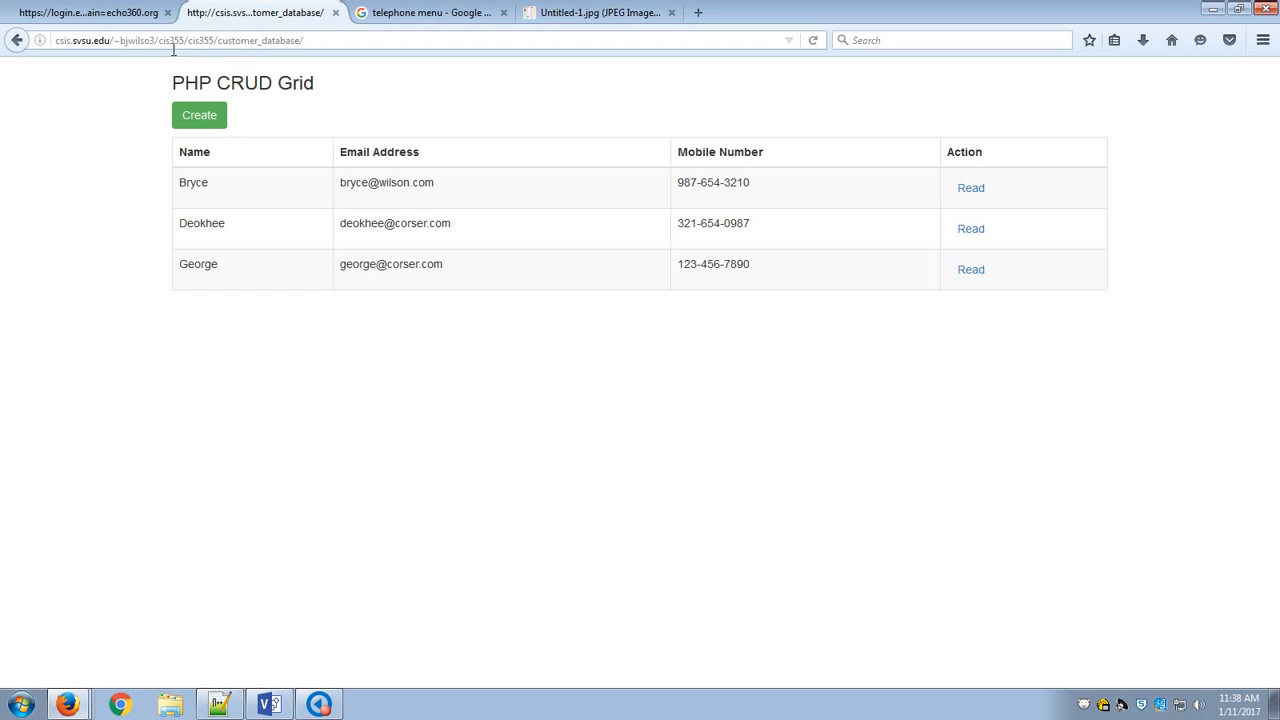
- Load the other student's home page on csis.svsu.edu by replacing the user directory and path in the web address
left_click_drag(121, 41, 600, 67)
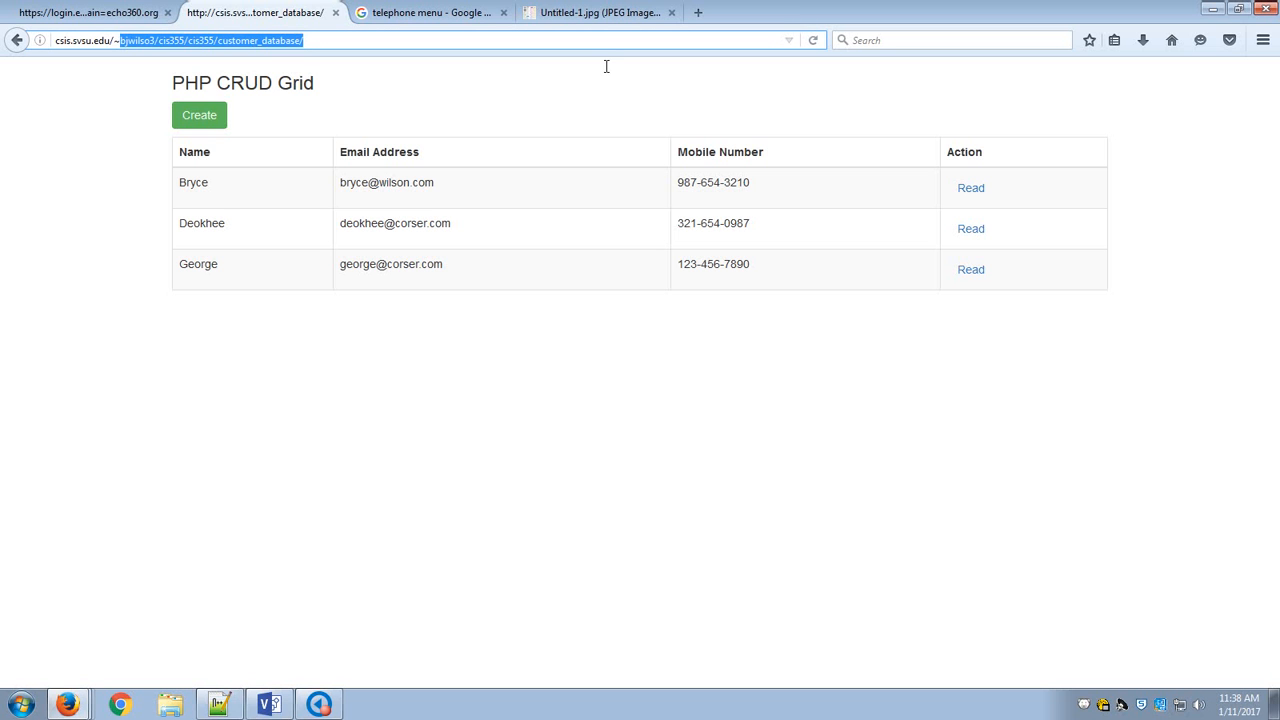
type("rct")
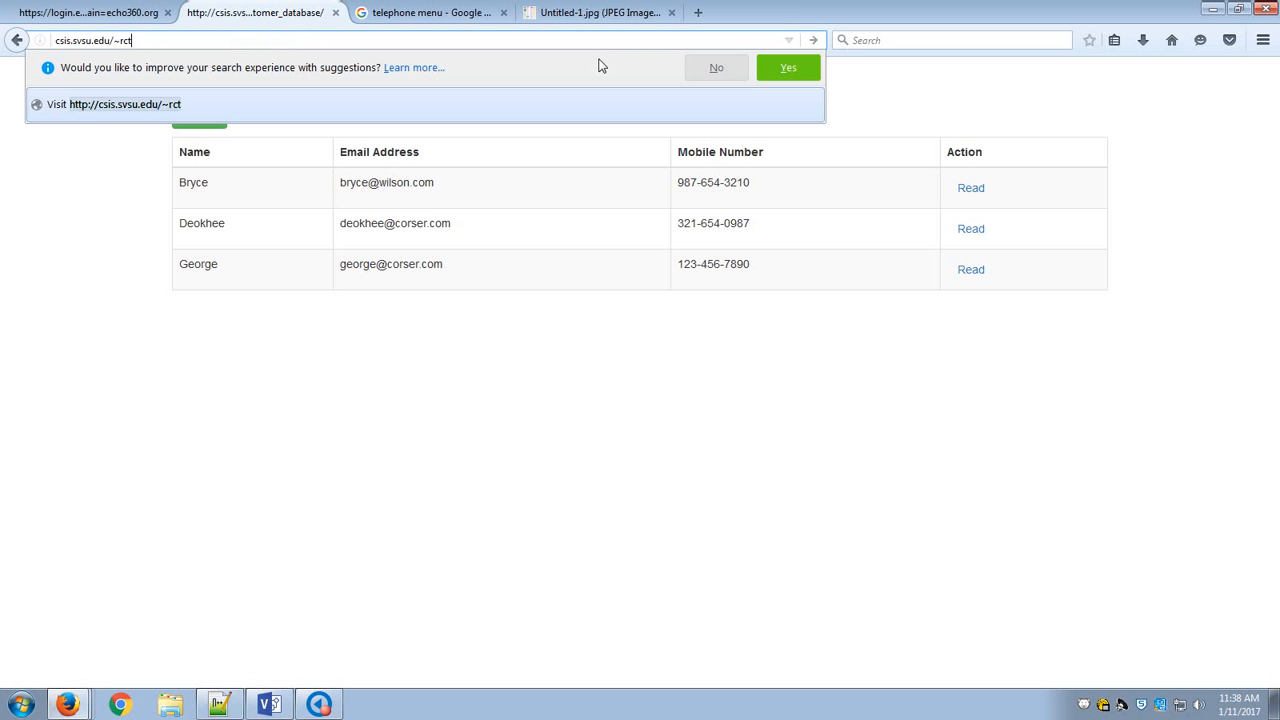
type("homa3/")
key("Return")
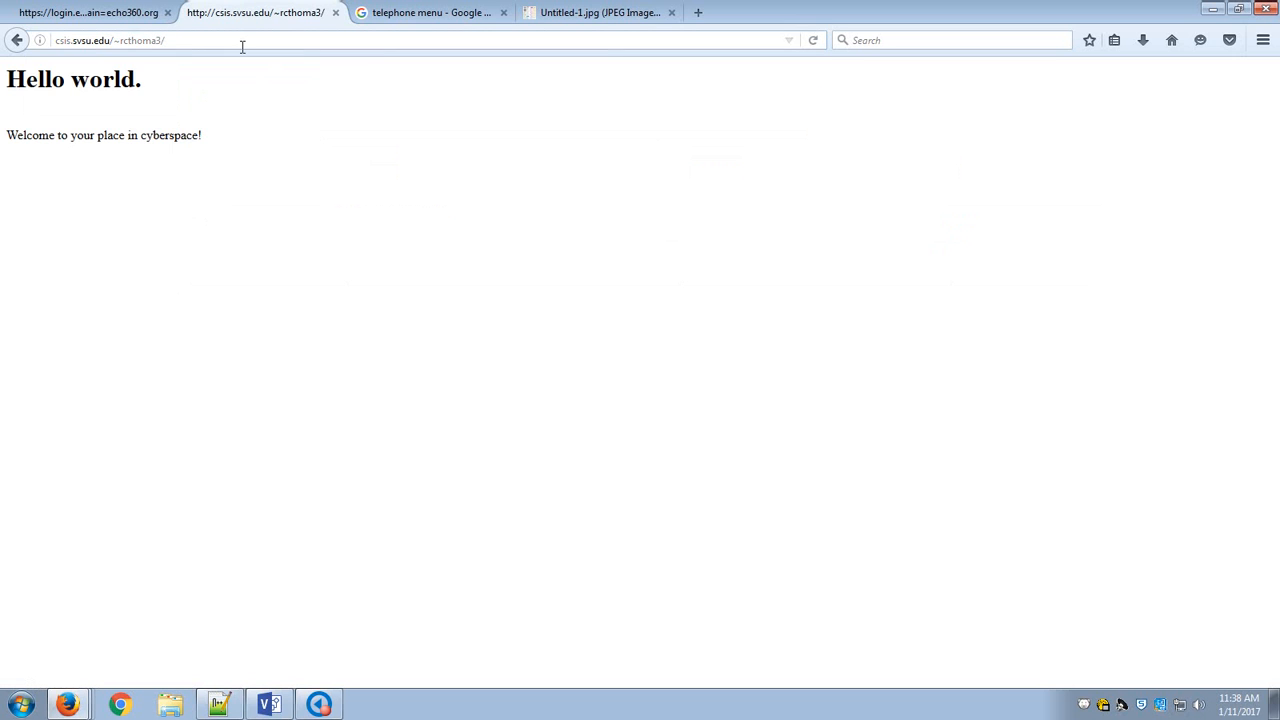
- Browse to the cis355 directory on that site and open tutorial.php from the startutorial (Task00) folder
type("c")
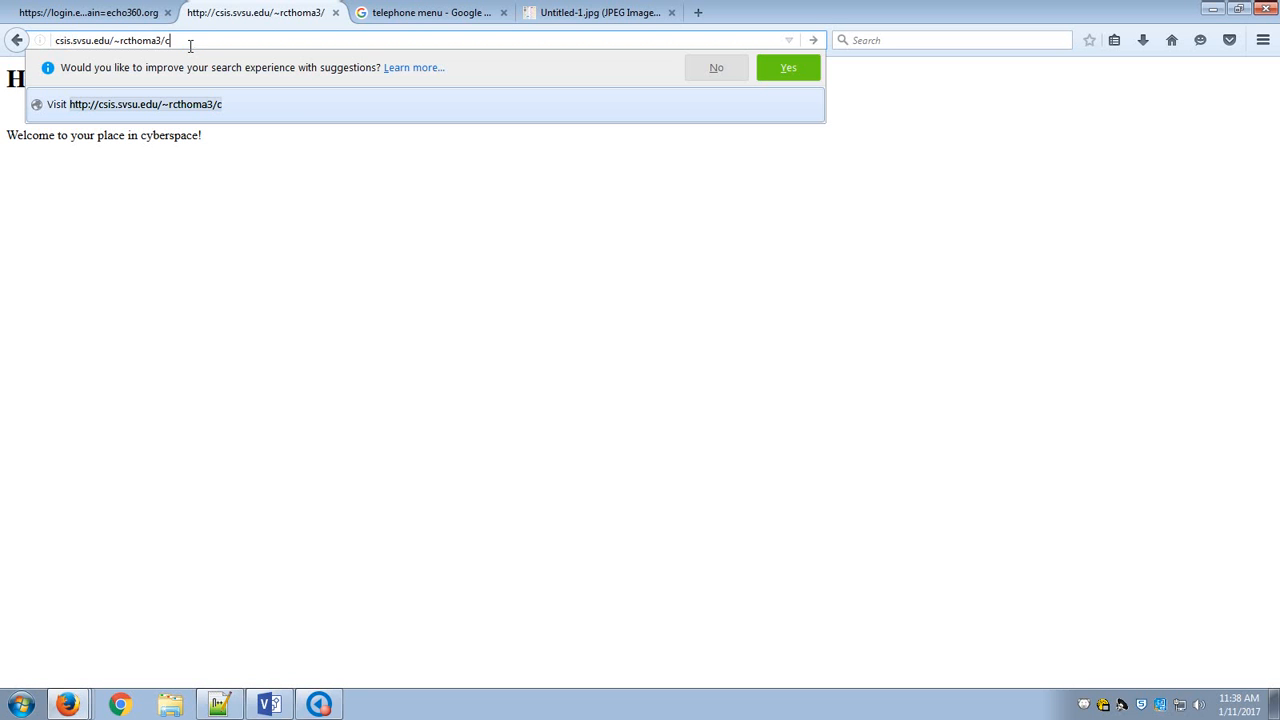
type("is355")
key("Return")
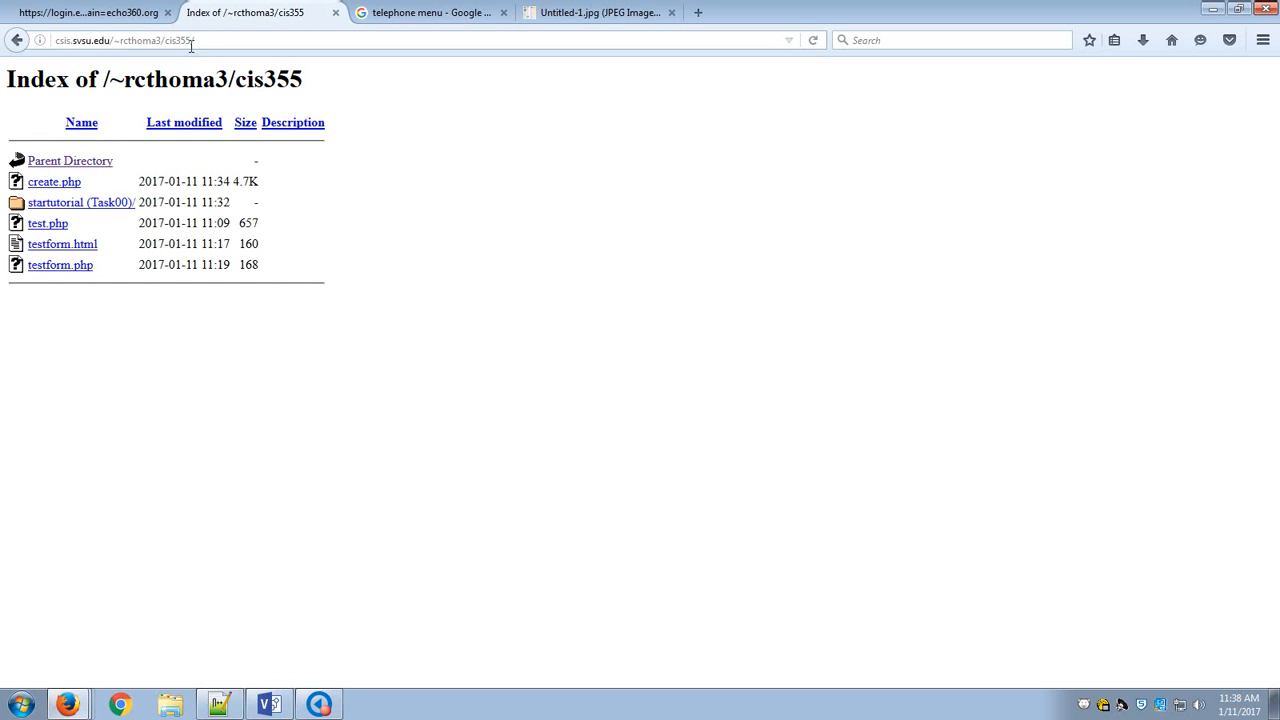
left_click(50, 204)
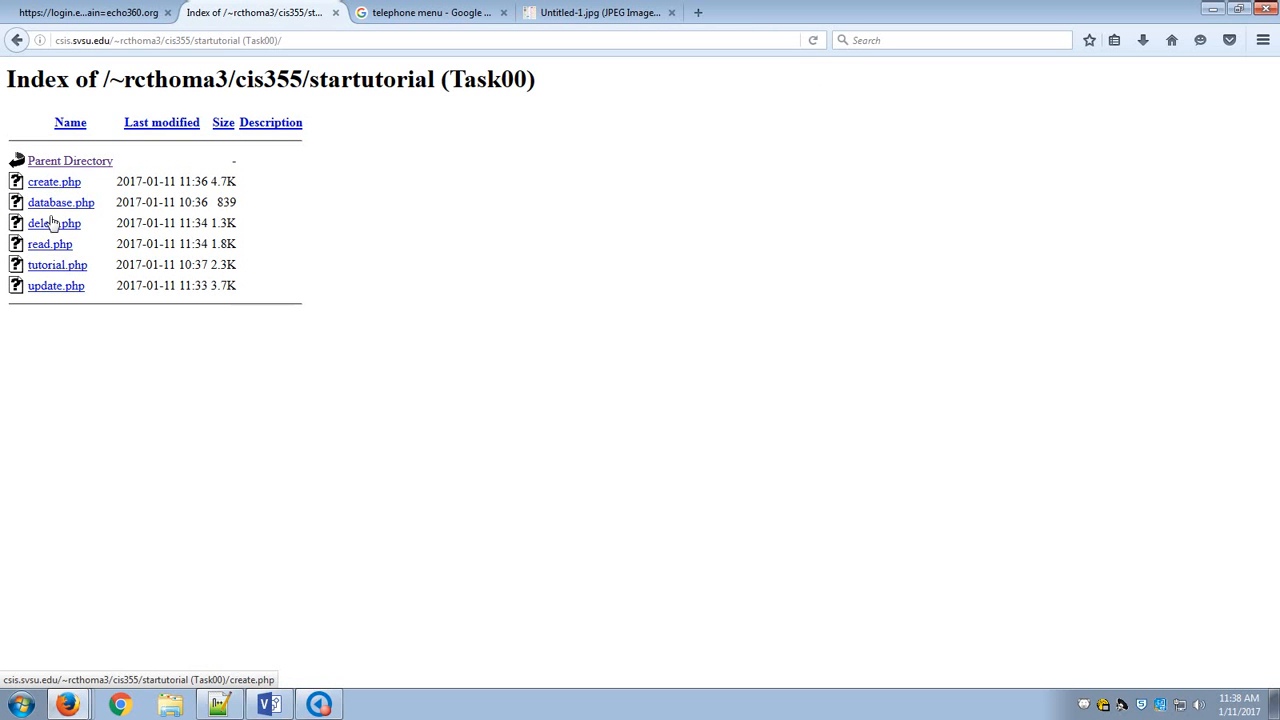
left_click(50, 272)
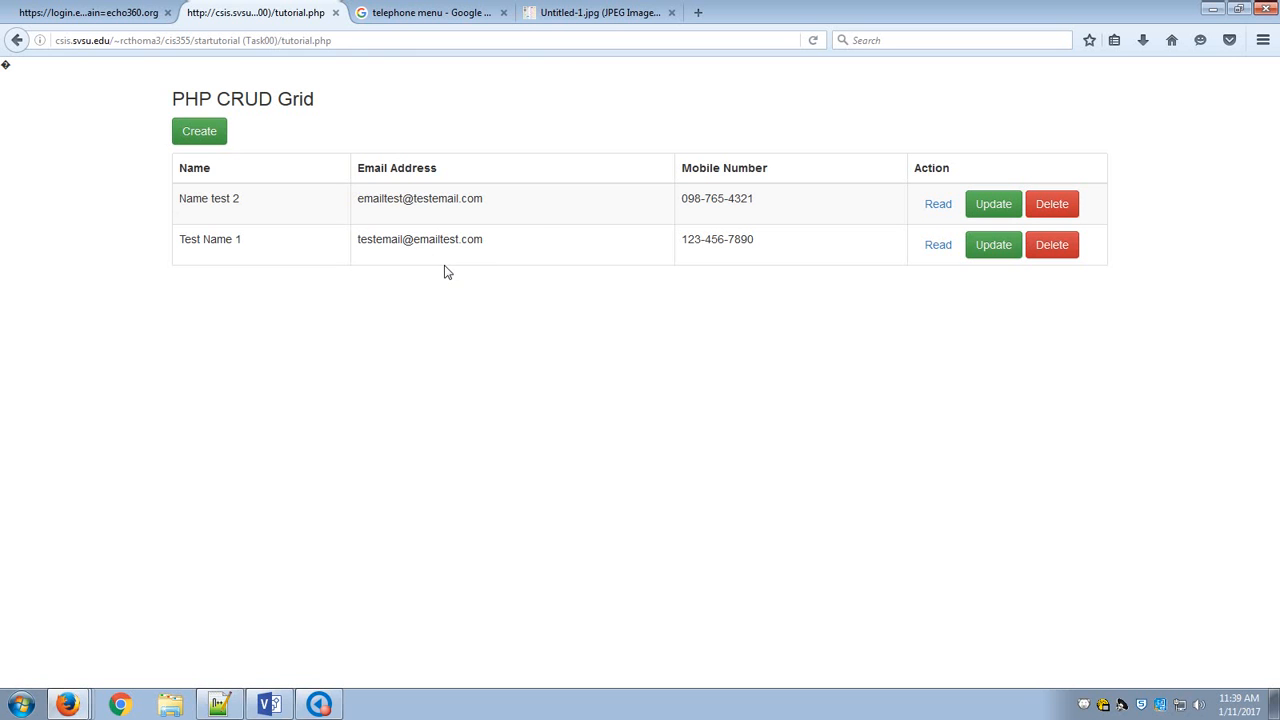
- Look at the Create page and the first record's Read, Update and Delete pages, returning to the grid each time
left_click(218, 142)
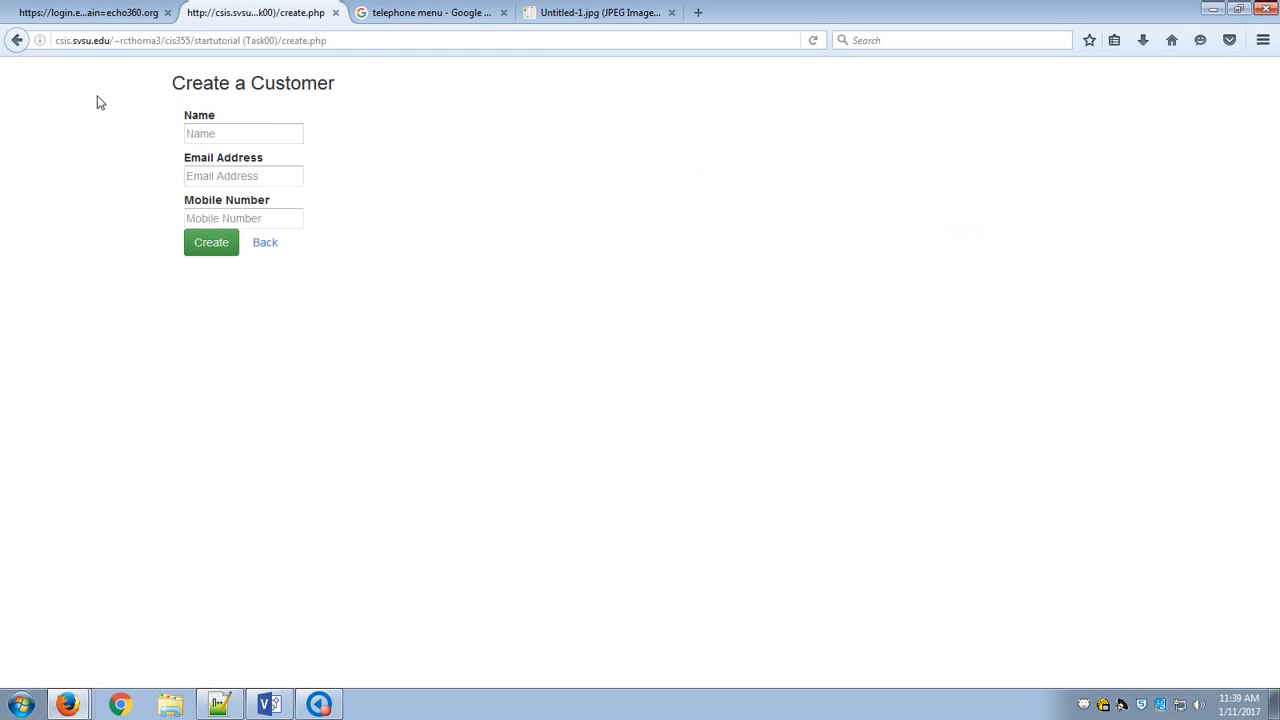
left_click(16, 46)
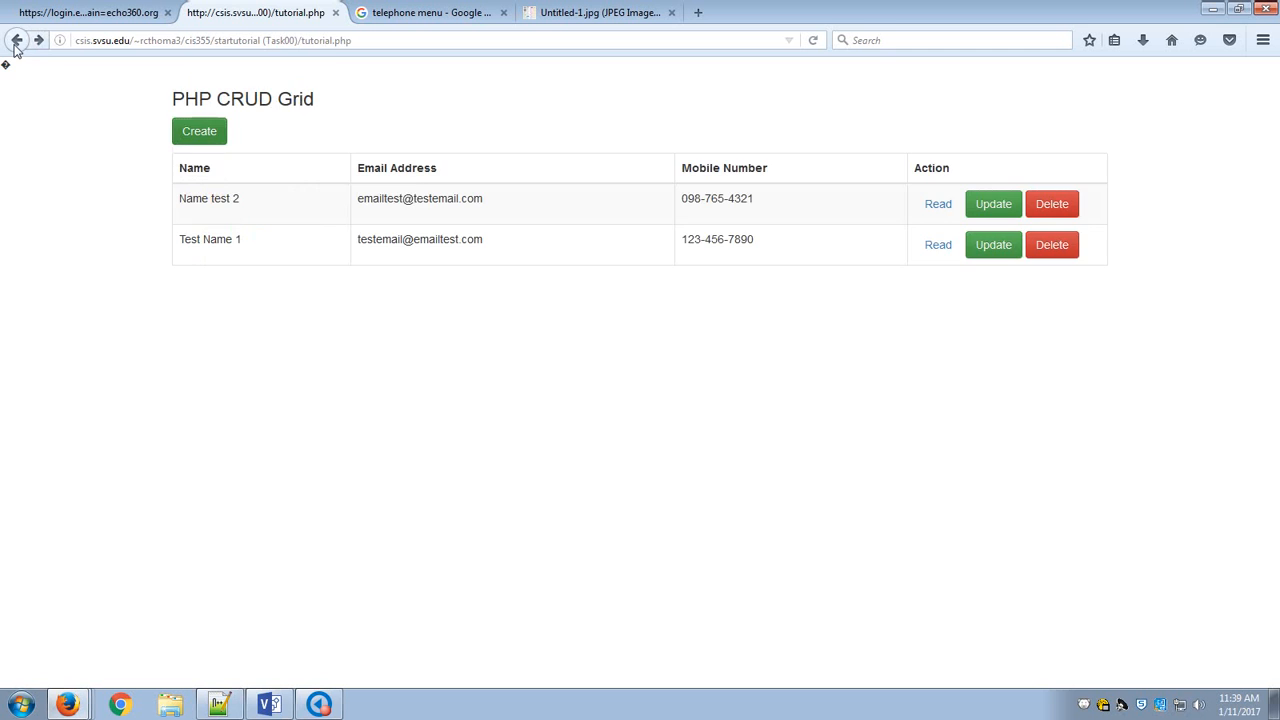
left_click(937, 204)
left_click(17, 40)
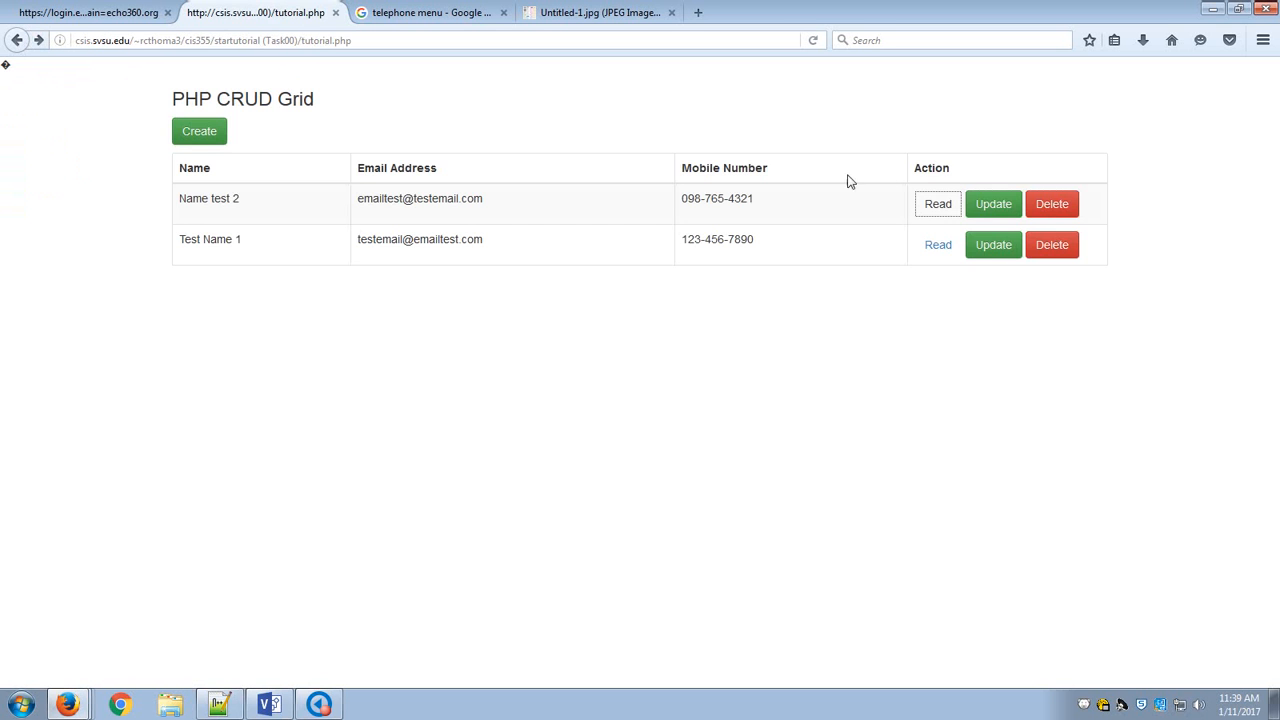
left_click(995, 203)
left_click(17, 40)
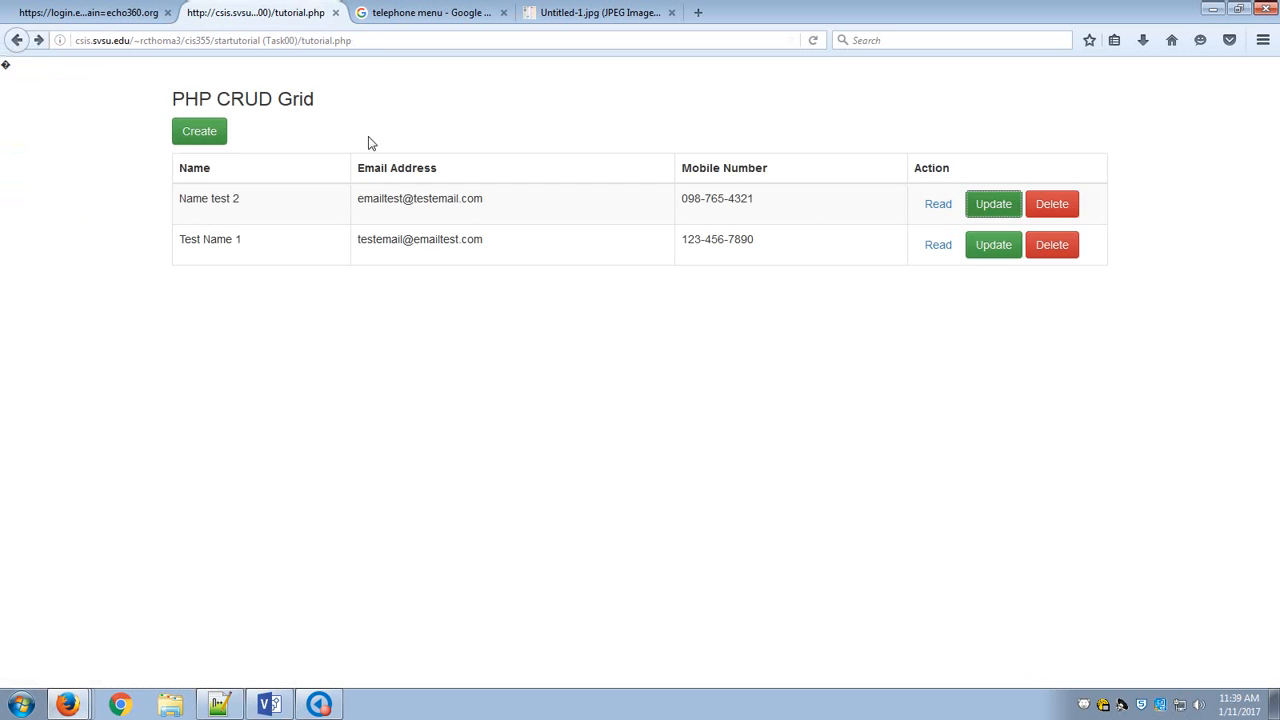
left_click(1052, 203)
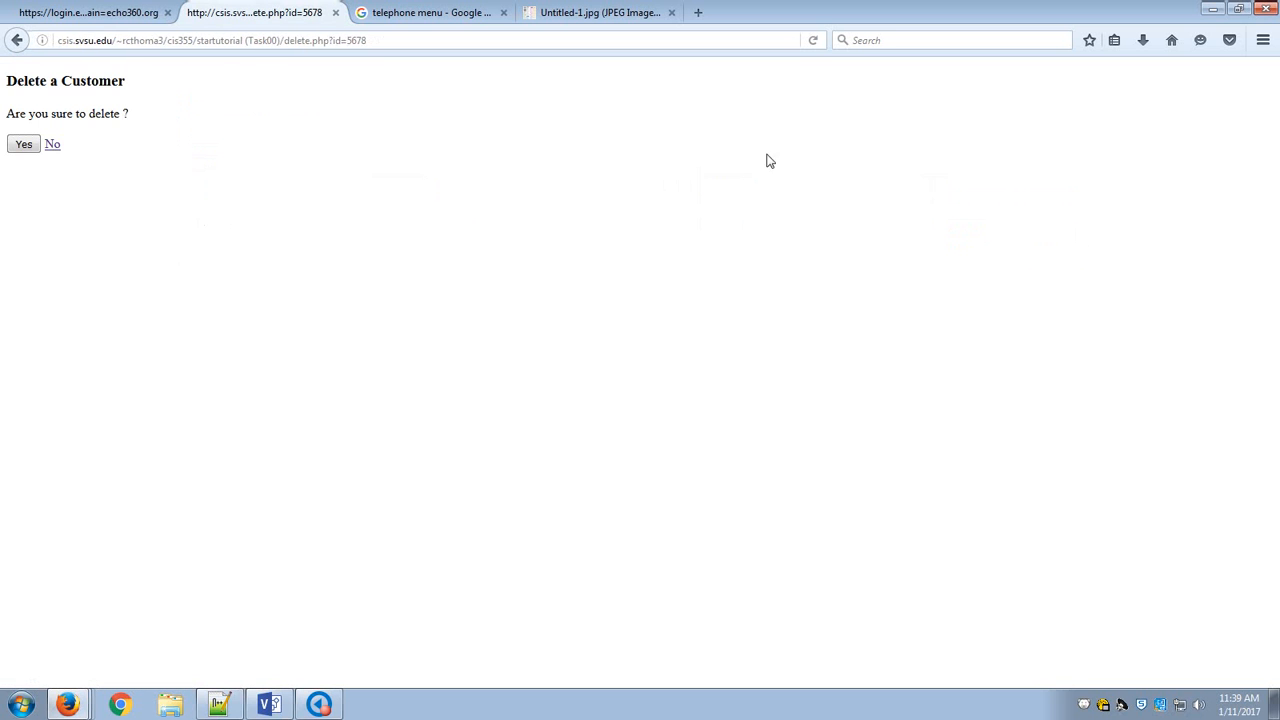
left_click(17, 40)
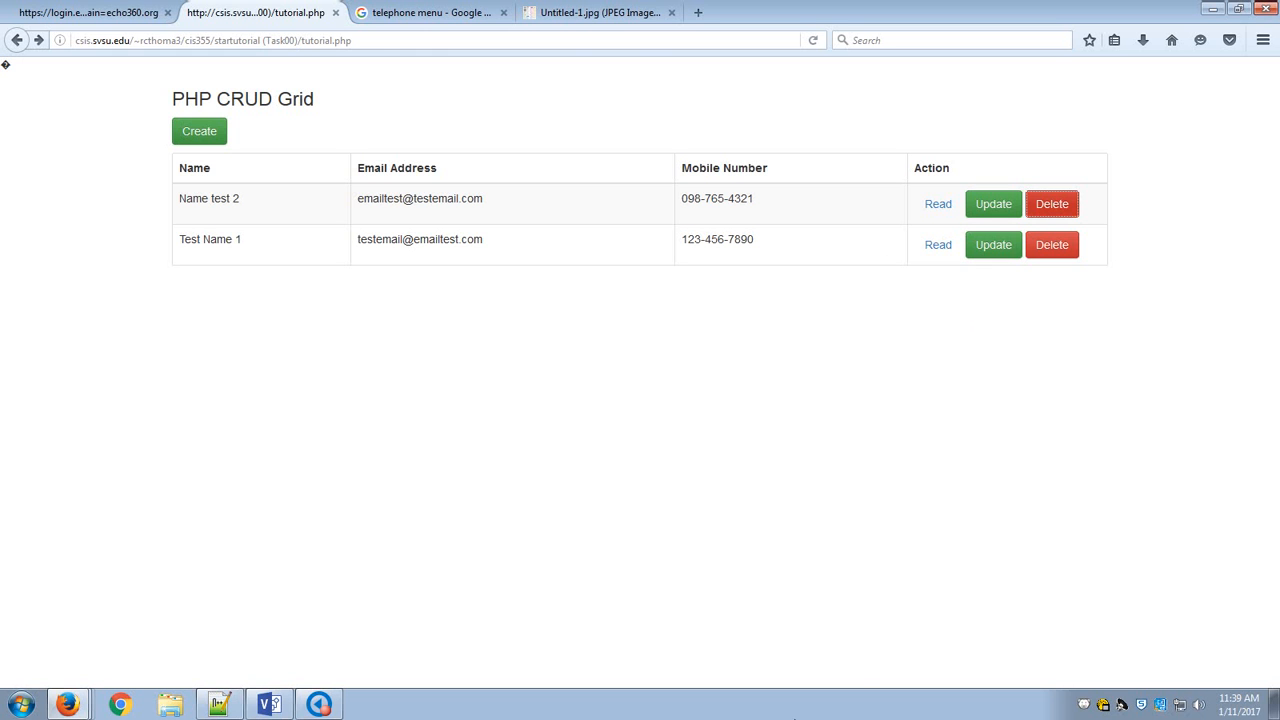
- Switch to Visio, place a 1.5 by 1 in rectangle near the page's upper middle and label it "Tutorial.php"
left_click(268, 704)
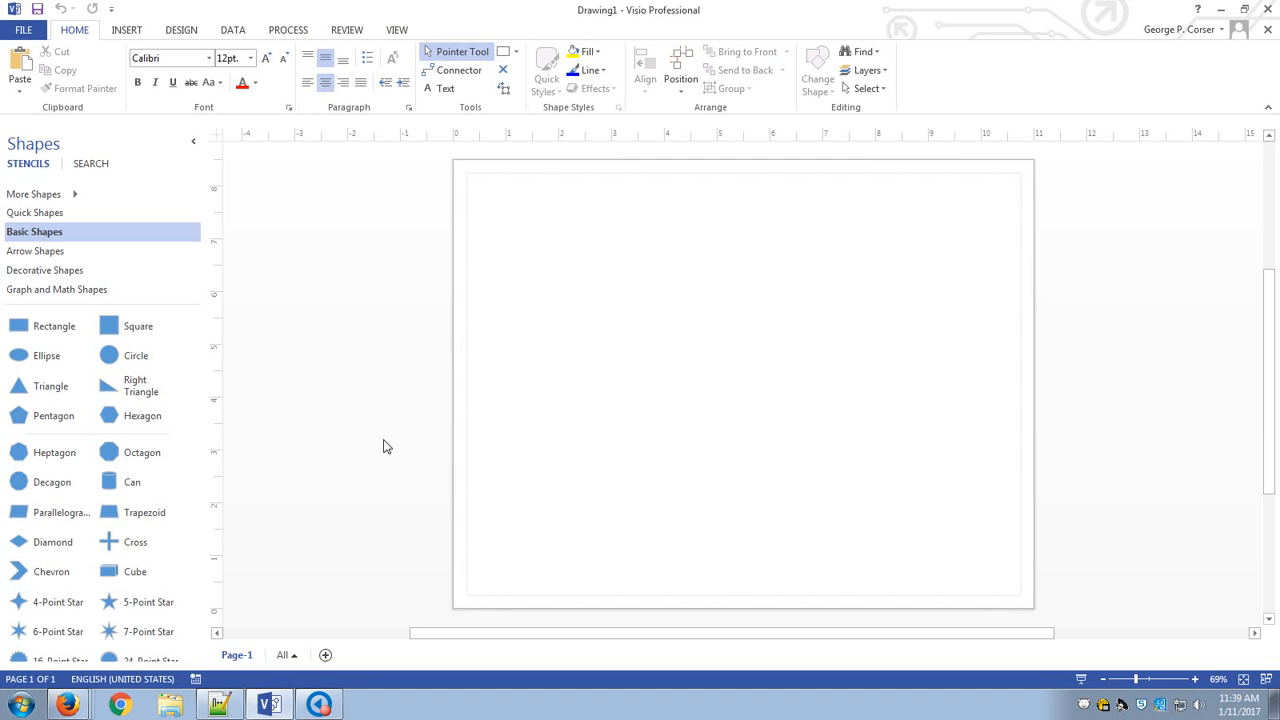
left_click_drag(33, 340, 781, 252)
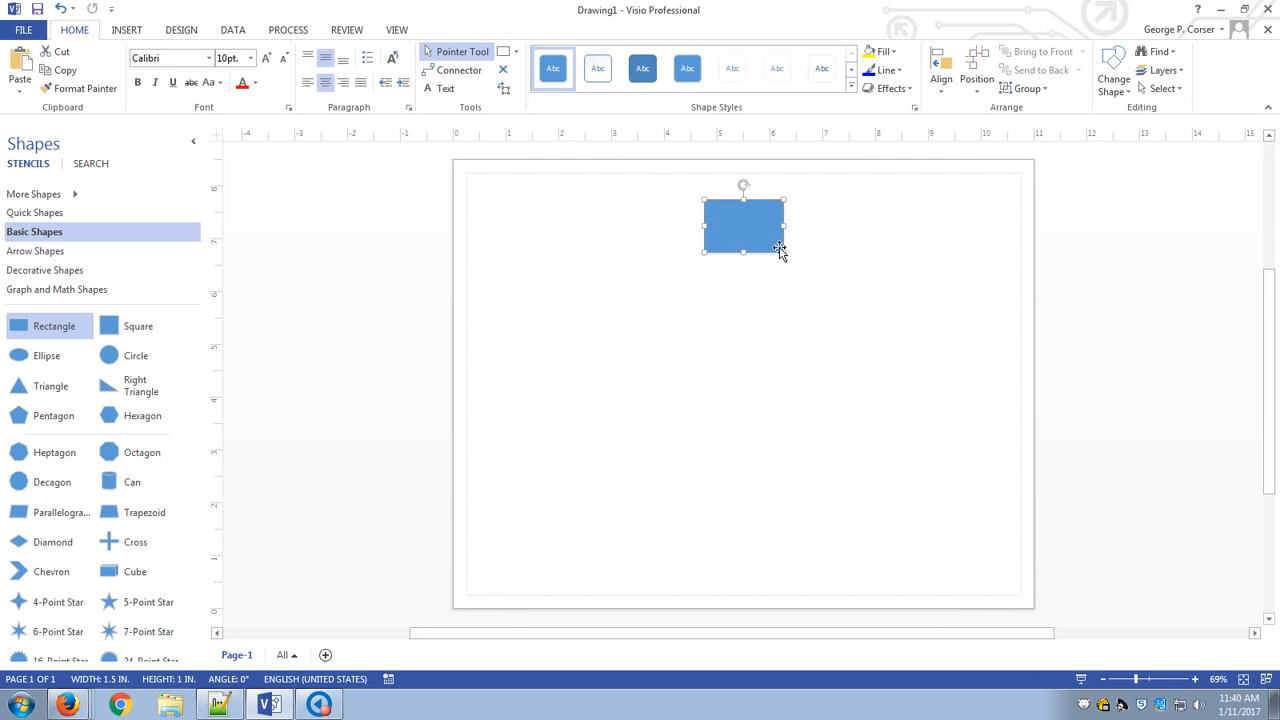
double_click(780, 250)
type("tut")
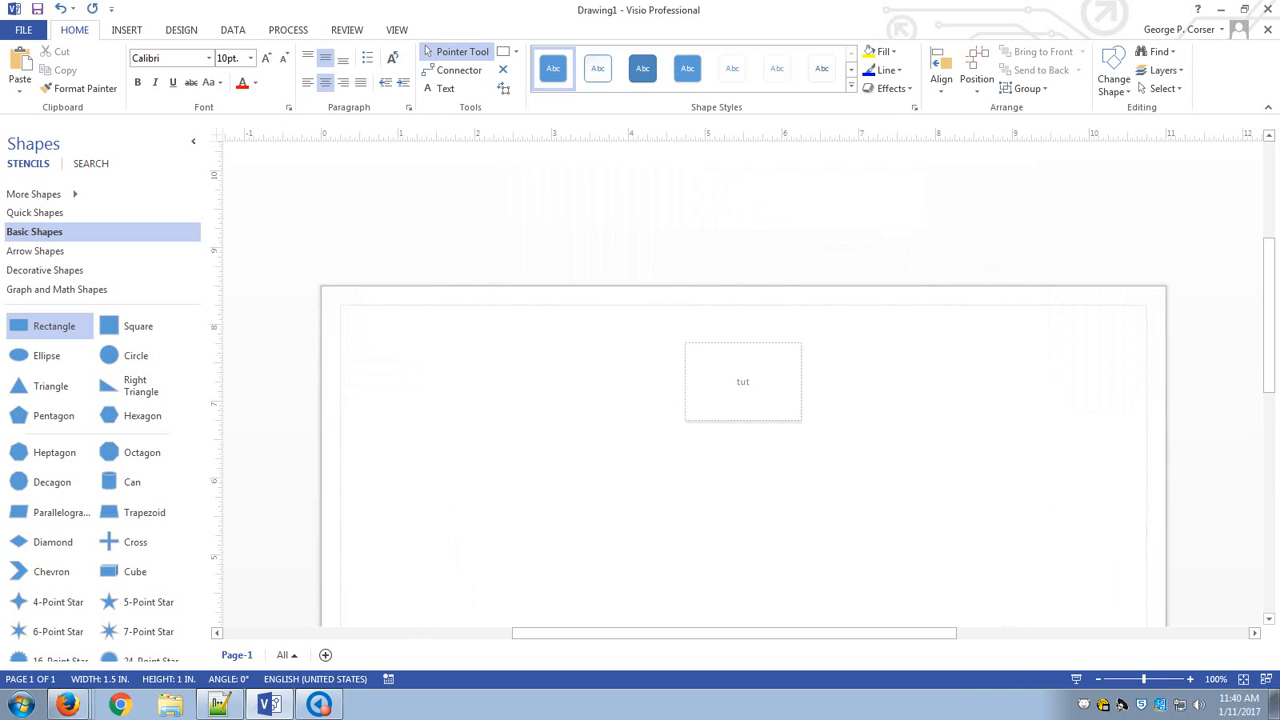
type("orial.")
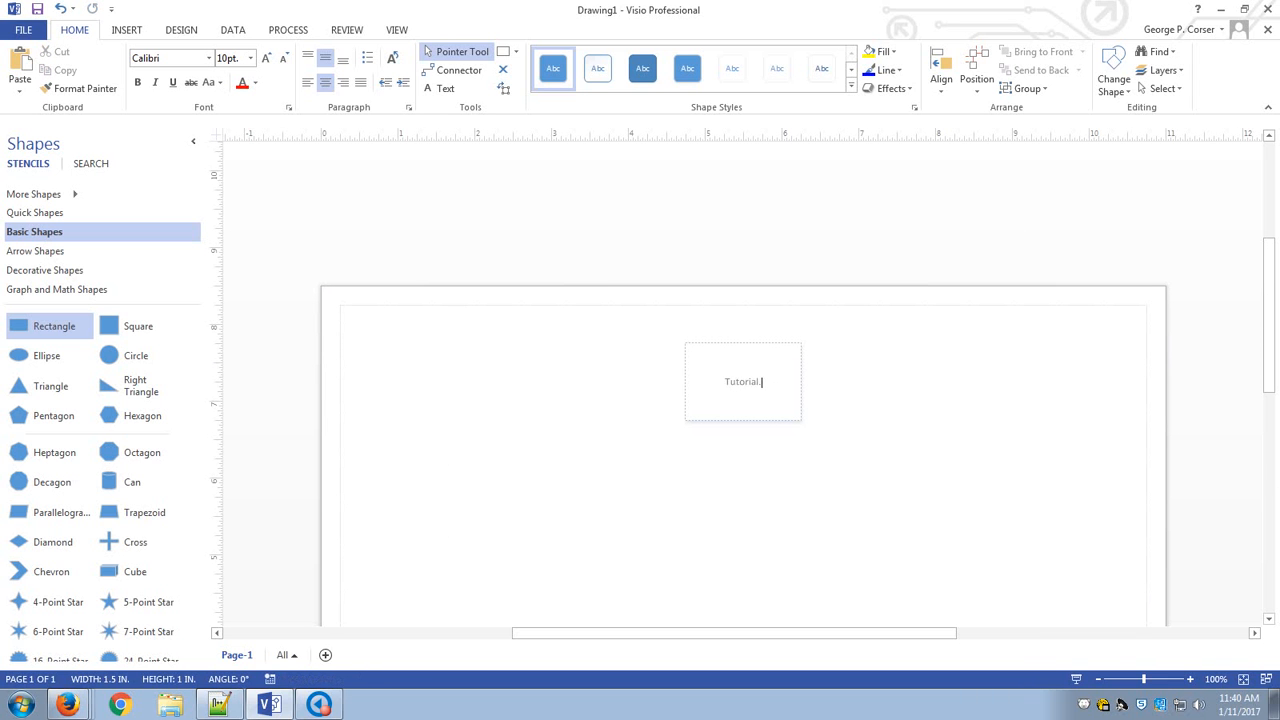
type("php")
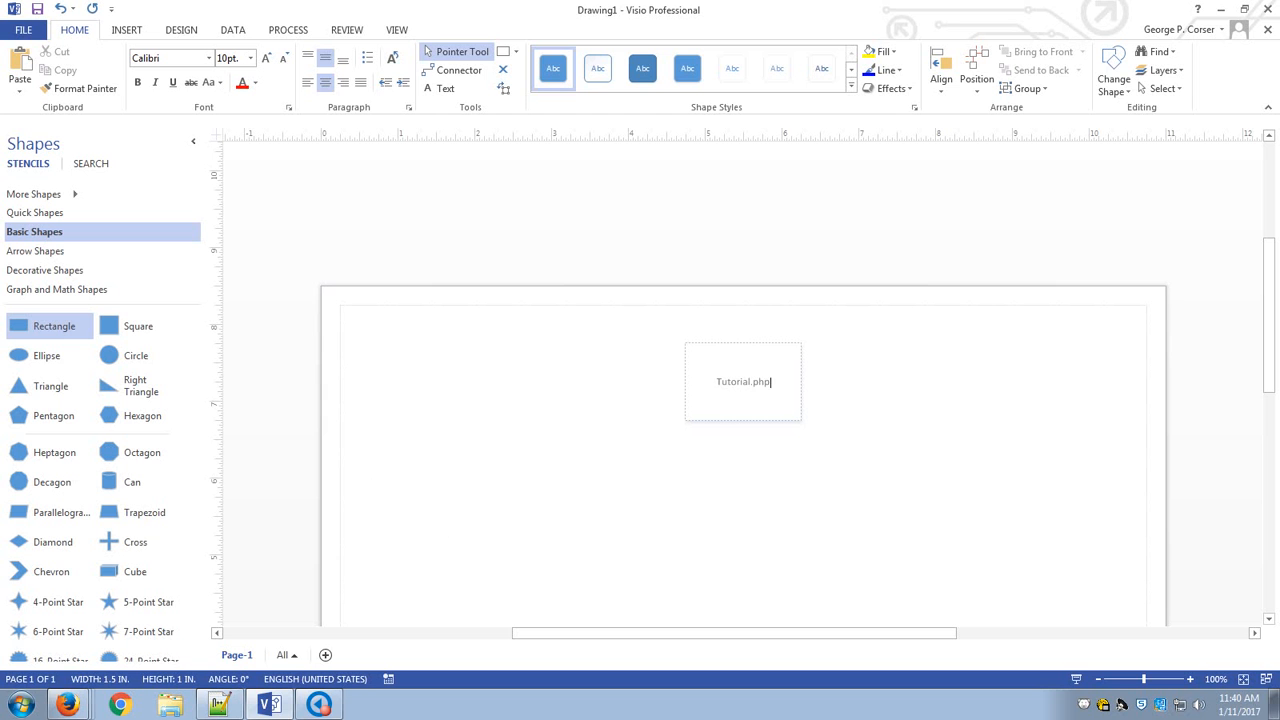
left_click(597, 357)
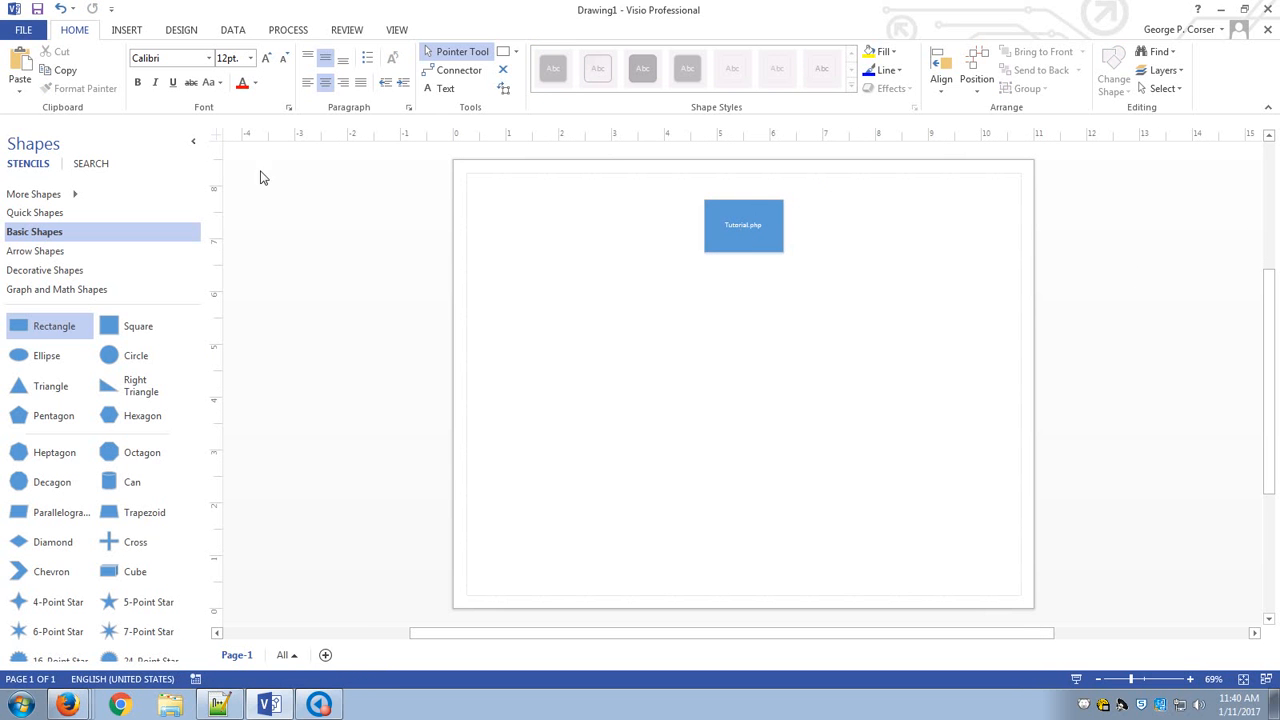
- Set the rectangle's label to 30 pt and widen the rectangle leftward to 3 in
left_click(244, 58)
type("30")
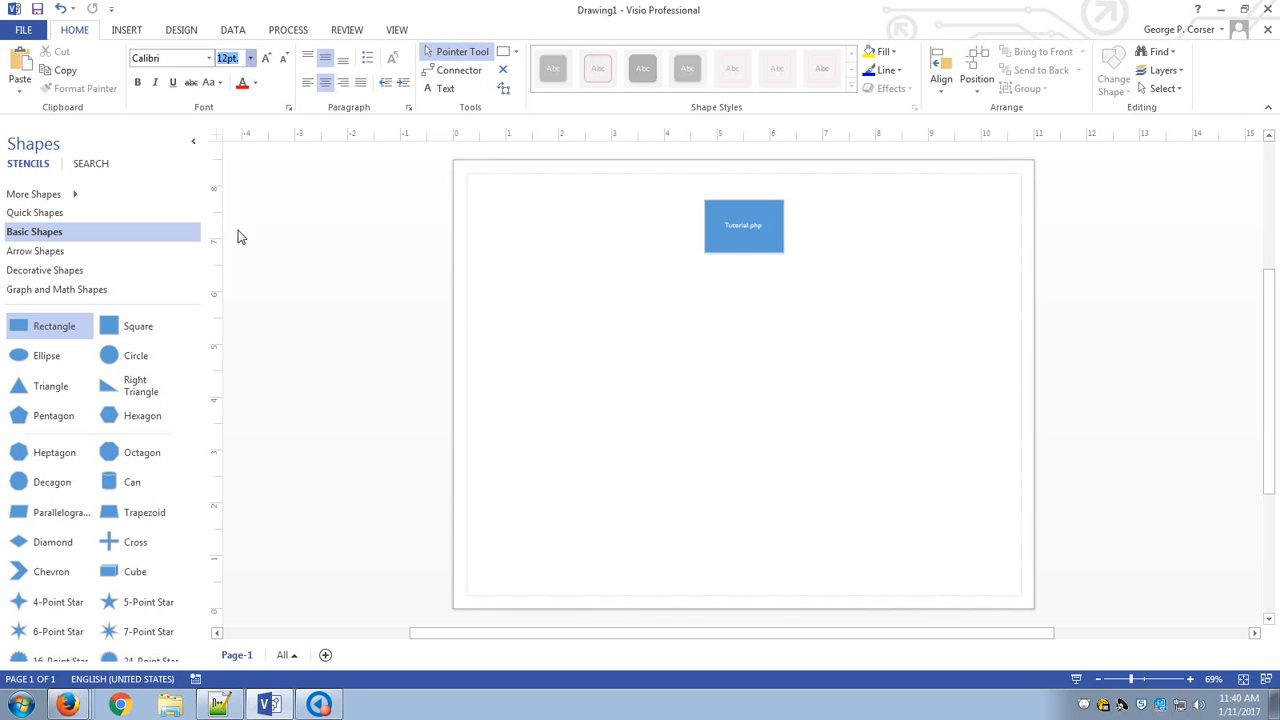
key("Return")
left_click(710, 212)
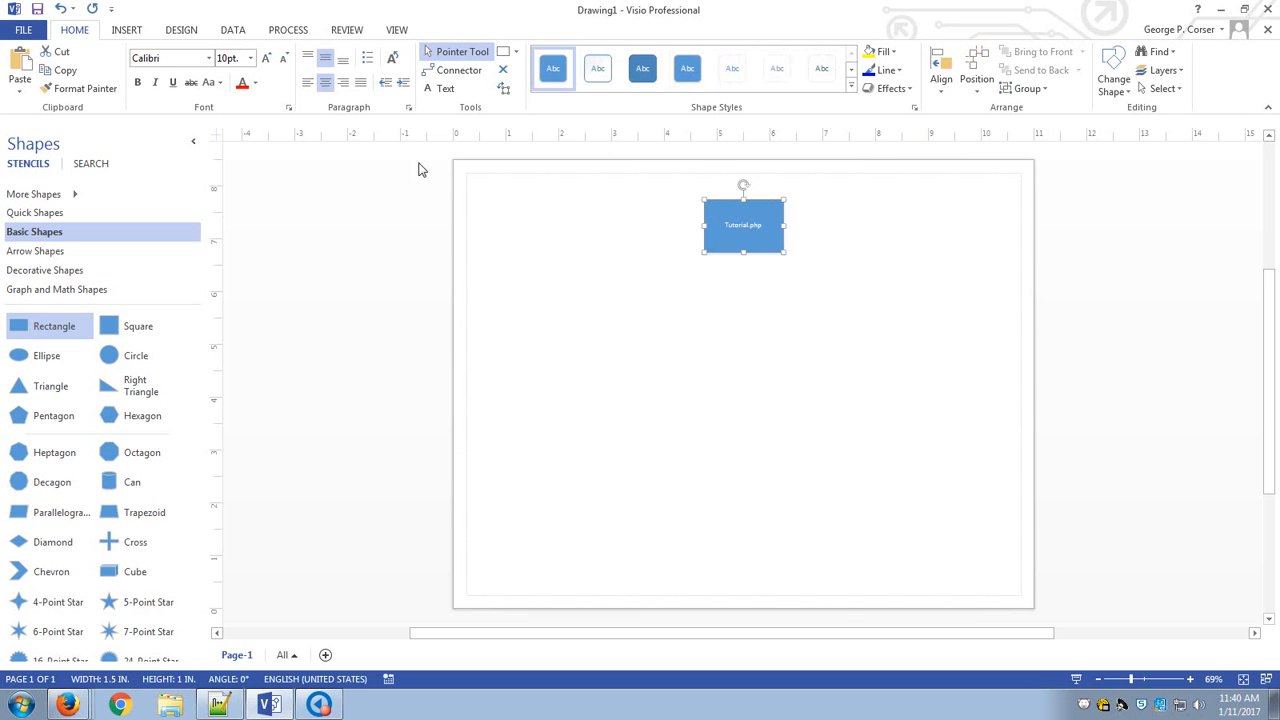
left_click(230, 58)
type("30")
key("Return")
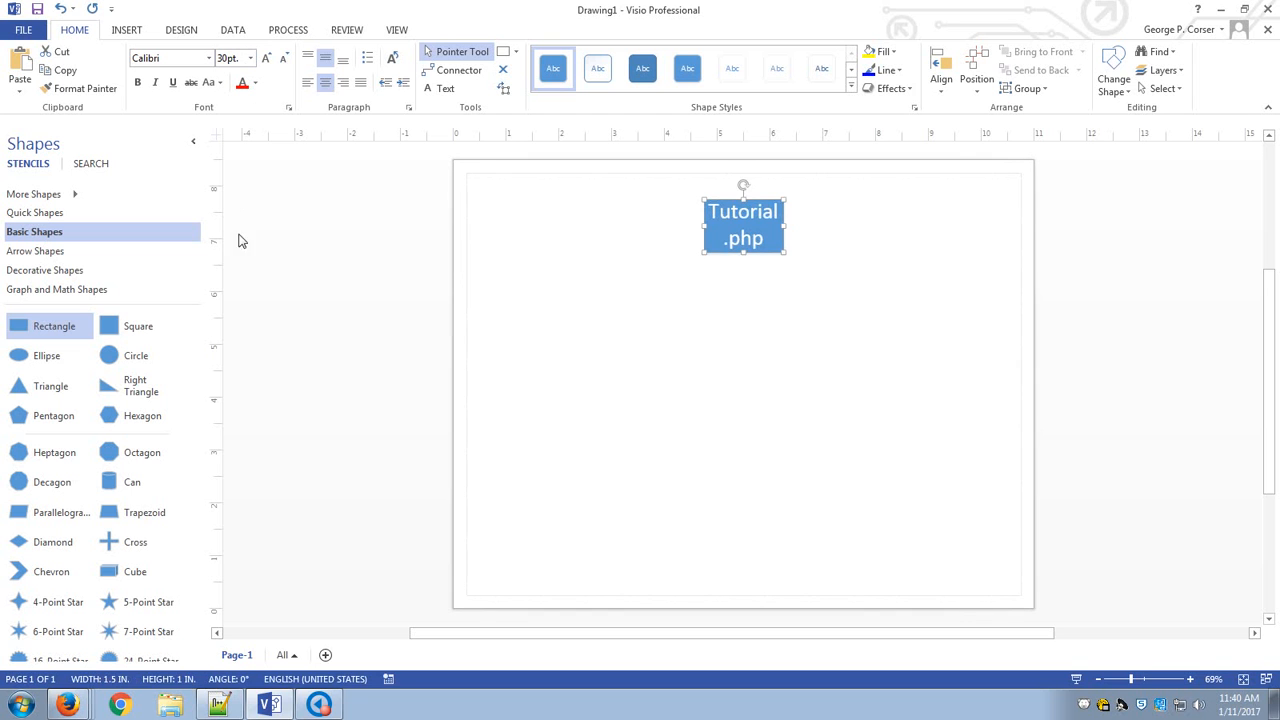
left_click_drag(705, 226, 628, 228)
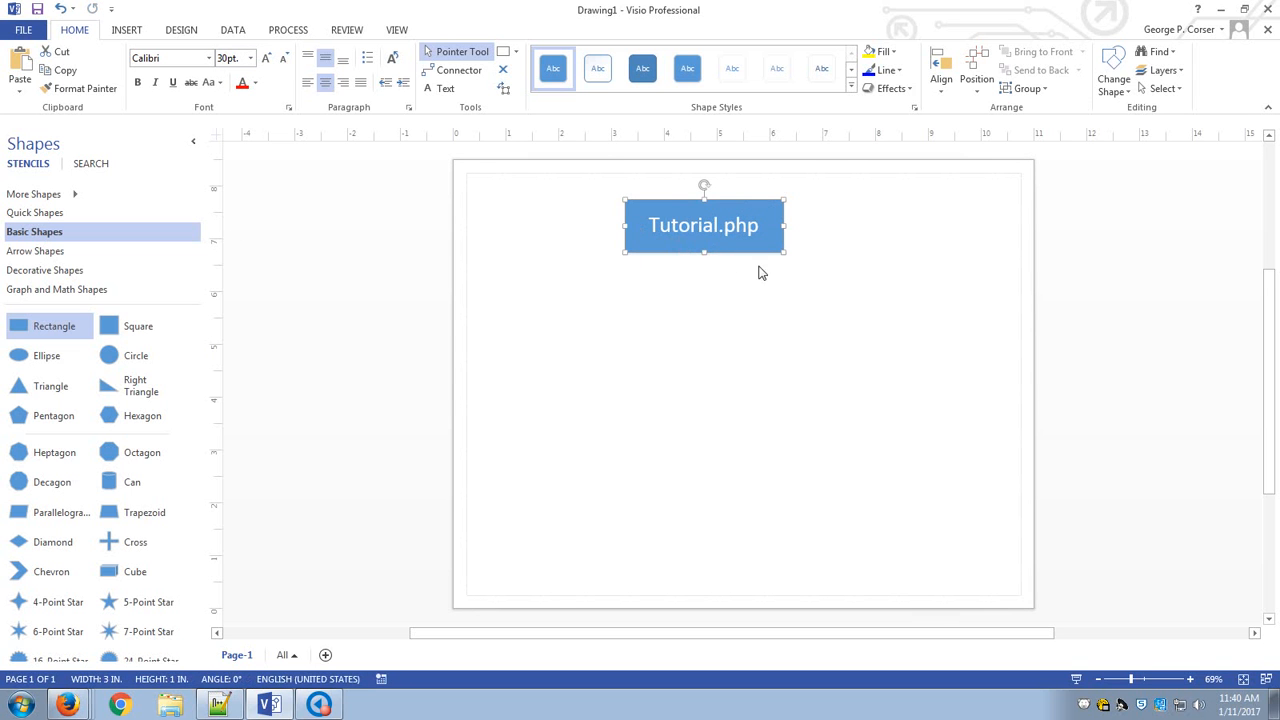
left_click(855, 267)
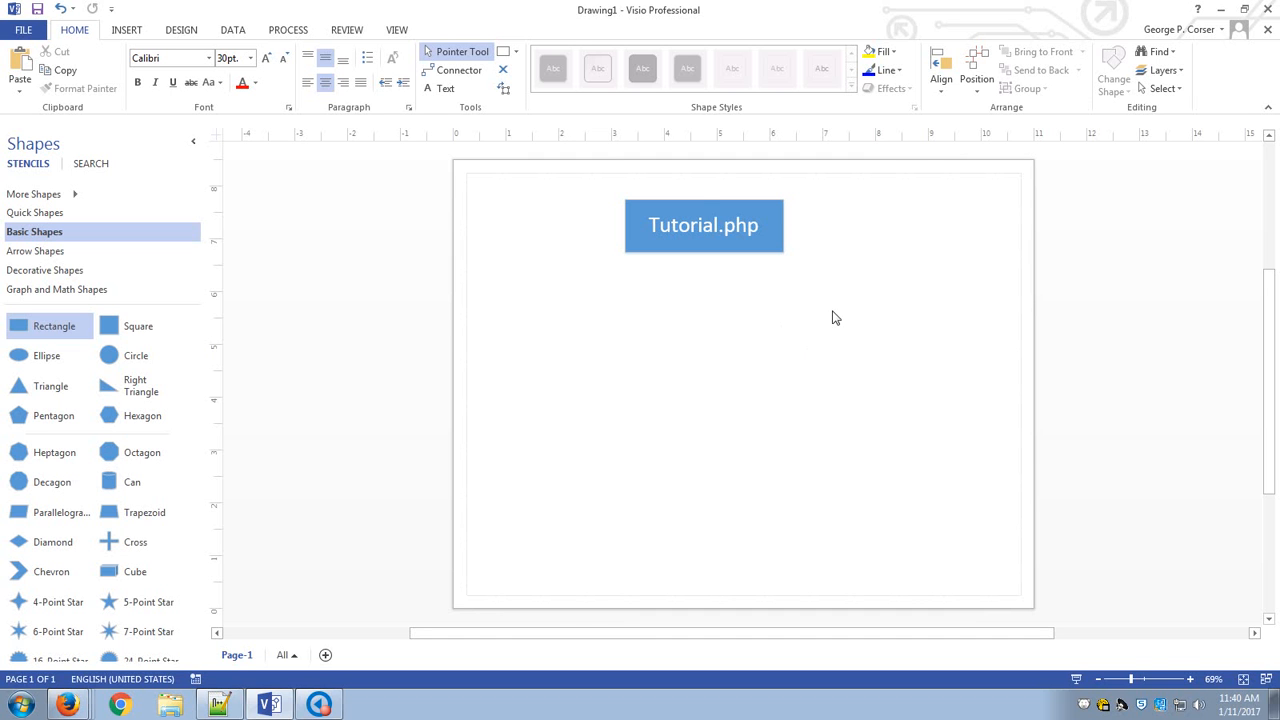
- Duplicate the Tutorial.php rectangle and place the copy below it at the page's left margin
left_click(706, 228)
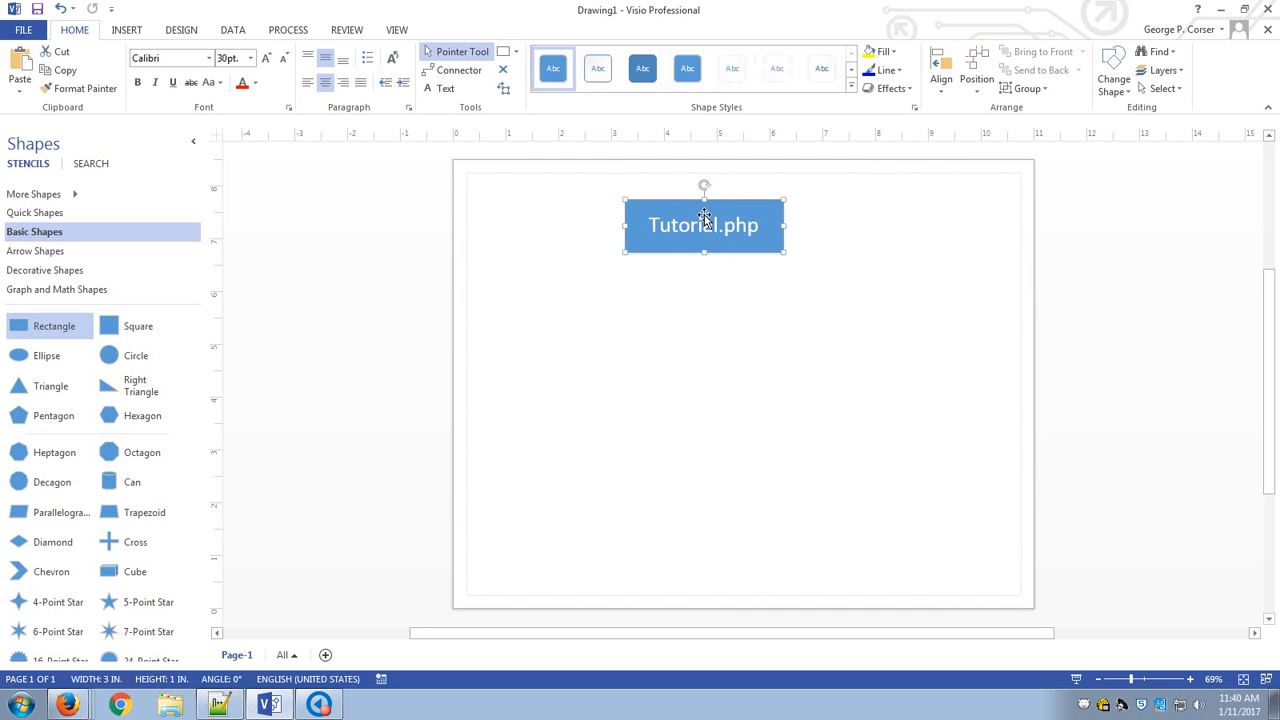
left_click(706, 307)
key("ctrl+v")
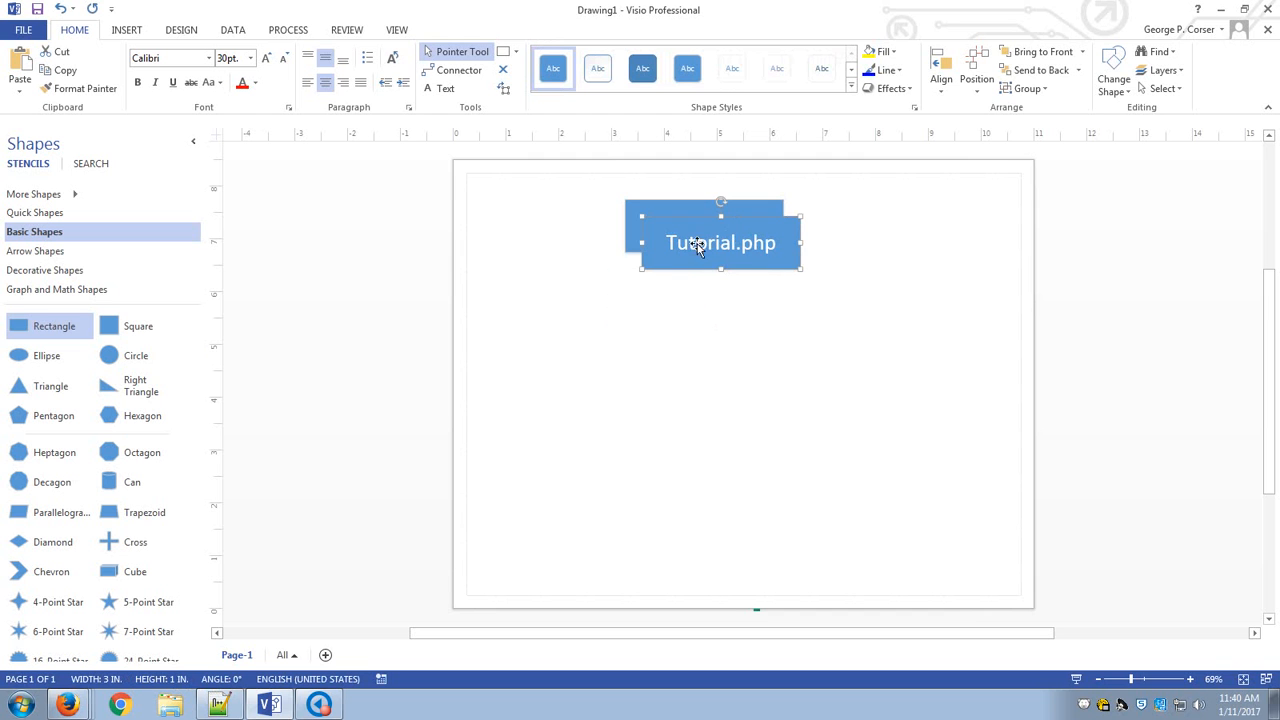
left_click_drag(697, 246, 525, 320)
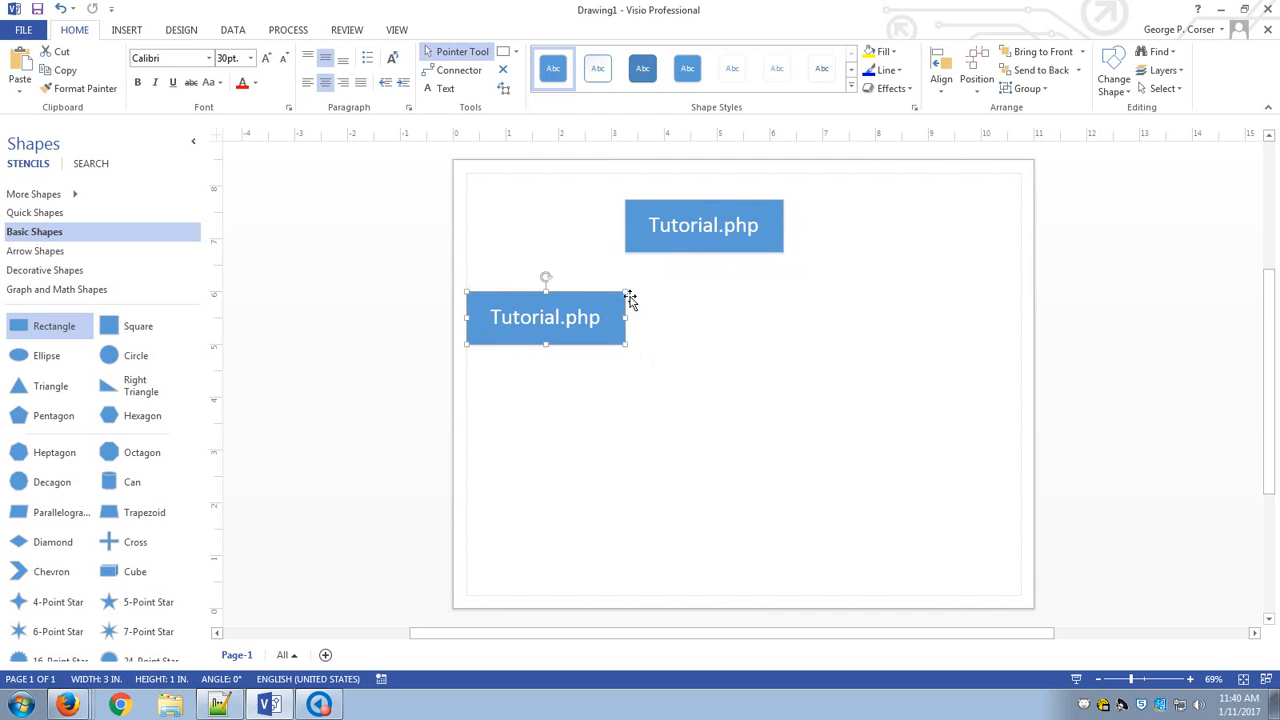
left_click(557, 350)
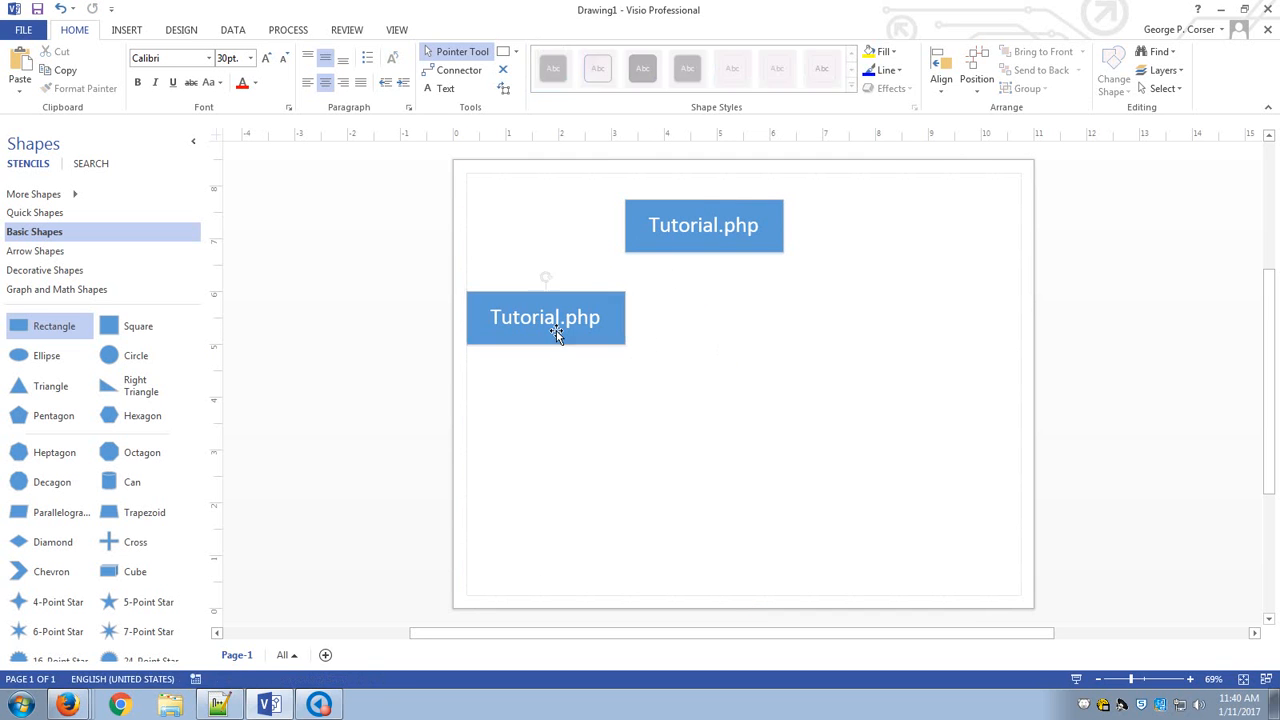
- Change the original rectangle's label to "tutorial.php" with a lowercase first letter
double_click(530, 318)
left_click(533, 318)
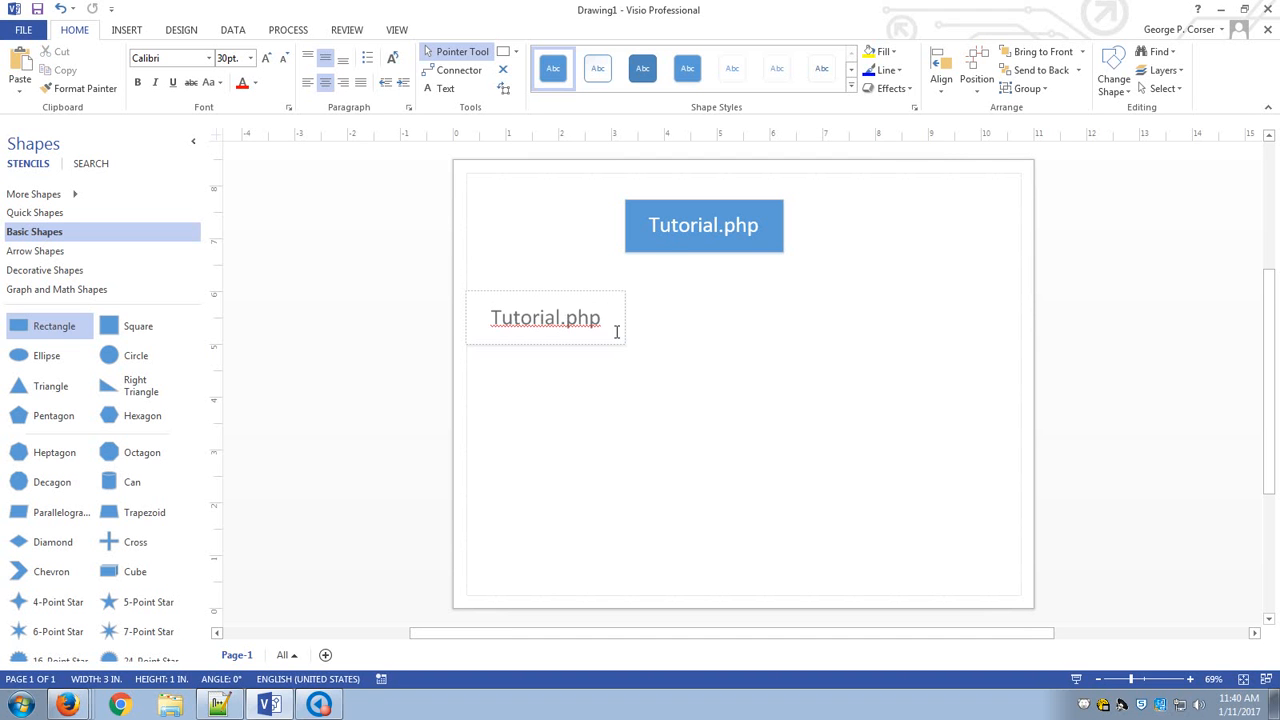
left_click(663, 232)
double_click(661, 230)
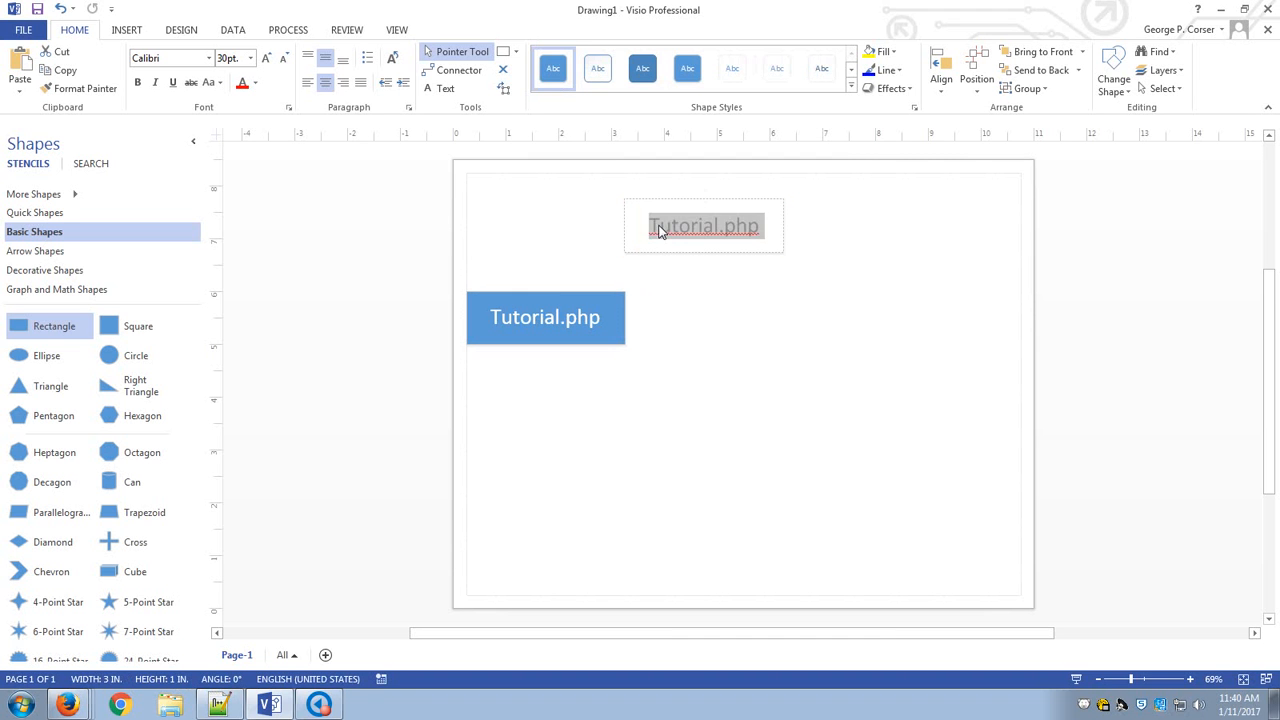
left_click(658, 228)
key("Delete")
type("t")
left_click(785, 368)
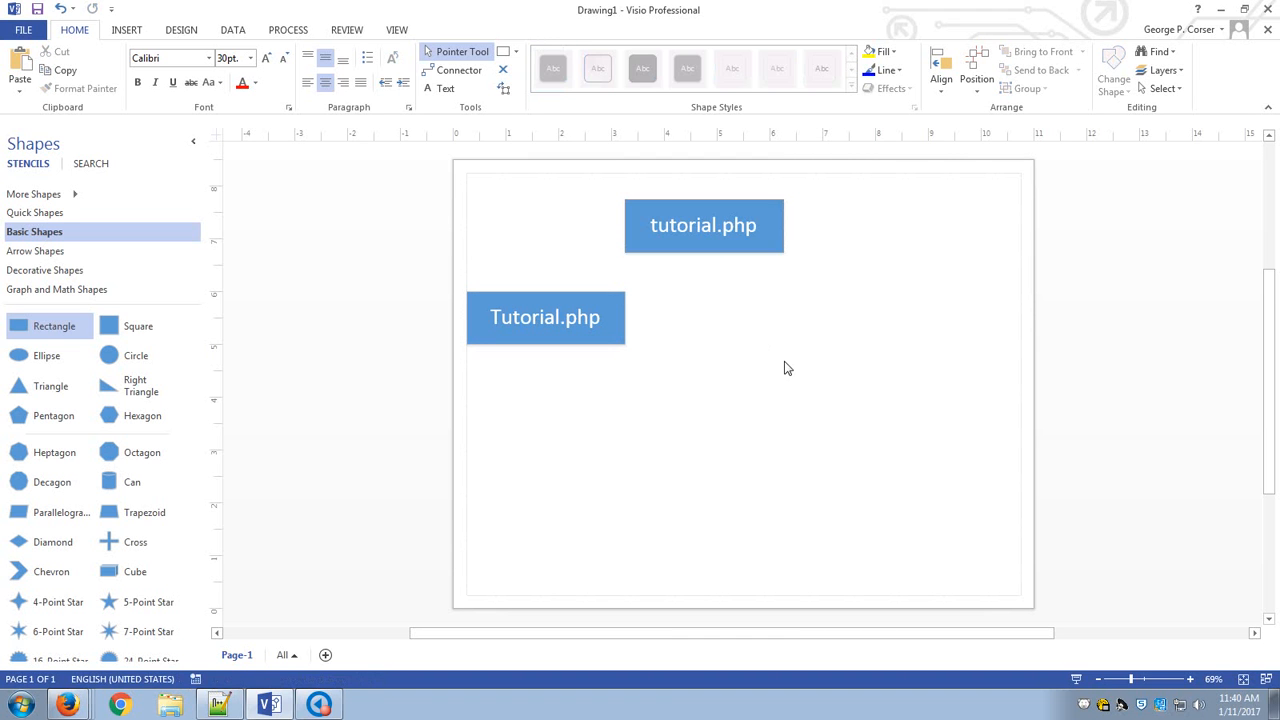
- Switch to Firefox, open the grid's Create page to check its file name, and return to Visio
key("alt+Tab")
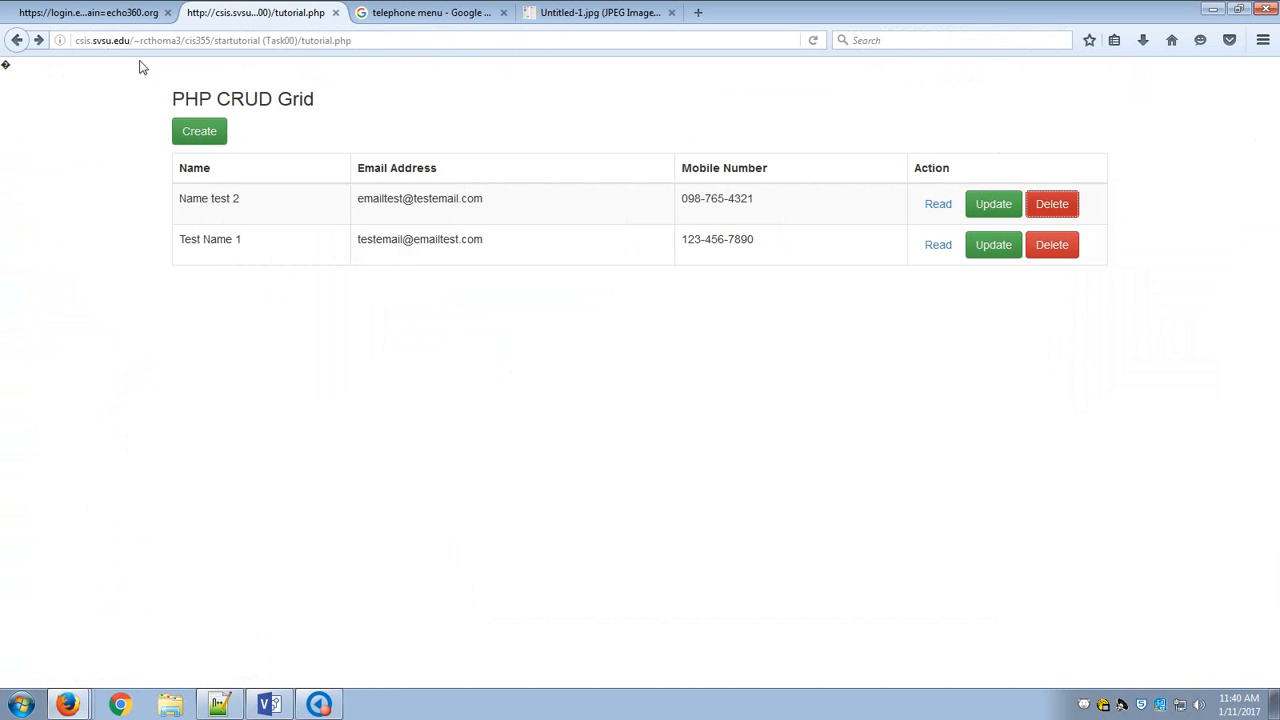
left_click(201, 136)
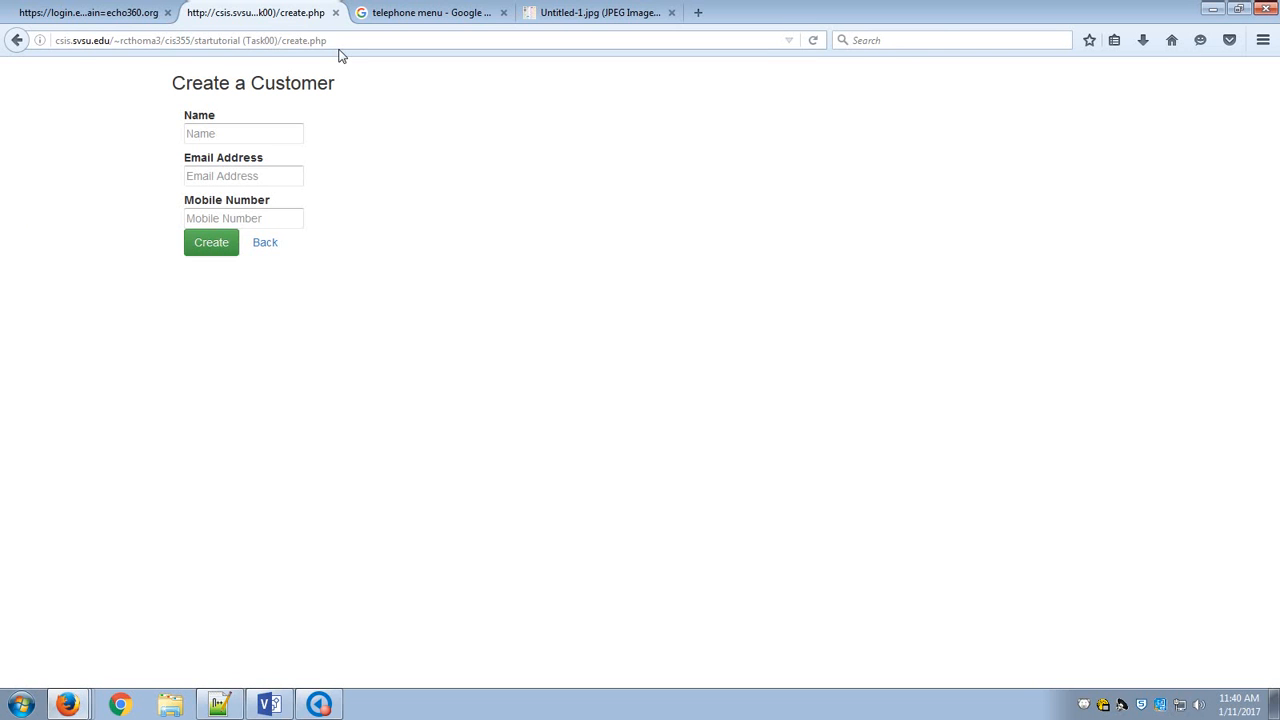
key("alt+Tab")
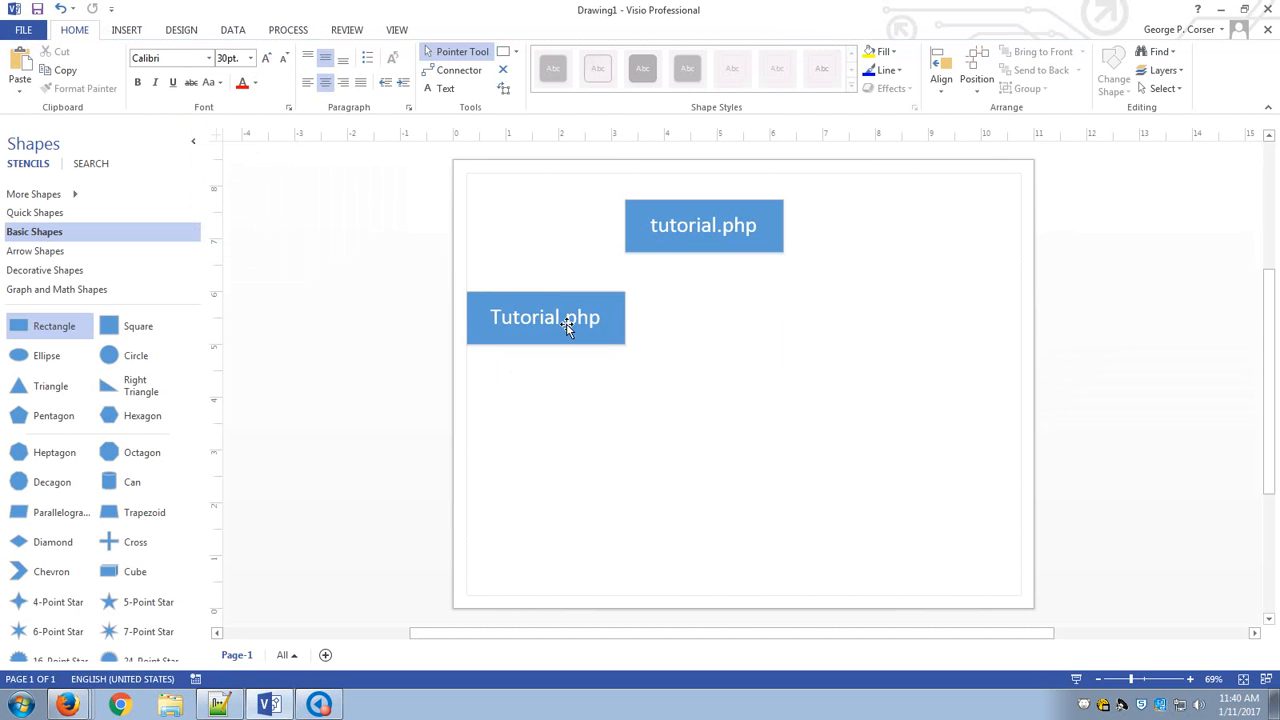
- Change the label of the rectangle at the page's left margin to "create.php"
double_click(555, 320)
left_click(553, 321)
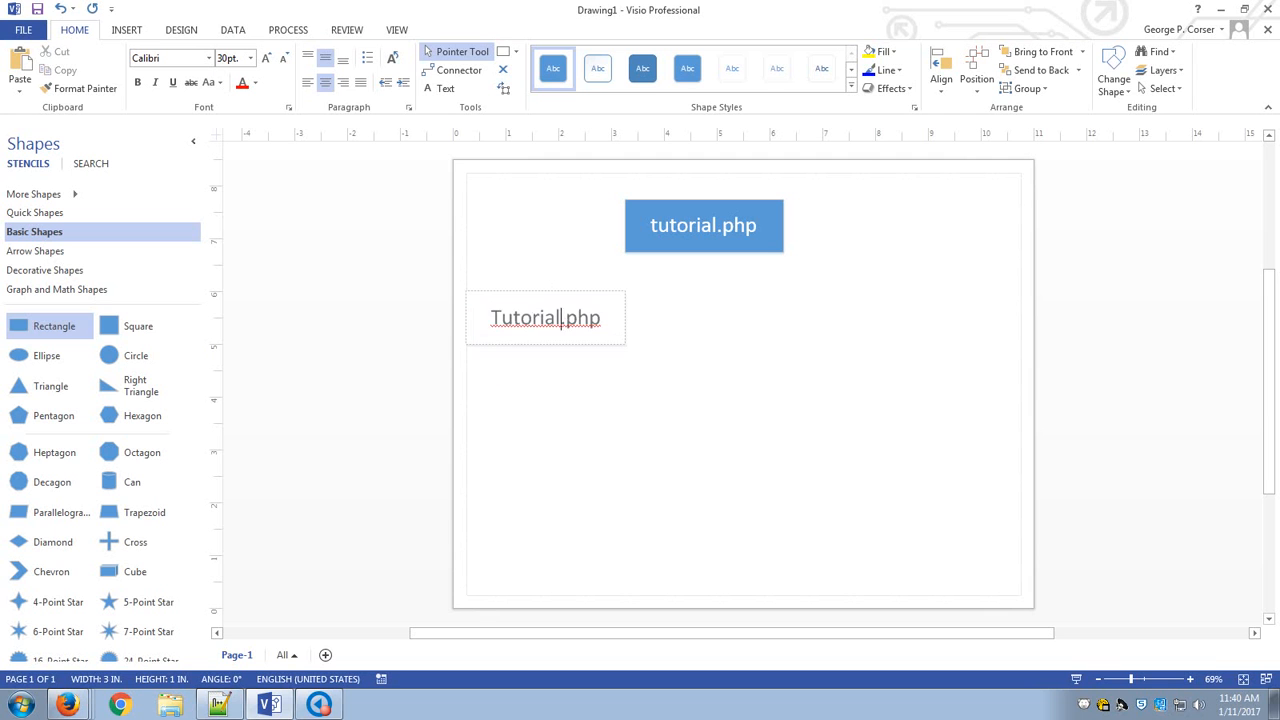
left_click_drag(561, 318, 420, 323)
type("create")
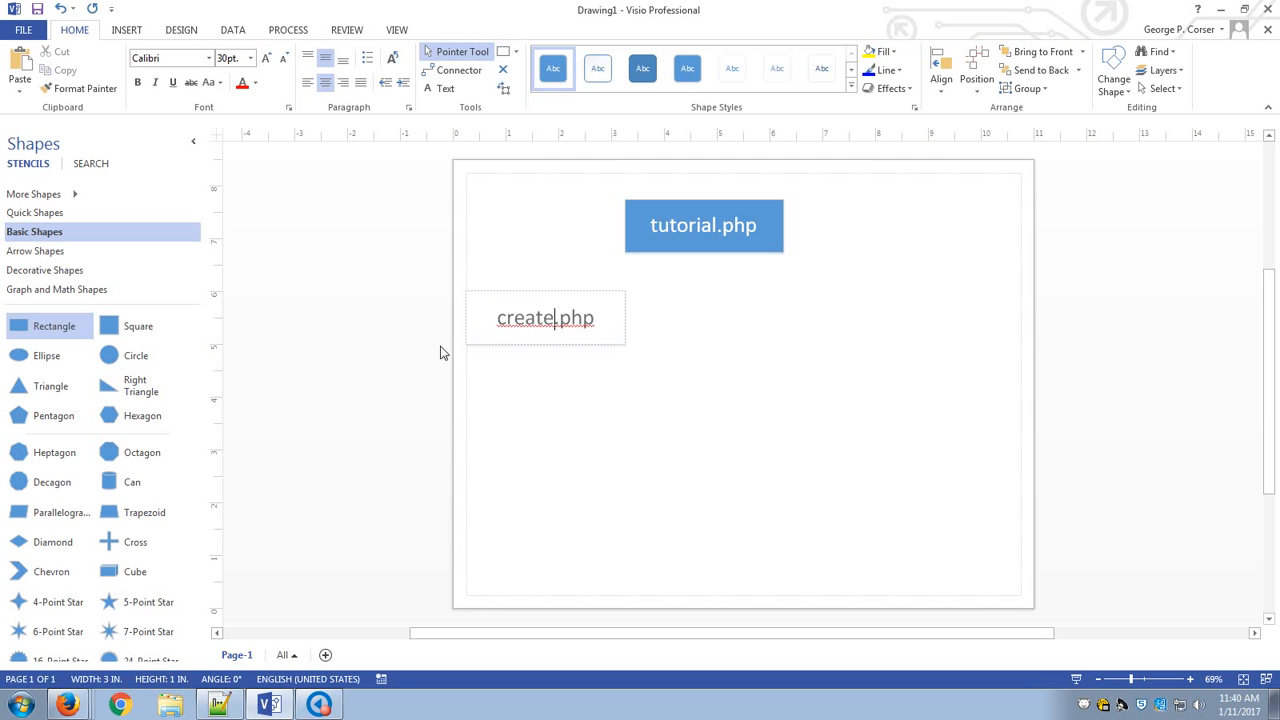
left_click(620, 405)
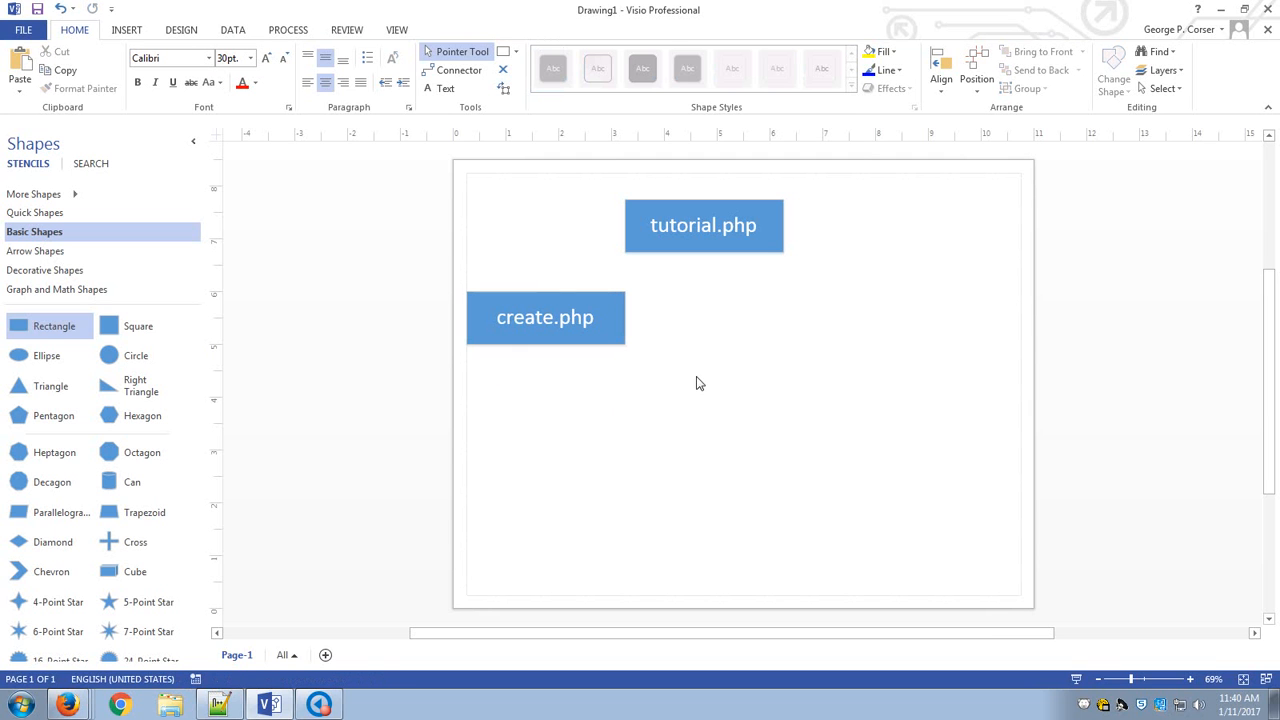
- Draw a connector from the bottom of the tutorial.php rectangle to the top of the create.php rectangle
left_click(459, 70)
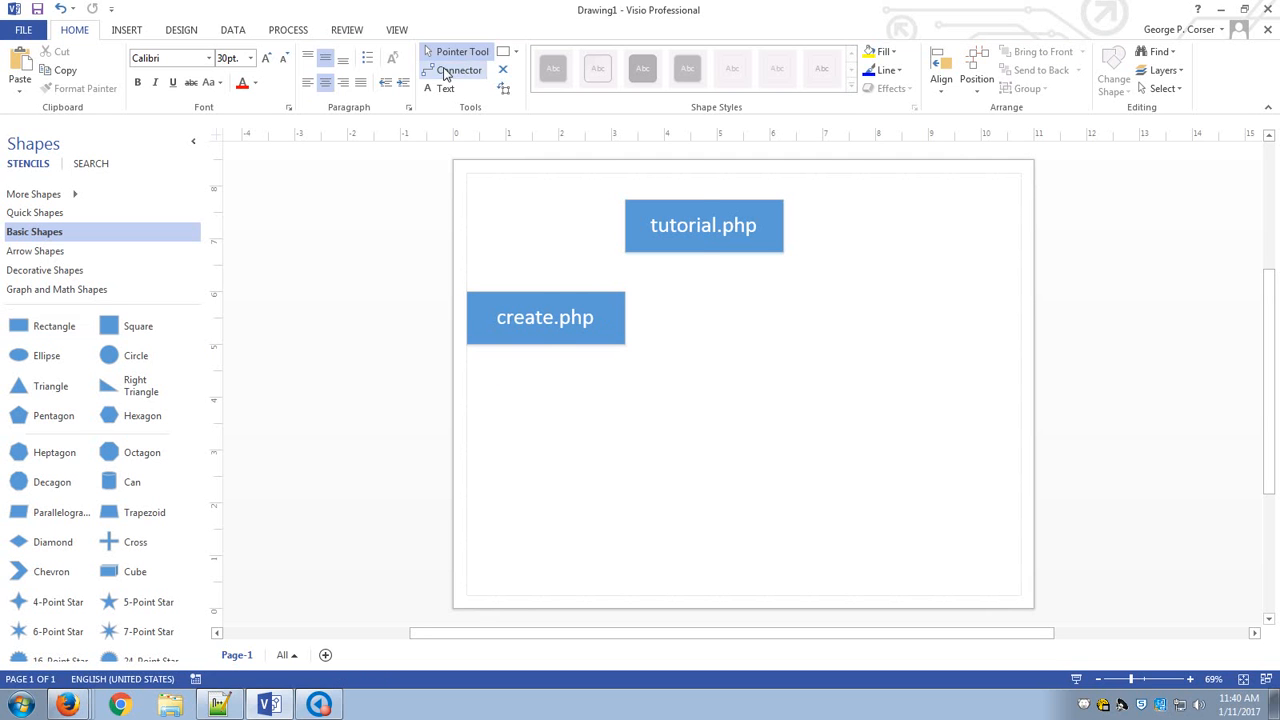
left_click_drag(576, 291, 548, 291)
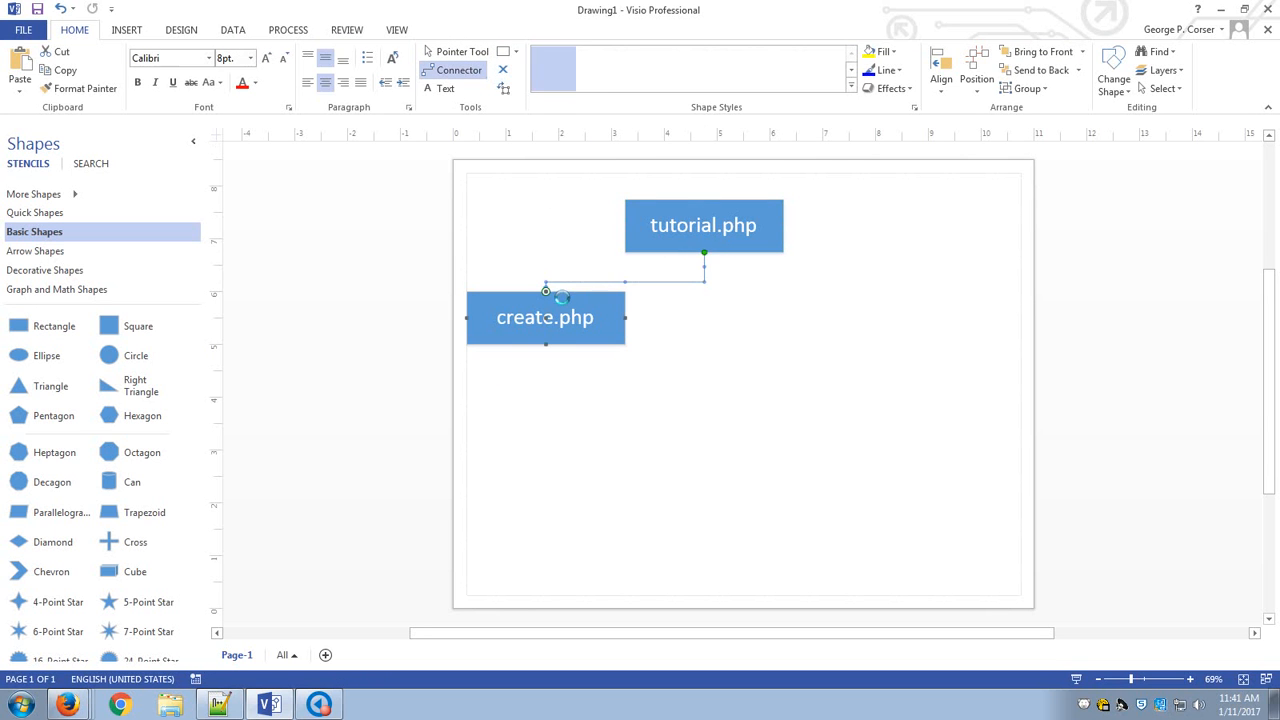
left_click(604, 430)
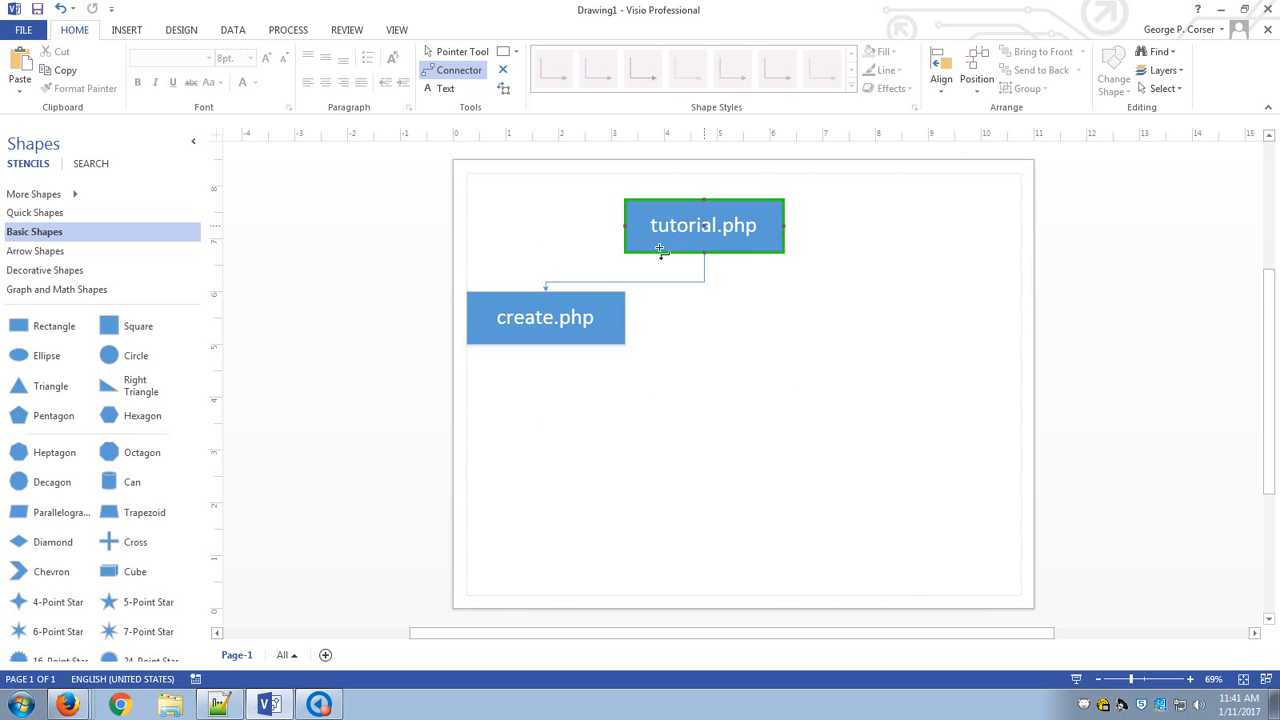
- Switch to Firefox, go back to the tutorial.php grid page to review its actions, and return to Visio
key("alt+Tab")
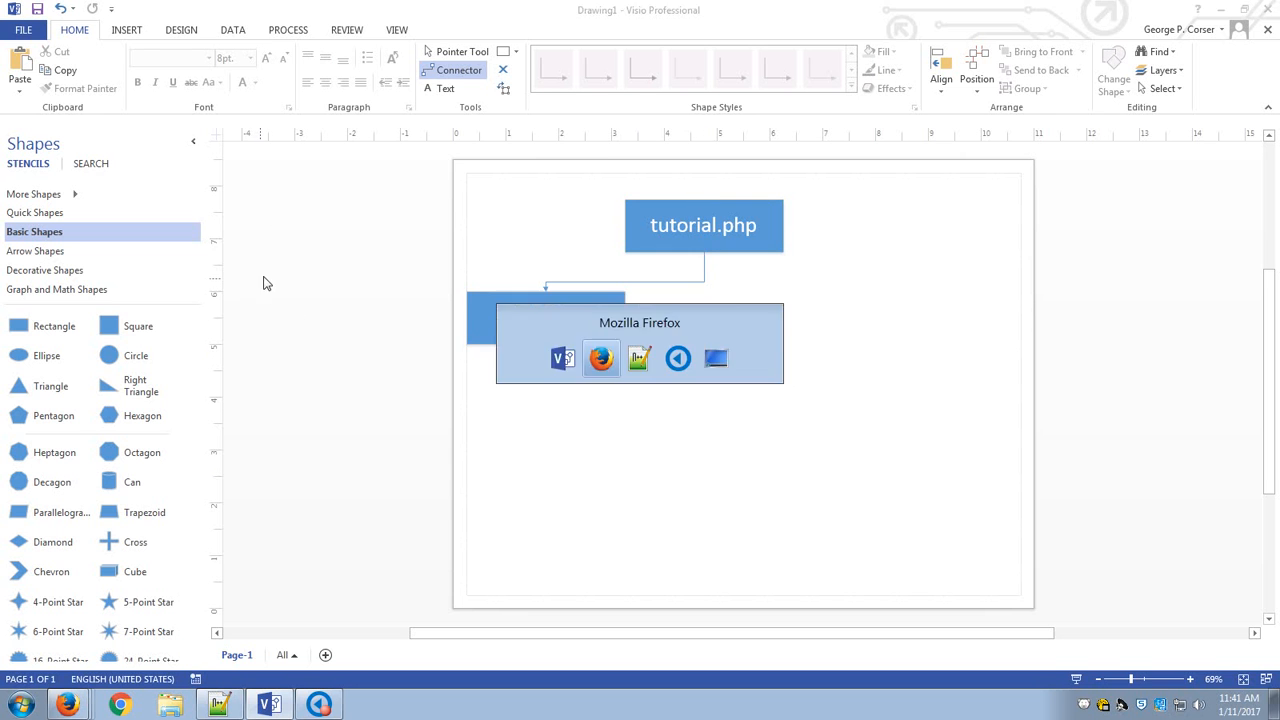
left_click(16, 40)
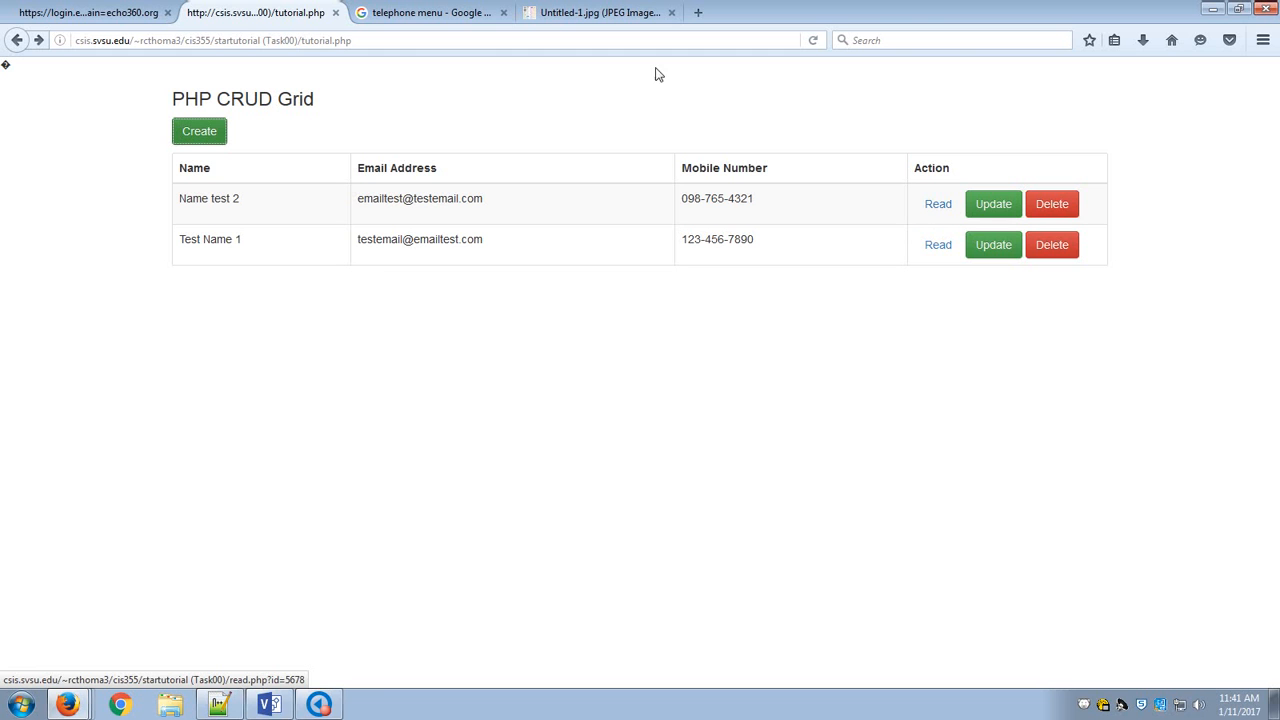
left_click(268, 704)
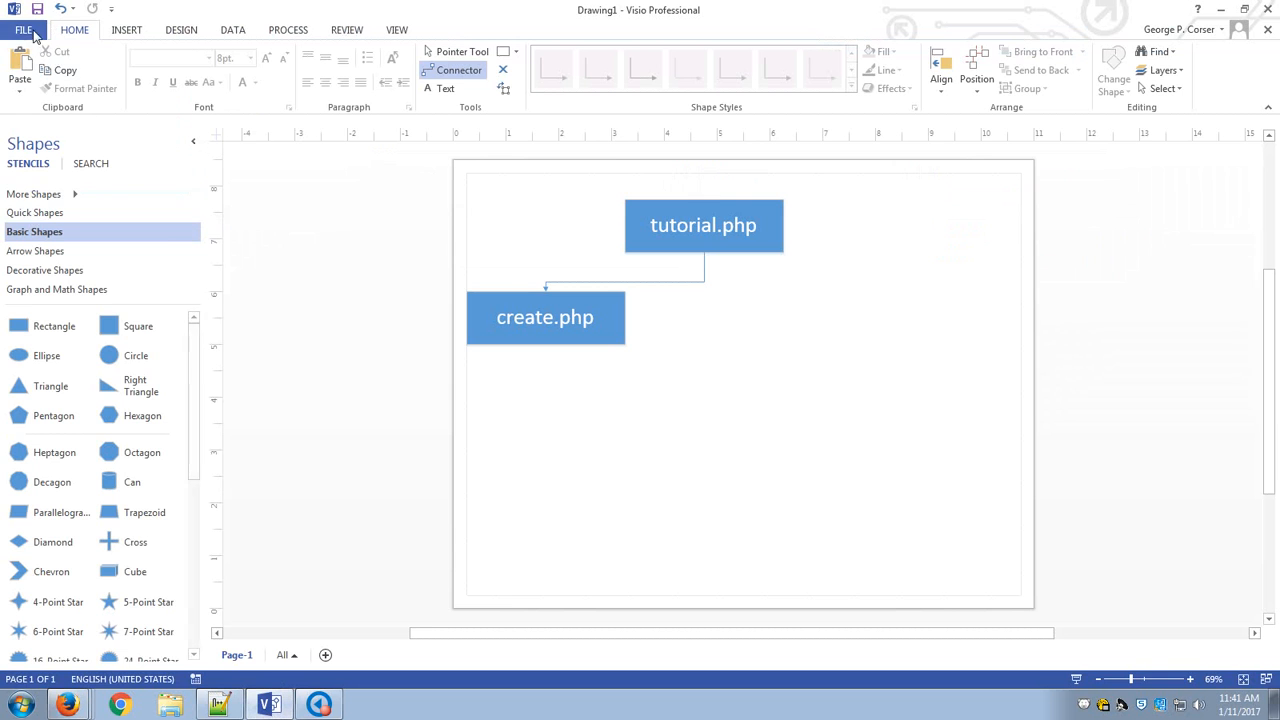
- Browse the templates for a new drawing and search them for "website" and "web"
left_click(23, 29)
left_click(30, 103)
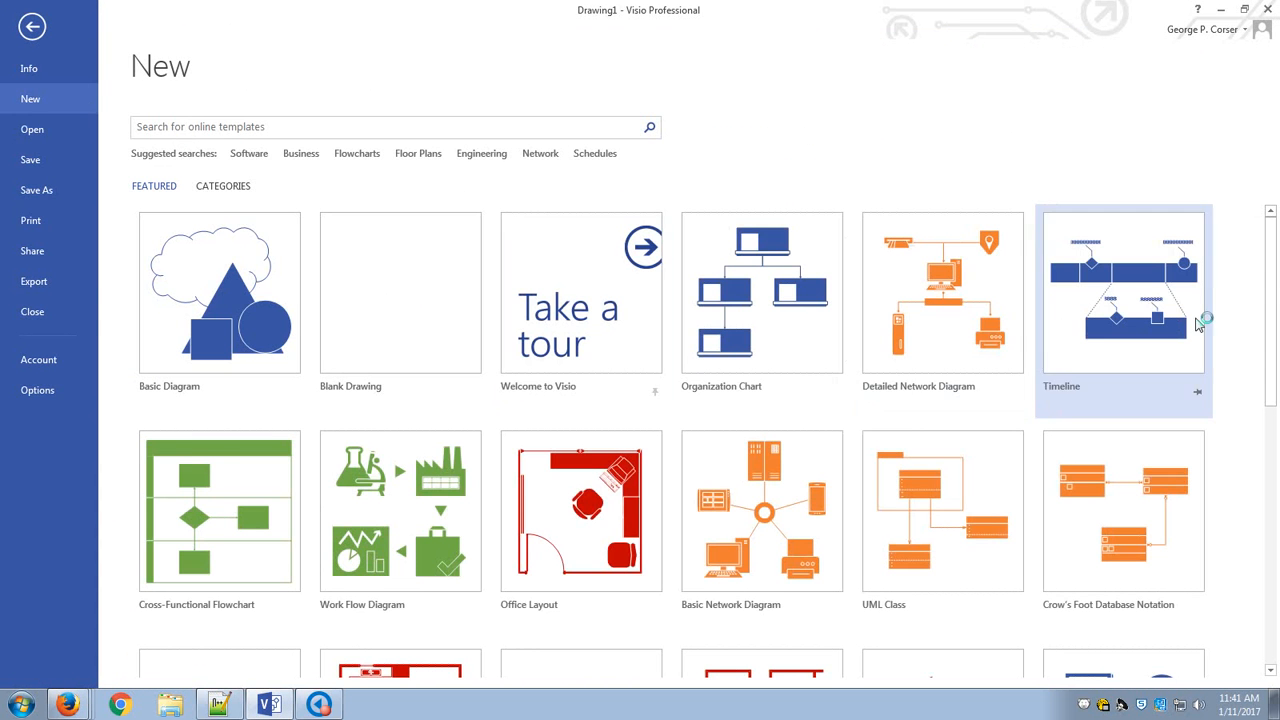
scroll(1200, 420, "down", 5)
scroll(1190, 517, "down", 3)
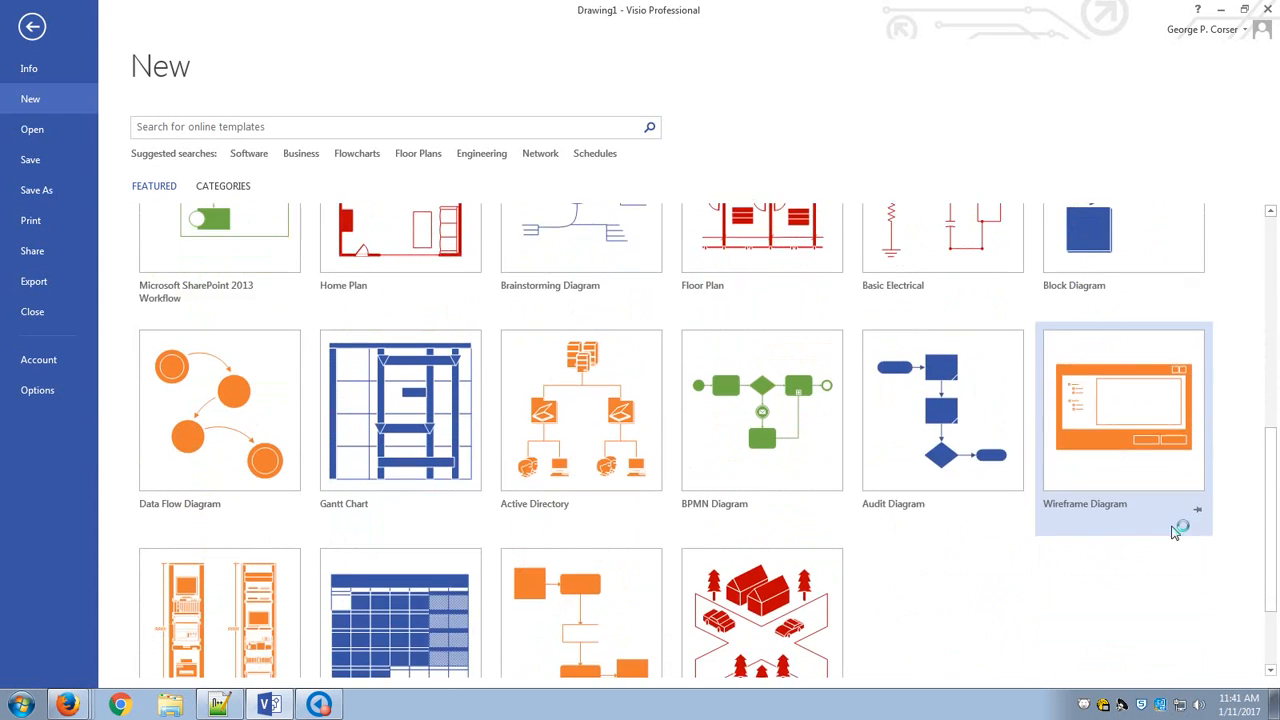
scroll(265, 500, "up", 3)
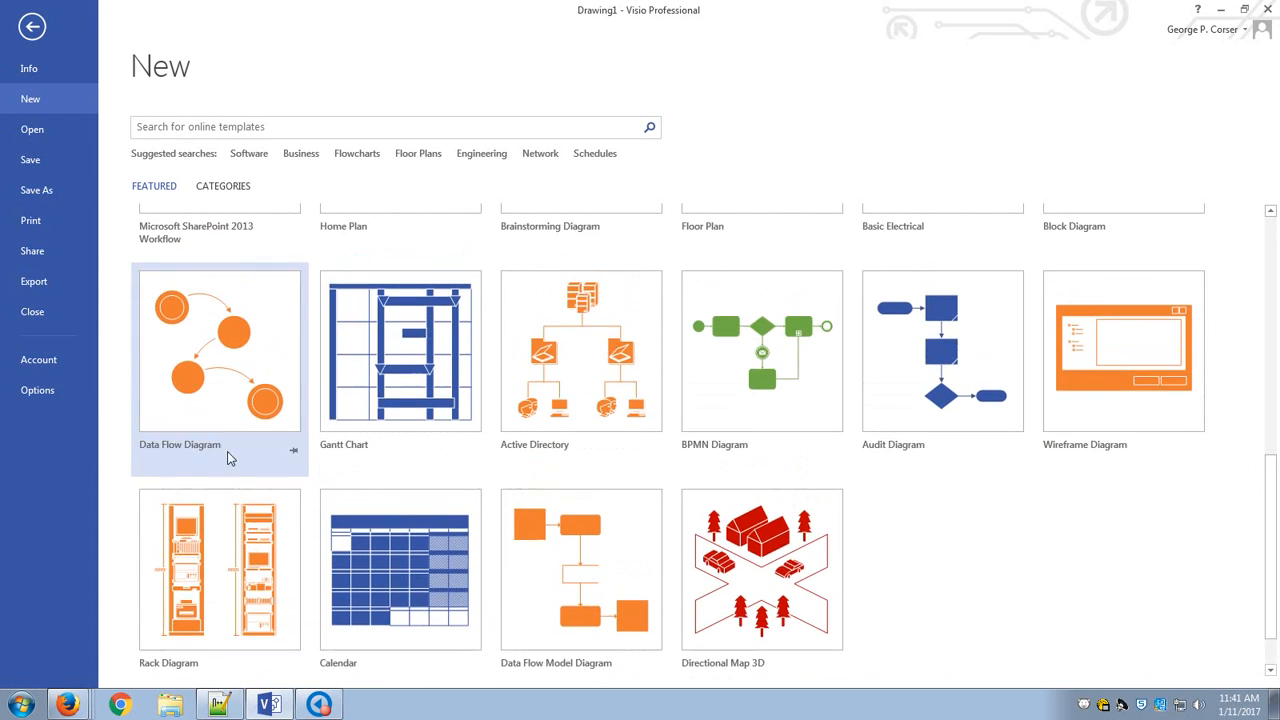
scroll(866, 529, "up", 3)
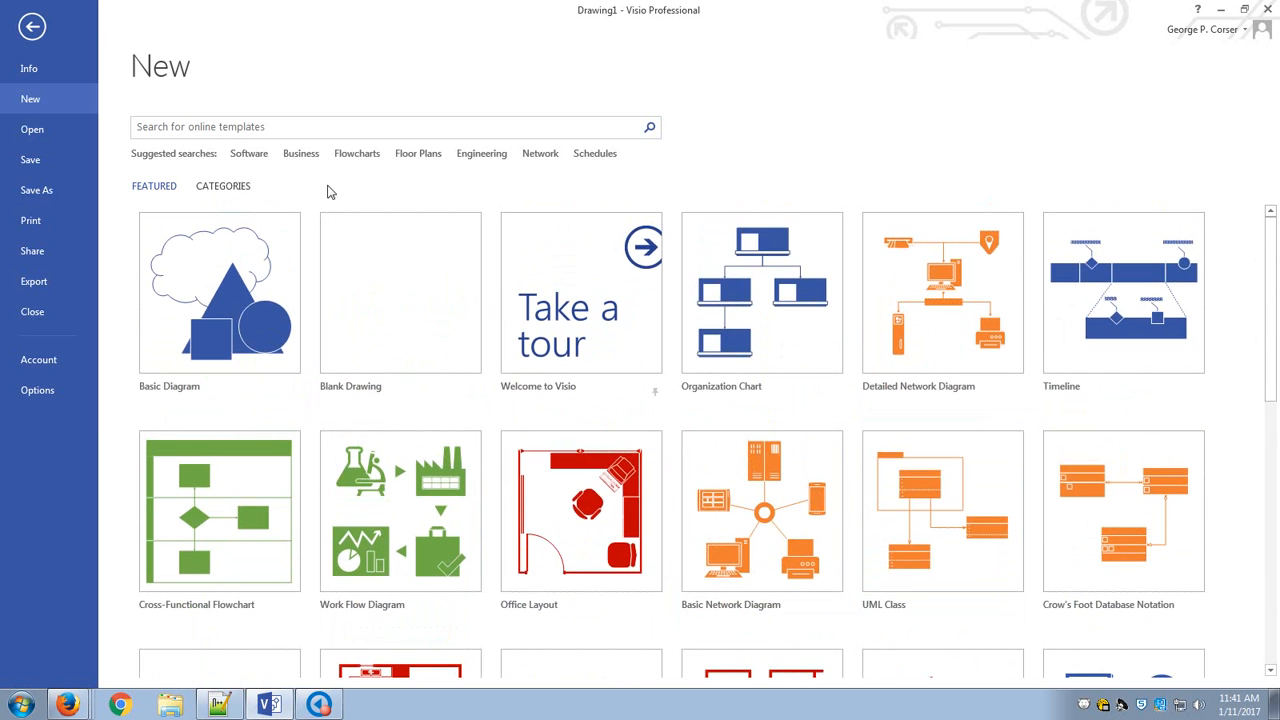
left_click(301, 133)
type("website")
key("Return")
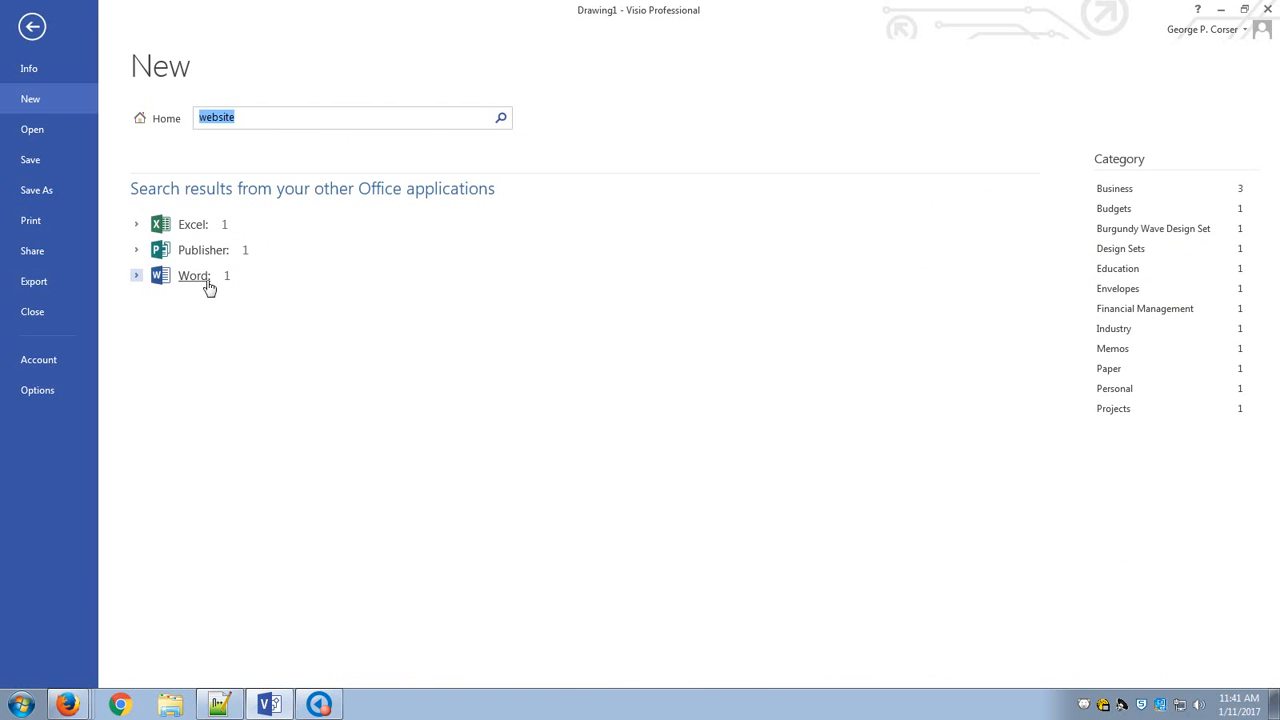
left_click(268, 122)
key("Return")
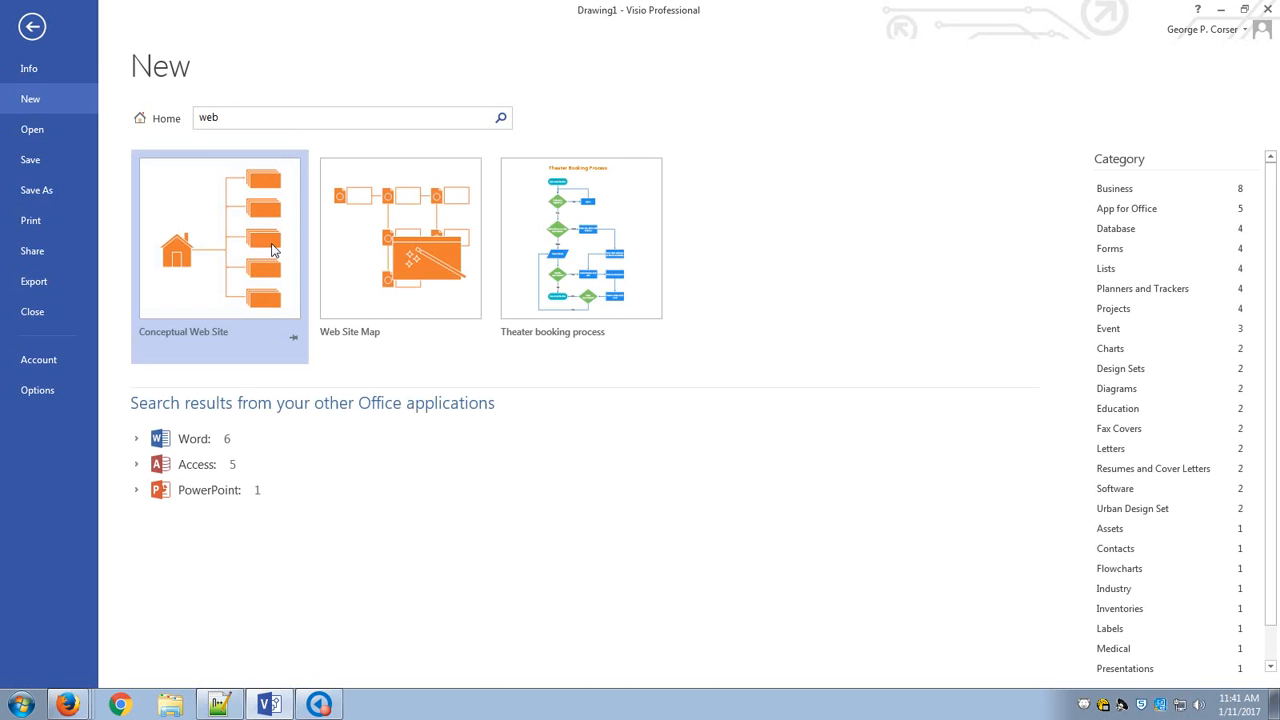
- Create a drawing from the Conceptual Web Site template in US Units, look over its shapes, and close it
left_click(199, 238)
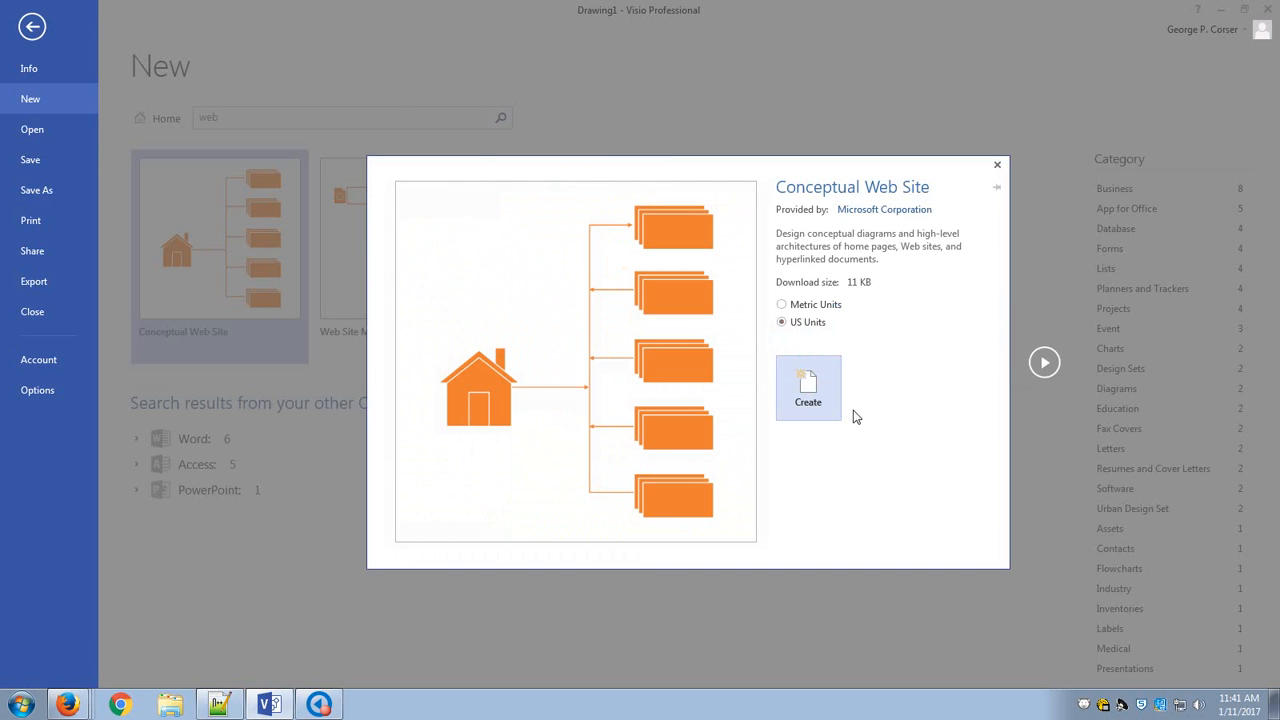
left_click(829, 401)
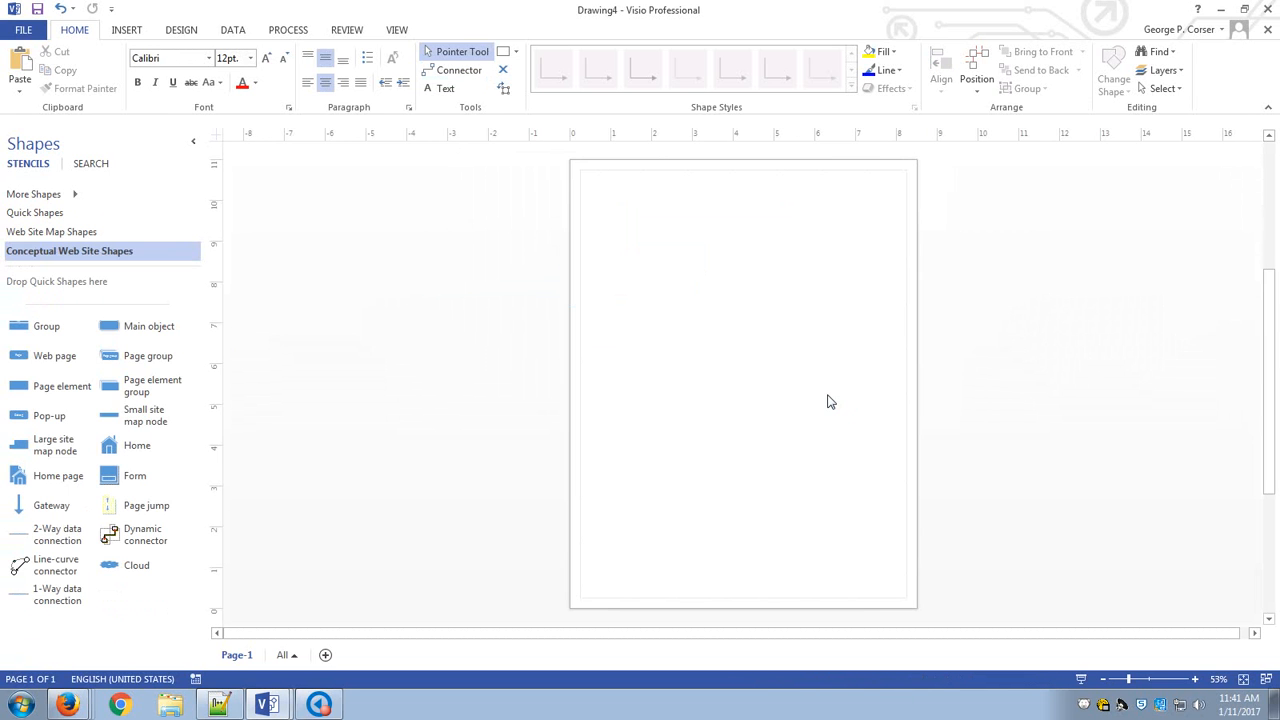
scroll(351, 474, "down", 2)
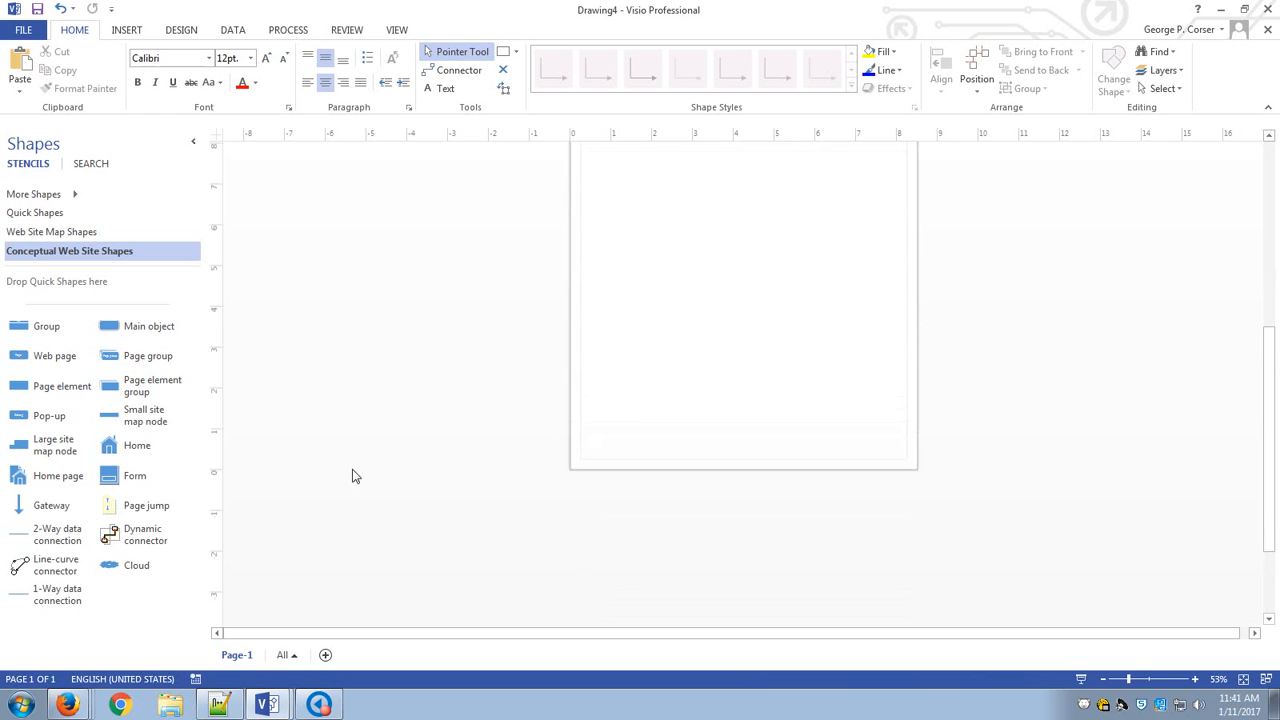
scroll(371, 454, "up", 3)
scroll(373, 455, "down", 3)
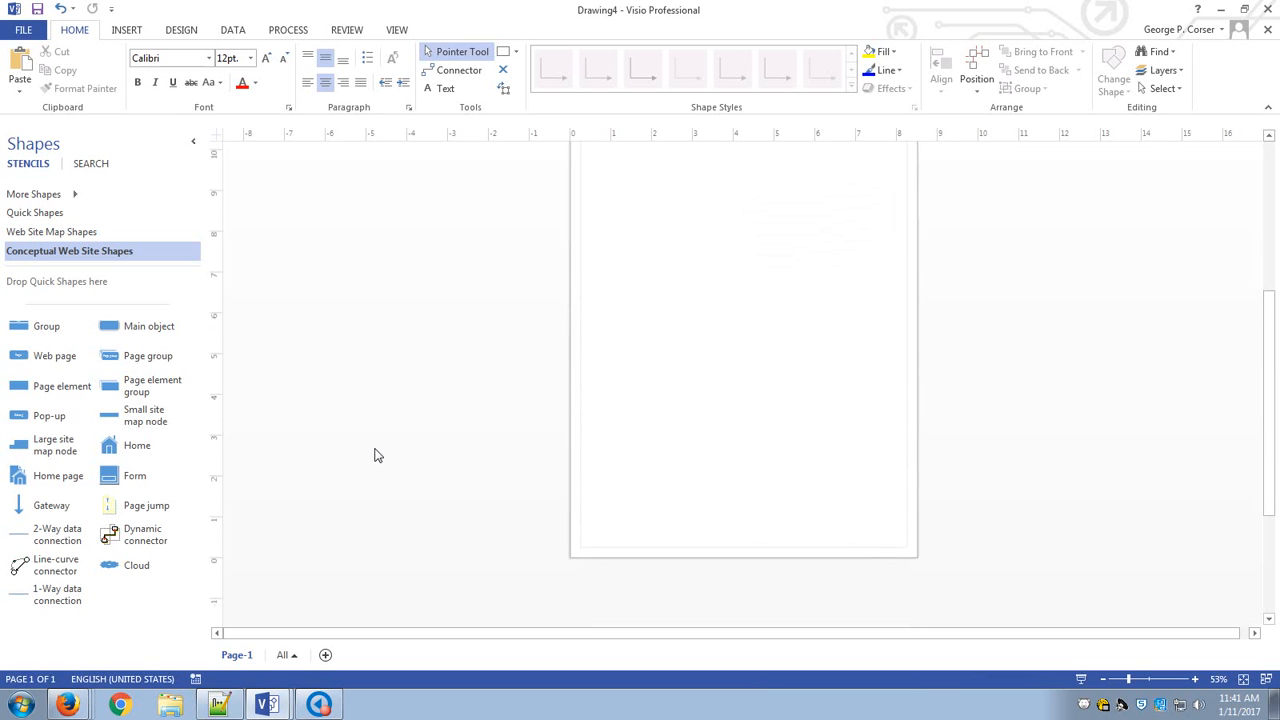
scroll(375, 455, "up", 2)
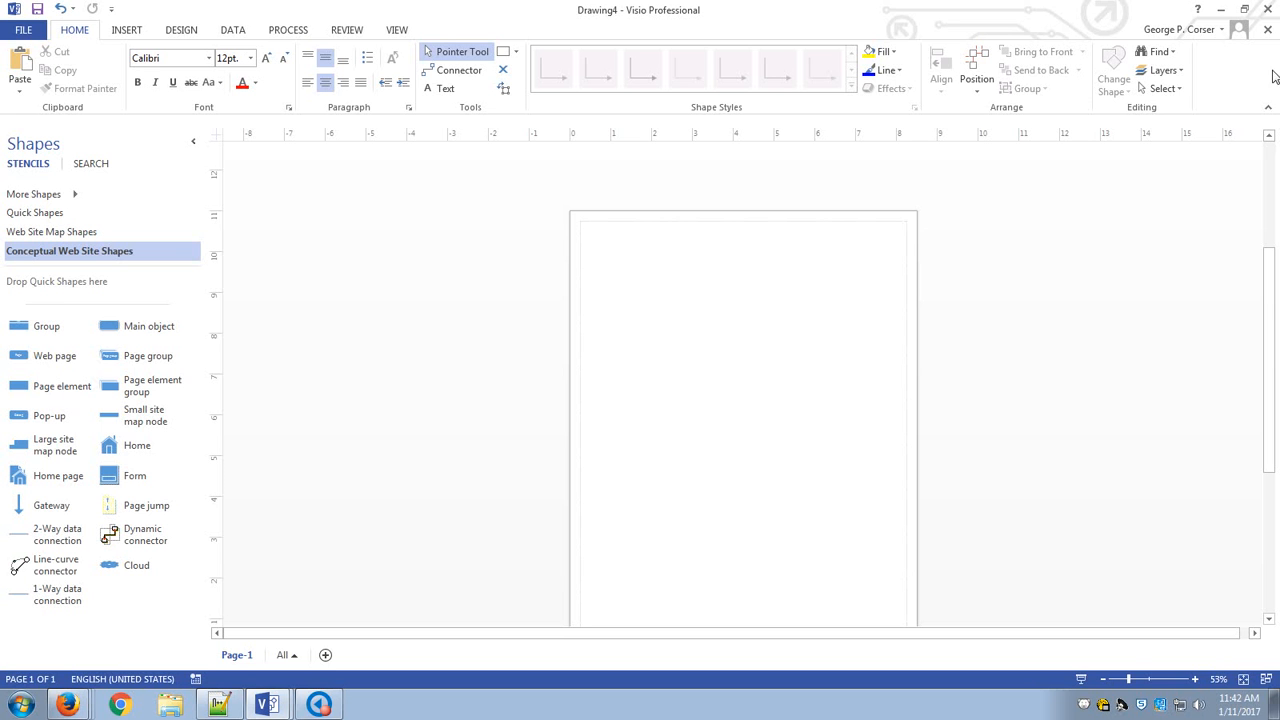
left_click(1268, 30)
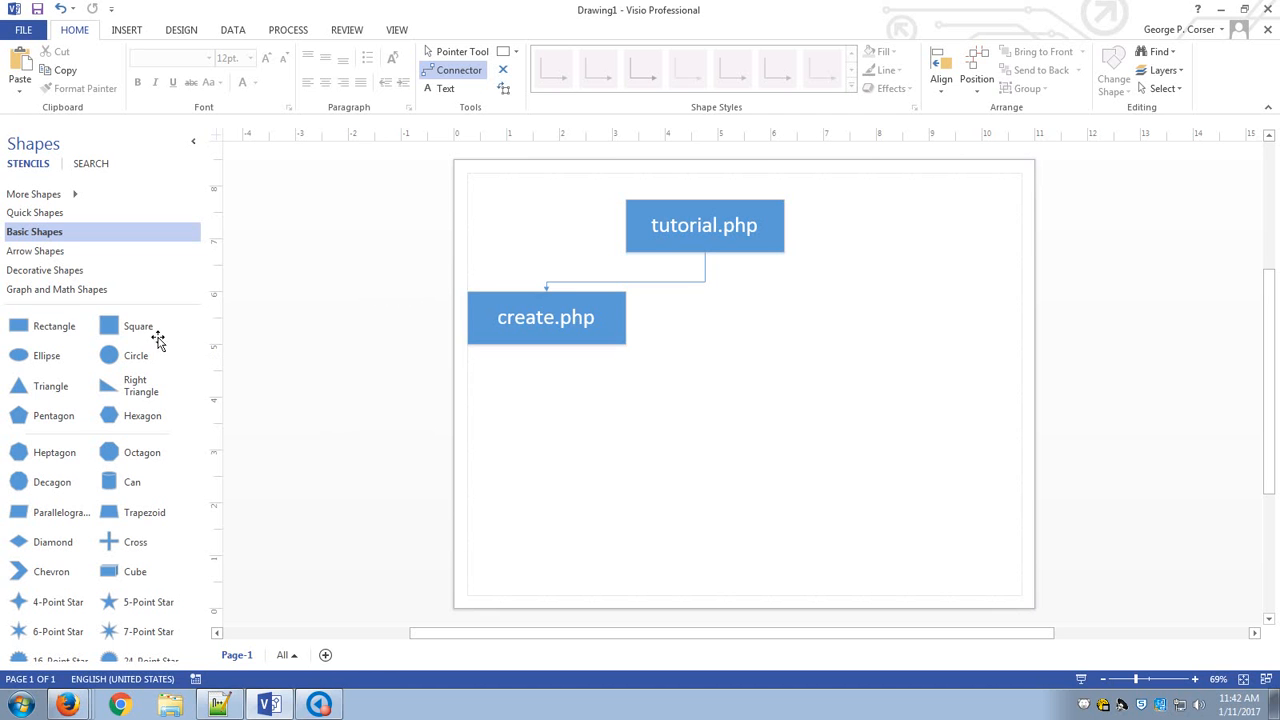
- Duplicate the create.php rectangle
left_click(572, 300)
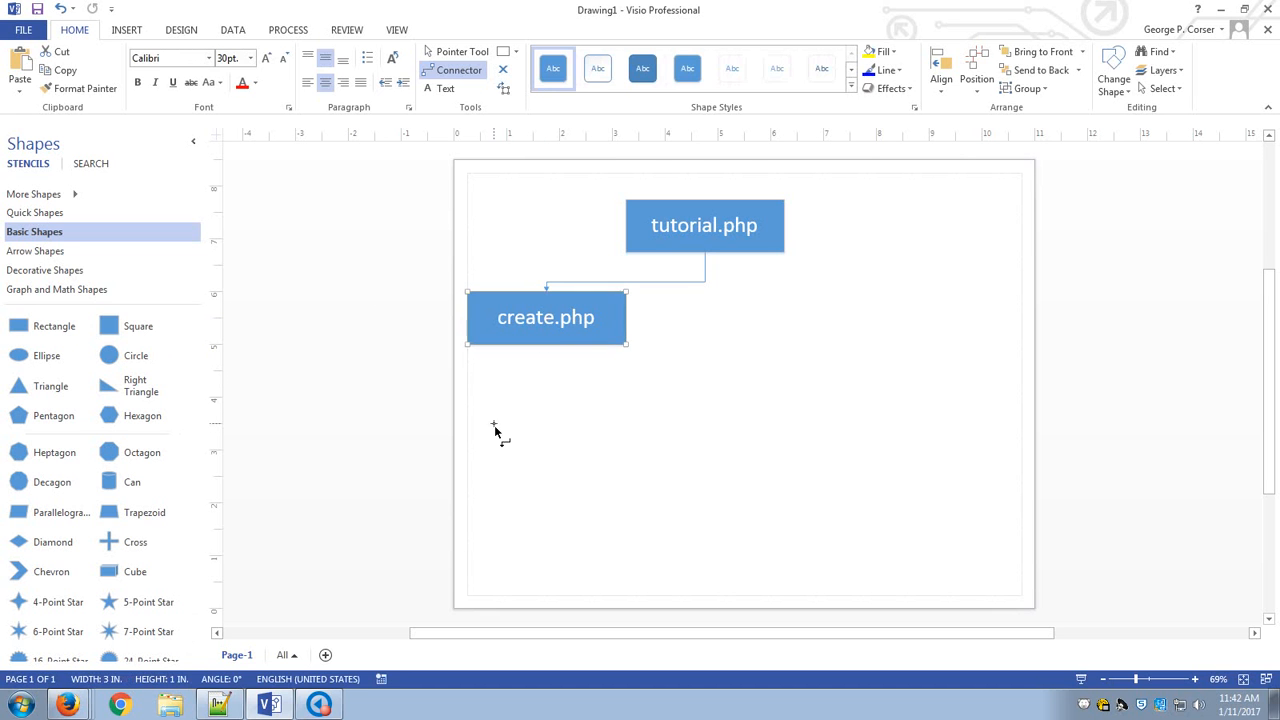
key("ctrl+d")
left_click_drag(640, 336, 805, 306)
key("ctrl+z")
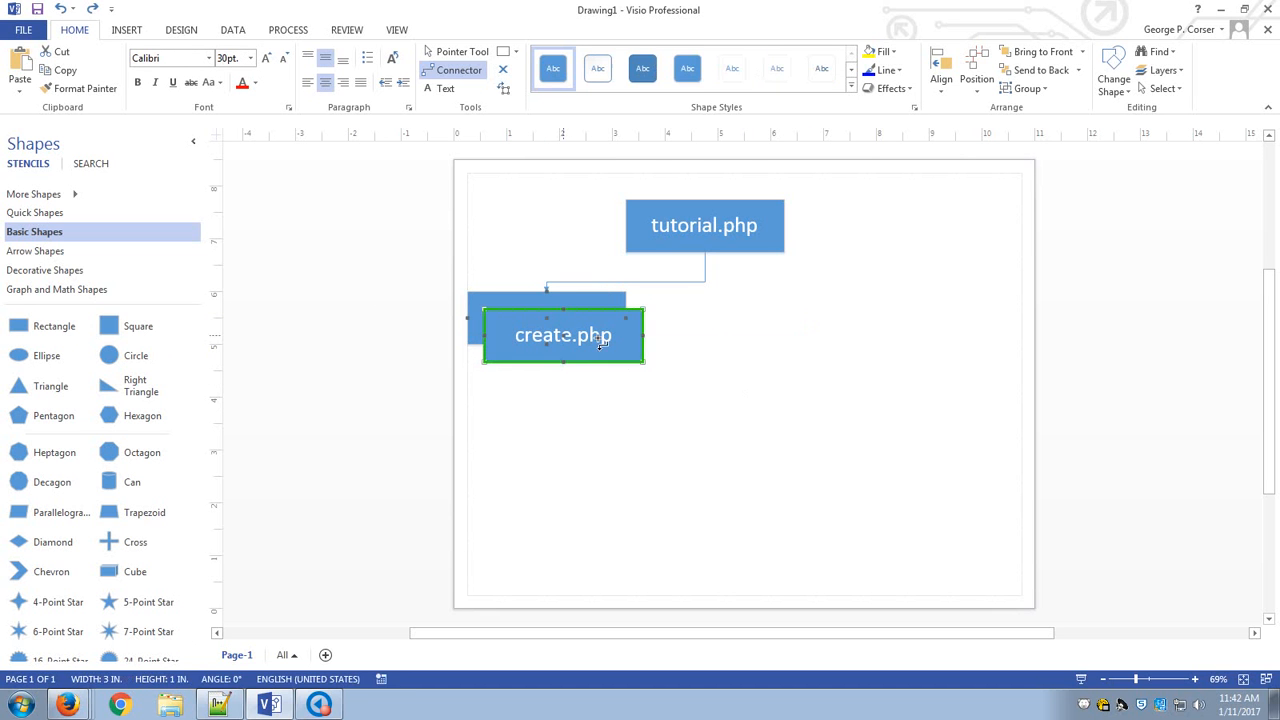
left_click(646, 337)
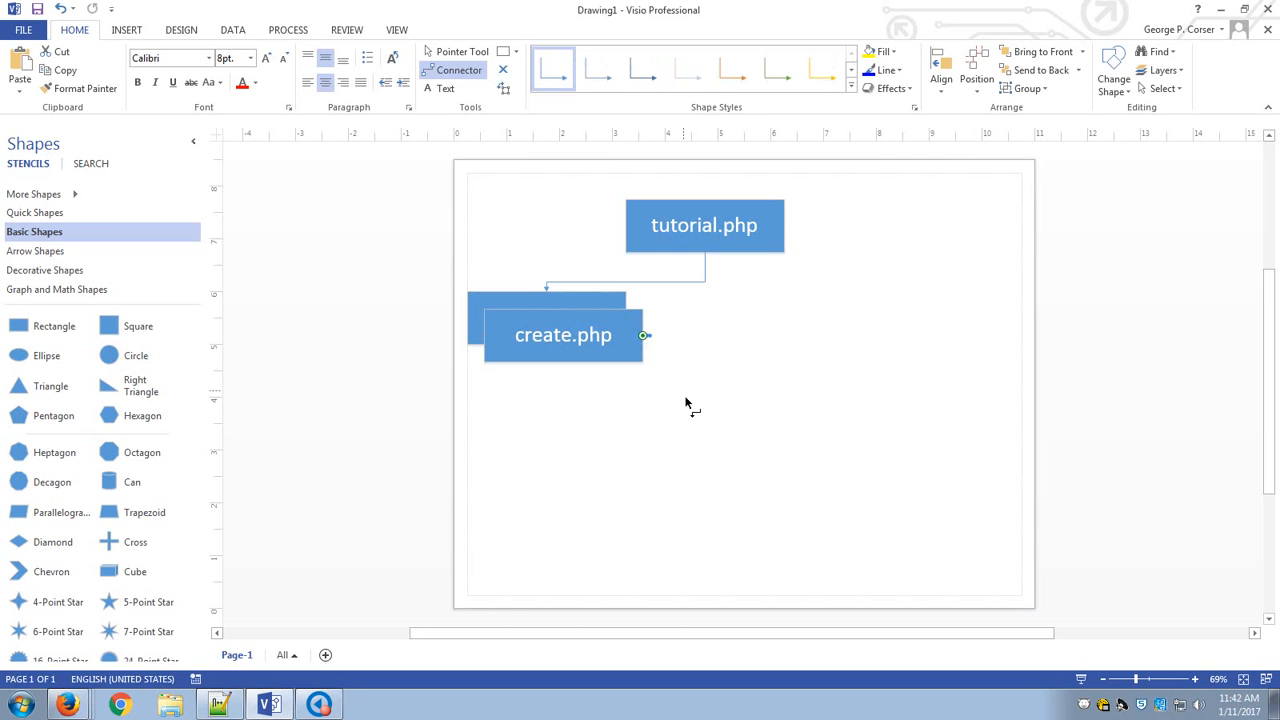
left_click(589, 334)
left_click(564, 310)
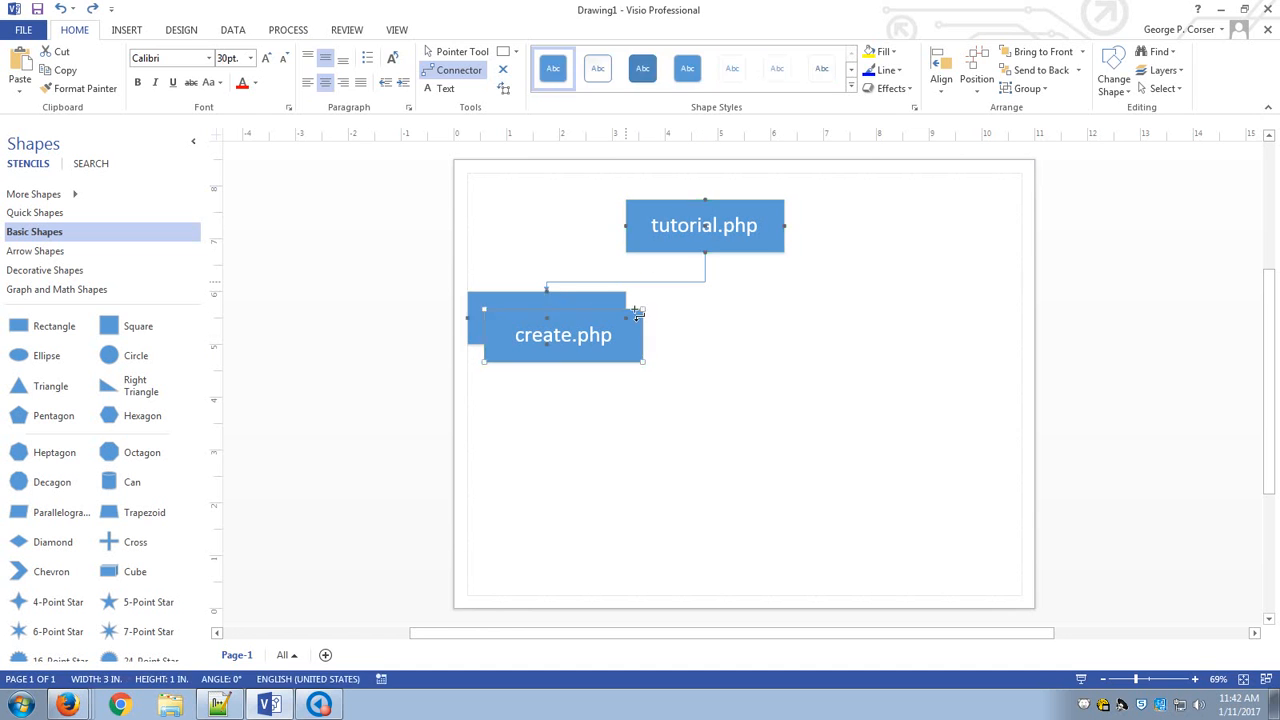
left_click(489, 461)
- Move the create.php copy beside the original and add two more copies further right in the same row
left_click(462, 51)
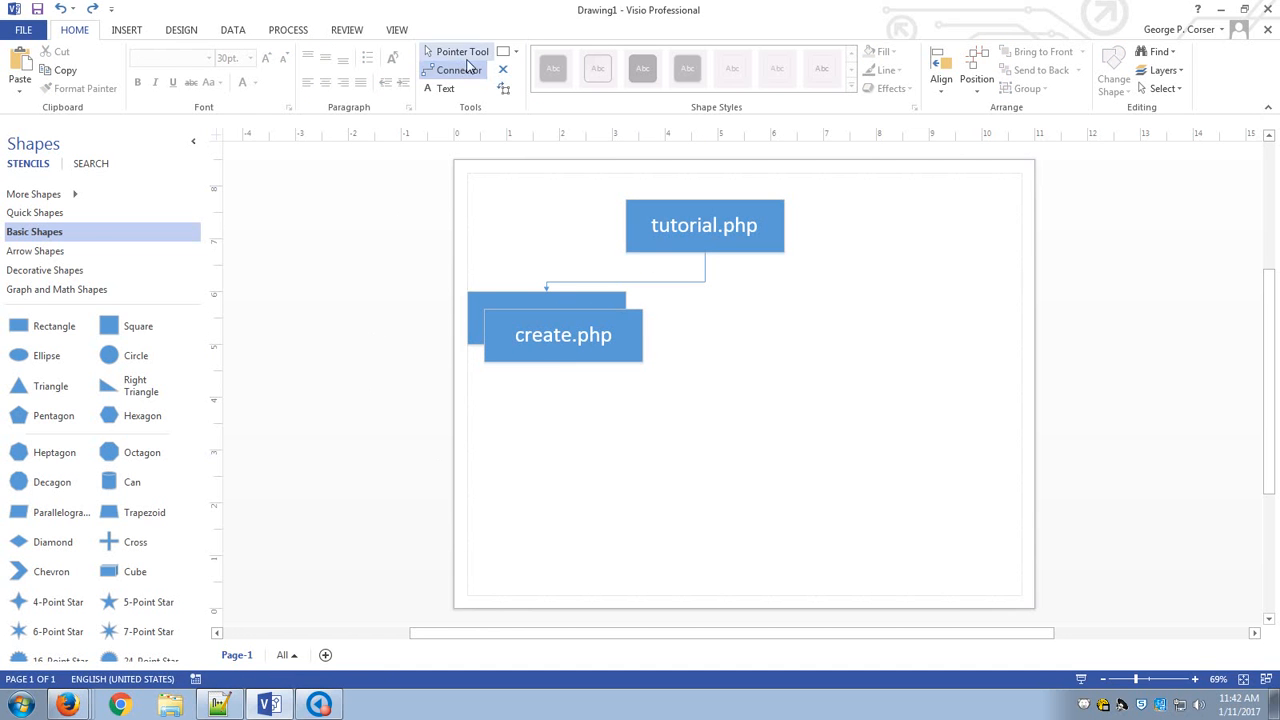
left_click_drag(561, 323, 735, 308)
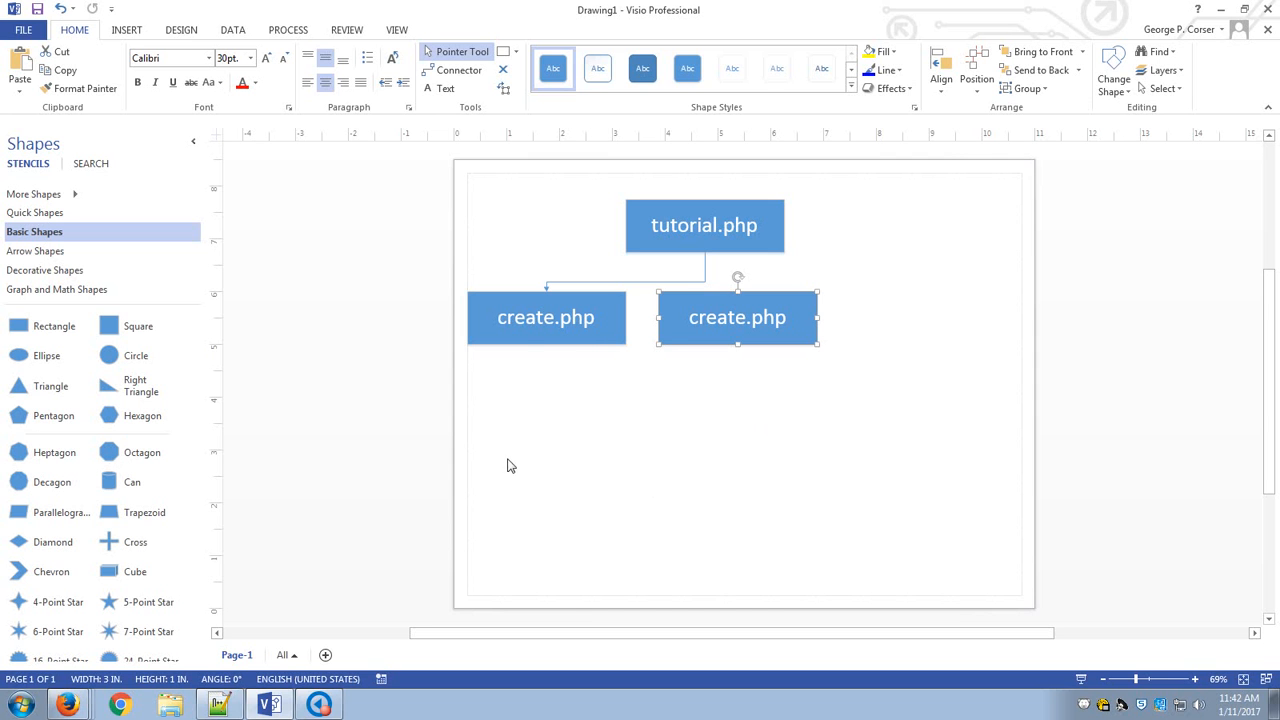
key("ctrl+v")
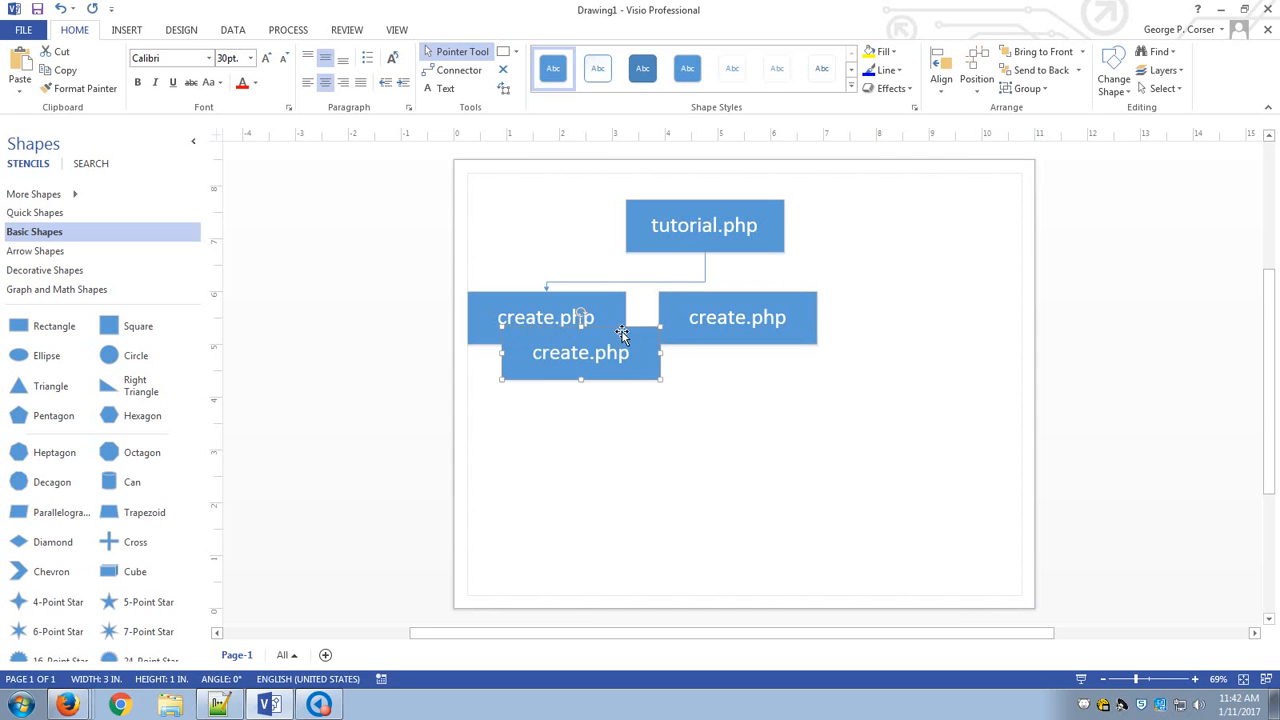
left_click_drag(642, 347, 990, 312)
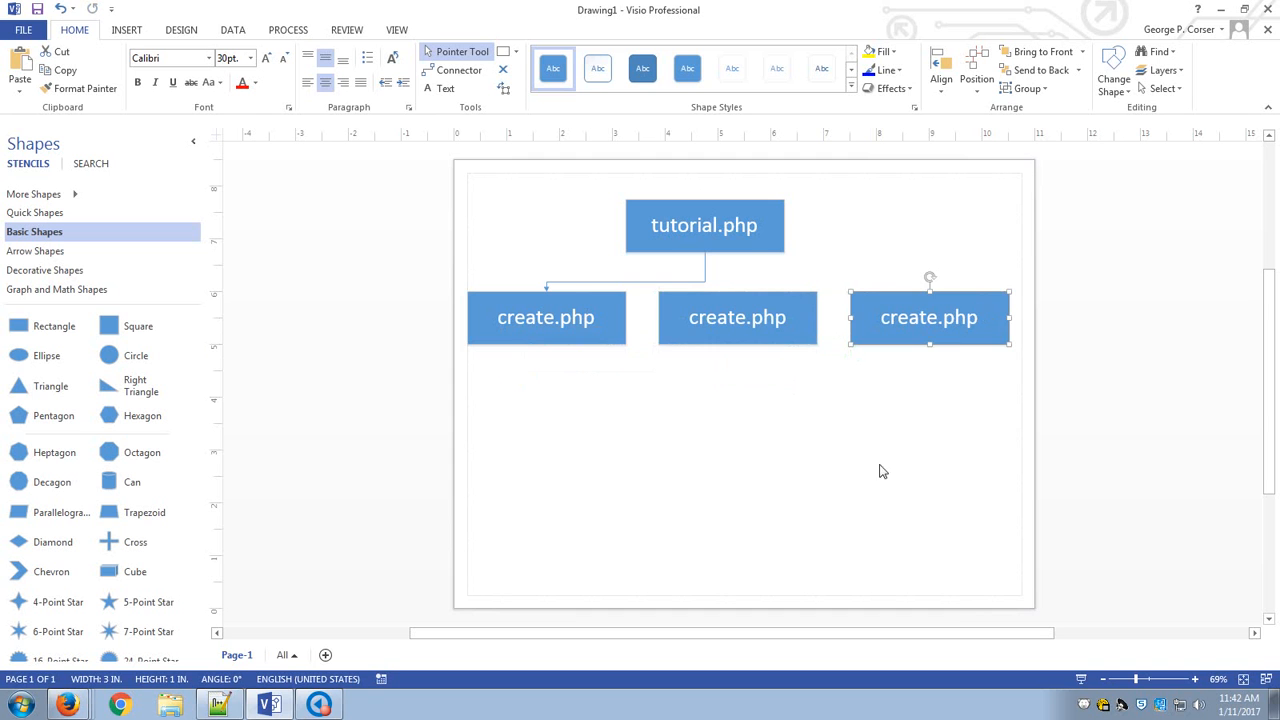
key("ctrl+v")
left_click_drag(649, 358, 1171, 314)
- Shrink the tutorial.php rectangle and the first create.php rectangle to about 2.4 by 0.8 in each
left_click(771, 246)
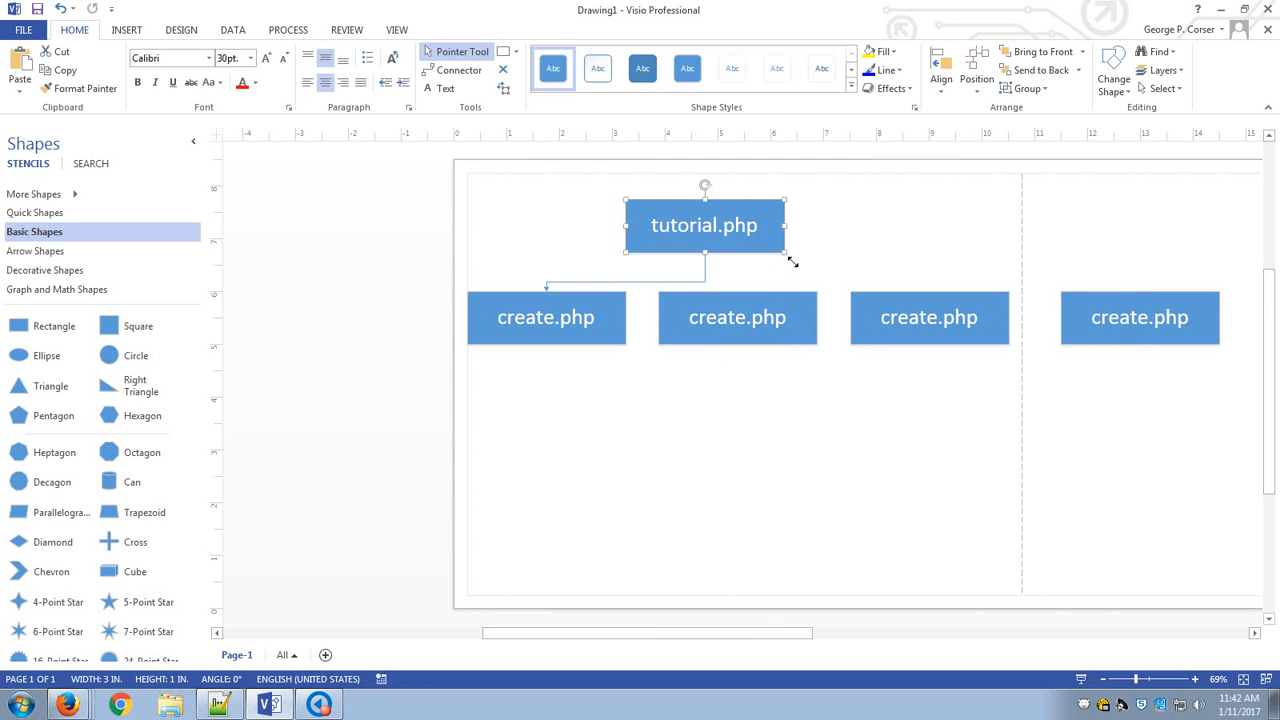
left_click_drag(792, 262, 760, 249)
left_click(612, 322)
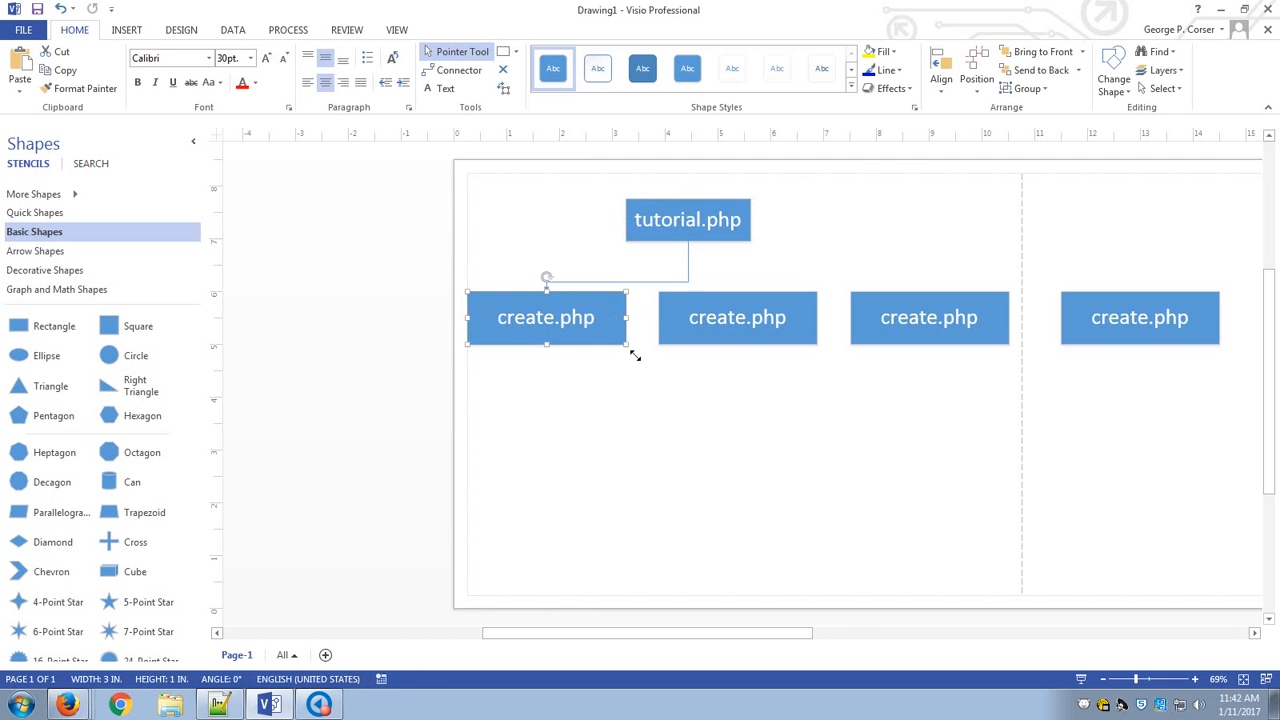
left_click_drag(634, 355, 594, 334)
- Shrink the second create.php rectangle to about 2.4 by 0.8 in and move it close to the first one
left_click(766, 323)
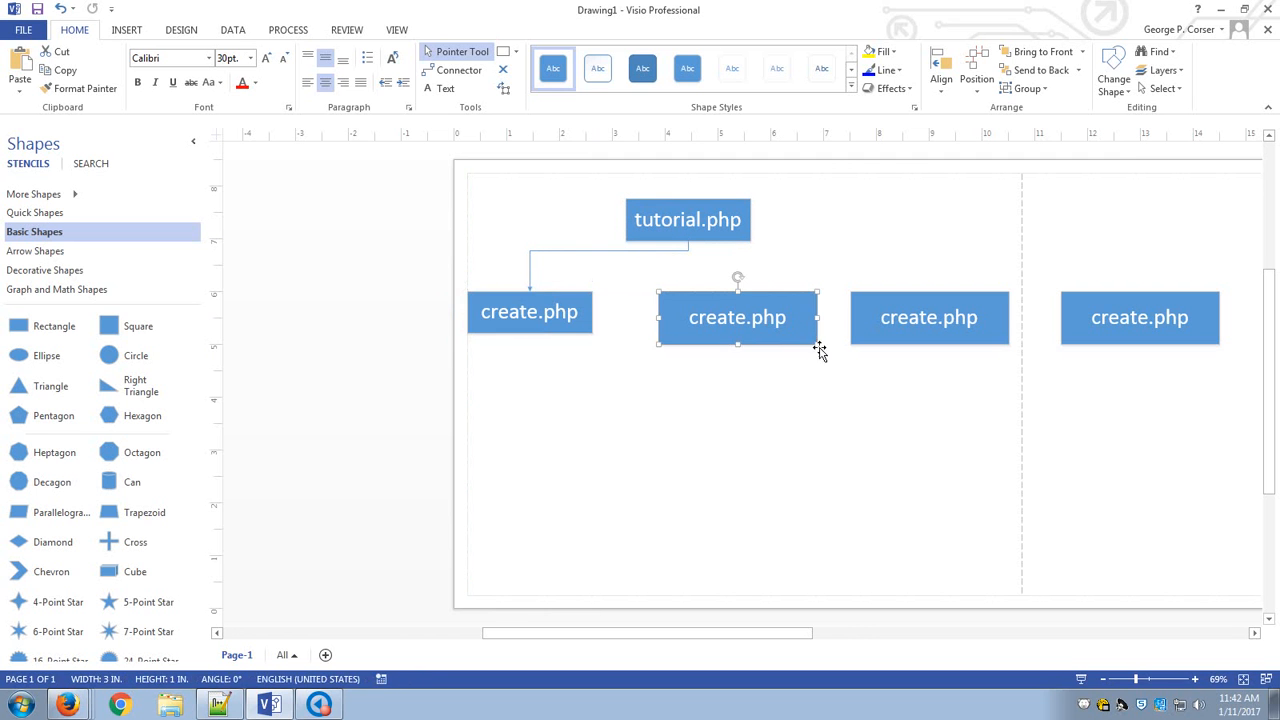
left_click_drag(819, 349, 791, 340)
left_click_drag(712, 324, 659, 320)
left_click_drag(735, 345, 737, 346)
- Move the third create.php rectangle next to the second with equal spacing and shrink it to about 2.4 by 0.8 in
left_click(854, 360)
left_click(910, 325)
left_click_drag(910, 325, 818, 324)
left_click_drag(914, 345, 891, 344)
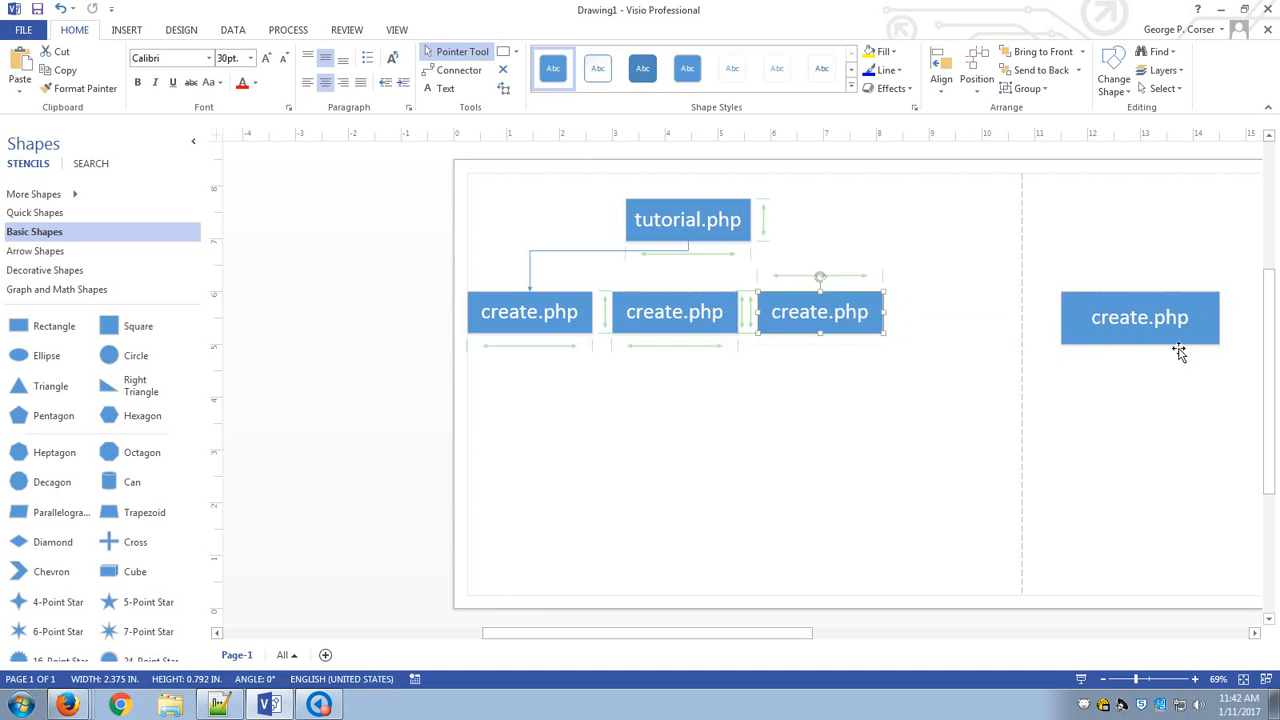
- Move the fourth create.php rectangle next to the third with equal spacing and shrink it to the others' size
left_click_drag(1107, 318, 946, 320)
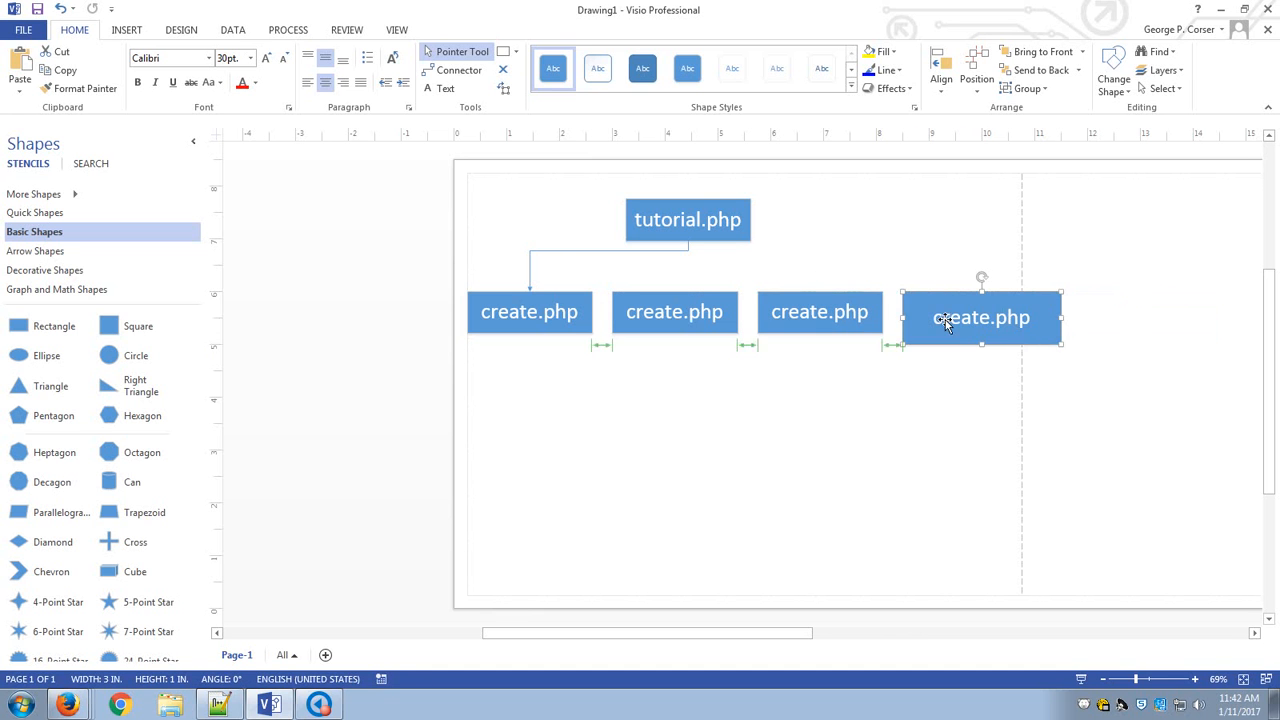
left_click_drag(1068, 354, 1034, 338)
left_click(913, 401)
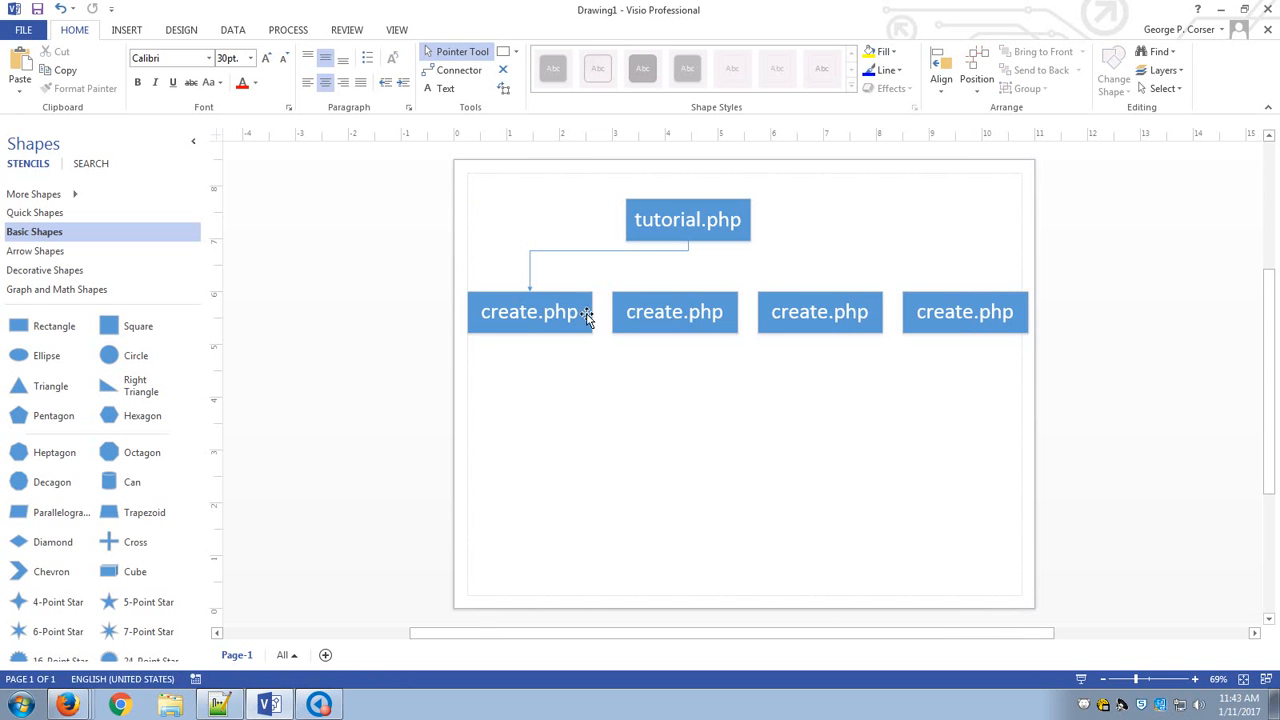
- Delete the connector below tutorial.php and stack the other three create.php rectangles in an evenly spaced column under the first
left_click(586, 251)
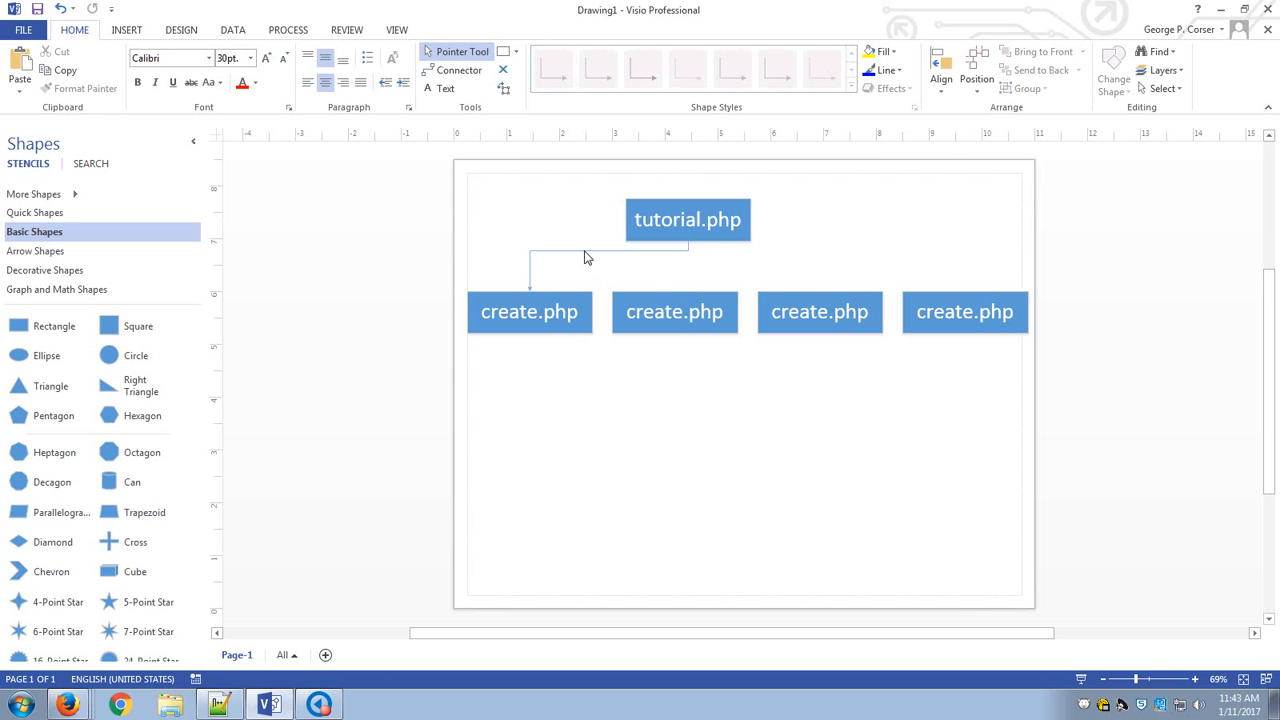
key("Delete")
left_click_drag(667, 315, 522, 376)
left_click_drag(749, 317, 515, 452)
left_click_drag(935, 327, 515, 497)
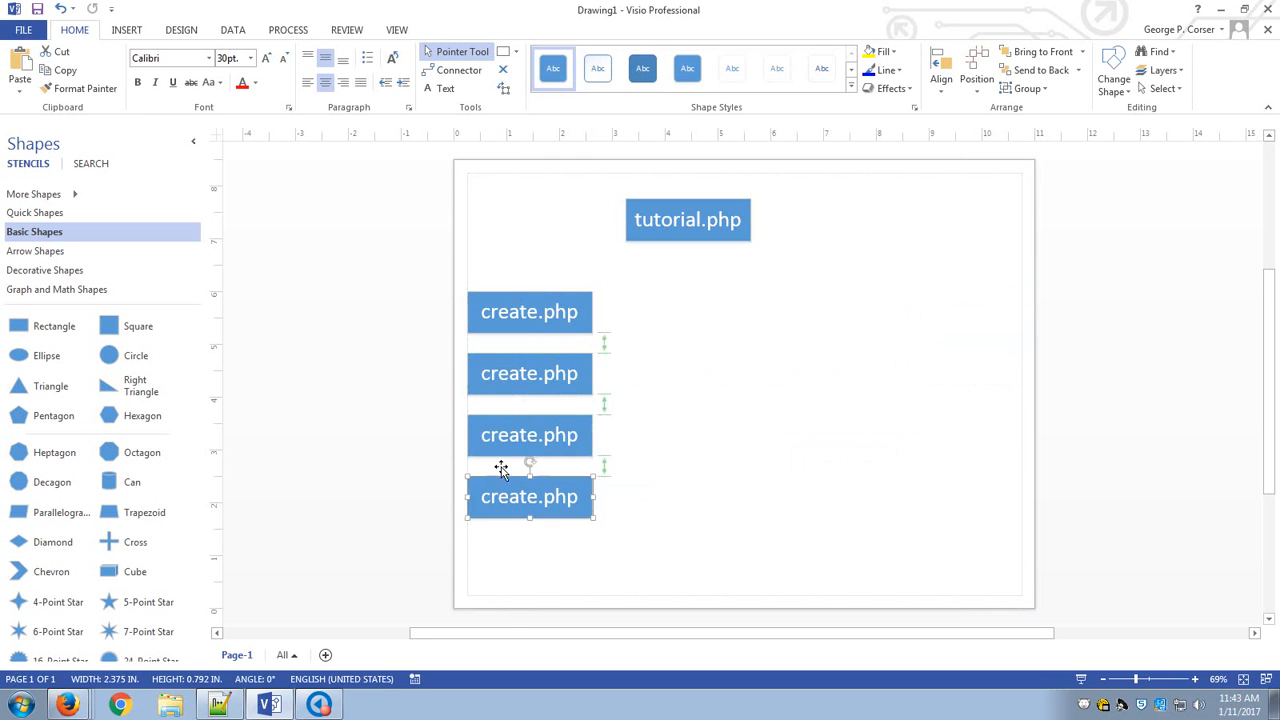
- Change the text of the second rectangle in the column to read.php
left_click(514, 394)
double_click(538, 385)
left_click(540, 379)
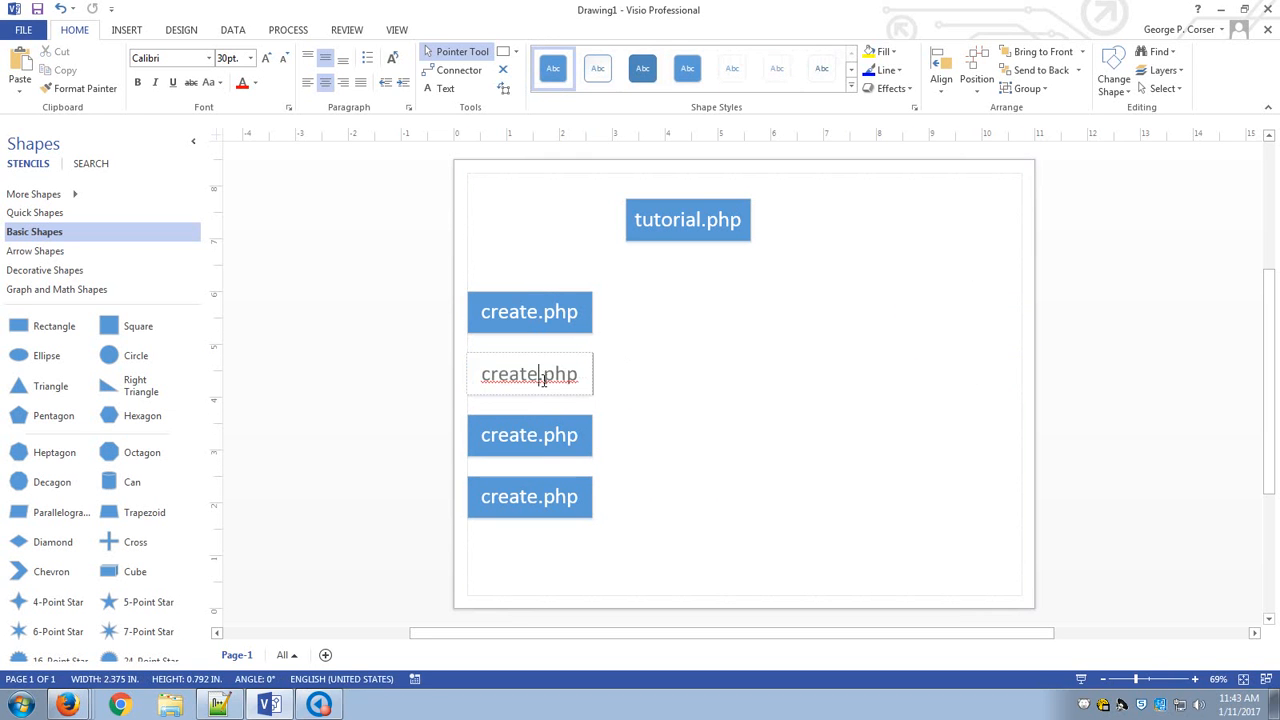
left_click_drag(540, 379, 480, 385)
key("BackSpace")
type("real")
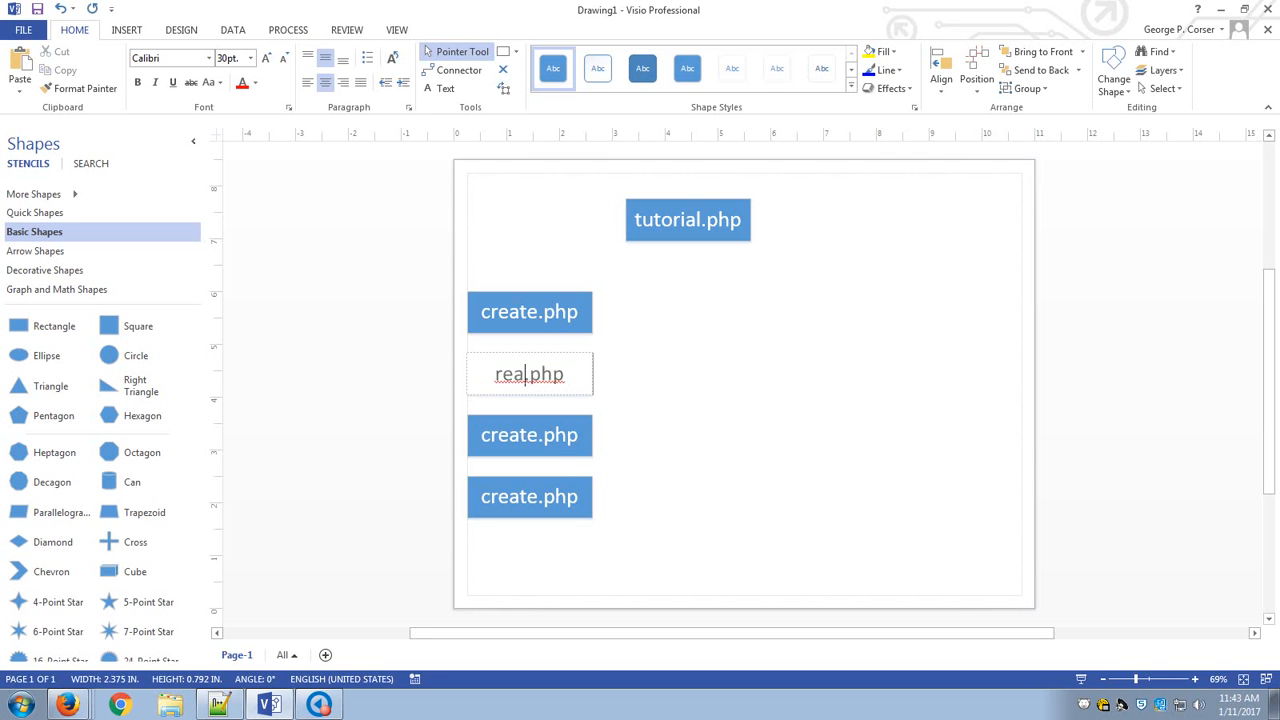
key("BackSpace")
type("d.")
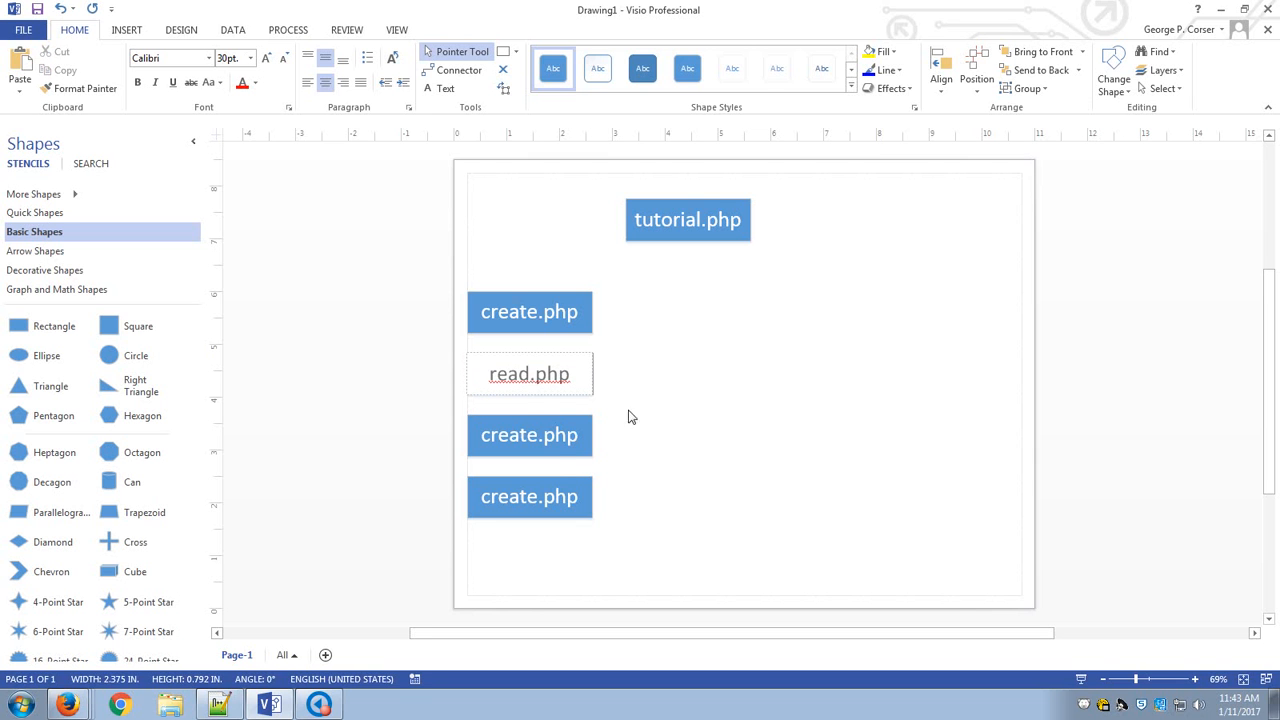
key("Escape")
- Change the text of the third rectangle in the column to update.php
left_click(542, 452)
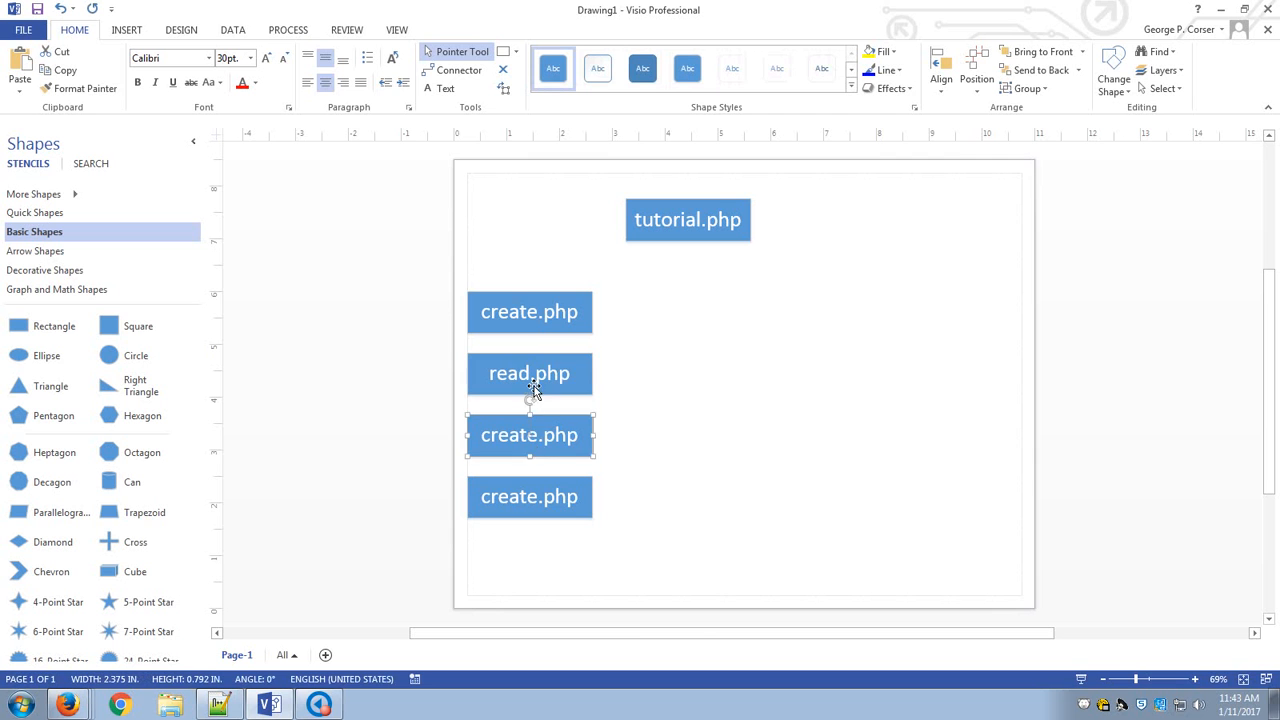
left_click(534, 386)
right_click(533, 445)
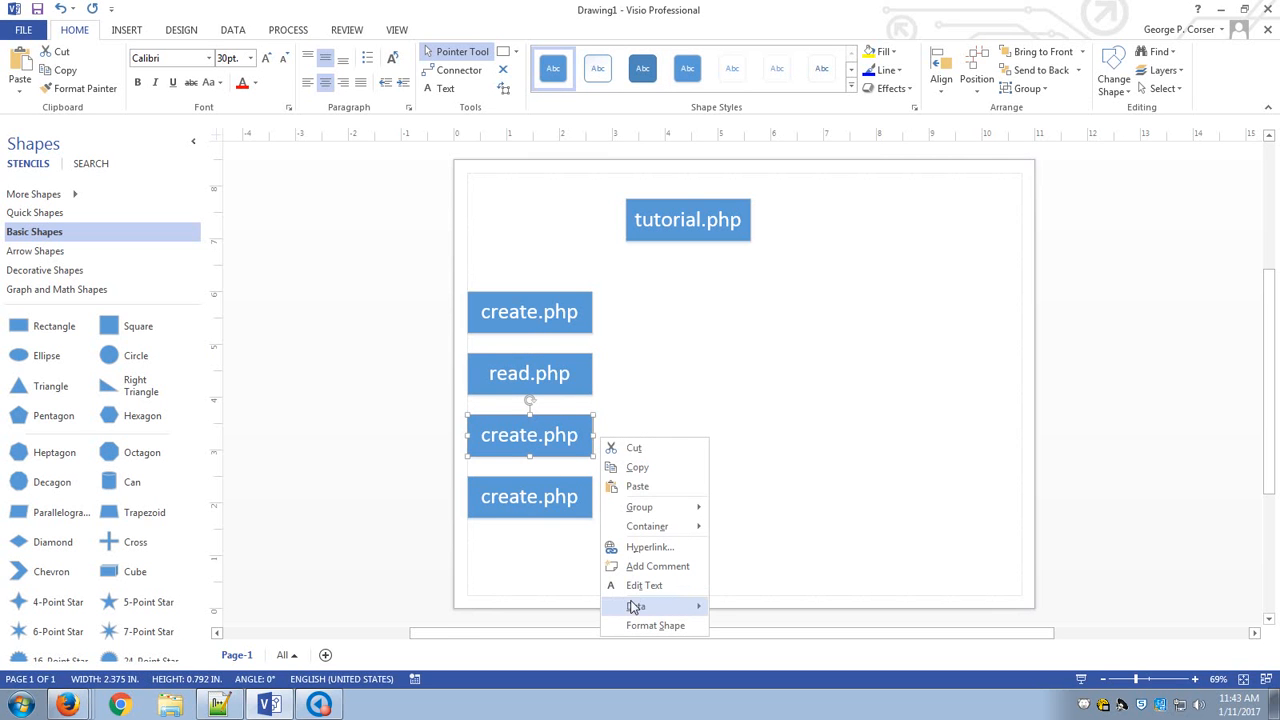
left_click(636, 586)
left_click(539, 440)
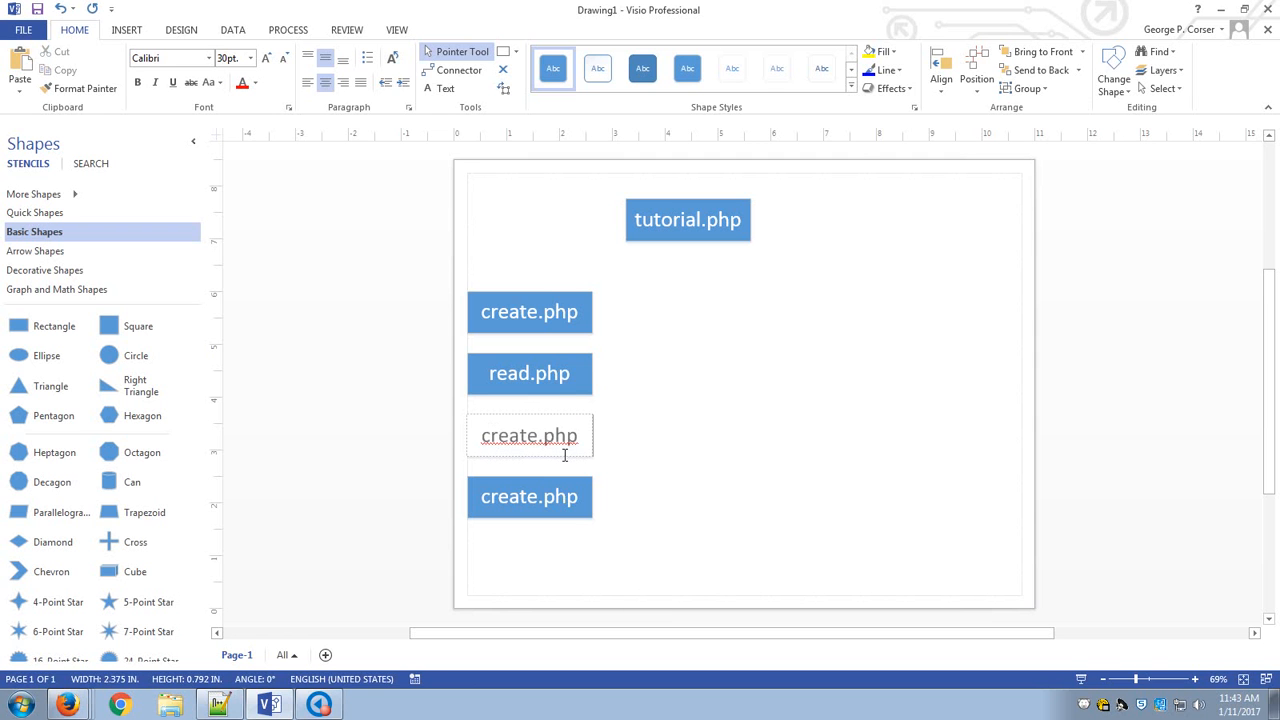
key("BackSpace")
key("BackSpace")
key("BackSpace")
key("BackSpace")
key("BackSpace")
key("BackSpace")
type("update")
left_click(584, 519)
- Change the text of the fourth rectangle in the column to delete.php
left_click(528, 500)
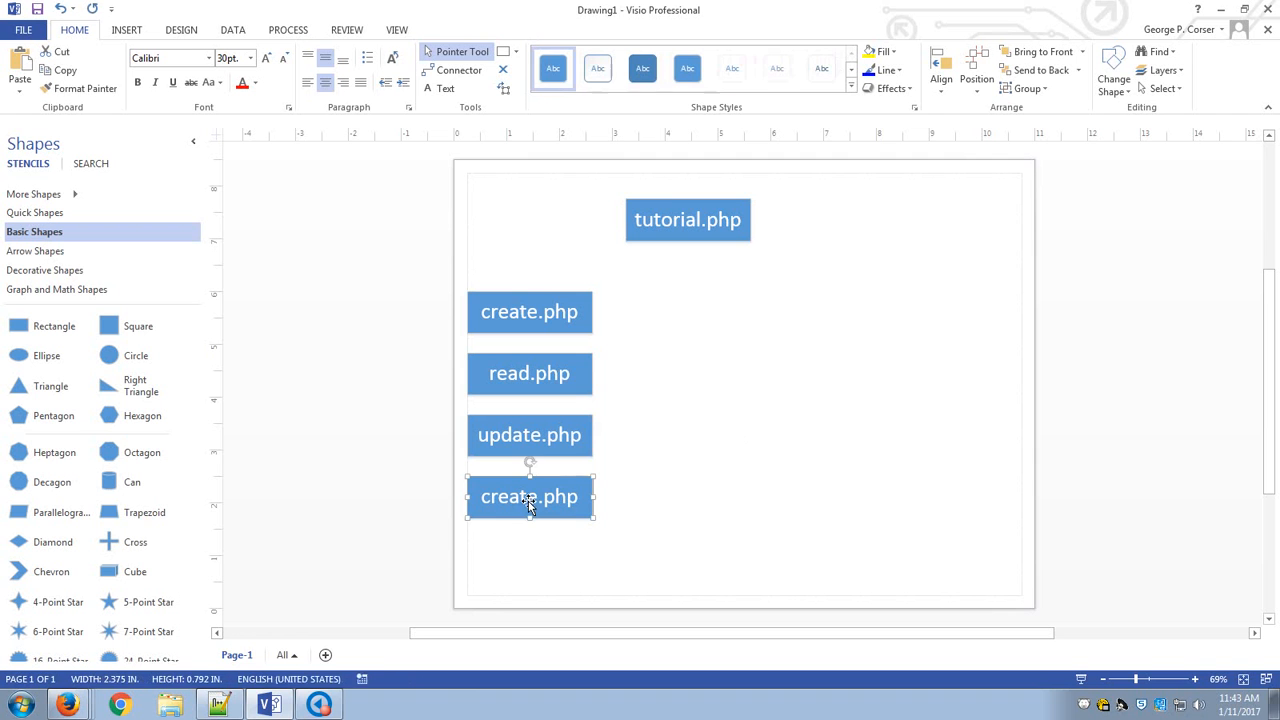
right_click(555, 512)
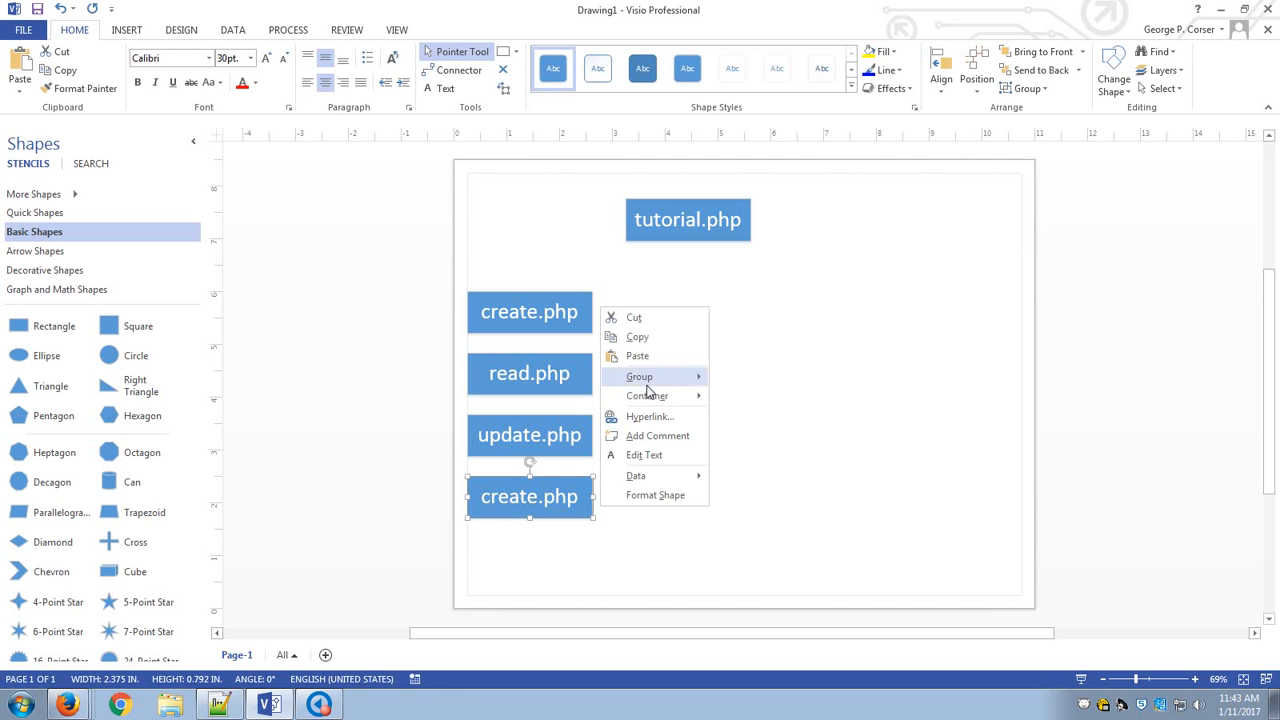
left_click(642, 456)
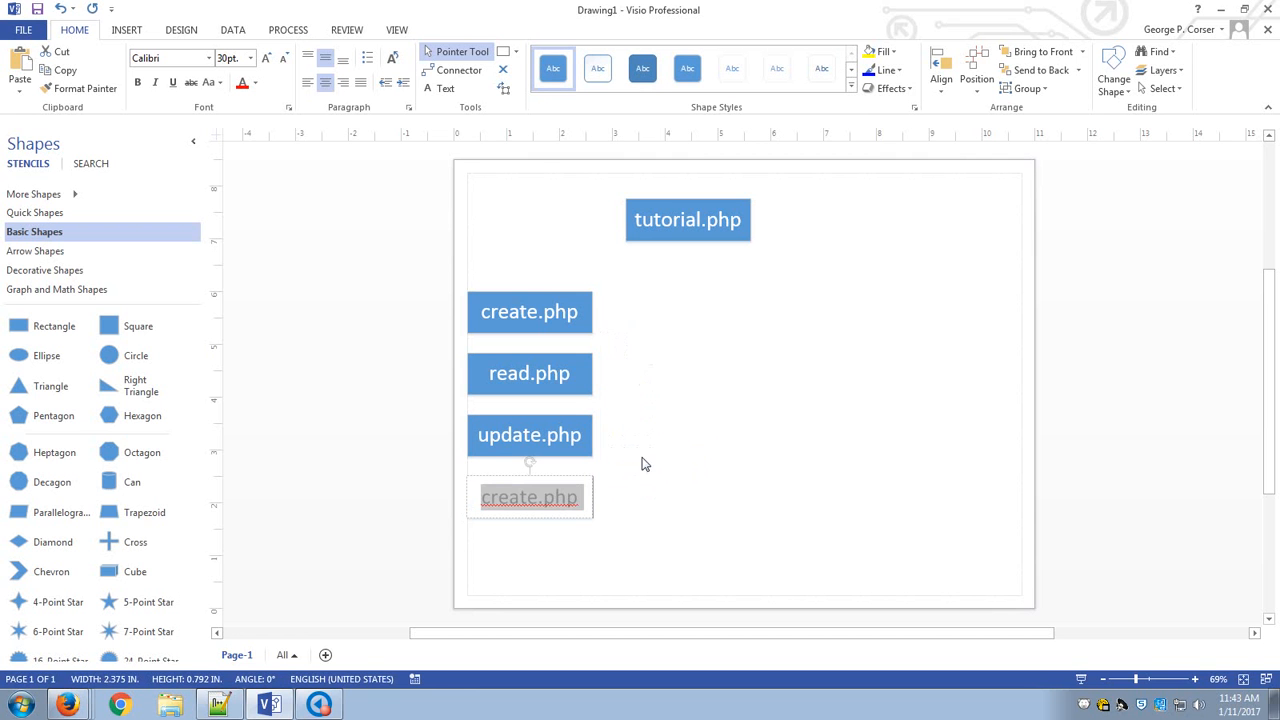
left_click(539, 500)
key("BackSpace")
key("BackSpace")
key("BackSpace")
key("BackSpace")
key("BackSpace")
key("BackSpace")
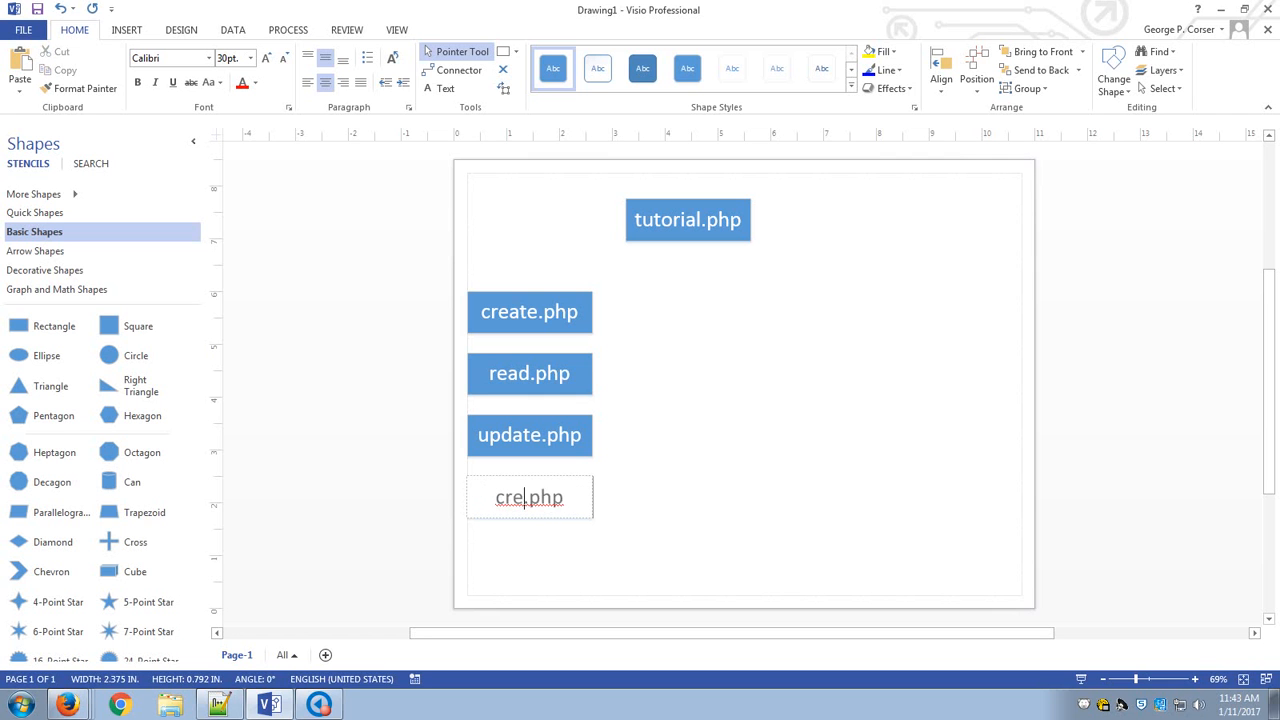
type("delete")
left_click(672, 500)
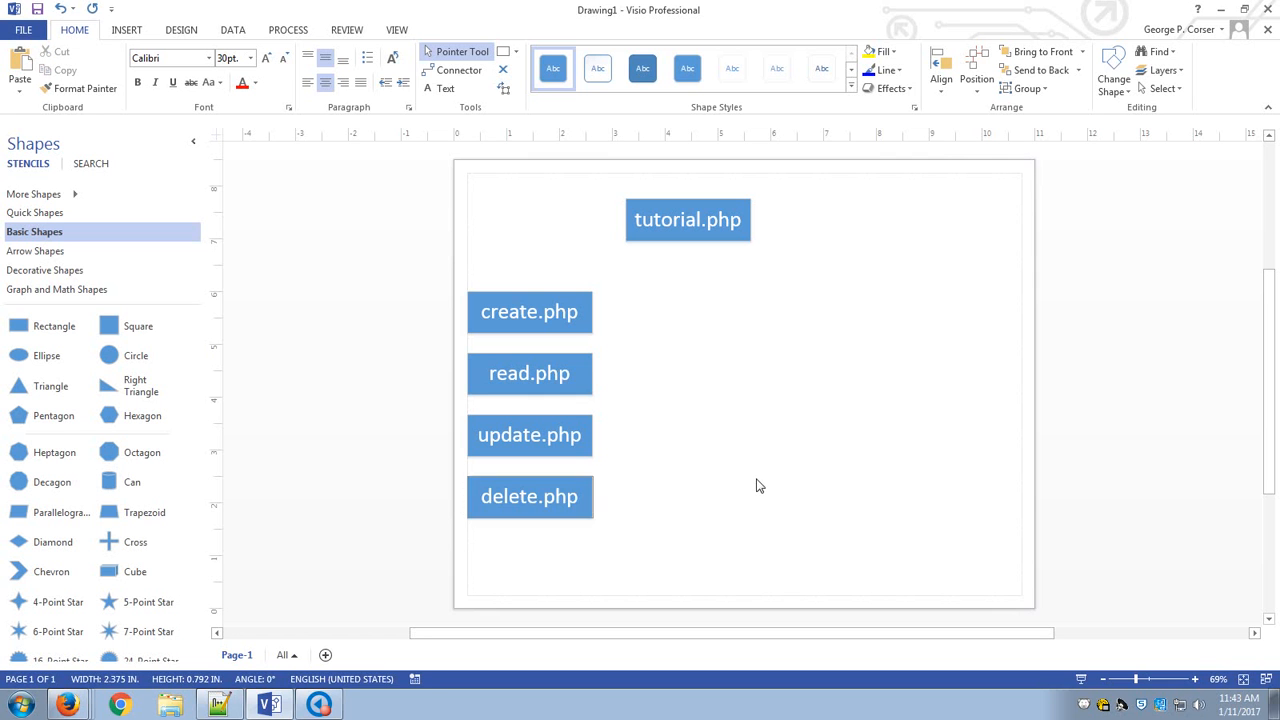
- Move the whole column of four page rectangles to the right so it sits below and beside tutorial.php
left_click_drag(628, 536, 752, 310)
left_click(620, 394)
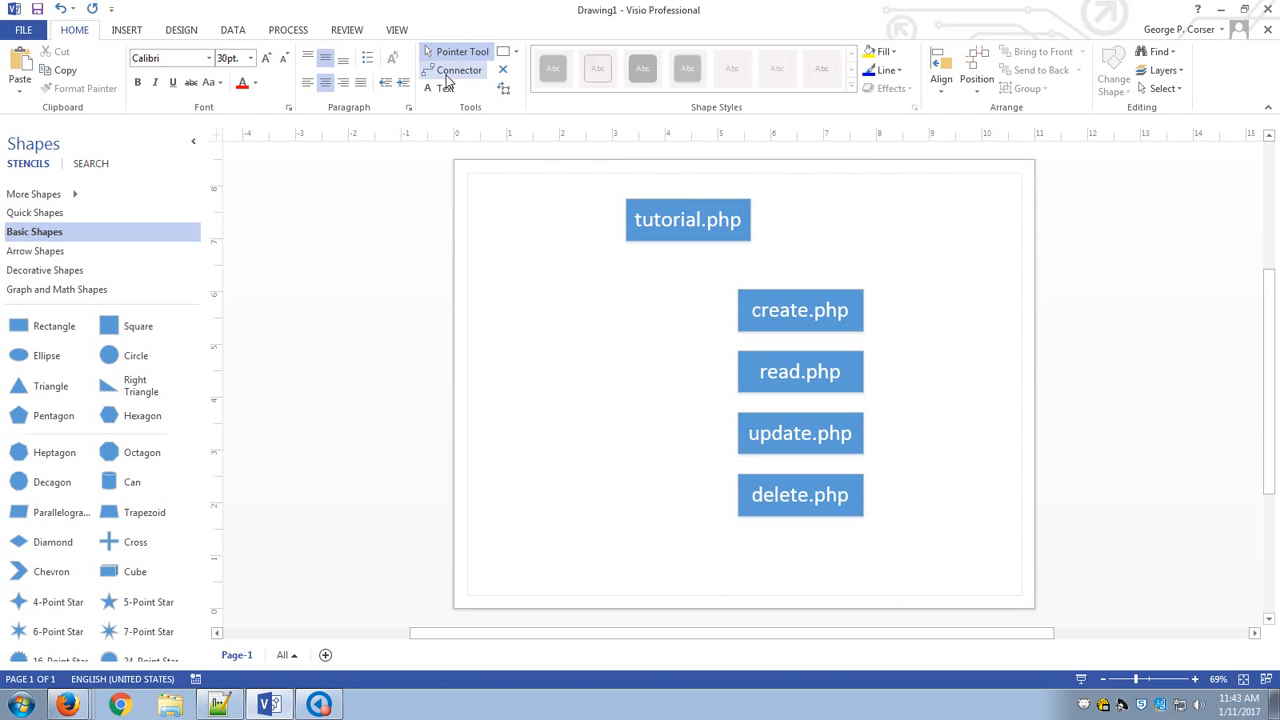
left_click(455, 70)
left_click_drag(717, 337, 766, 335)
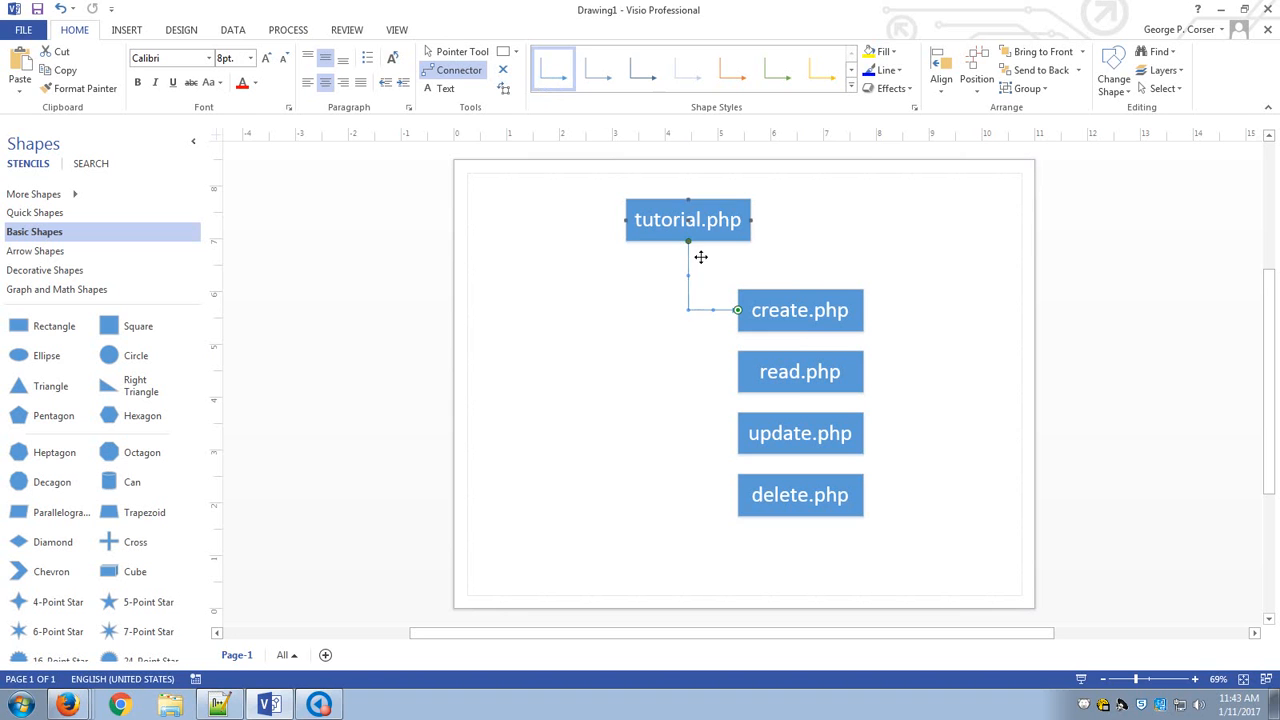
left_click_drag(741, 389, 735, 383)
key("ctrl+z")
left_click(685, 340)
key("Delete")
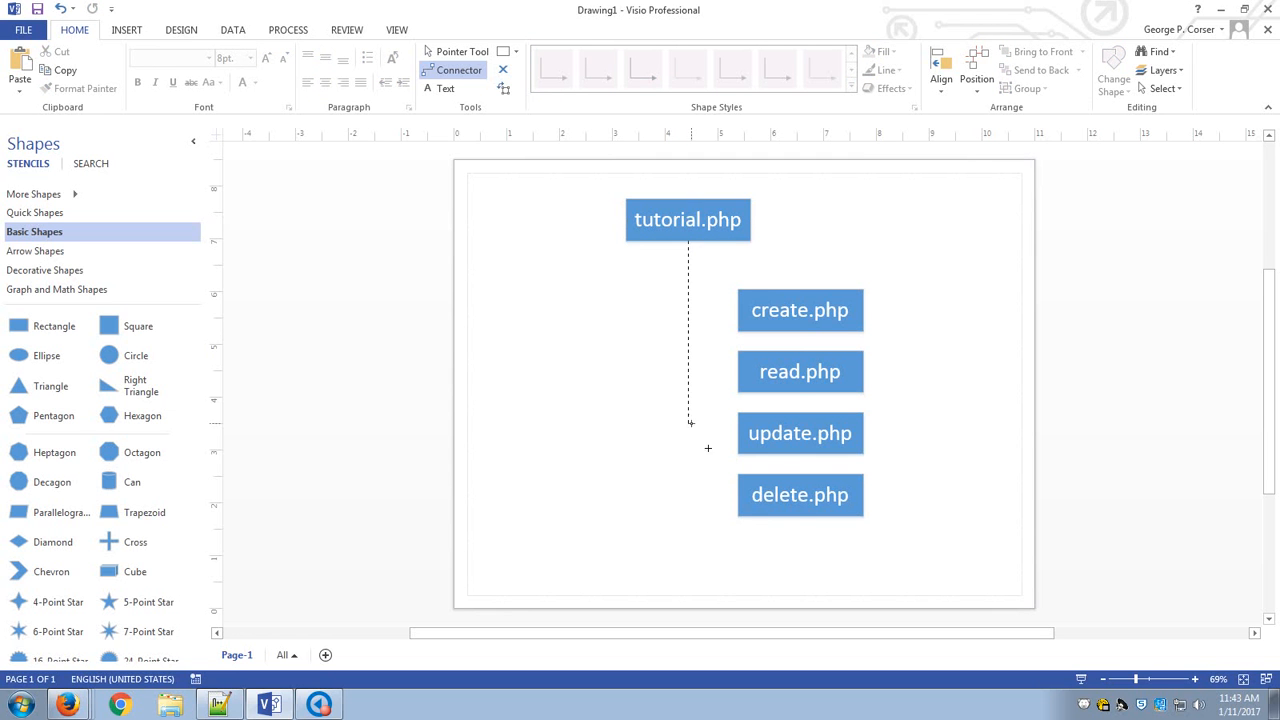
- Link the bottom of tutorial.php to the left sides of delete.php, update.php, read.php and create.php with connectors
left_click_drag(707, 448, 742, 495)
left_click(675, 390)
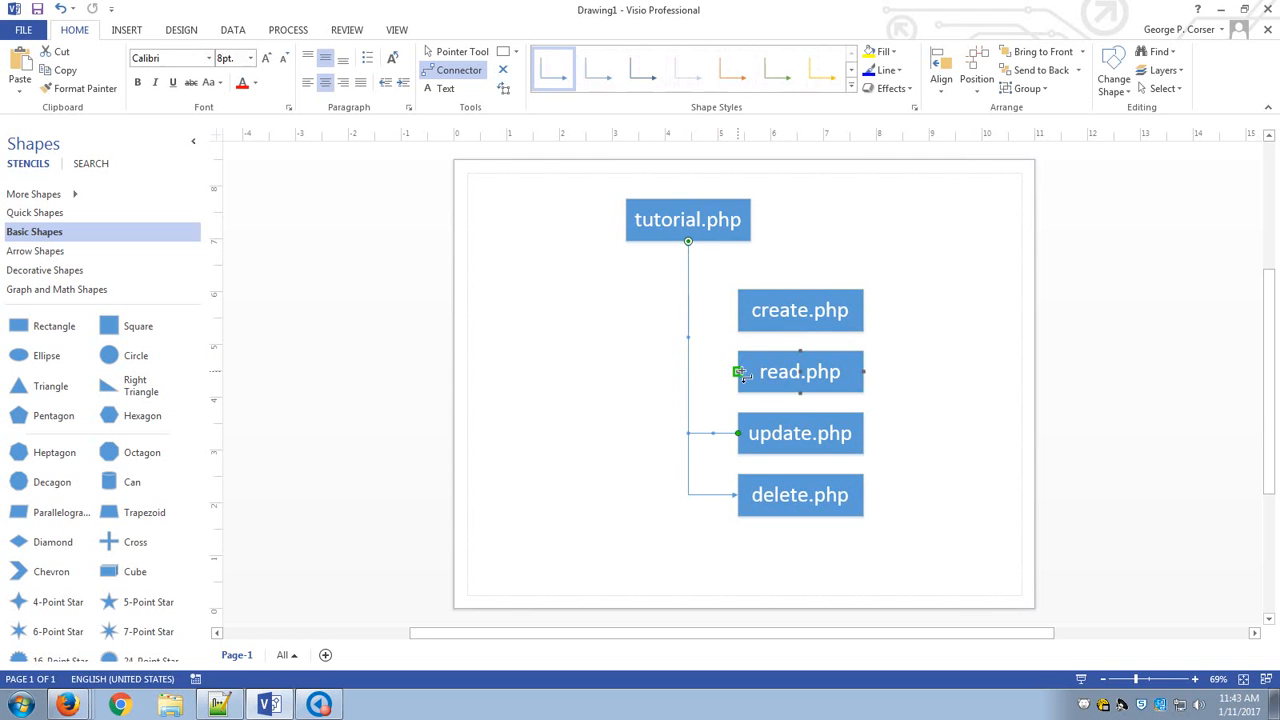
left_click_drag(738, 371, 701, 330)
left_click_drag(701, 265, 700, 262)
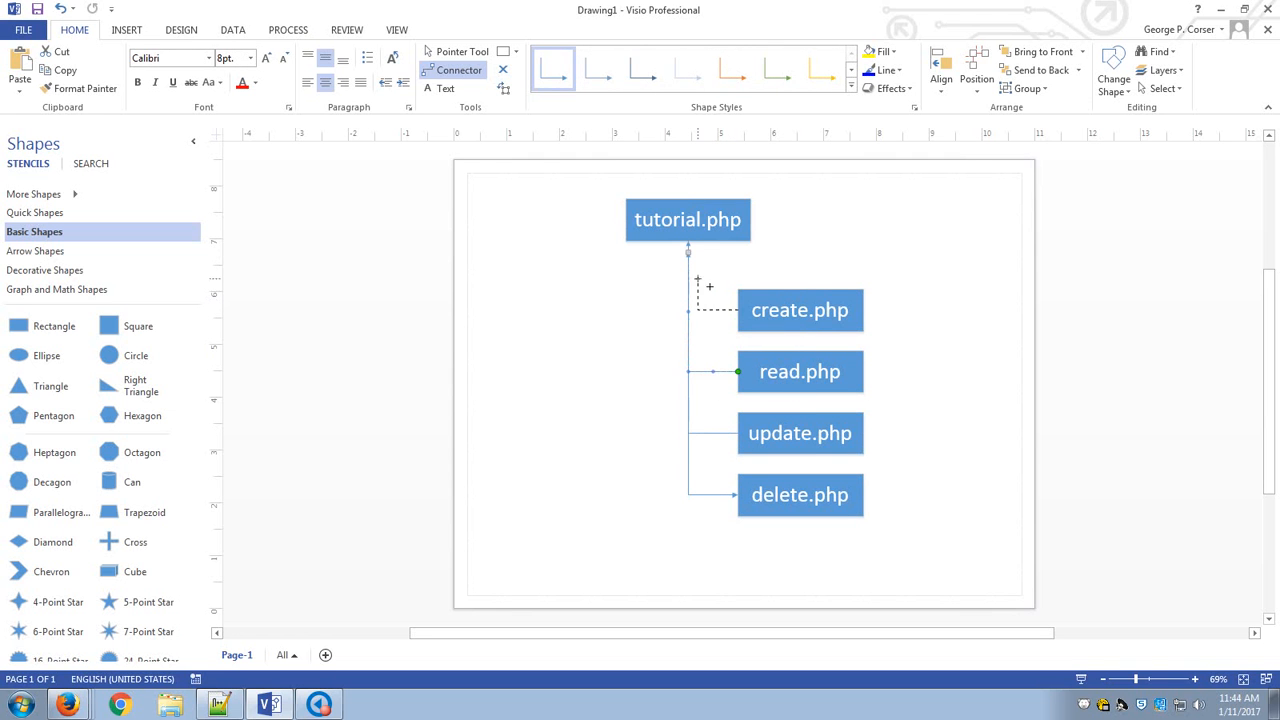
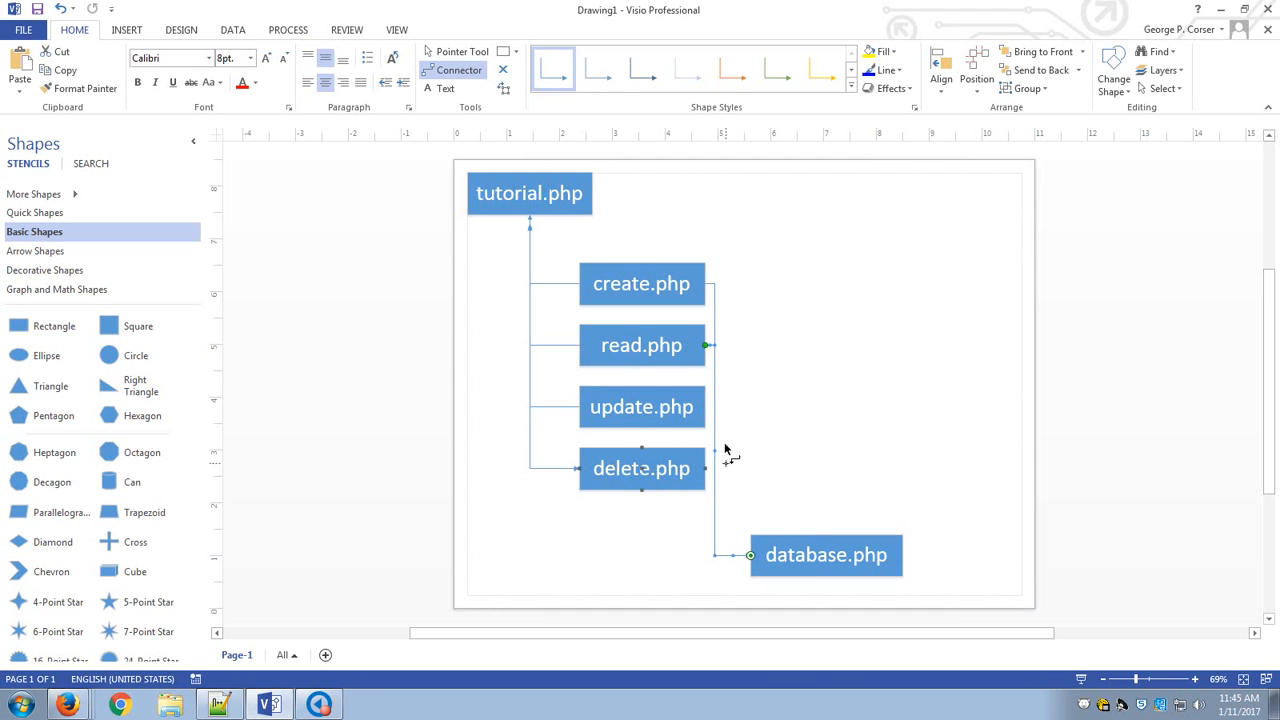
- Connect the right sides of update.php and delete.php to the left side of database.php
left_click_drag(707, 408, 753, 558)
left_click_drag(708, 471, 753, 558)
left_click(856, 418)
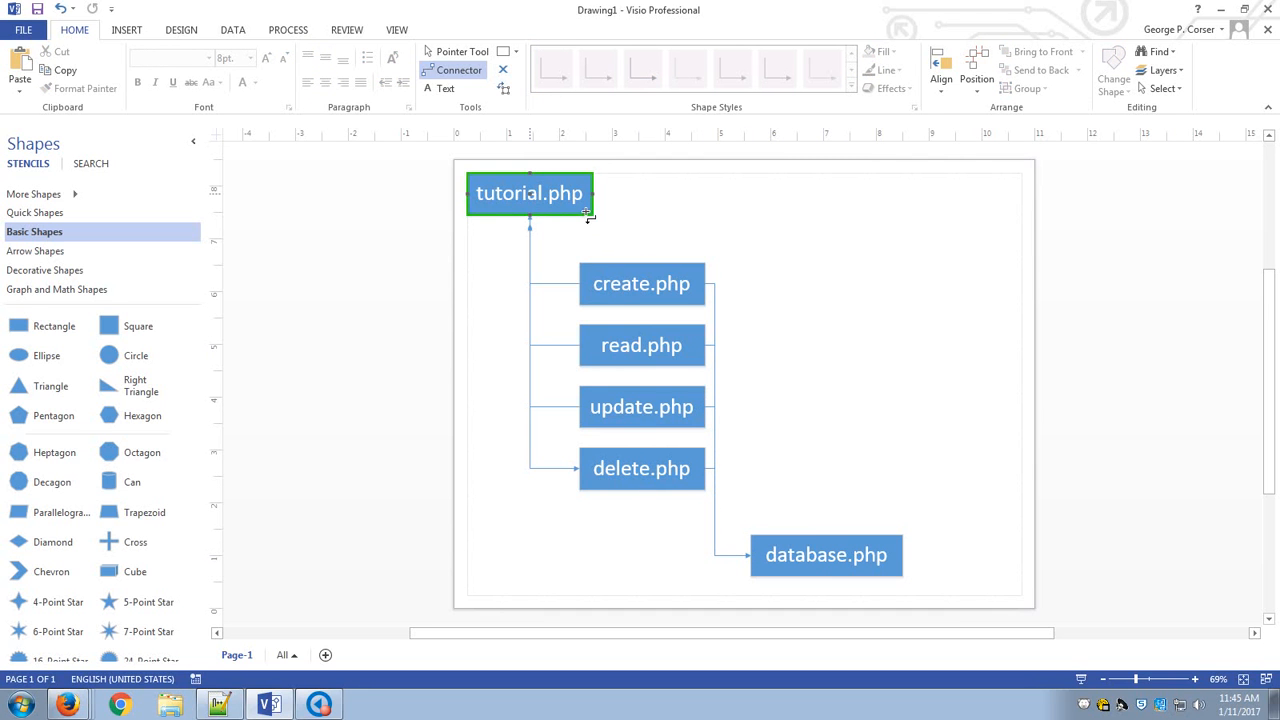
- Connect the right side of tutorial.php to the left side of database.php, finishing with the Pointer Tool active
left_click_drag(604, 195, 761, 573)
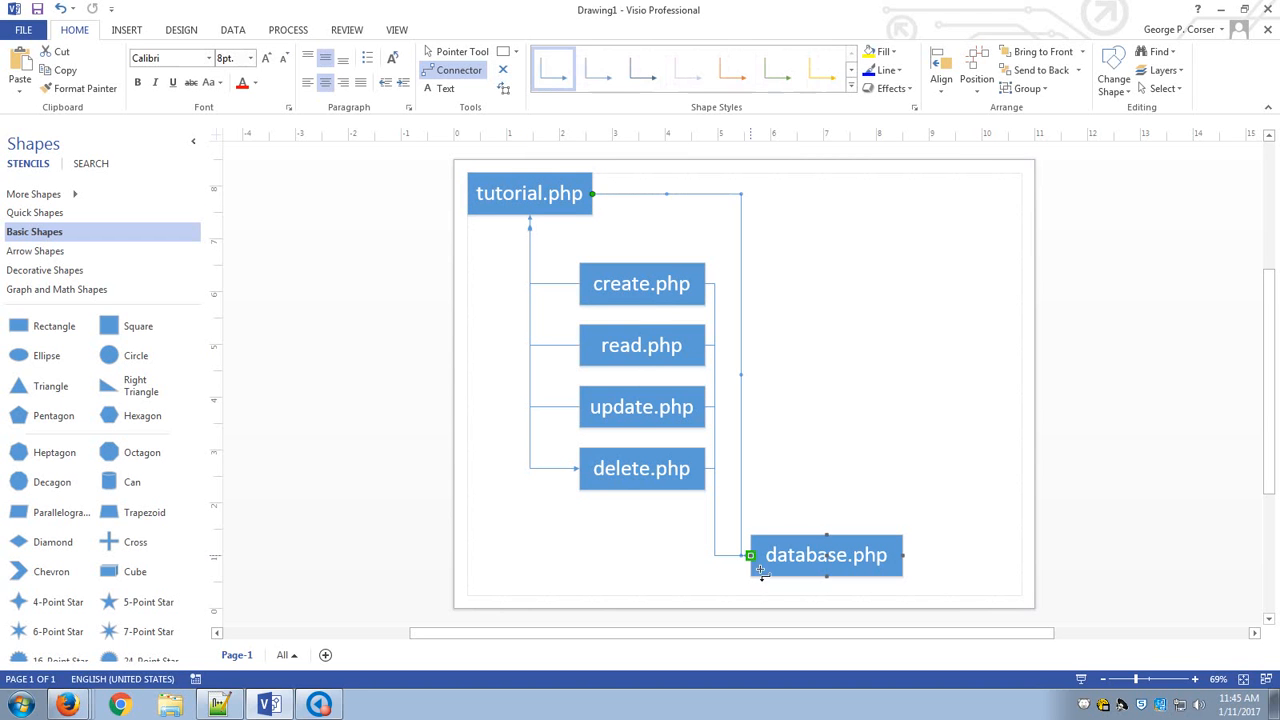
left_click(1022, 625)
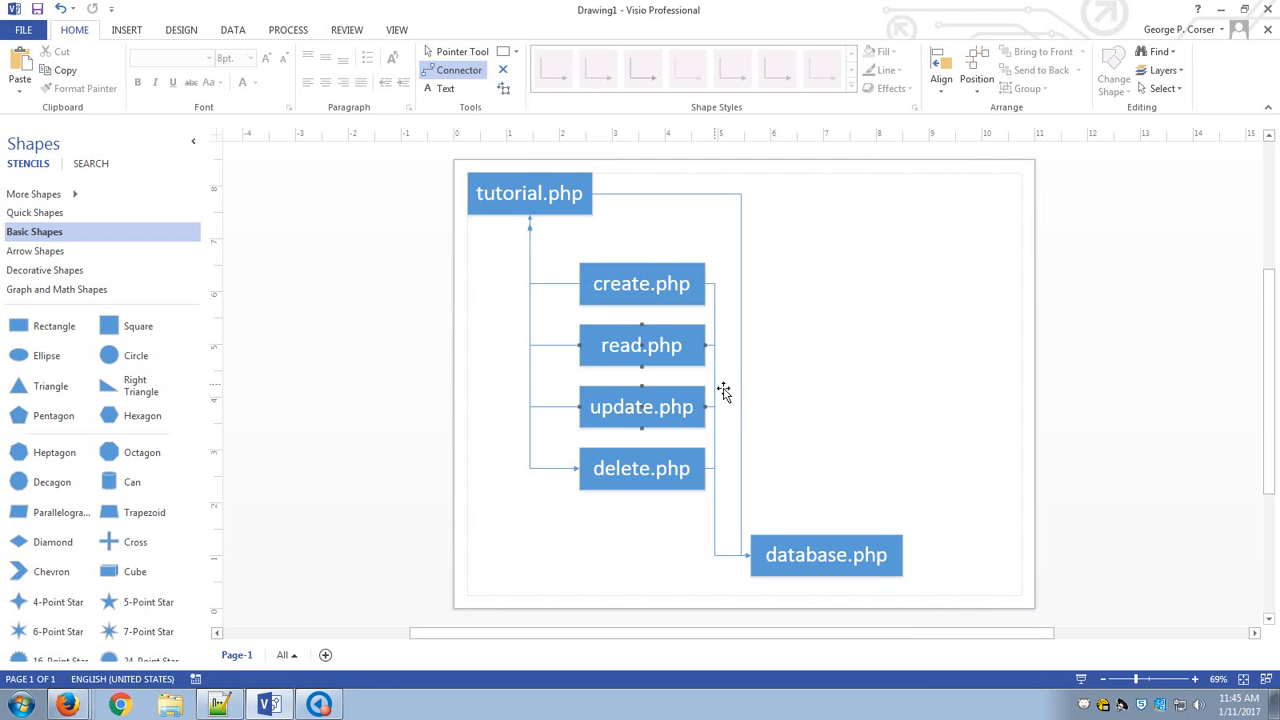
left_click(452, 51)
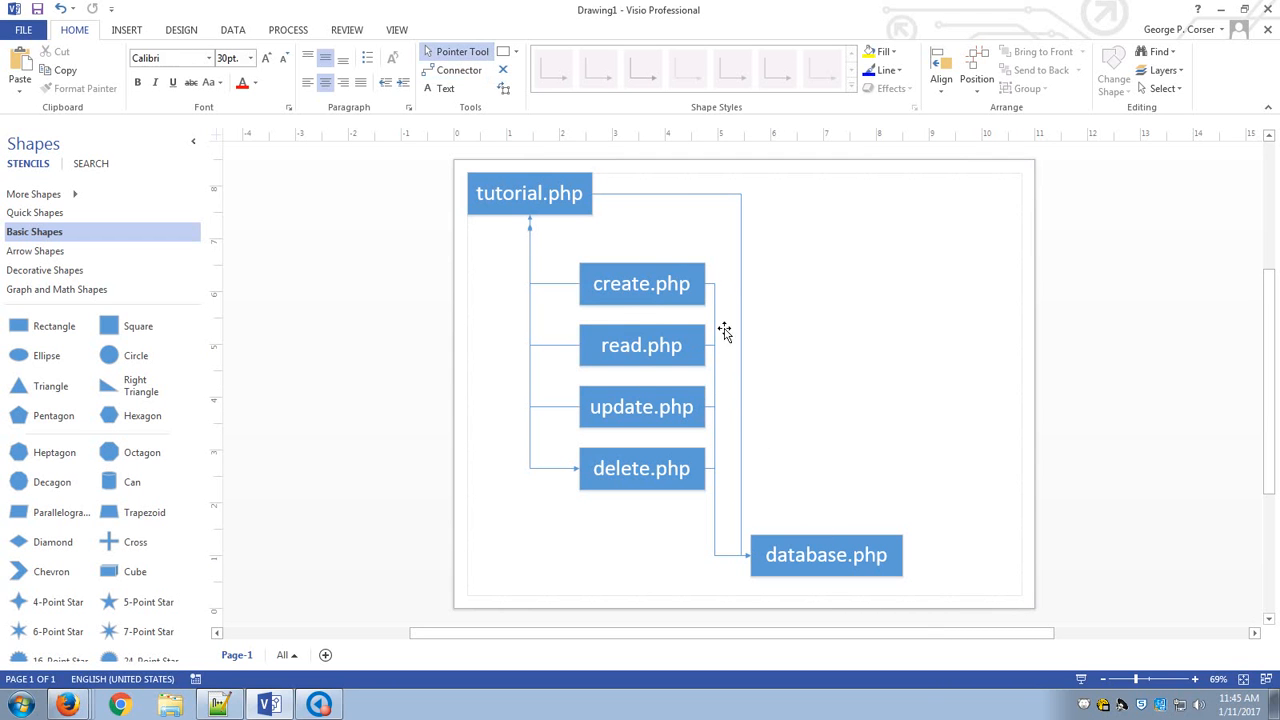
left_click(742, 276)
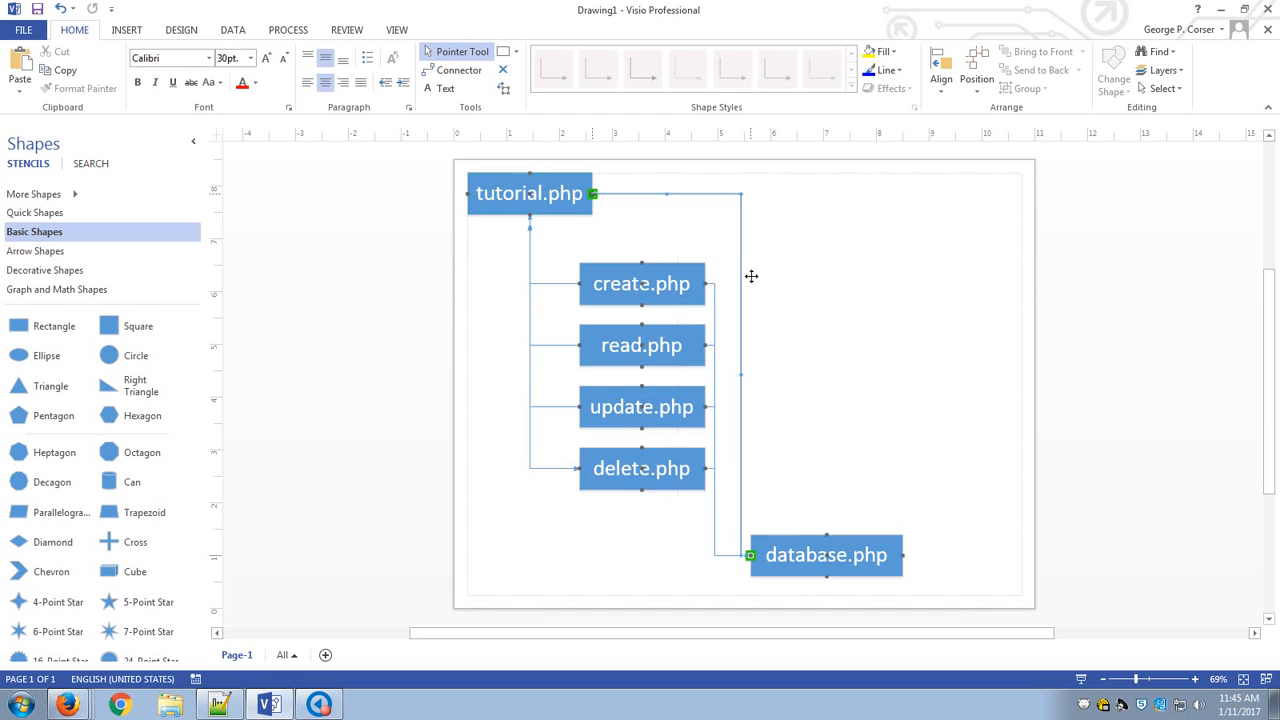
left_click(1224, 310)
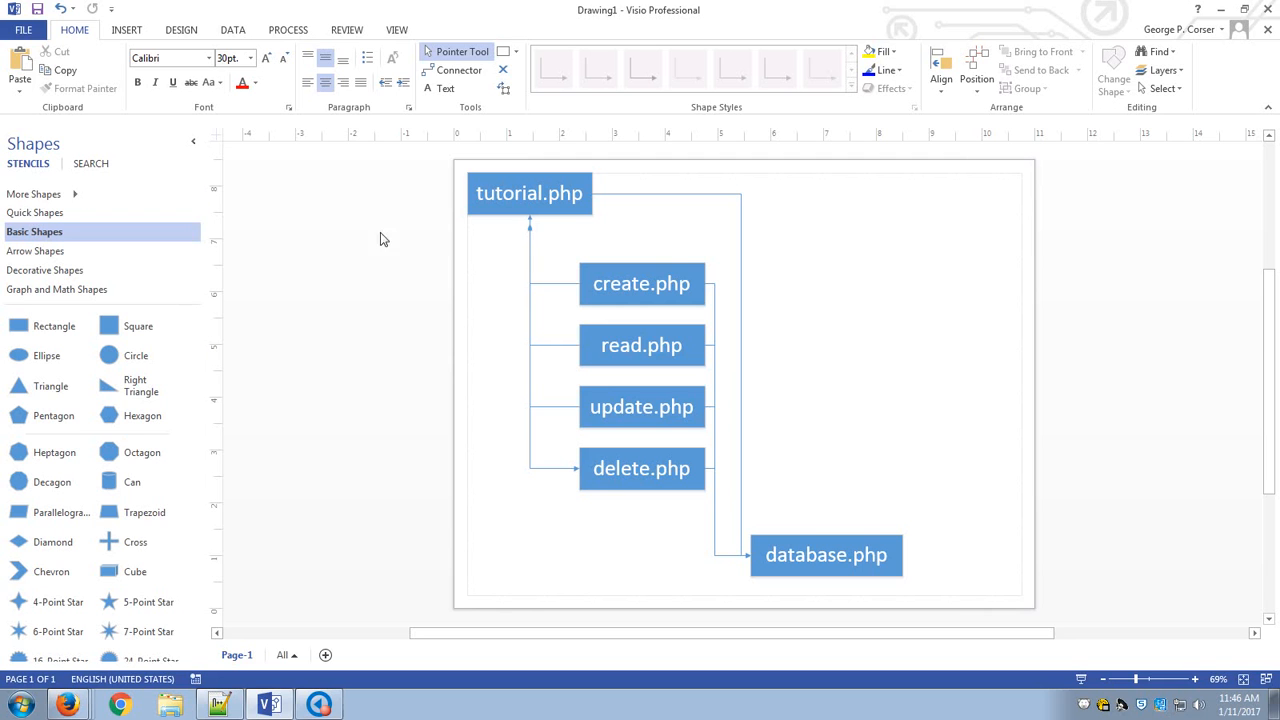
- Save the drawing to the computer's Desktop as cis355_hierarchy_chart in Visio Drawing format
left_click(22, 29)
left_click(46, 194)
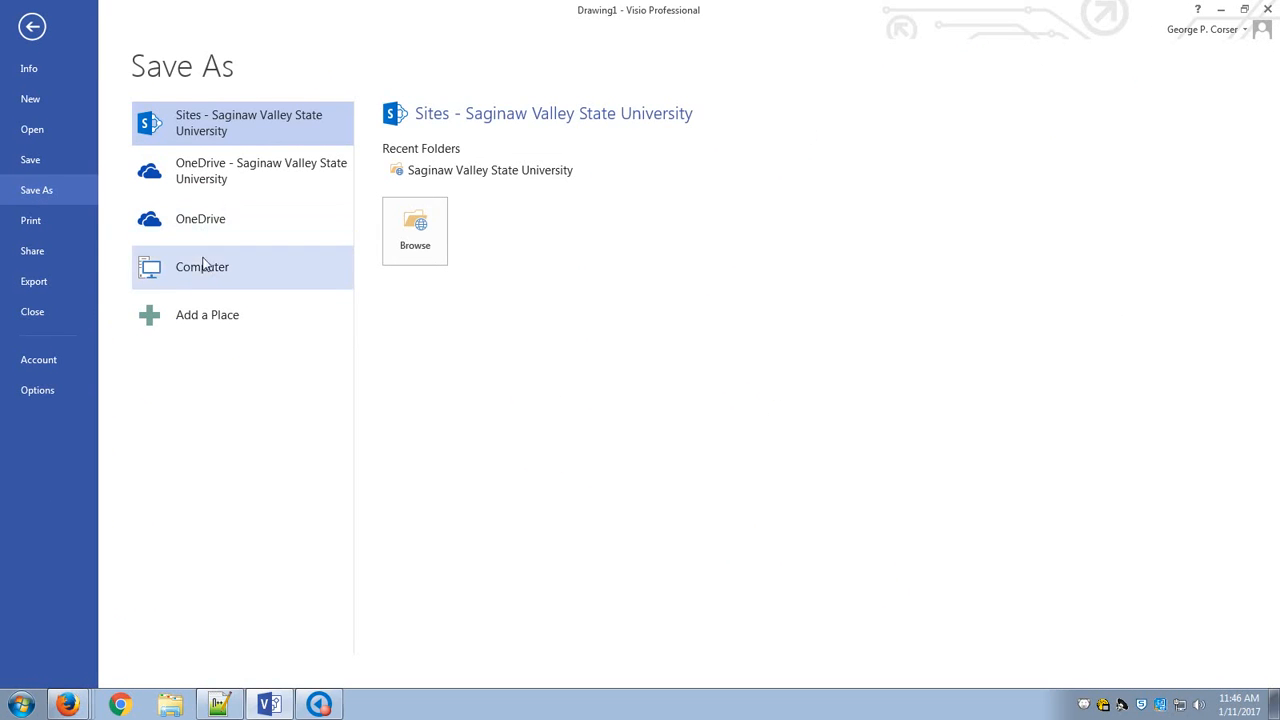
left_click(248, 221)
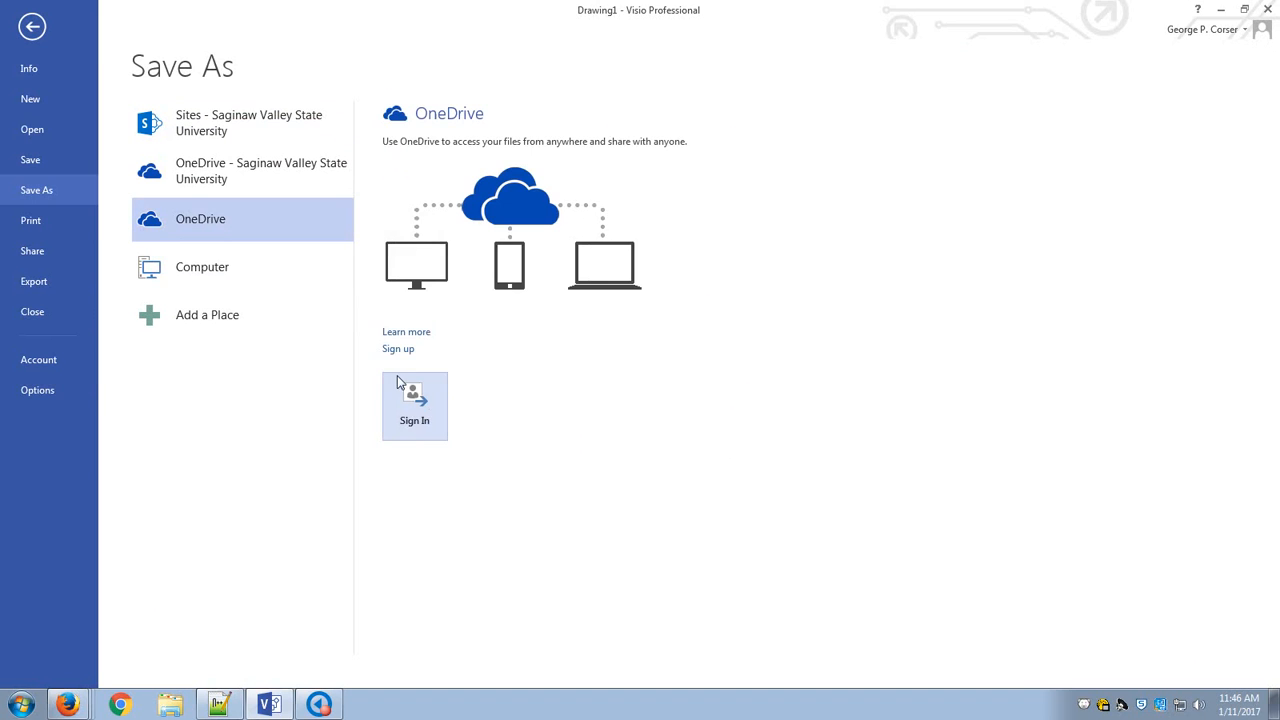
left_click(190, 272)
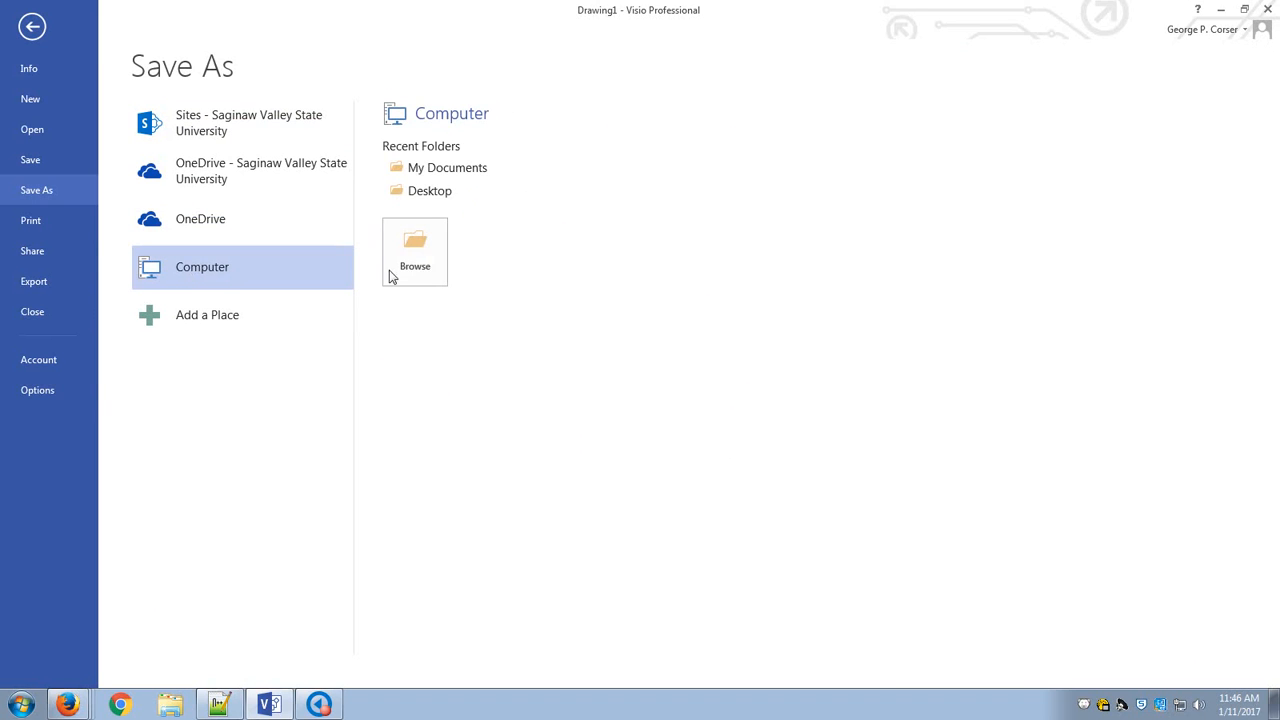
left_click(425, 199)
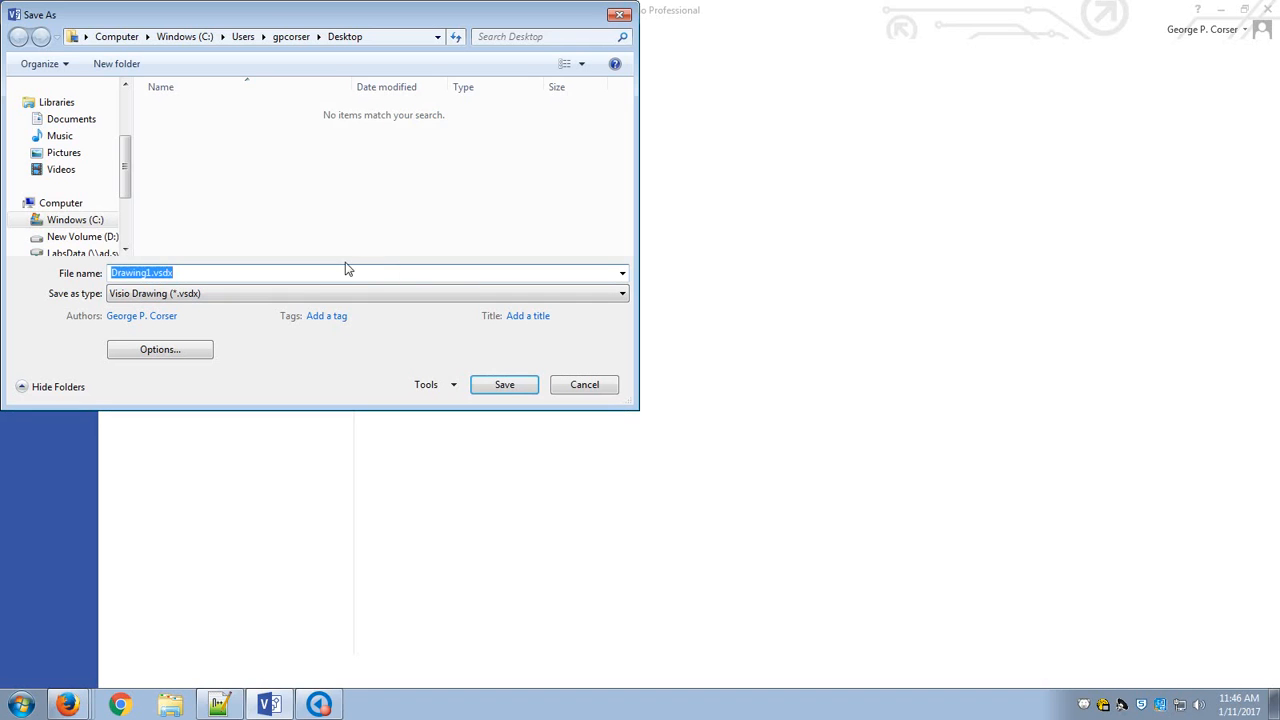
type("cis35")
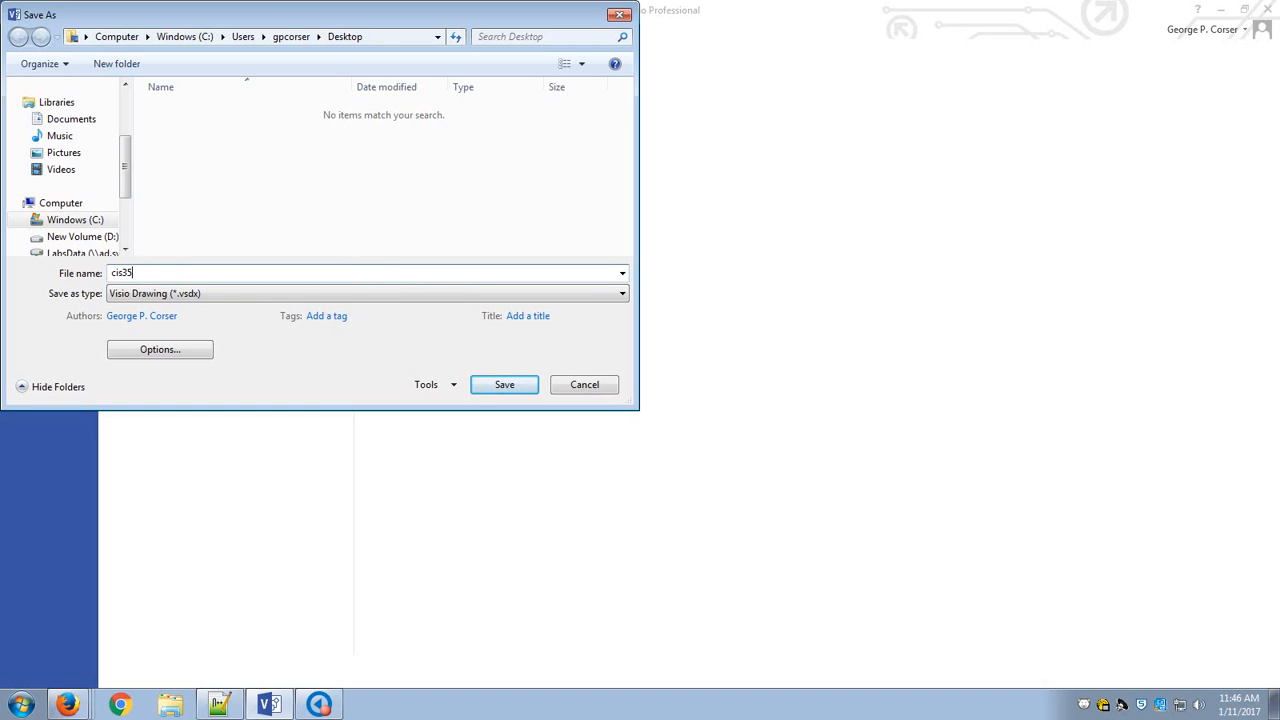
type("5_hierarchy_chart")
key("Return")
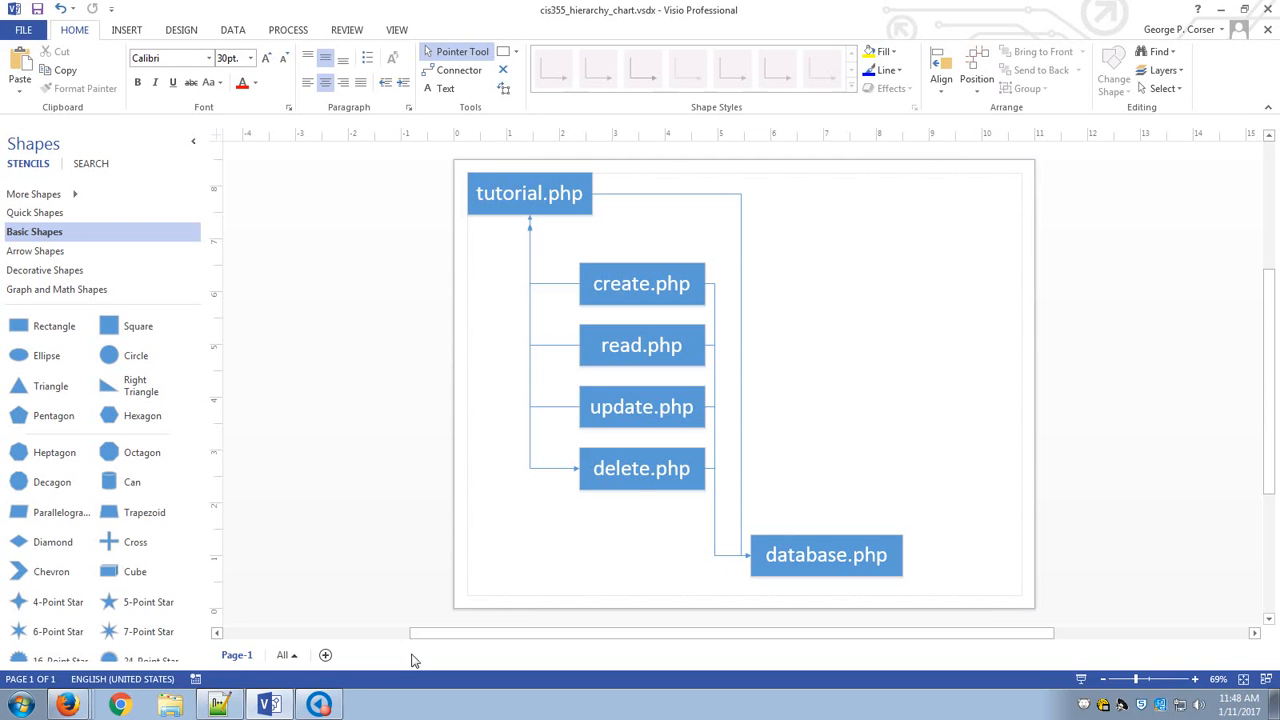
- Switch to Firefox and open gliffy.com in a new tab to view its free trial sign-up form
left_click(76, 708)
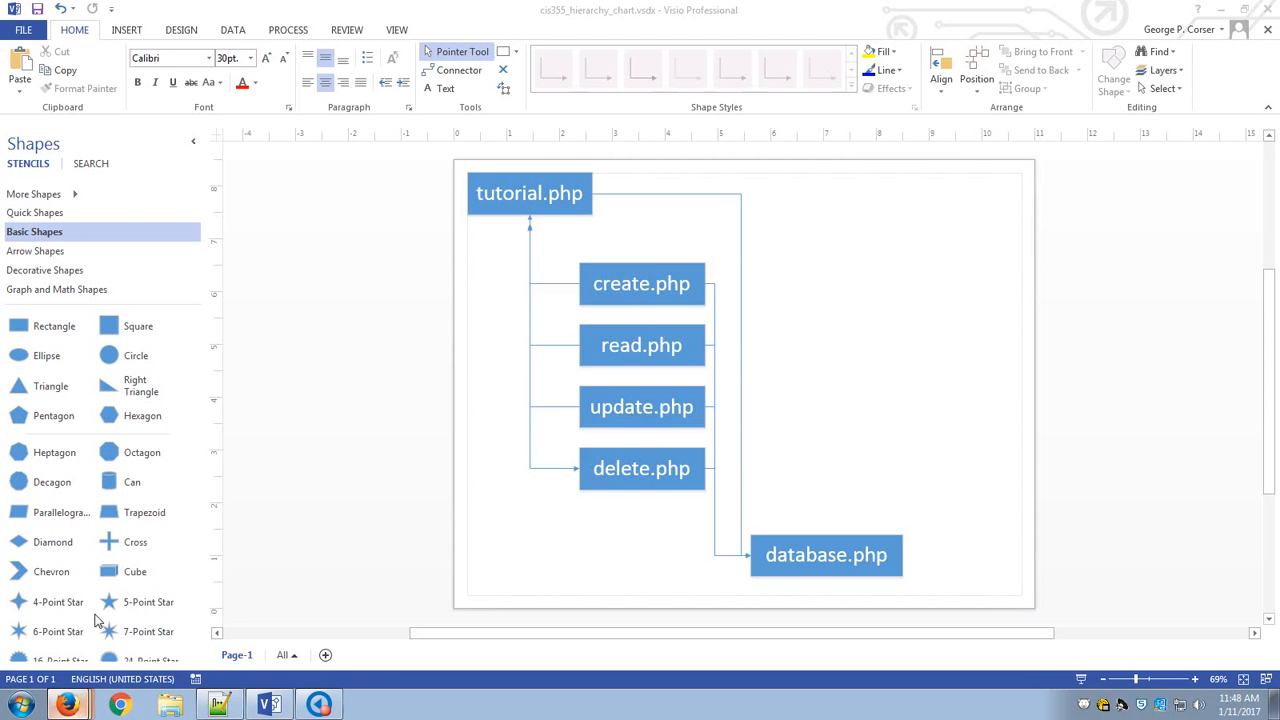
left_click(82, 693)
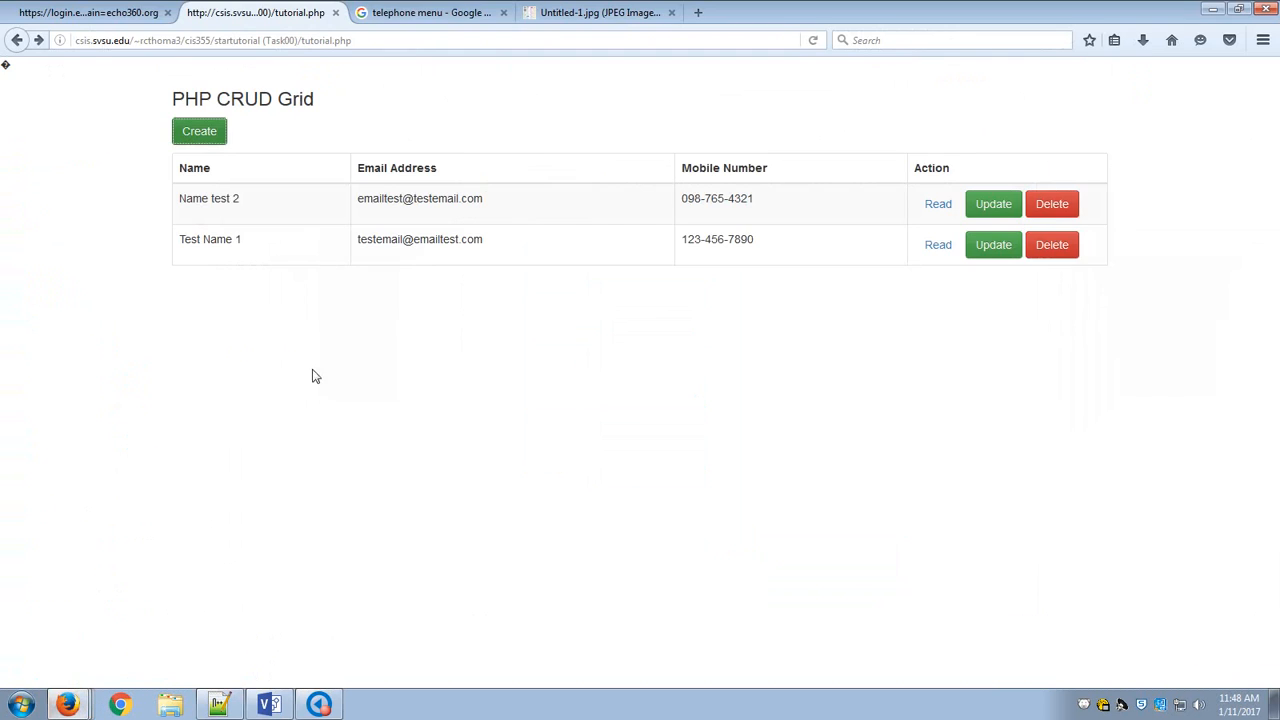
left_click(699, 13)
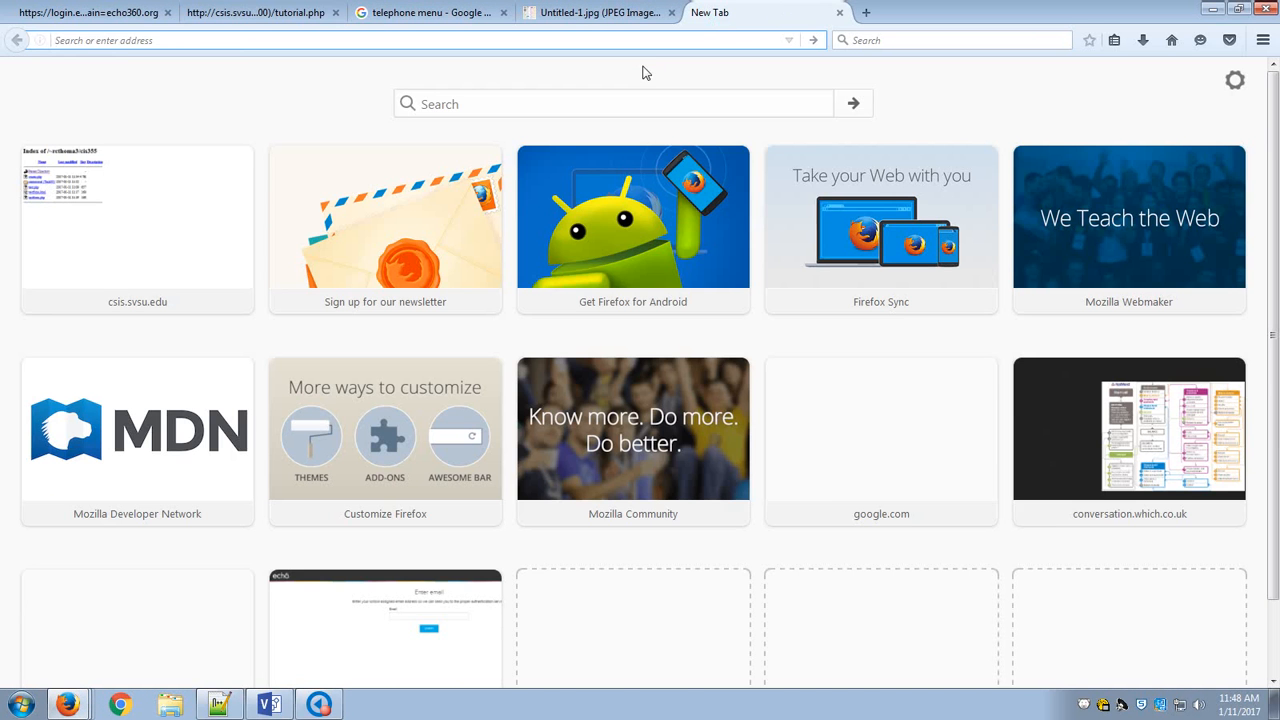
type("gli")
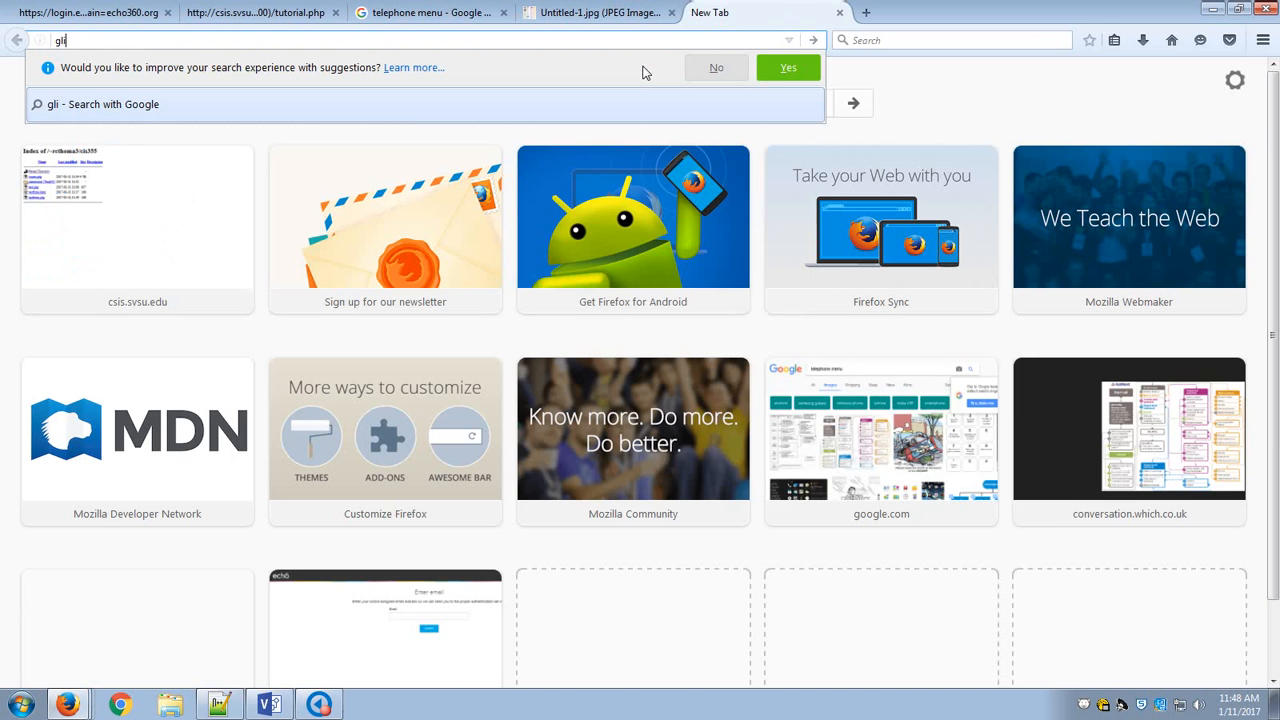
type("ffy.com")
key("Return")
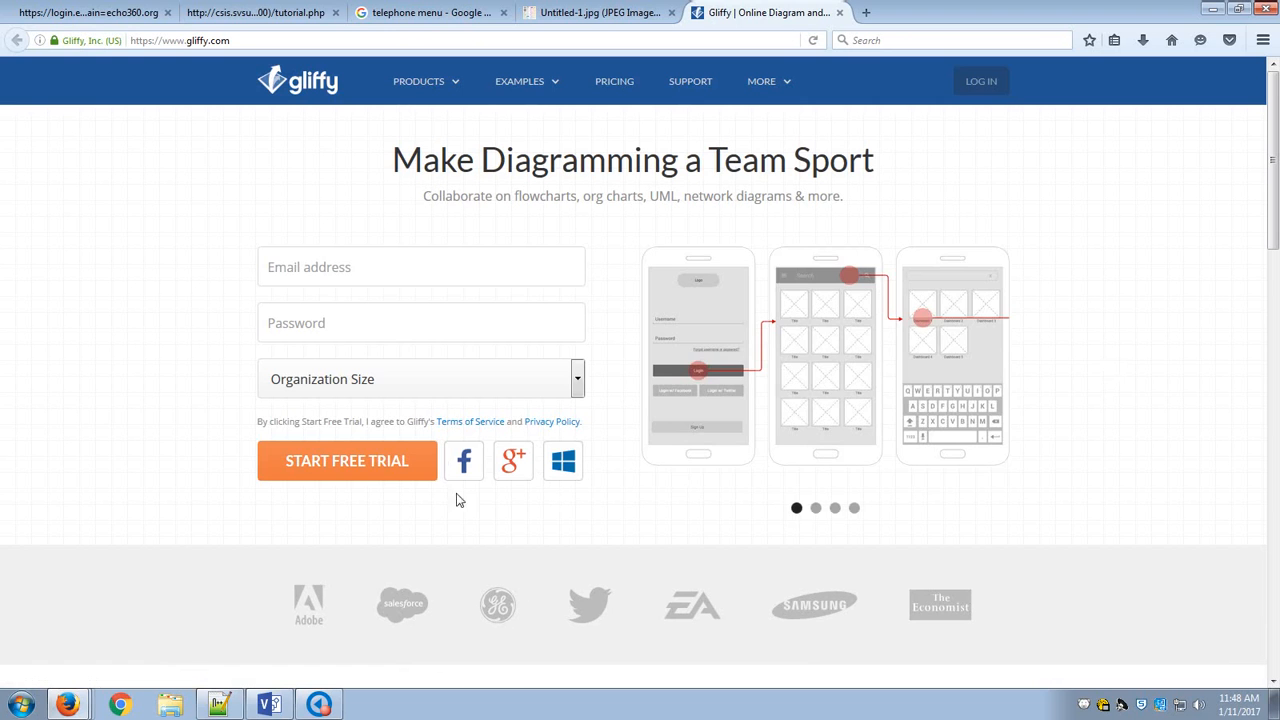
left_click(379, 473)
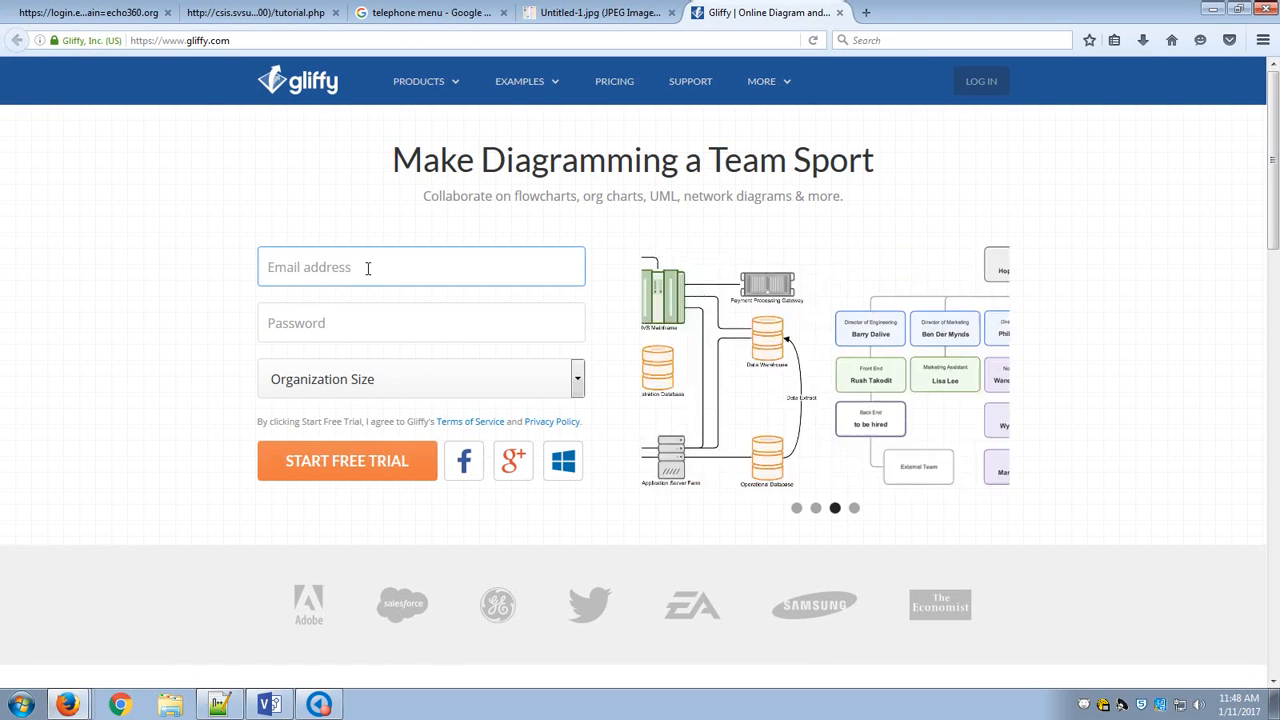
- Replace the Gliffy address with draw.io and load that site in the same tab
left_click(240, 42)
left_click_drag(240, 44, 120, 50)
type("d")
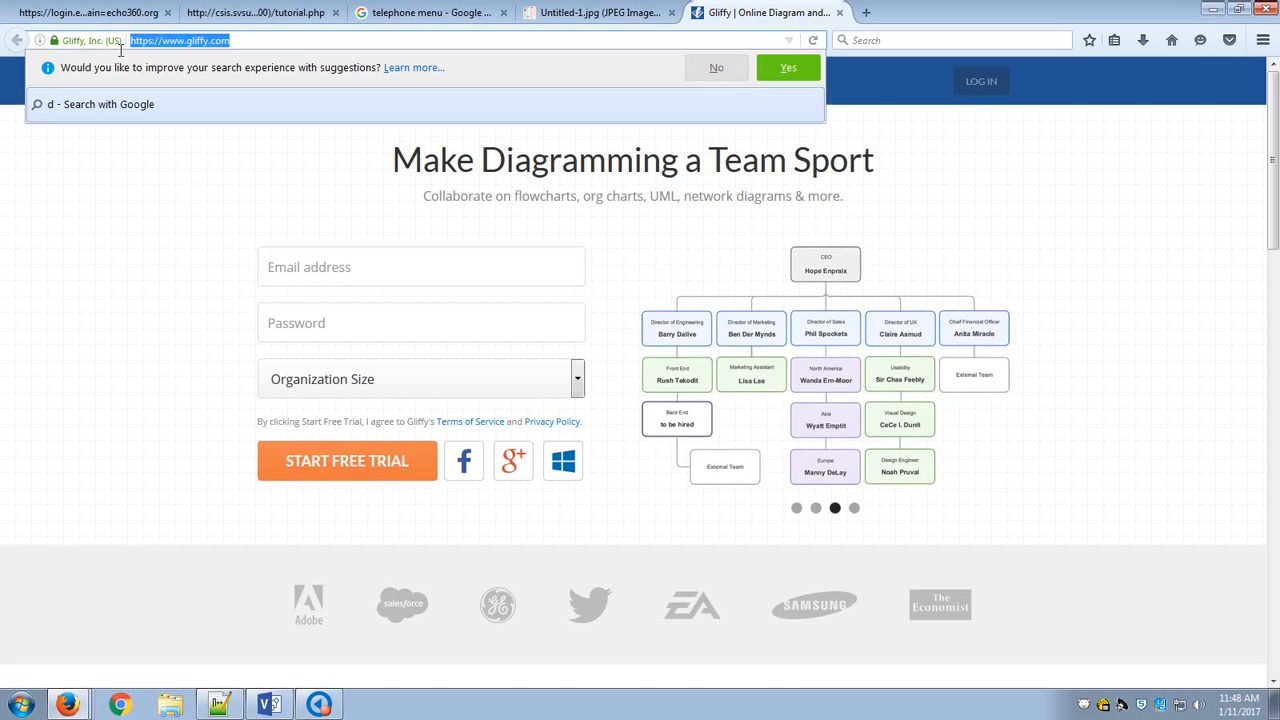
type("raw.io")
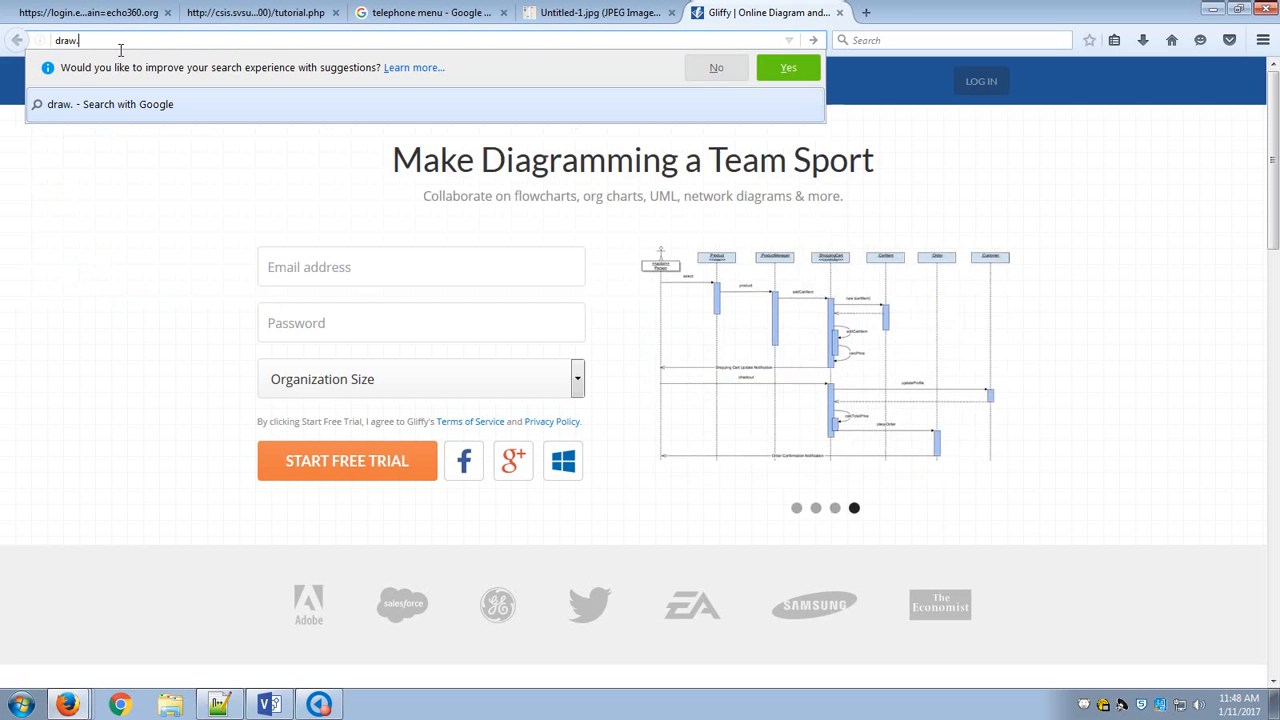
key("Return")
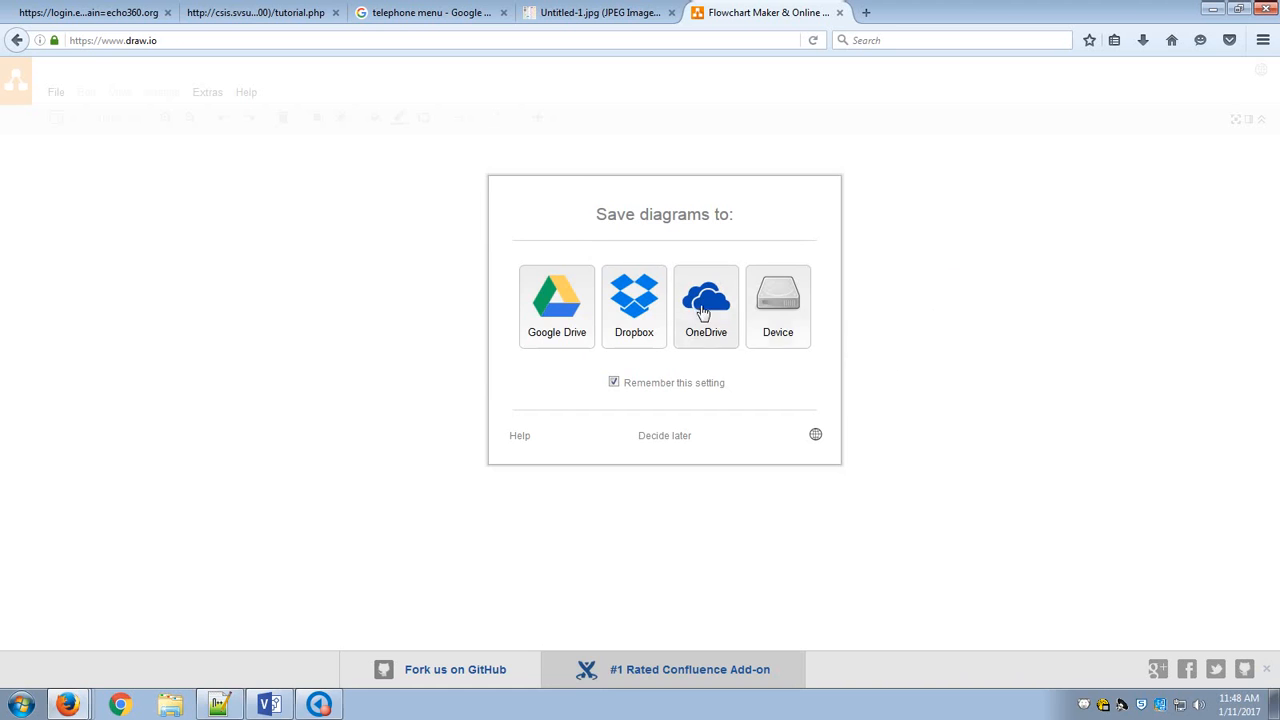
- Choose Google Drive for saving diagrams and submit the Google account e-mail in the authorization sign-in
left_click(566, 308)
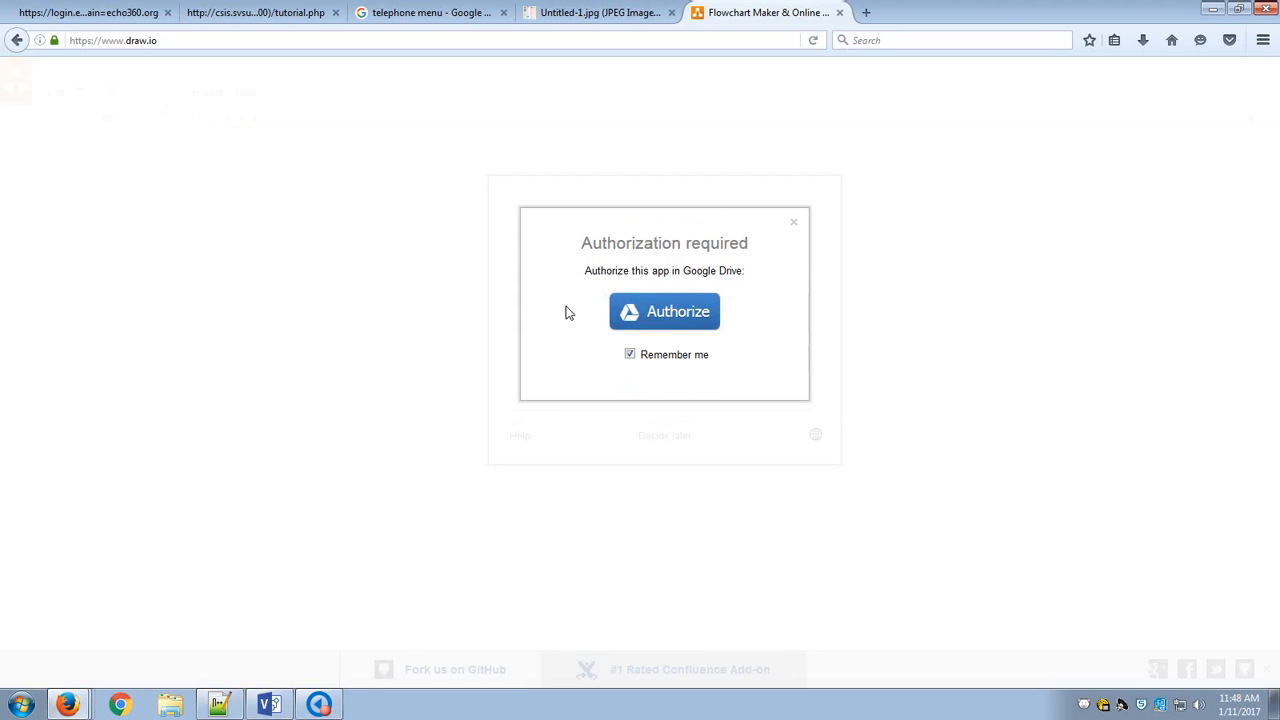
left_click(681, 321)
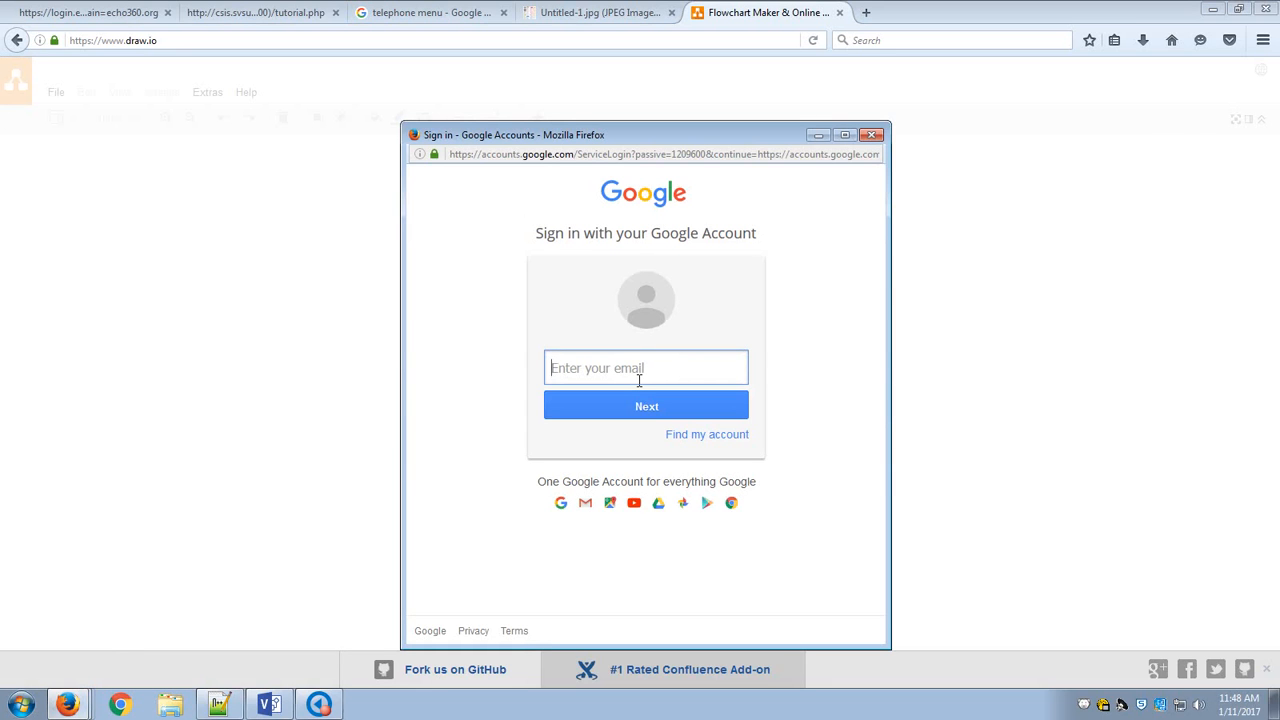
left_click(632, 412)
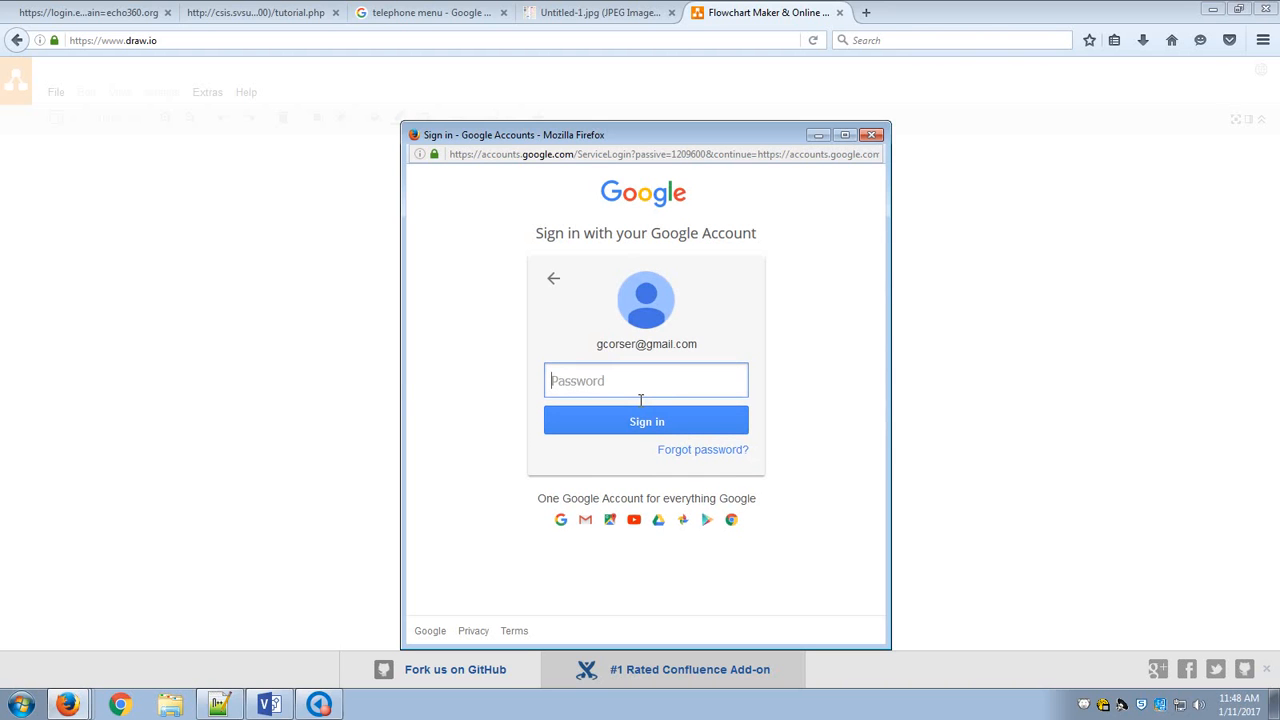
- Enter the Google account password and sign in
key("Return")
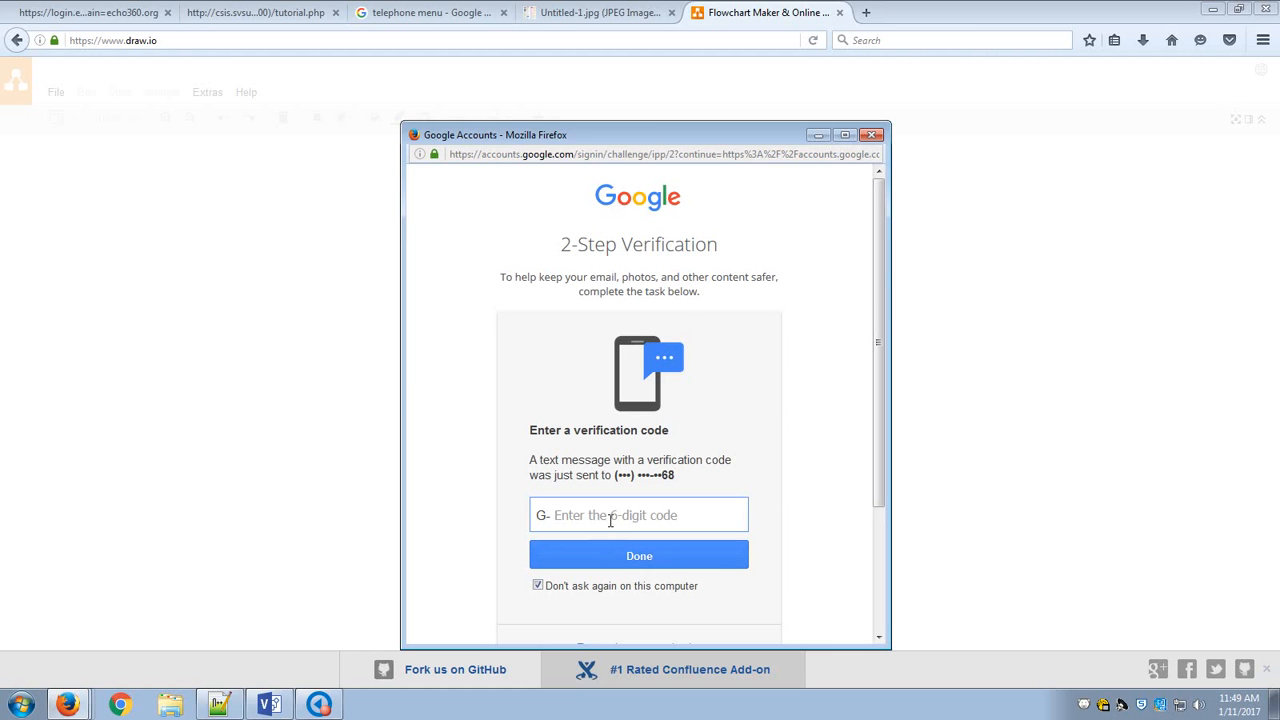
- Submit the 2-step verification code and allow draw.io the requested access to the Google account
key("Return")
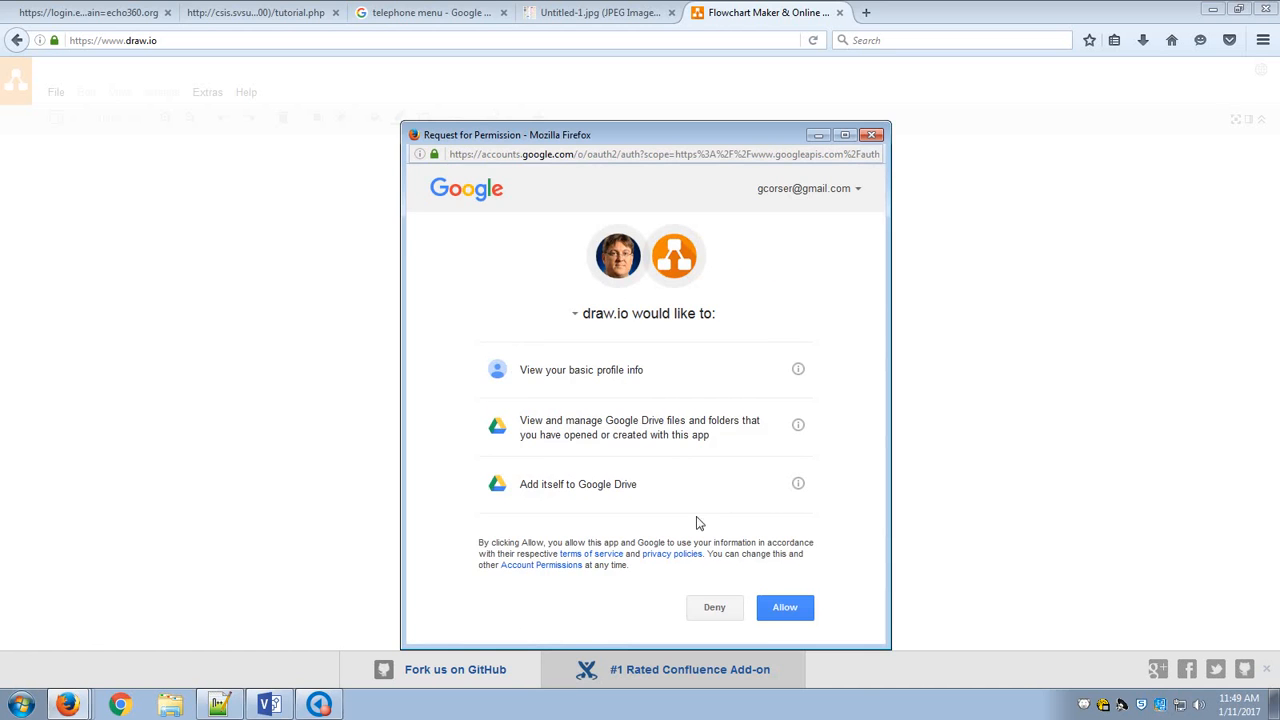
left_click(785, 610)
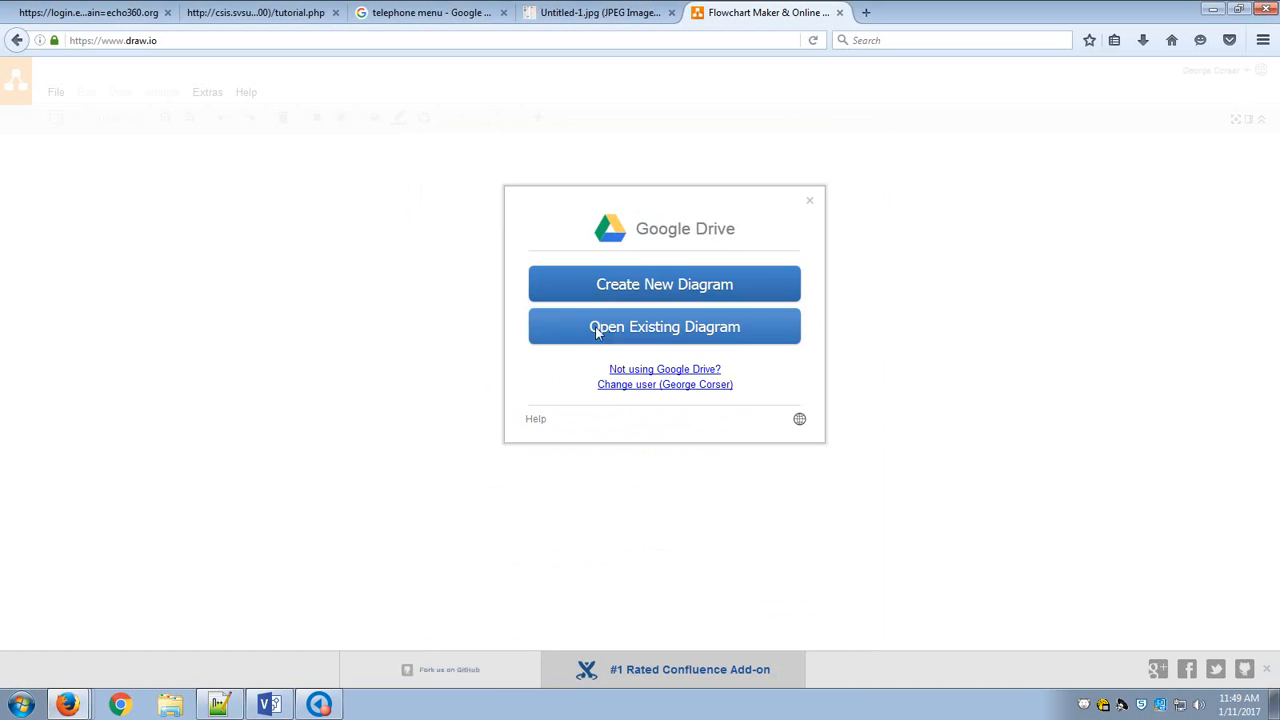
- Start a new Google Drive diagram and look through the template categories from Basic to Wireframes
left_click(665, 285)
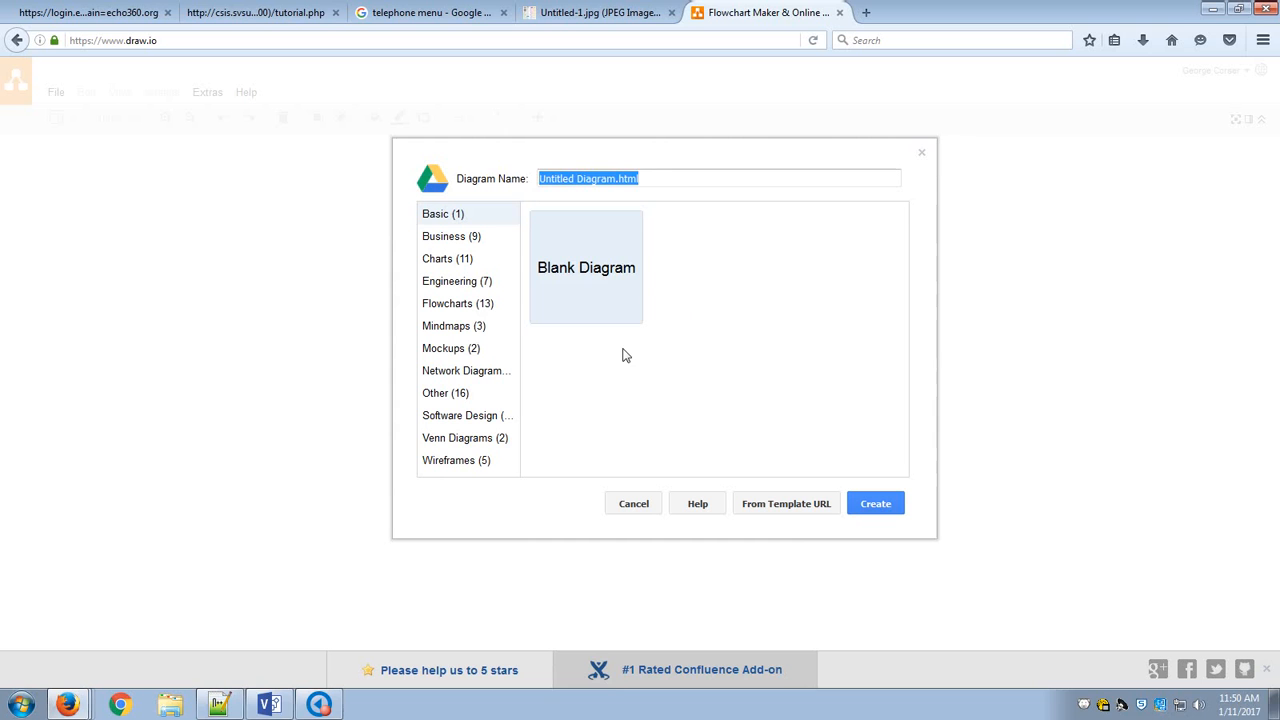
left_click(466, 354)
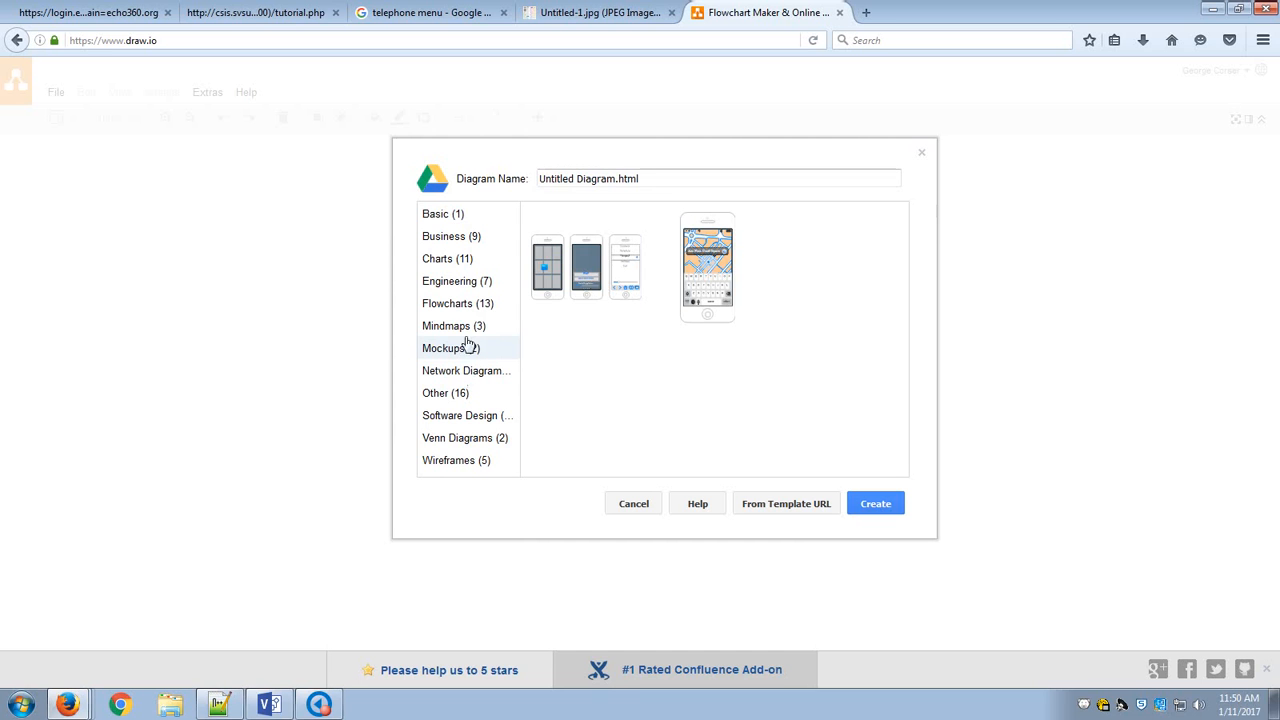
left_click(447, 216)
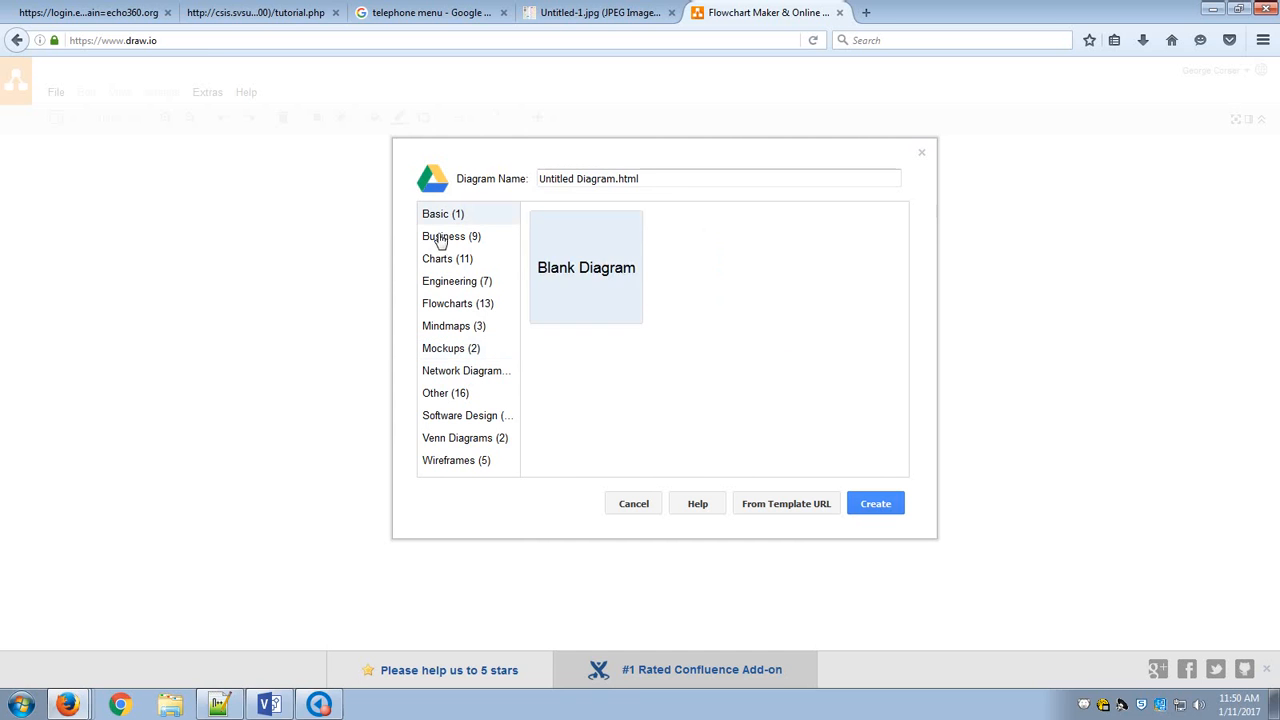
left_click(441, 236)
left_click(449, 258)
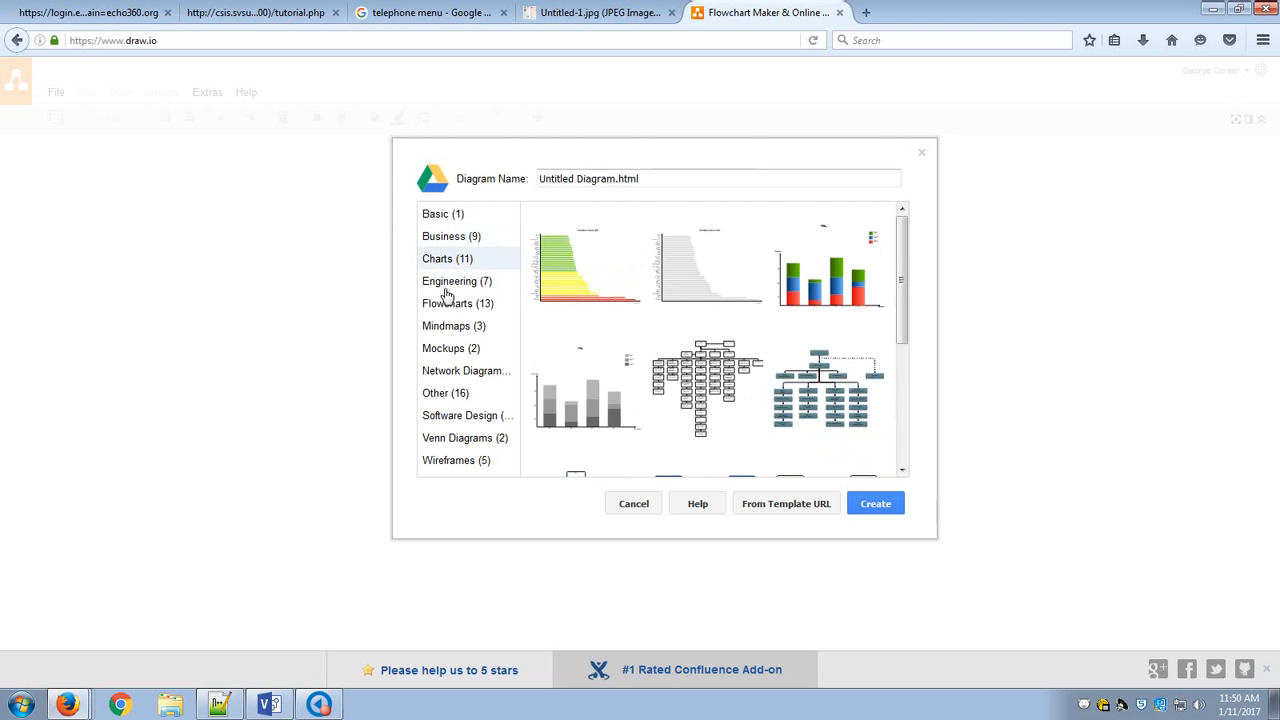
left_click(448, 285)
left_click(448, 307)
left_click(445, 328)
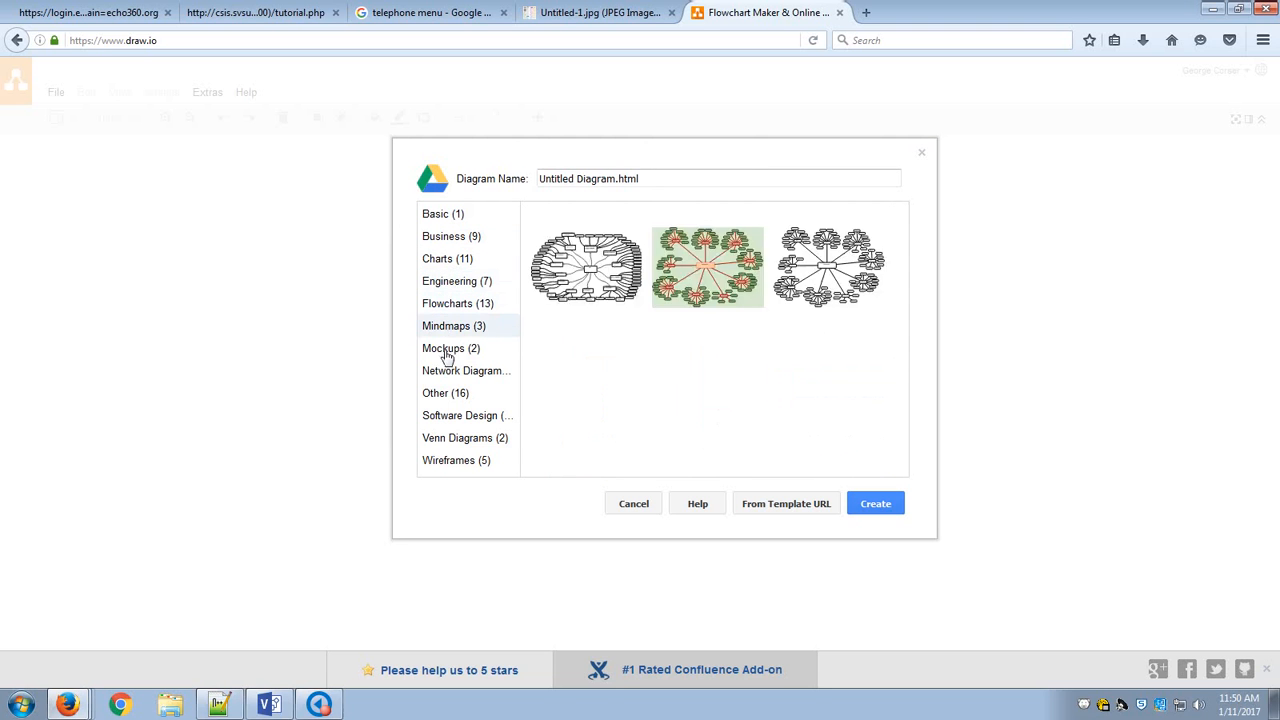
left_click(447, 350)
left_click(448, 372)
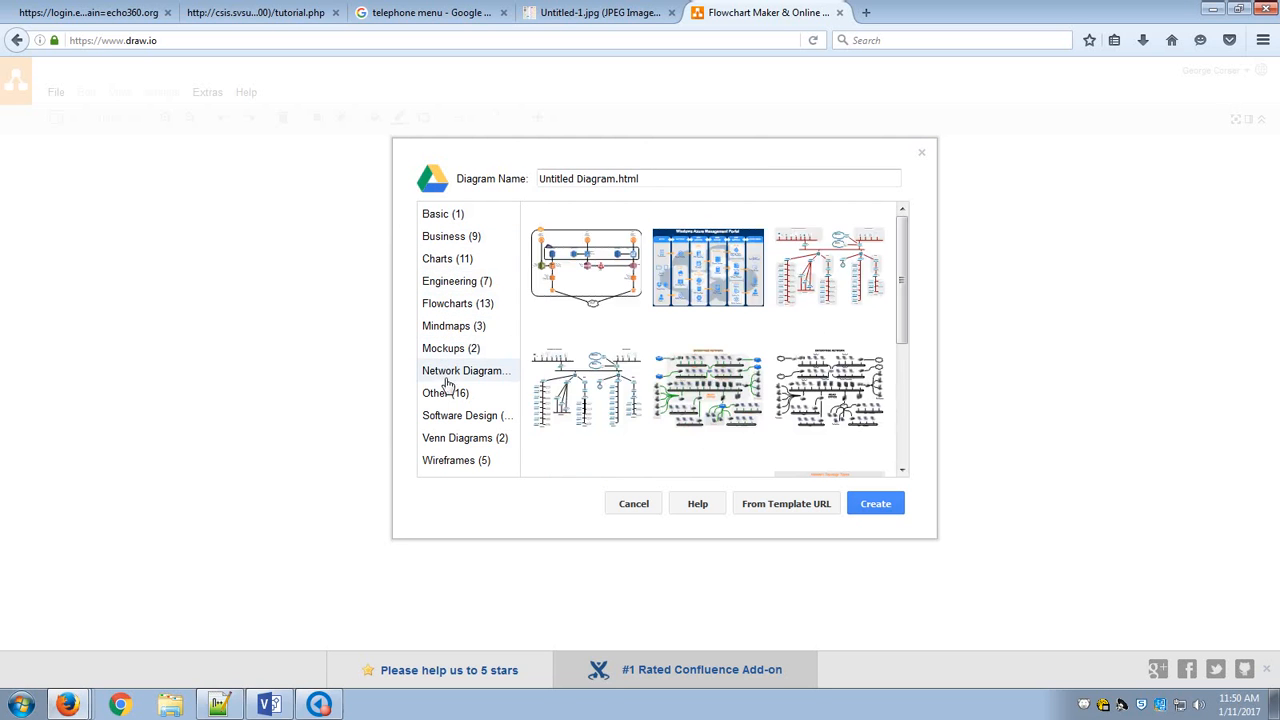
left_click(446, 397)
left_click(447, 417)
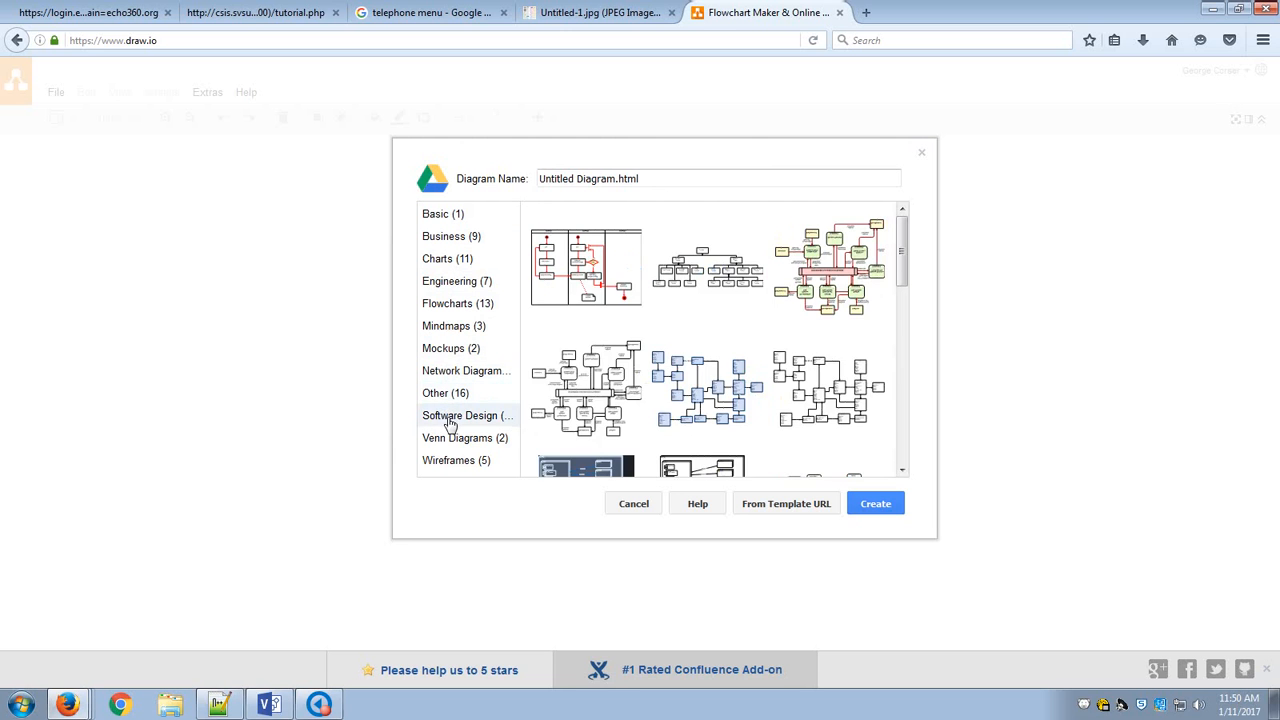
left_click(470, 441)
left_click(466, 463)
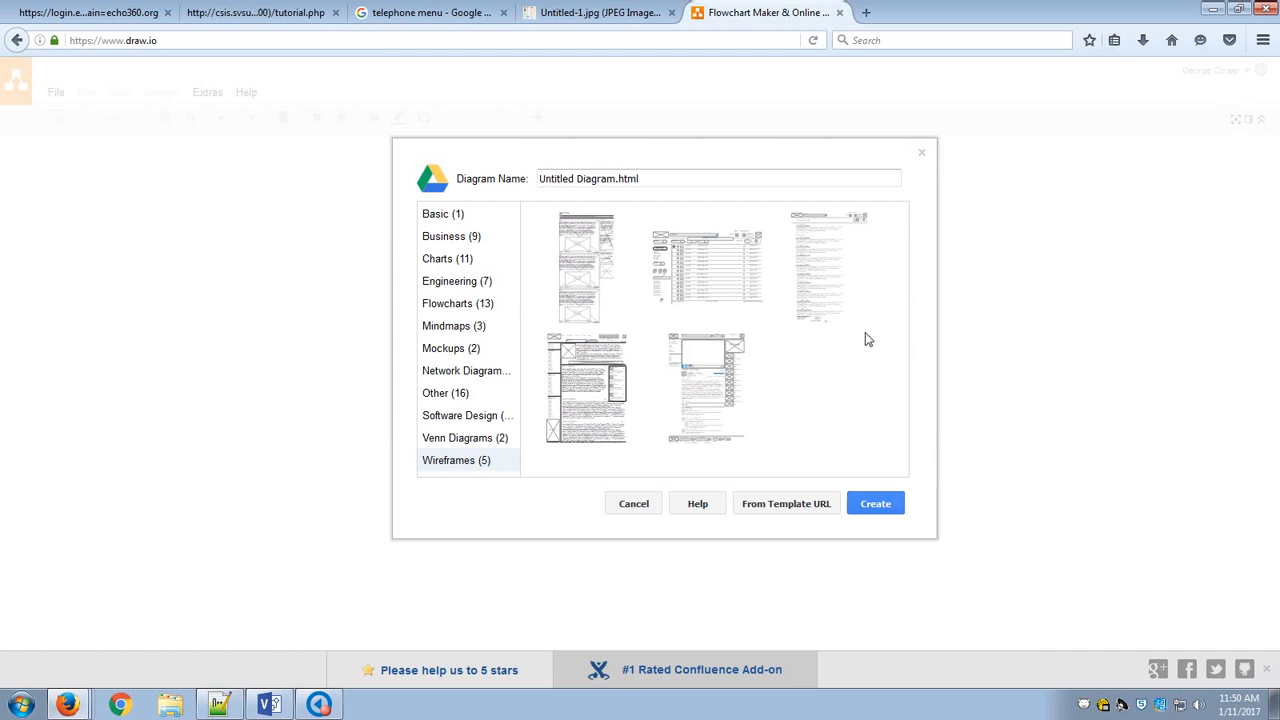
- Create the diagram from the wireframe template that shows an e-mail inbox with a message list
left_click(702, 261)
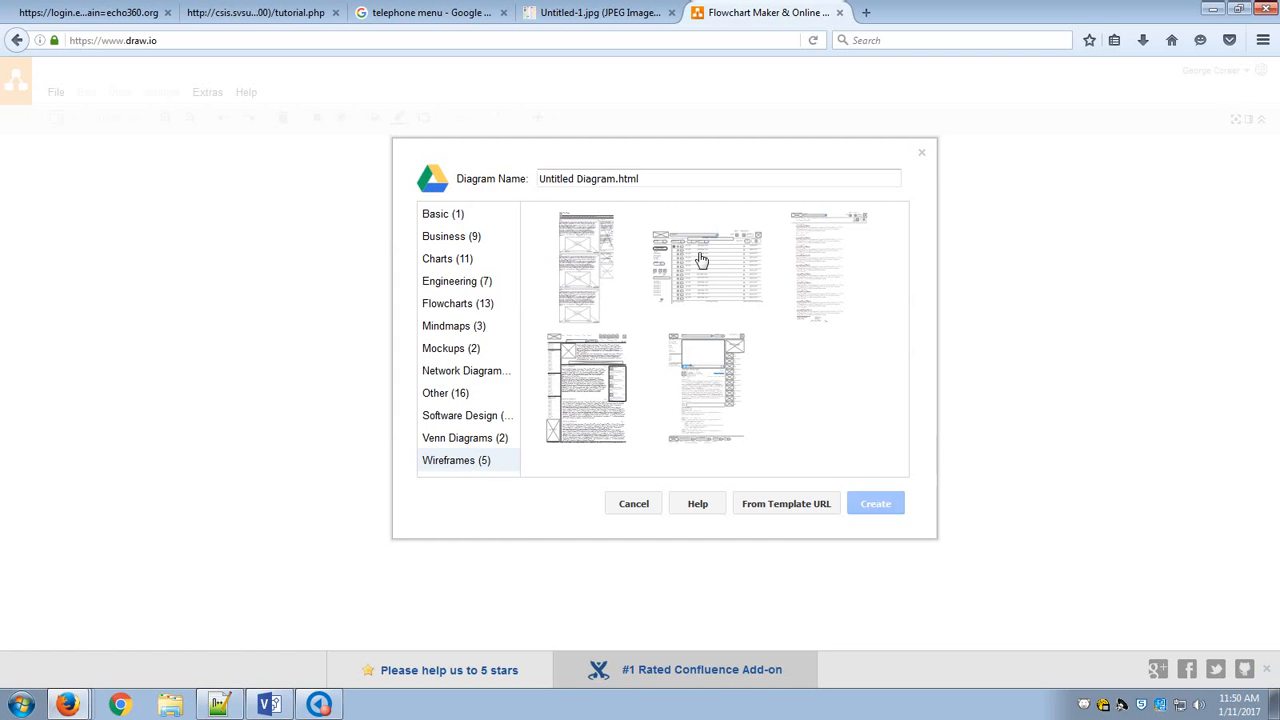
left_click(872, 503)
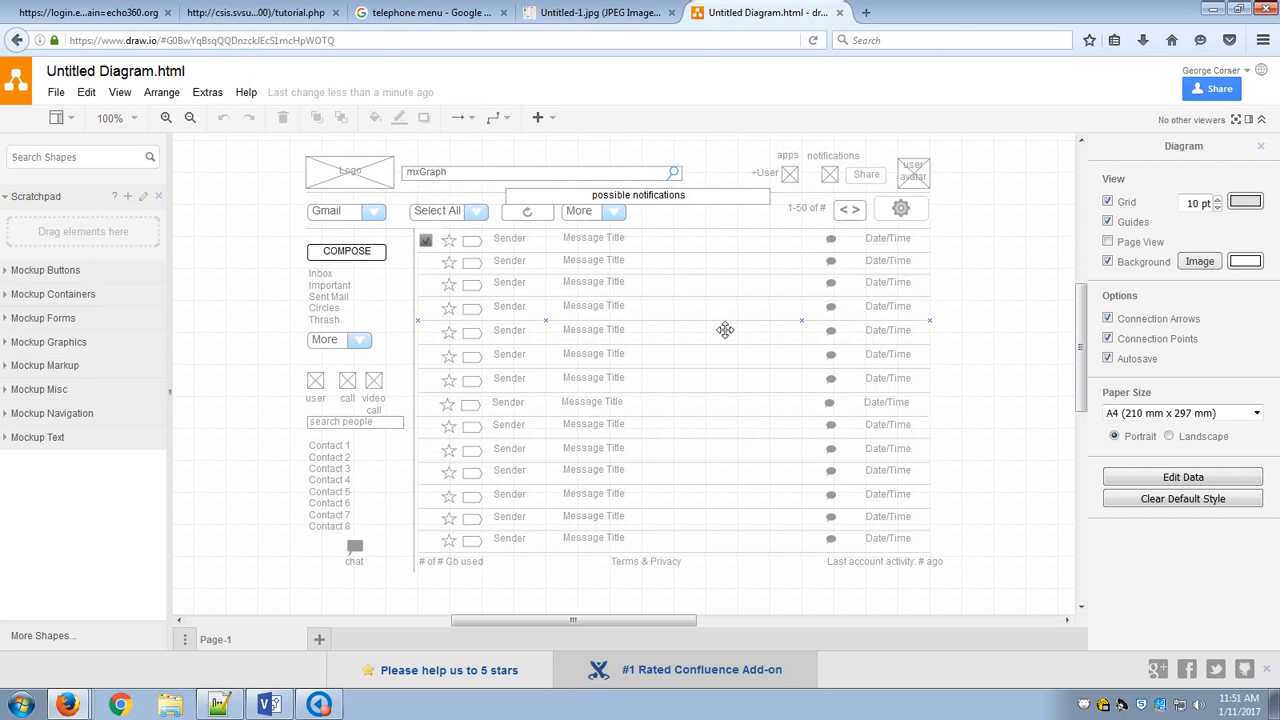
- Compare the PHP CRUD Grid page of tutorial.php with the inbox wireframe in the draw.io diagram
key("alt+Tab")
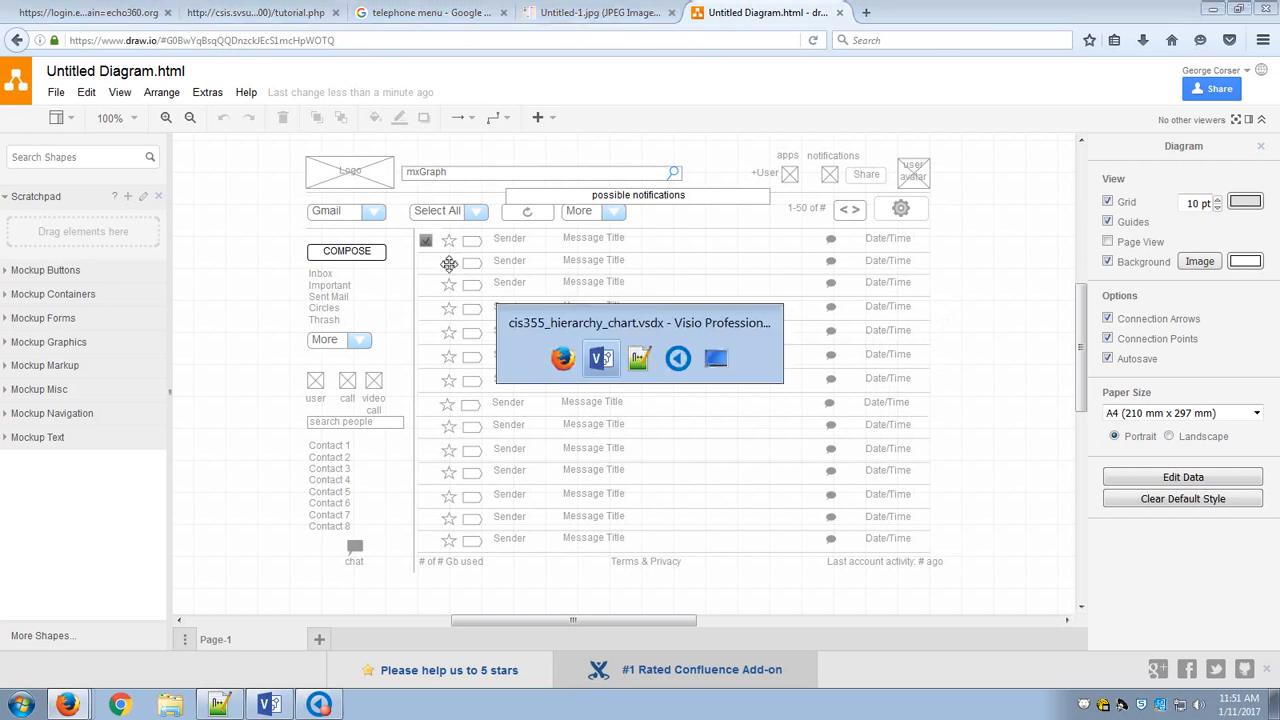
key("alt+Tab")
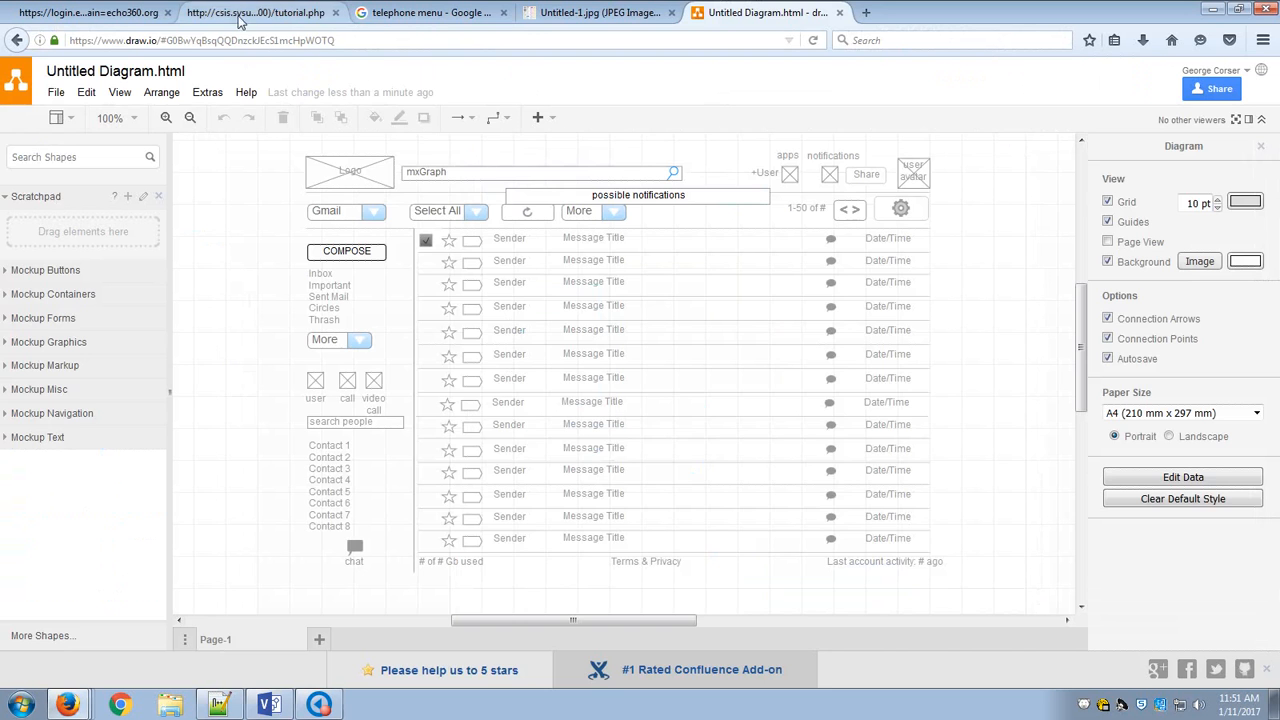
left_click(240, 14)
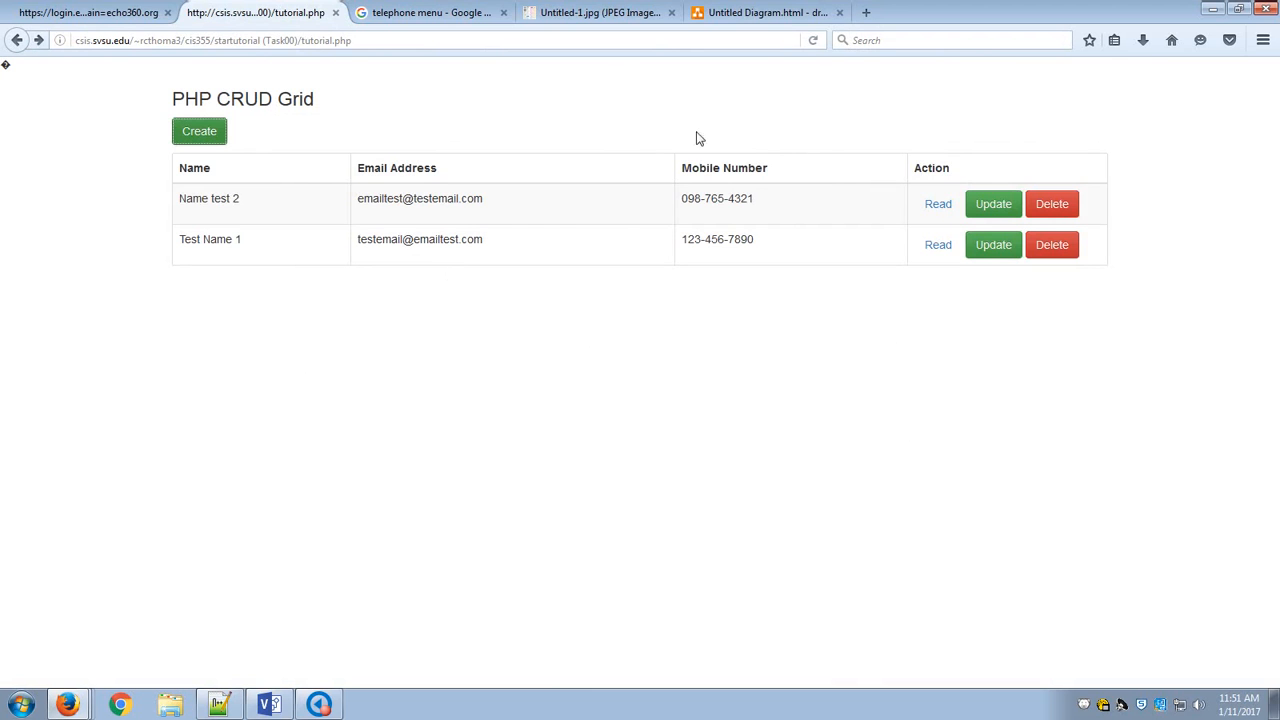
left_click(745, 14)
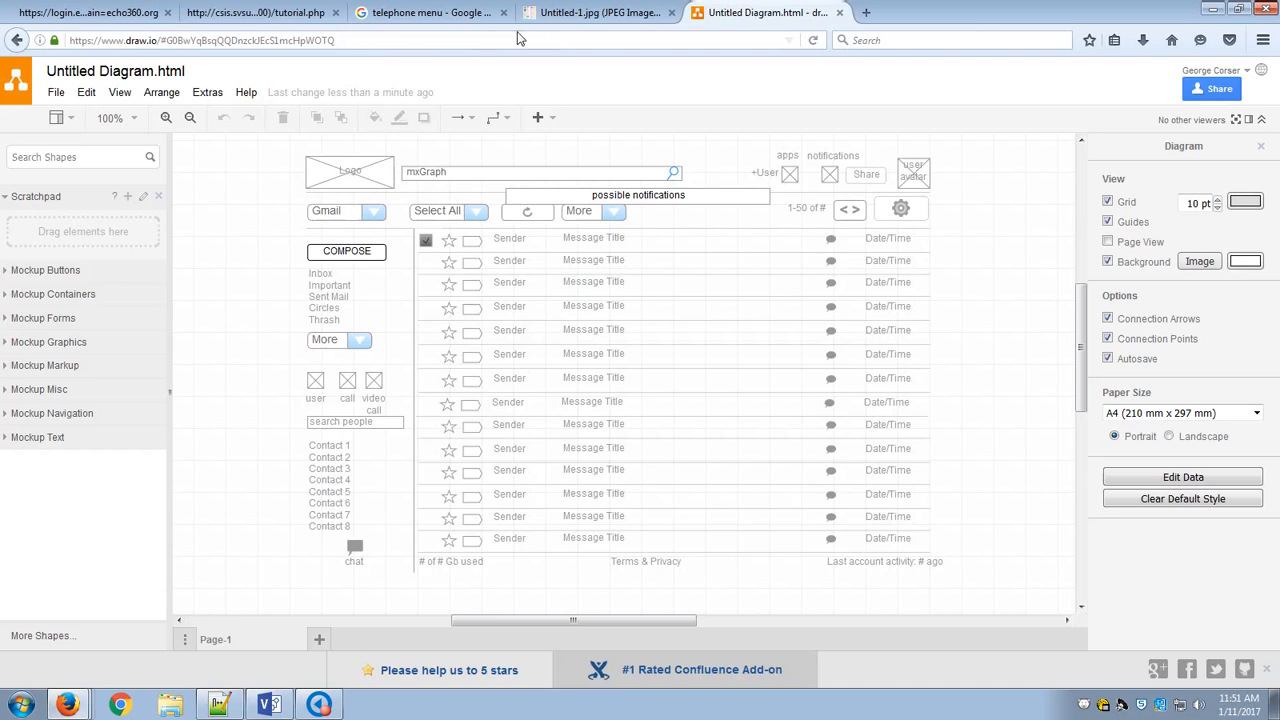
left_click(274, 14)
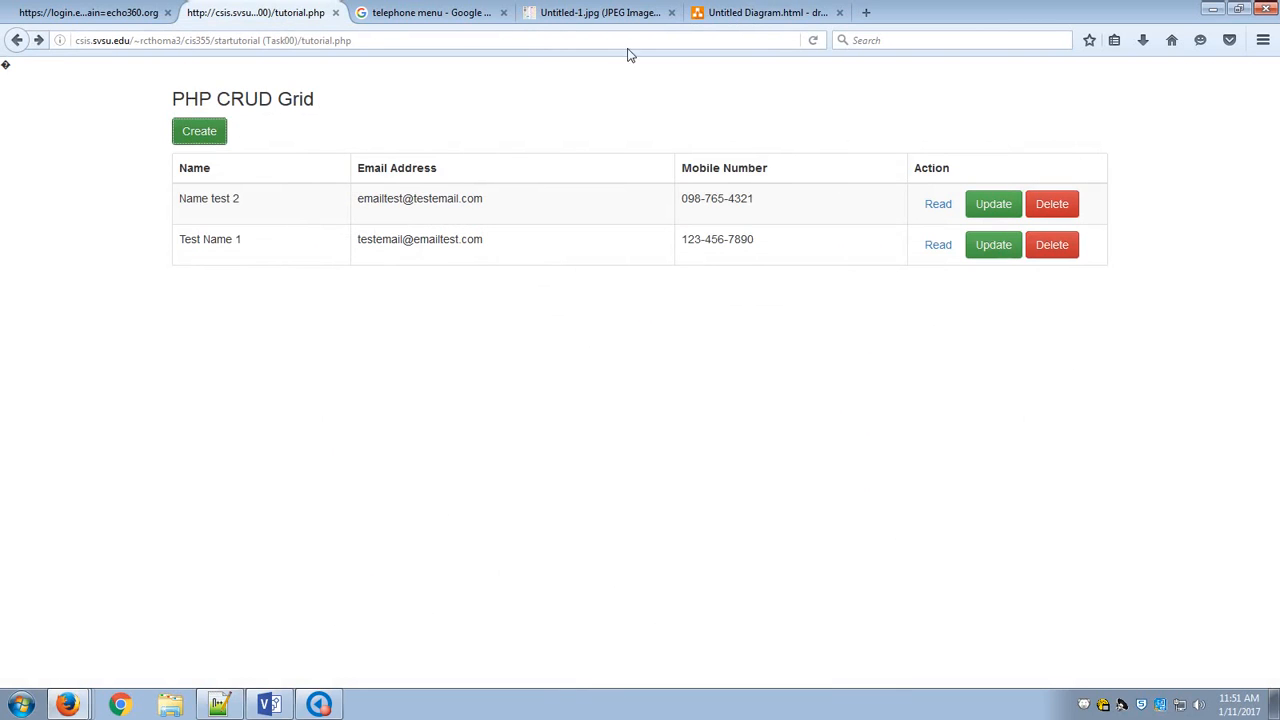
left_click(745, 14)
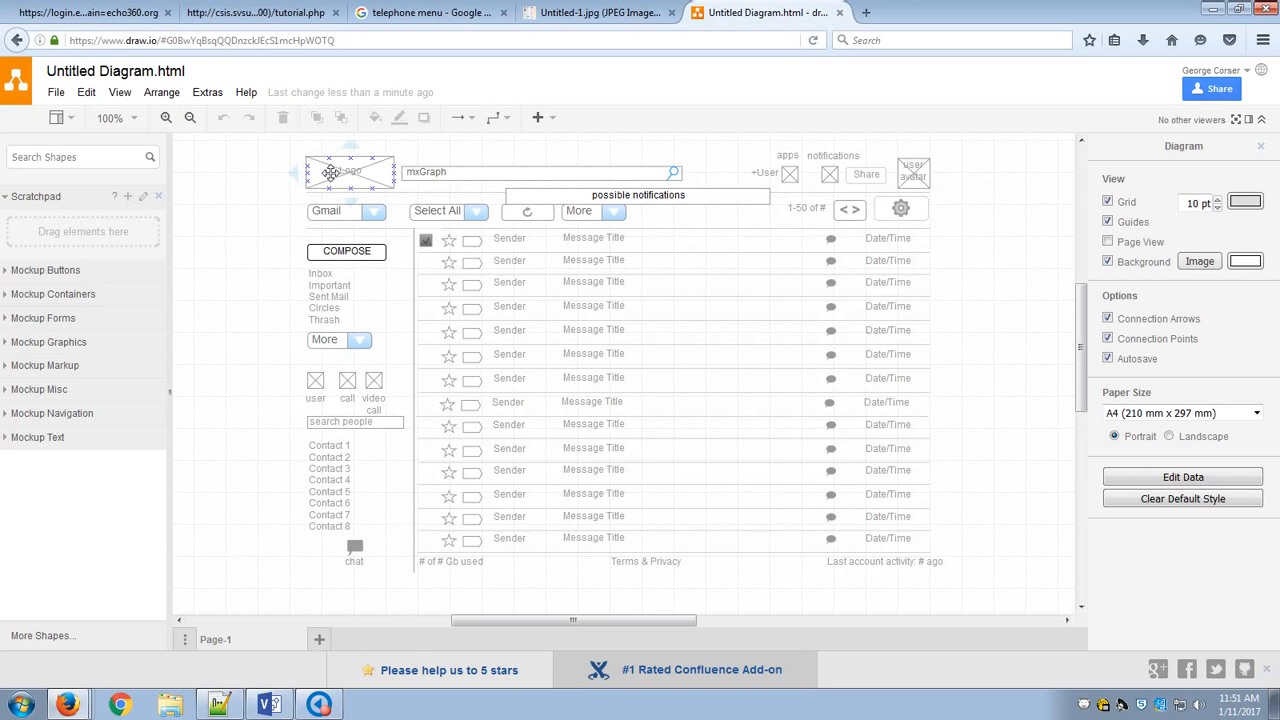
- Delete the Logo label and its crossed placeholder box from the inbox wireframe
left_click(312, 166)
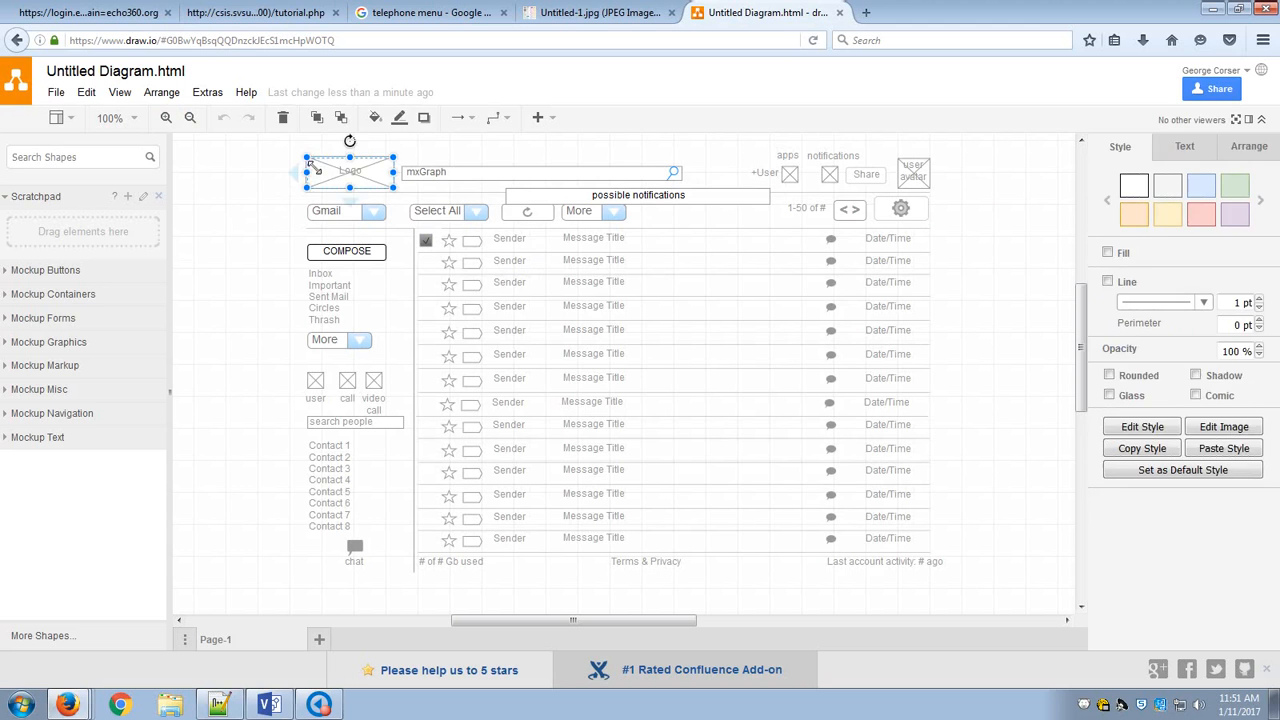
key("Delete")
left_click(311, 168)
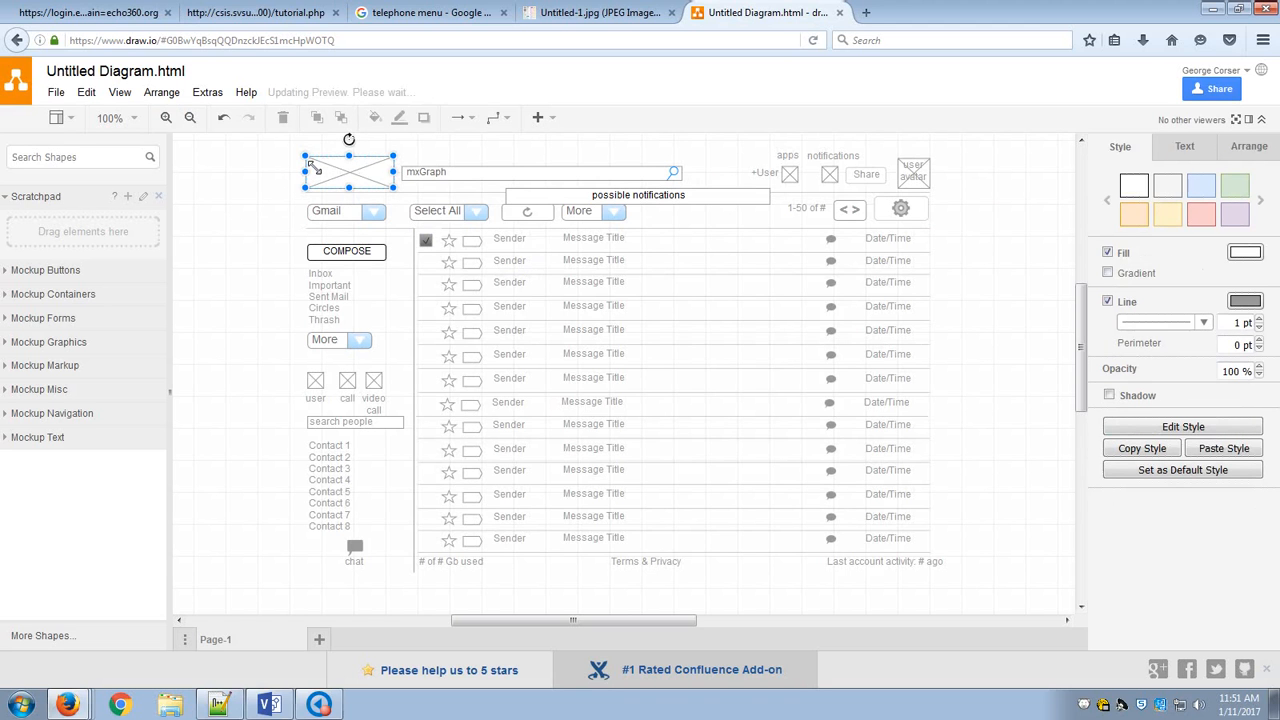
key("Delete")
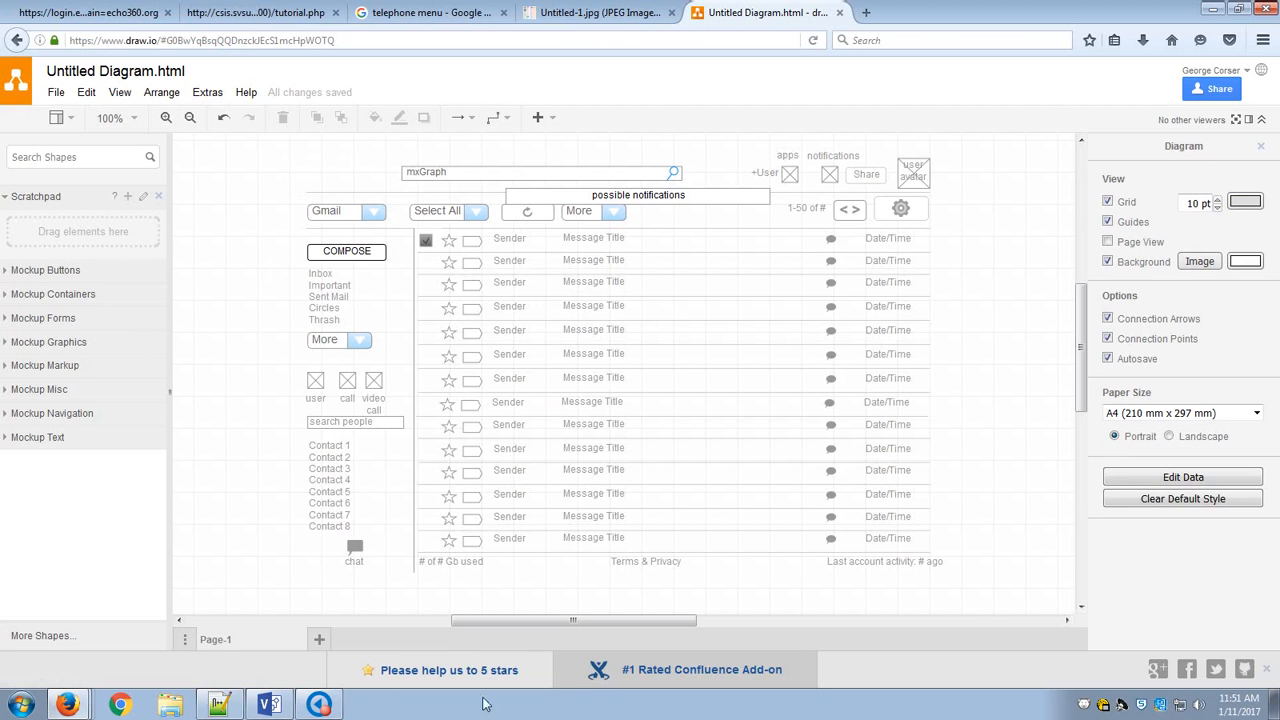
- Switch to Visio, add a new page and place a rectangle labelled "PHP CRUD Grid" in its upper-left corner
left_click(275, 704)
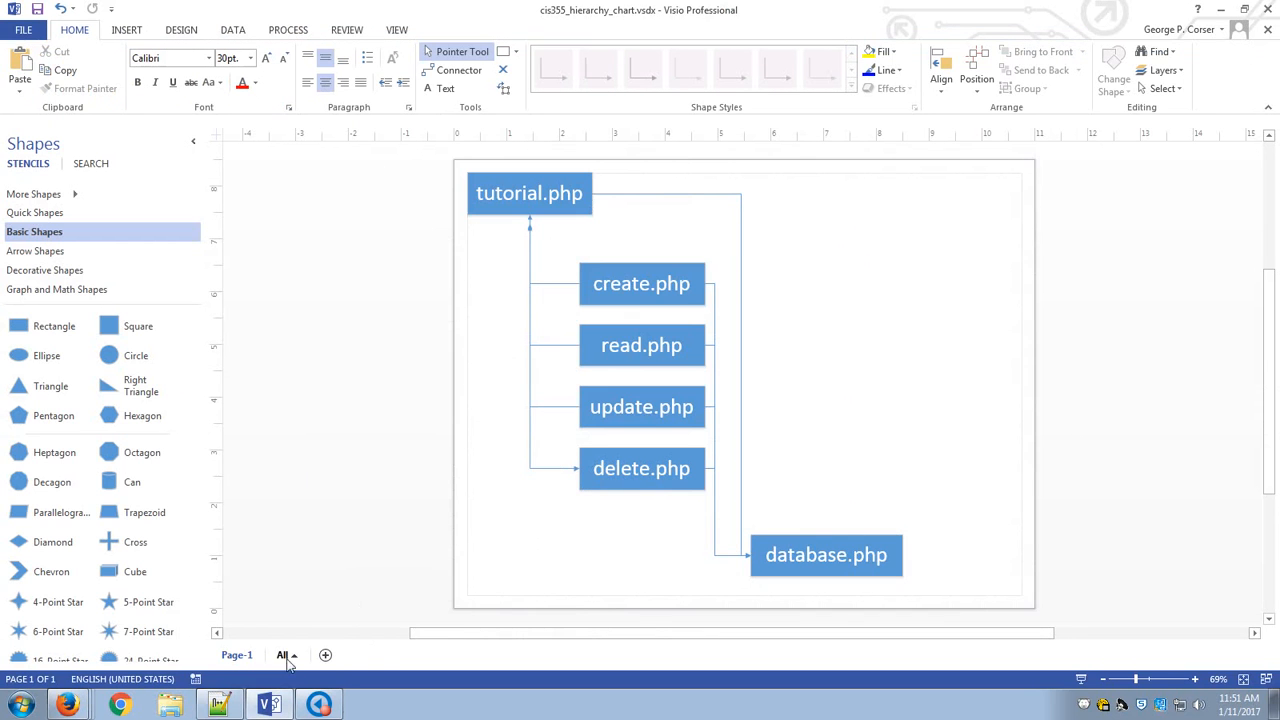
left_click(325, 655)
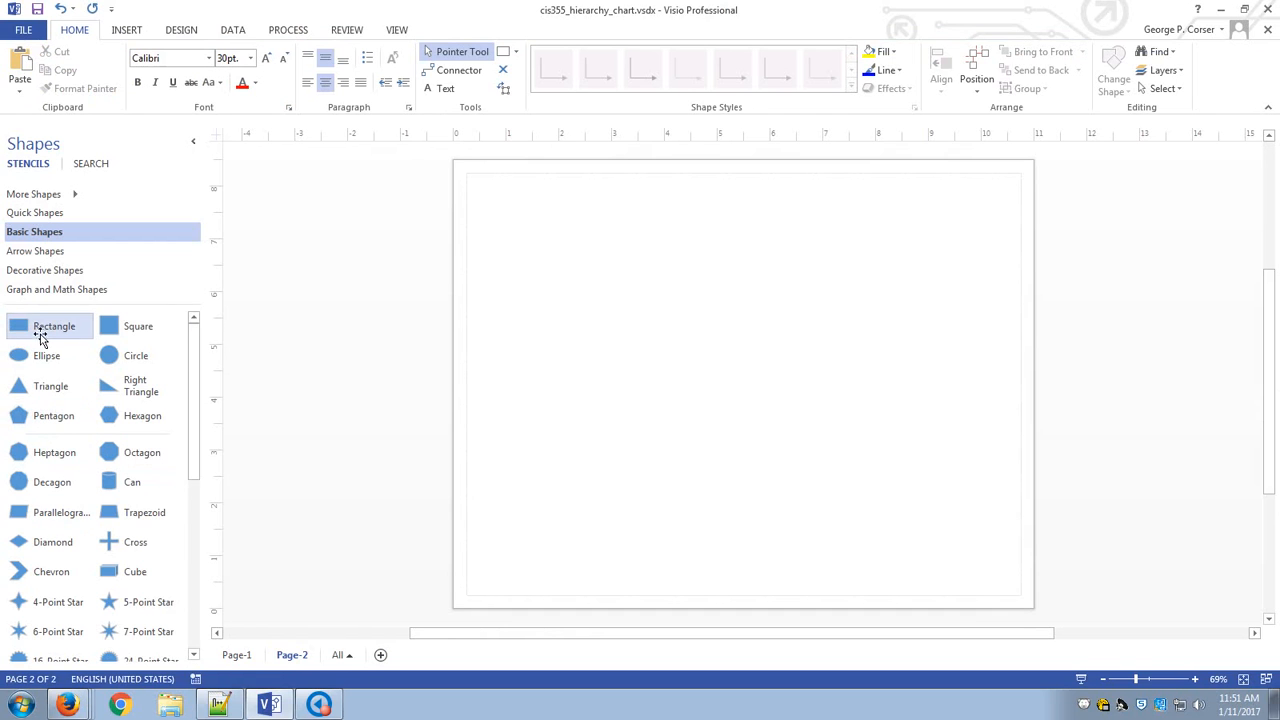
left_click_drag(40, 340, 518, 207)
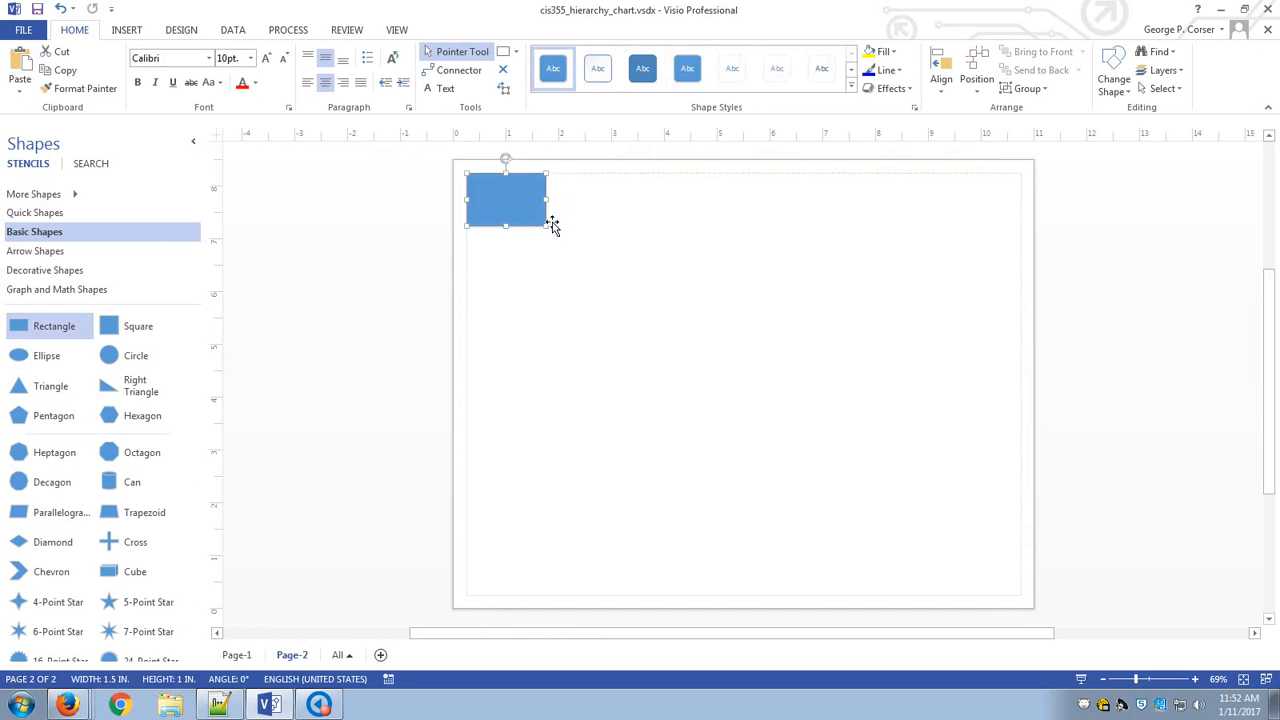
type("PHP")
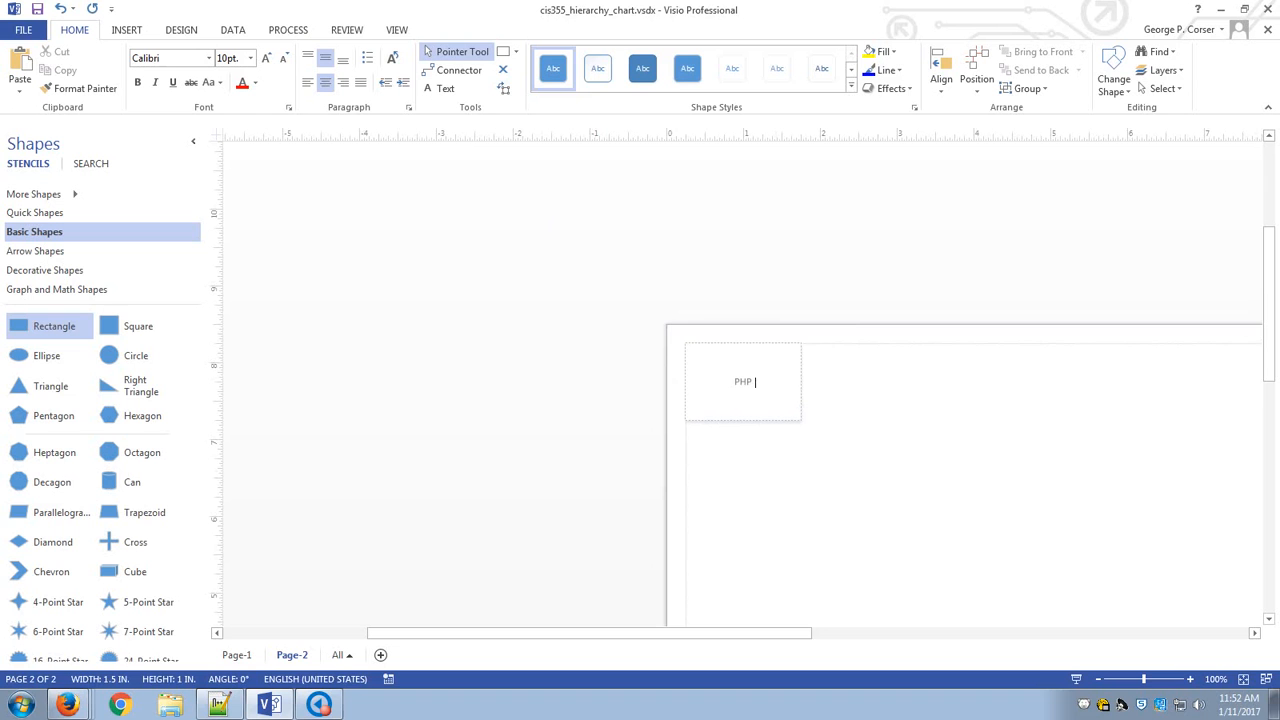
type(" CRUD Grid")
left_click(871, 417)
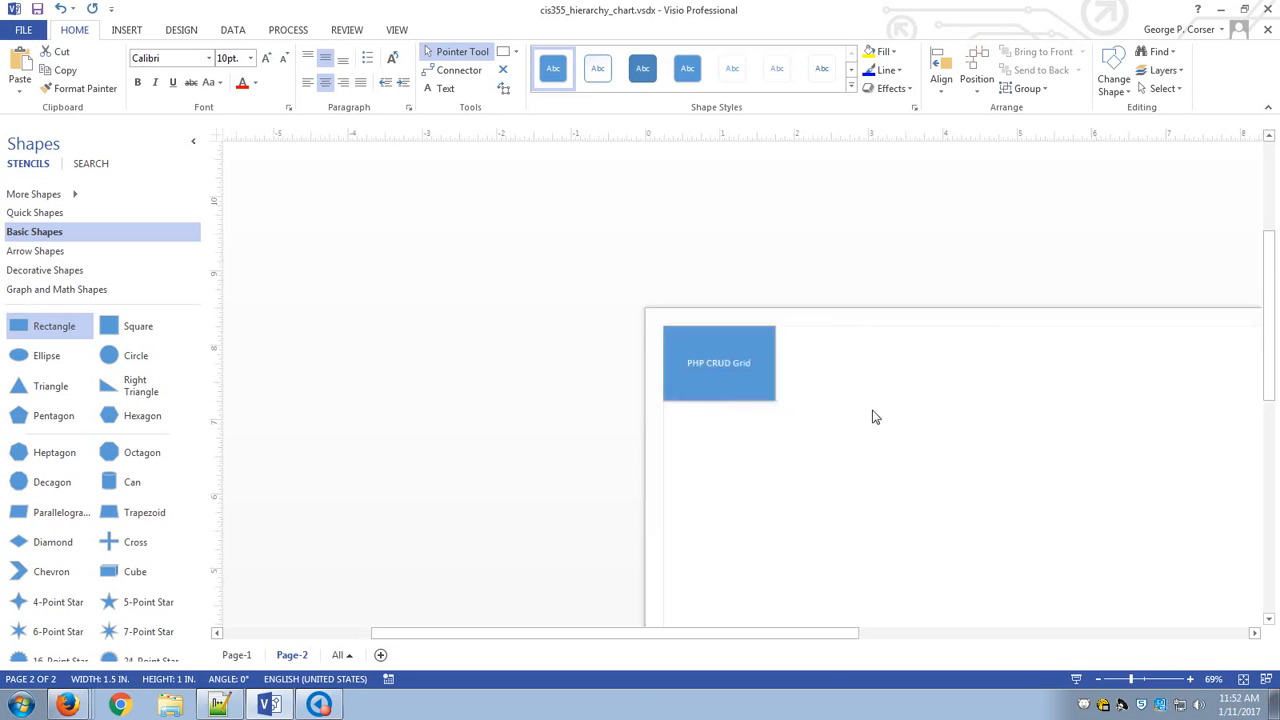
- Set the PHP CRUD Grid text to 30 pt and widen its rectangle to about 4.34 in
left_click(246, 58)
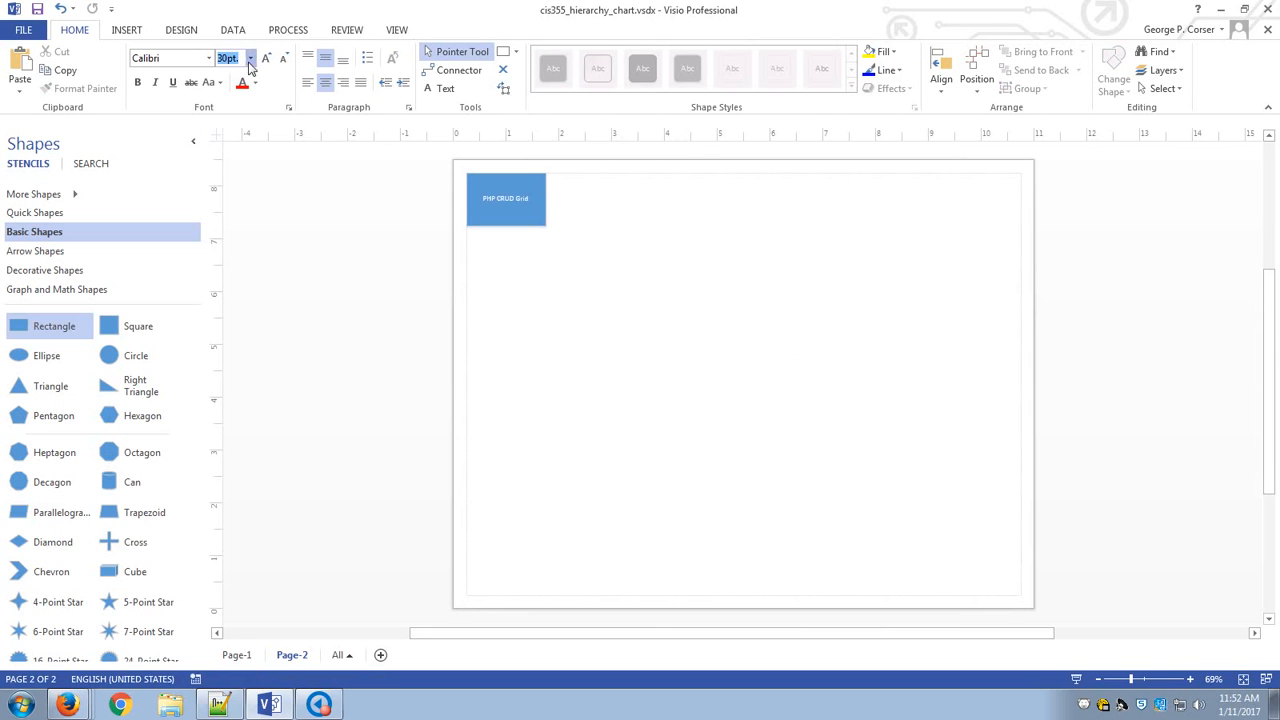
left_click(521, 198)
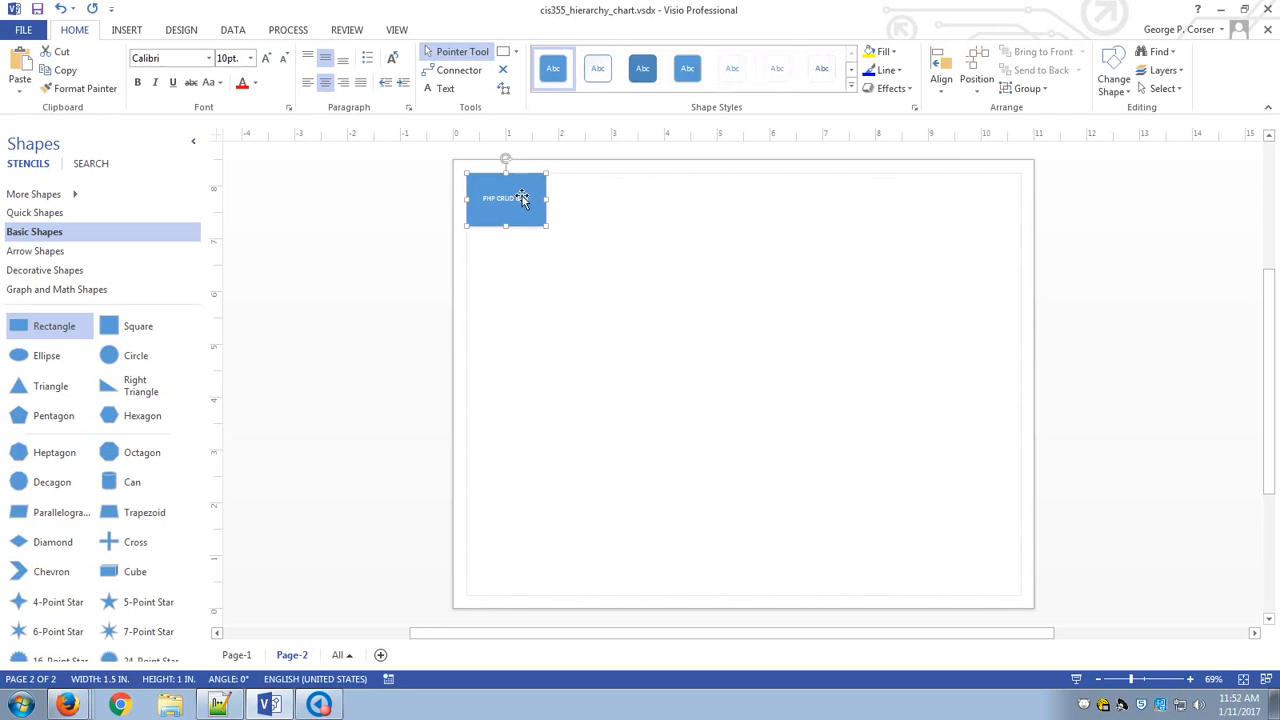
left_click(246, 58)
type("30")
key("Return")
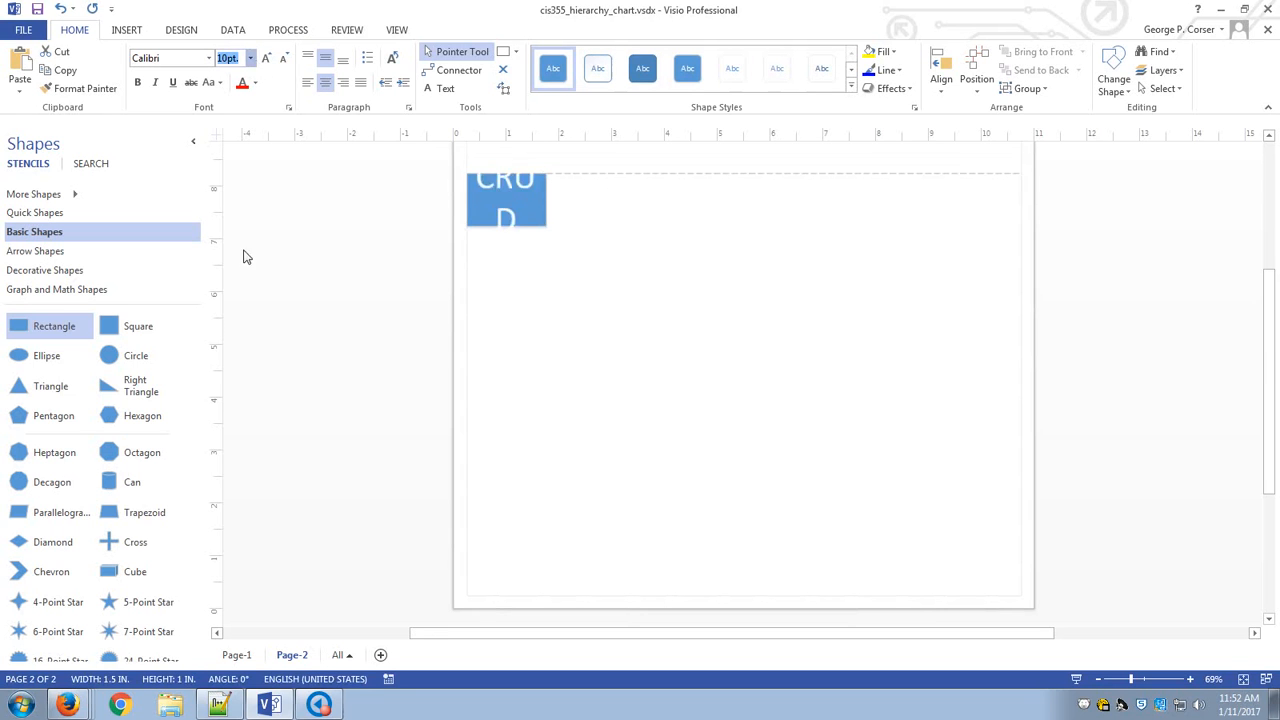
left_click_drag(546, 199, 706, 208)
- Format the PHP CRUD Grid rectangle with no fill and no line
right_click(700, 202)
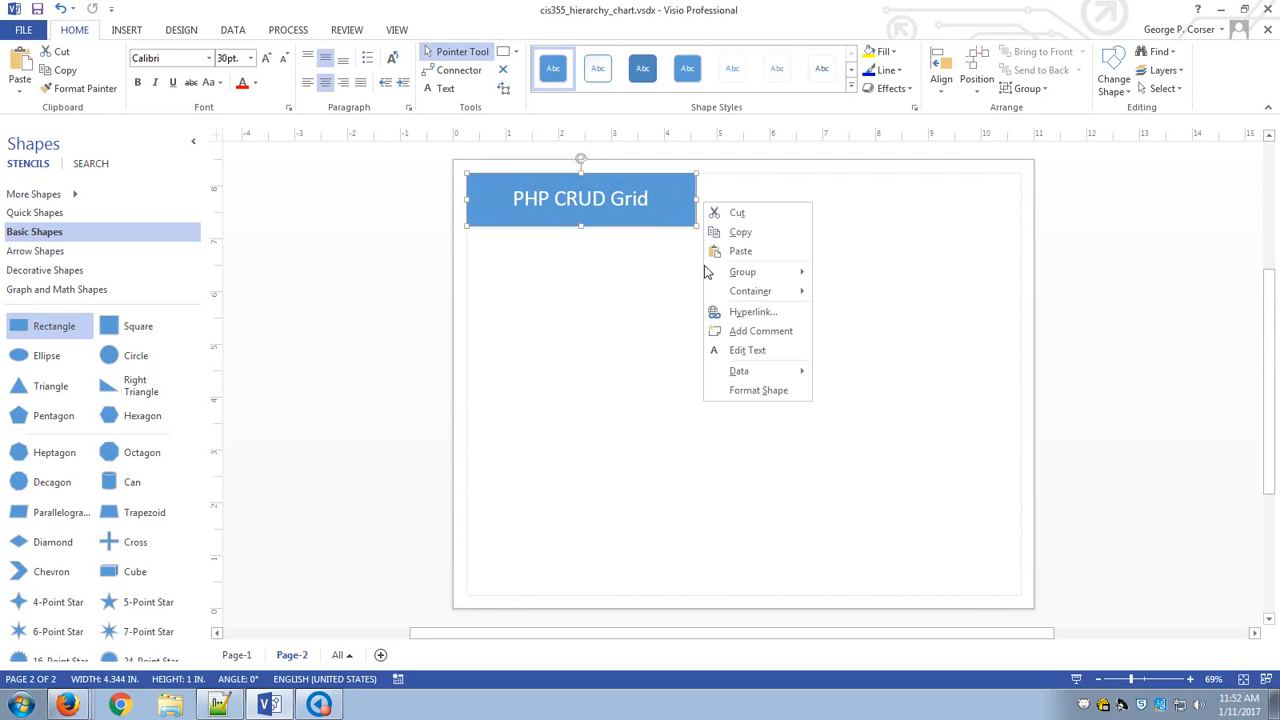
left_click(767, 391)
left_click(1086, 199)
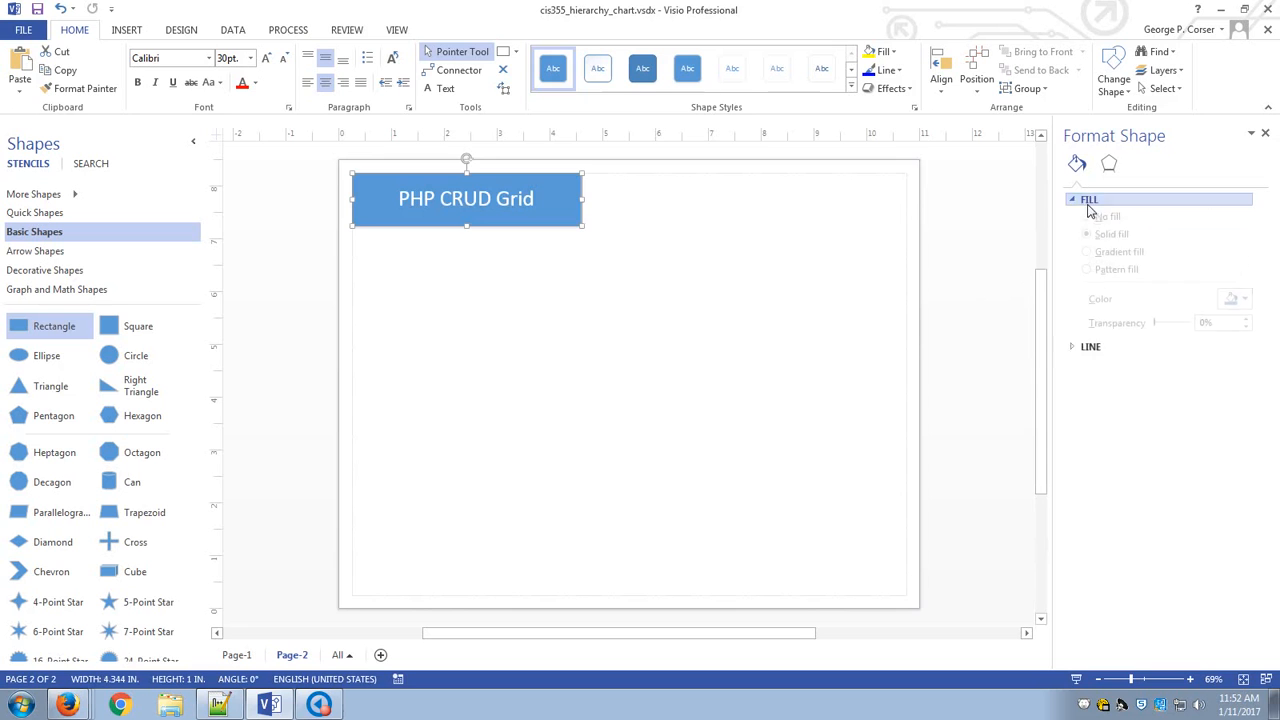
left_click(1105, 224)
left_click(1089, 302)
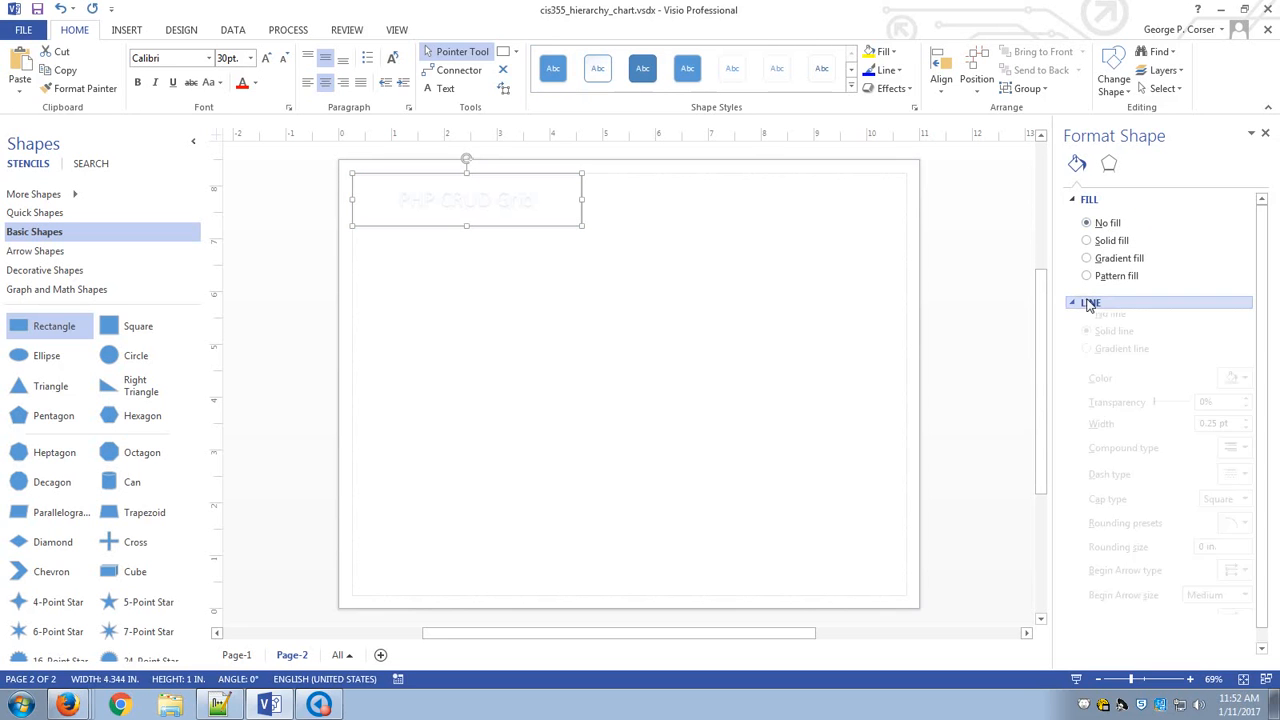
left_click(1100, 328)
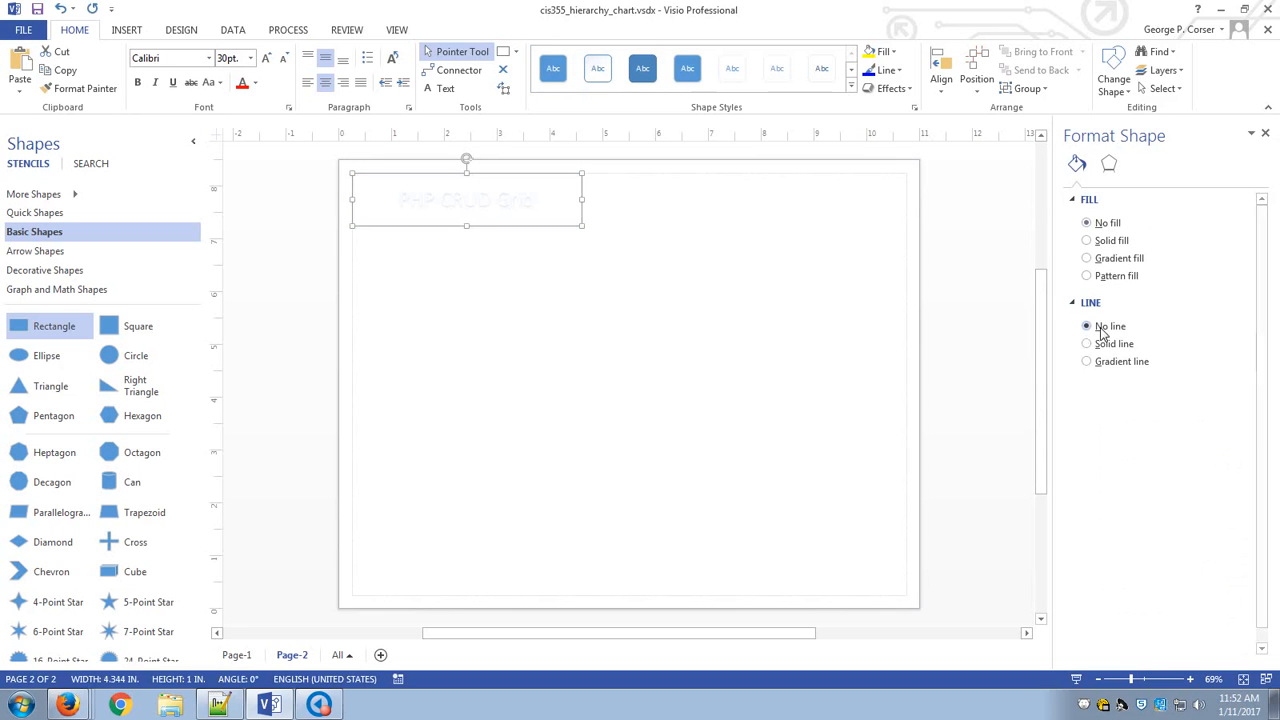
- Color the PHP CRUD Grid heading text black and left-align it in its box
left_click(703, 314)
left_click(502, 205)
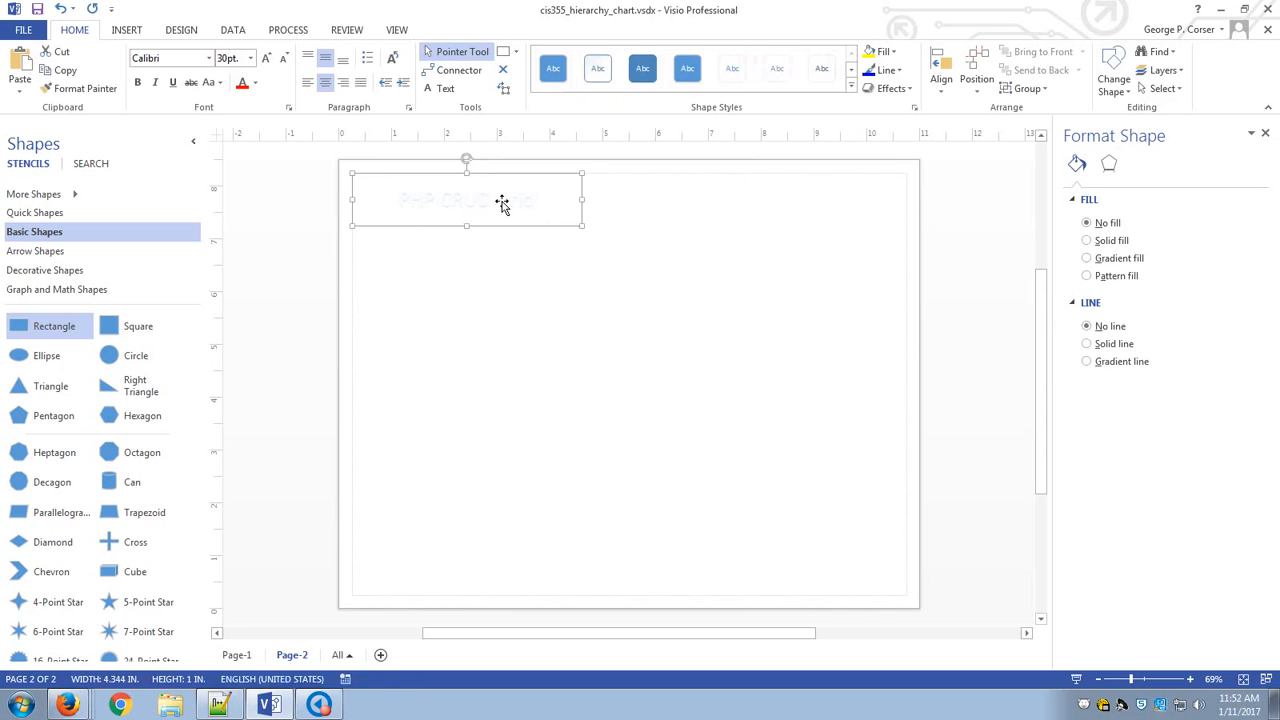
left_click(256, 136)
left_click(765, 291)
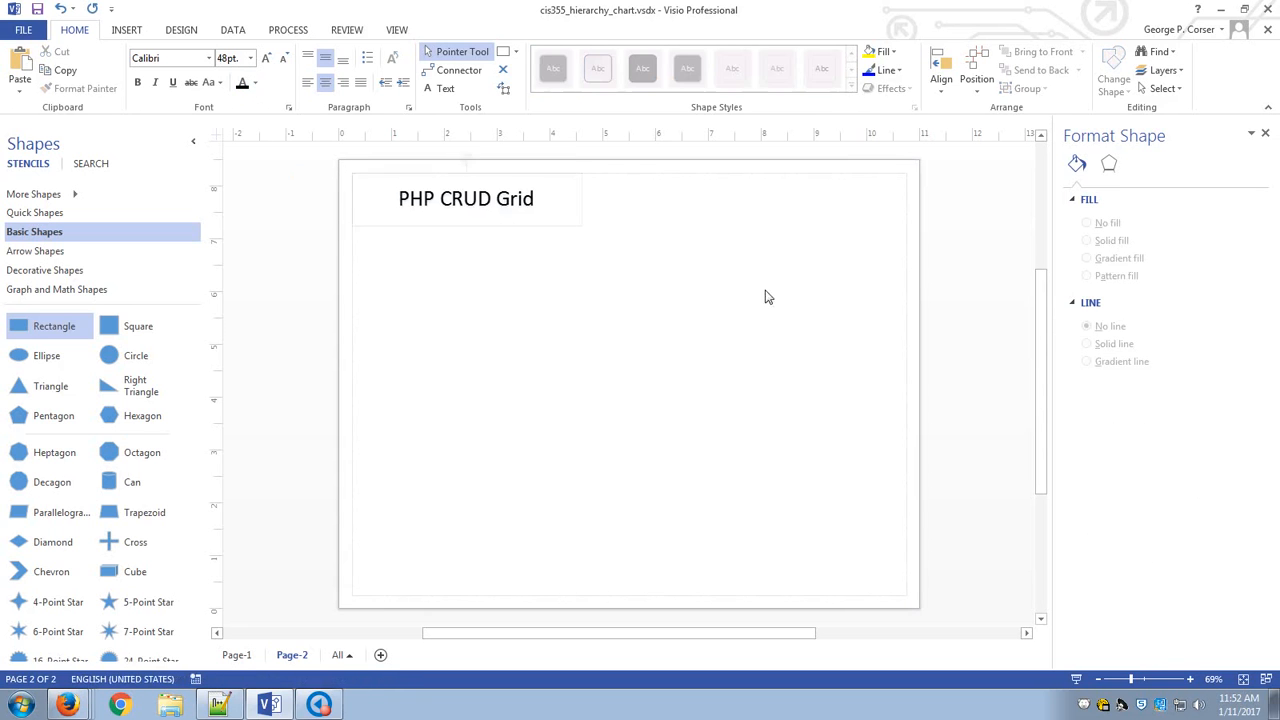
left_click(488, 205)
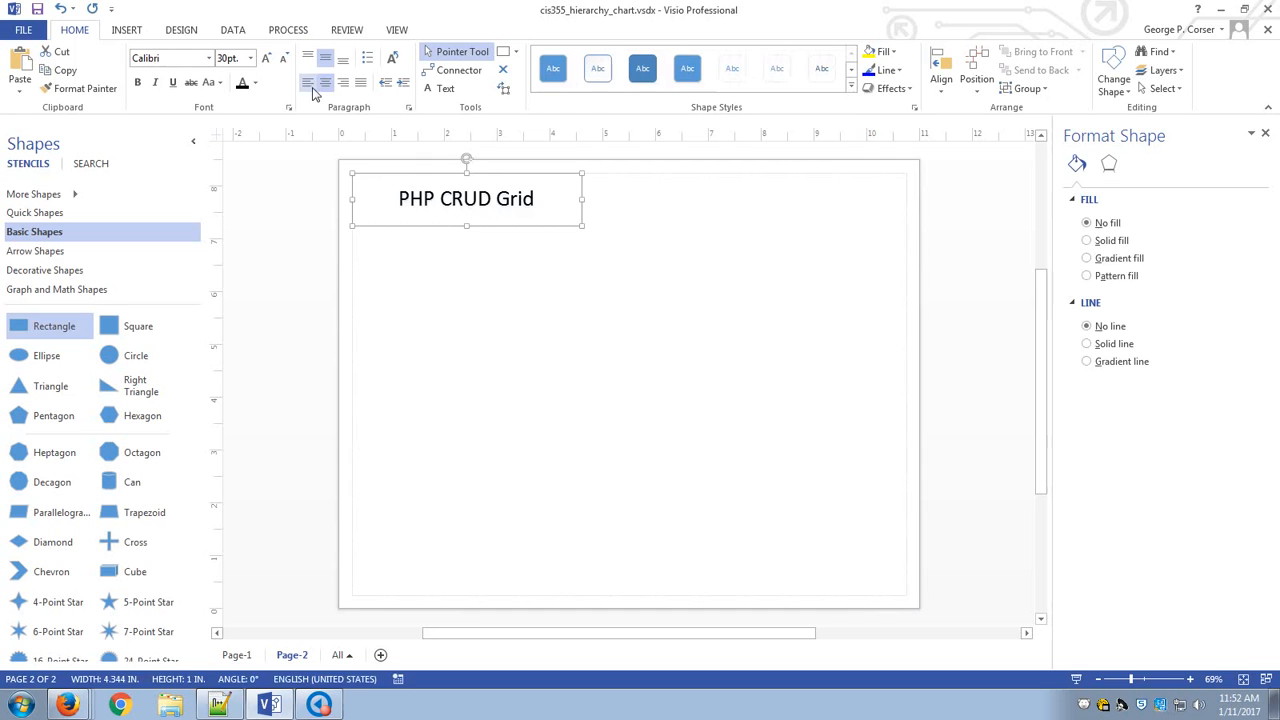
left_click(308, 83)
left_click(669, 360)
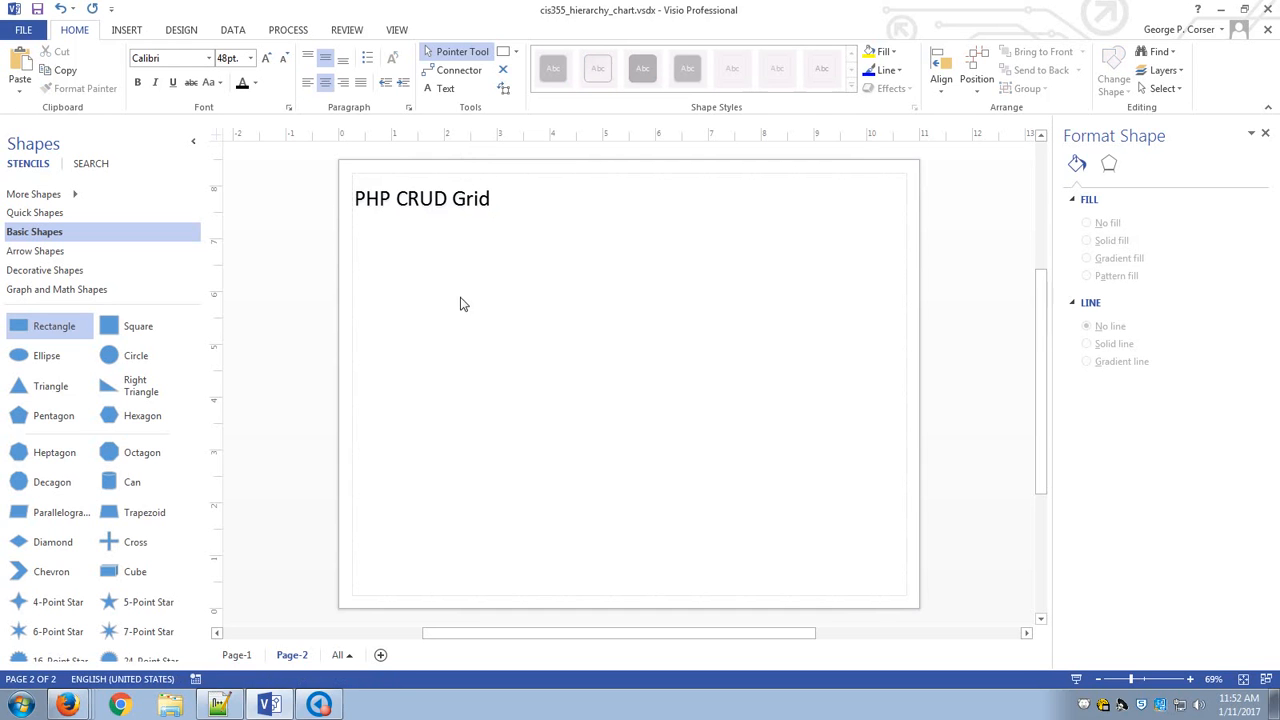
- Following the tutorial.php page layout, place a round corner rectangle labelled "Create" directly below the PHP CRUD Grid heading
key("alt+Tab")
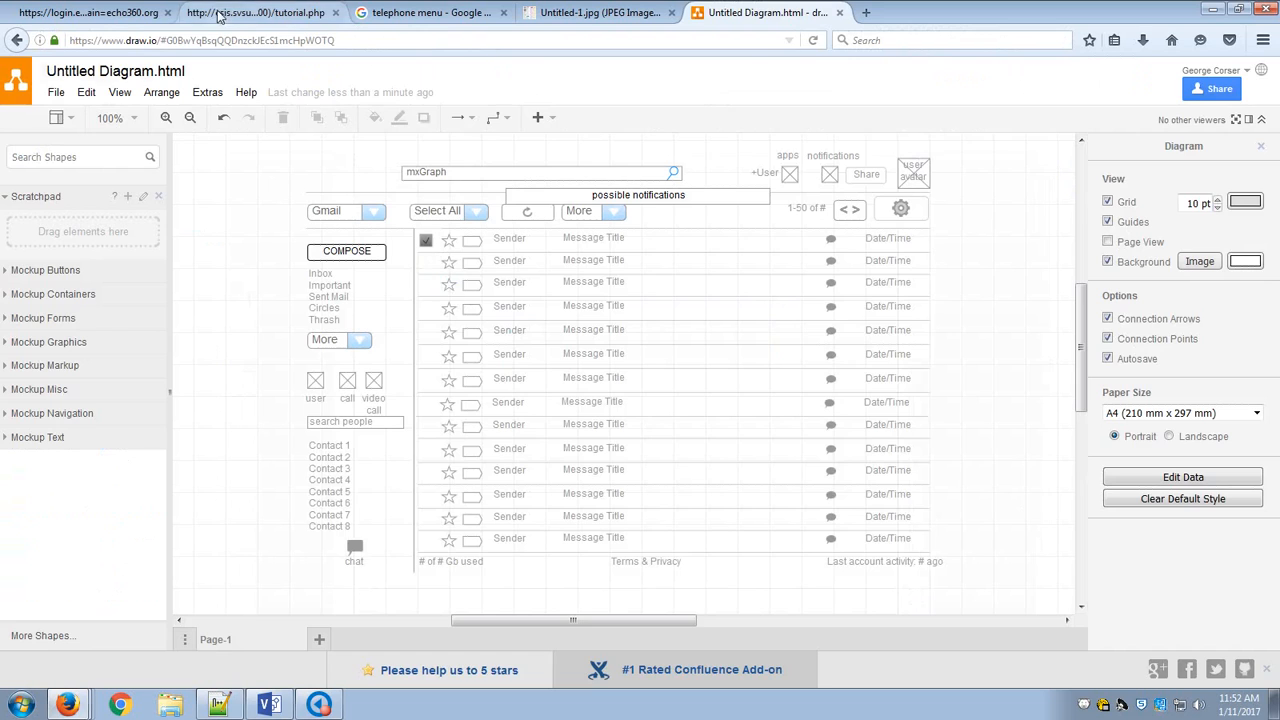
left_click(220, 14)
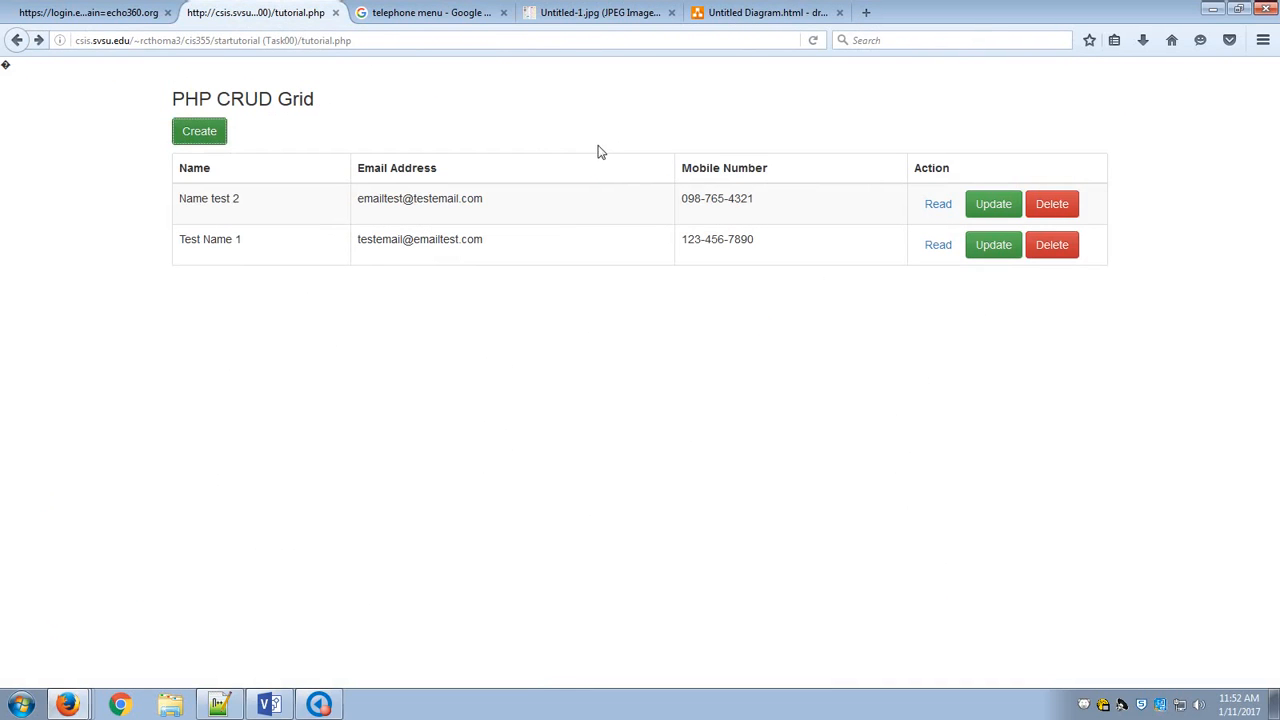
key("alt+Tab")
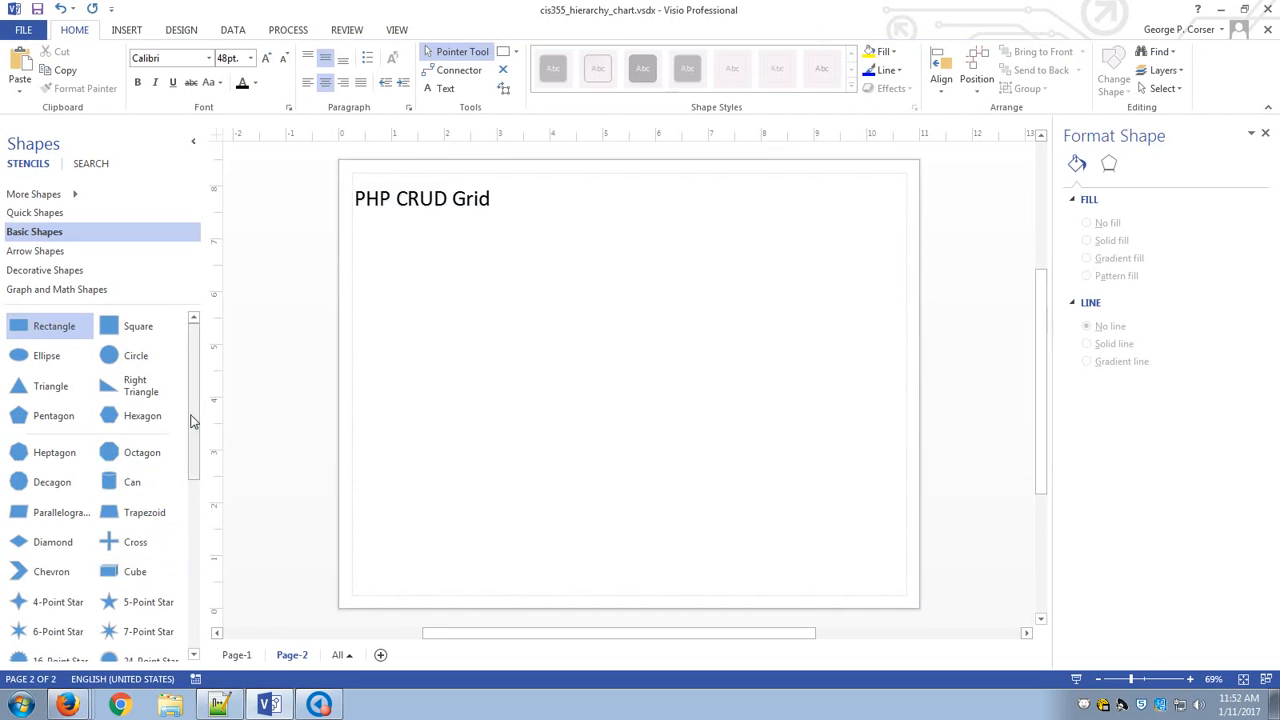
left_click_drag(193, 421, 189, 601)
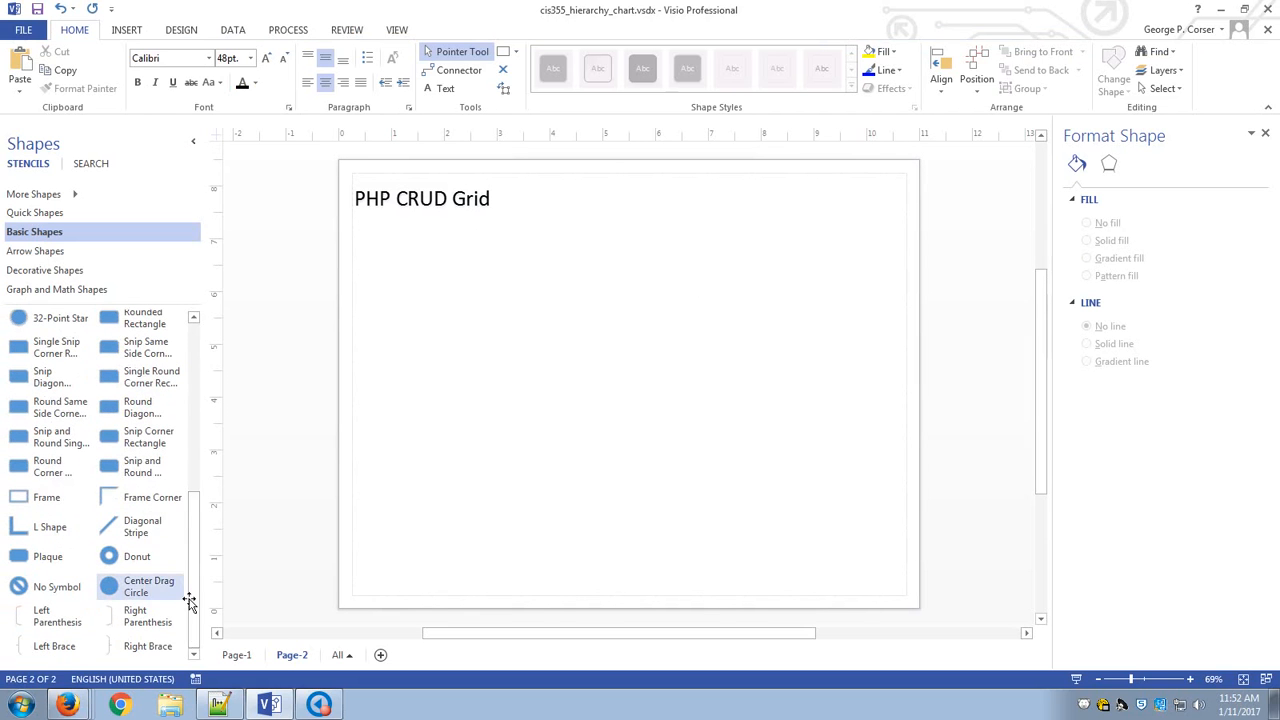
left_click_drag(38, 468, 395, 239)
key("F2")
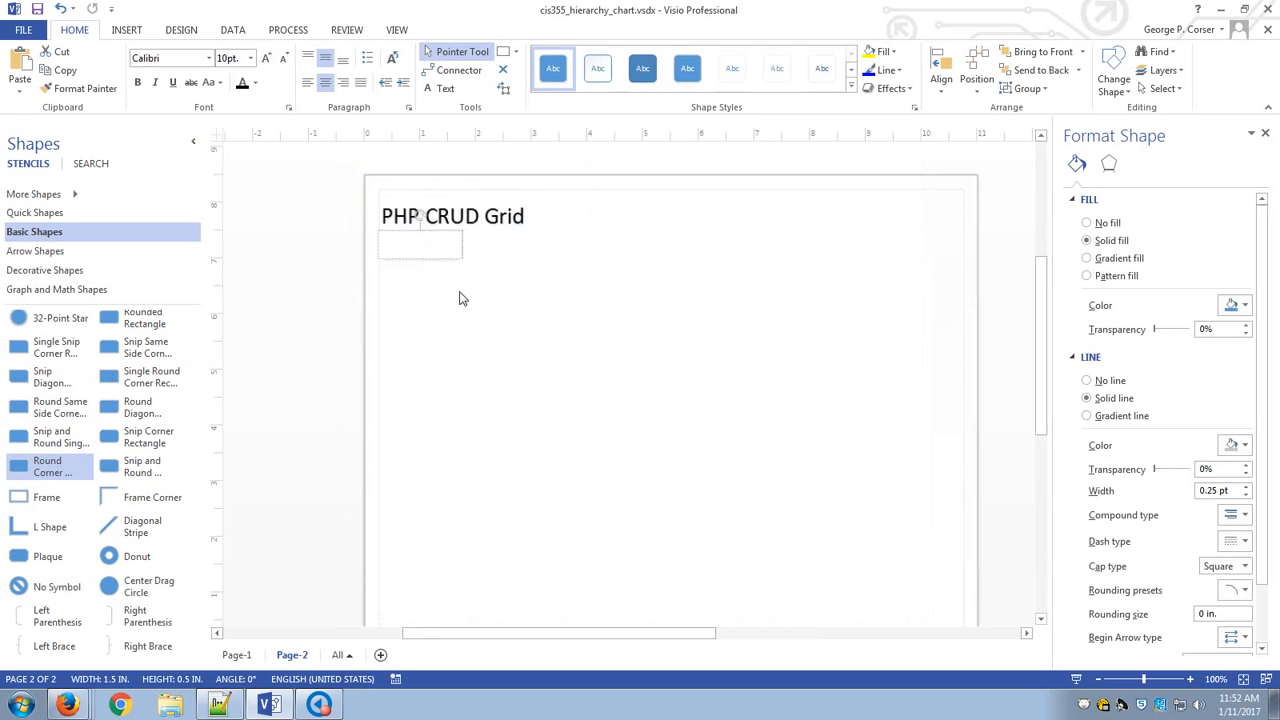
type("Create")
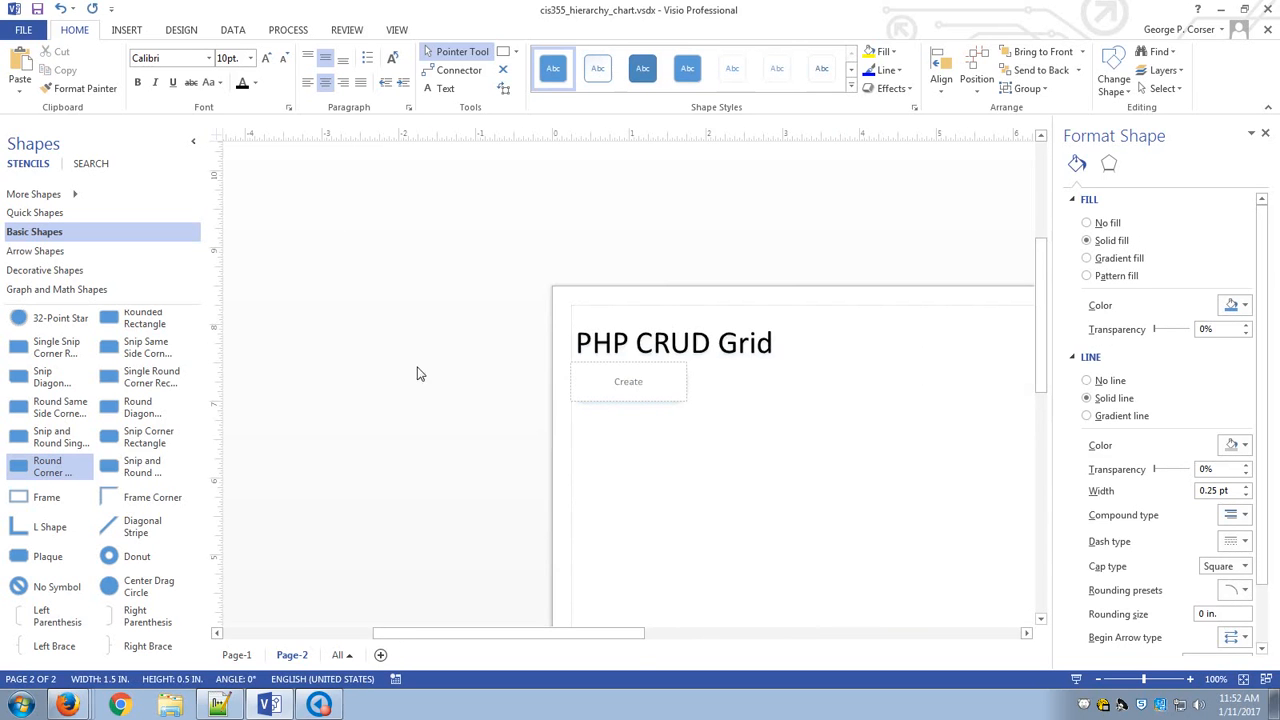
left_click(418, 374)
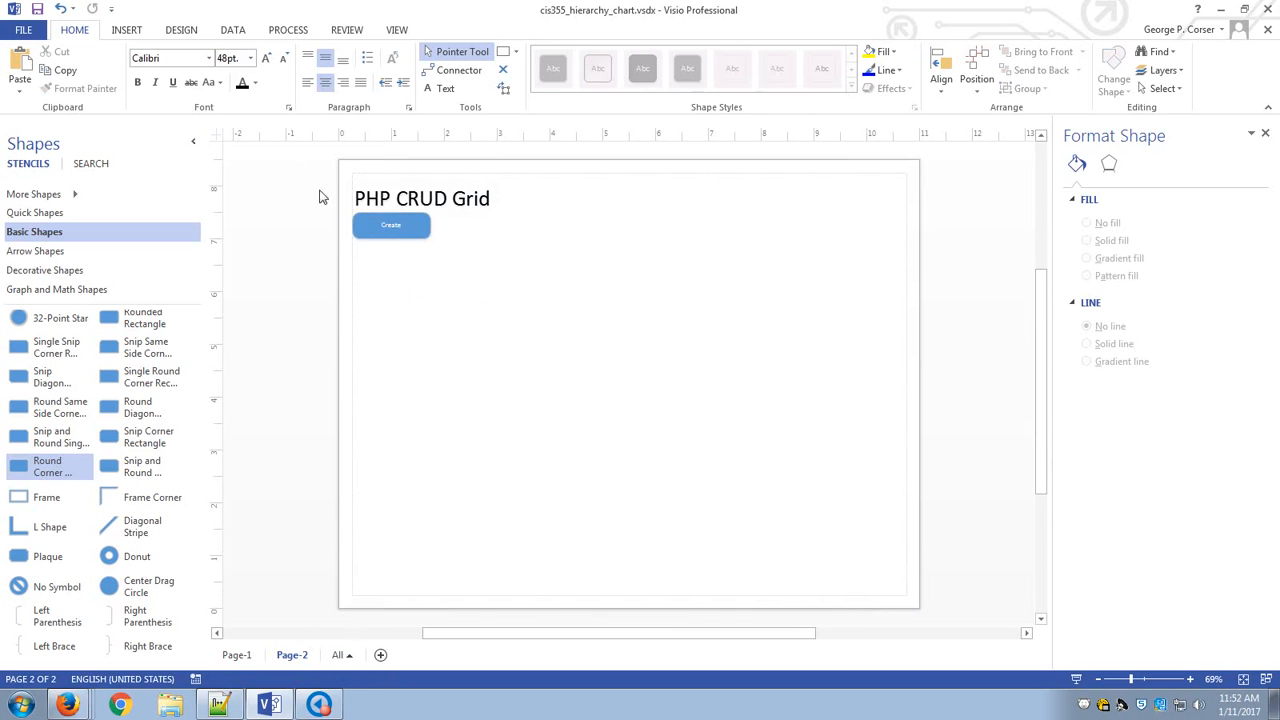
- Enlarge the font size of the Create button's label so it fills the button better
left_click(397, 233)
left_click(251, 60)
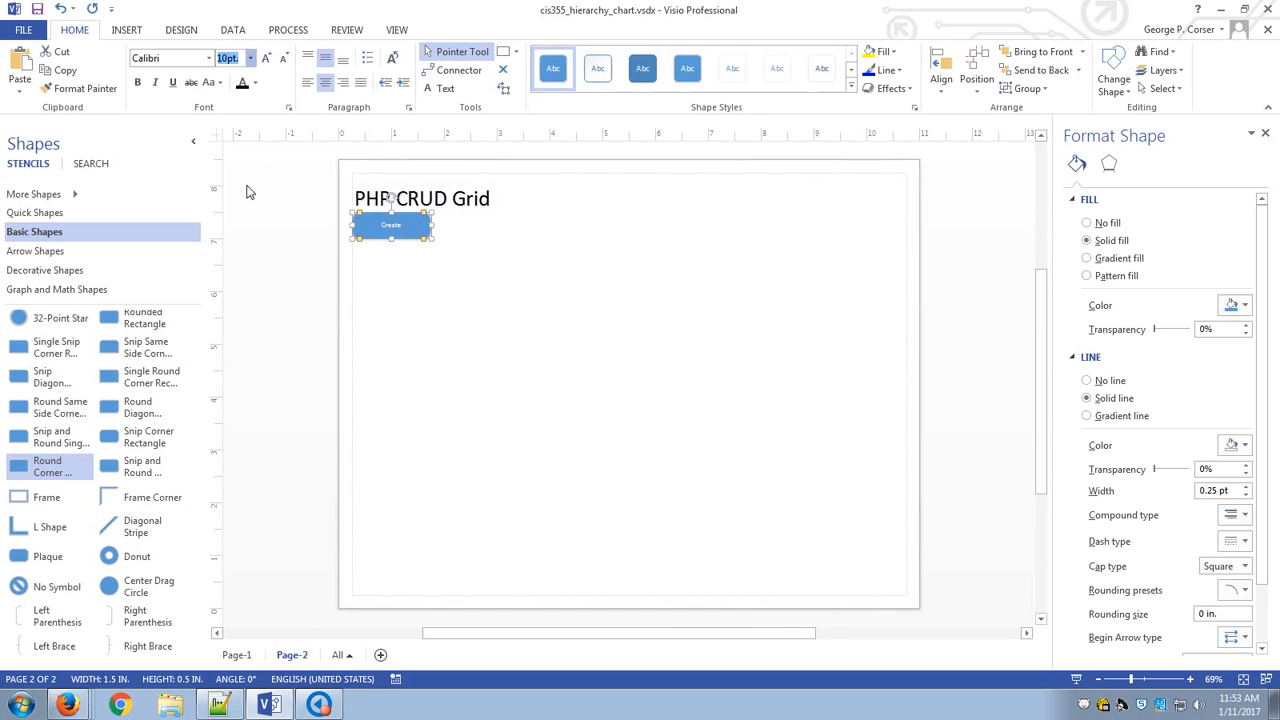
type("48")
key("Return")
left_click(343, 277)
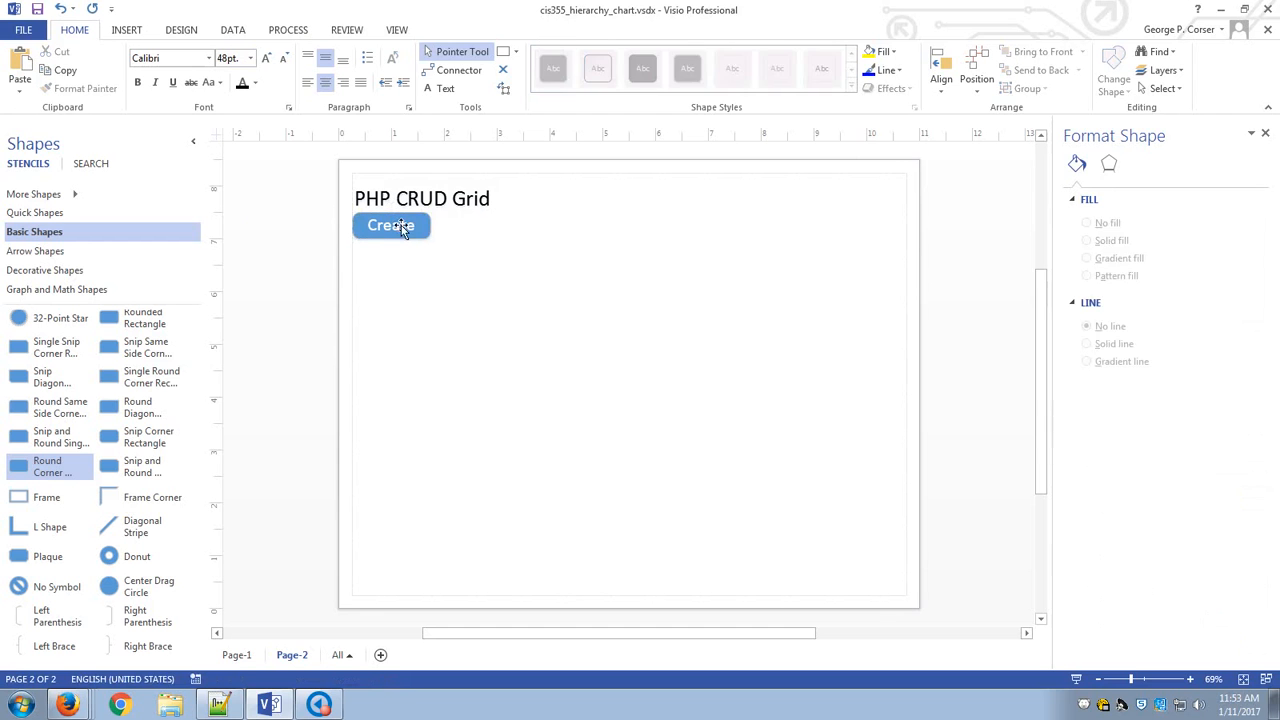
- Fill the Create button with green and compare the mockup with the tutorial.php page in the browser
left_click(401, 225)
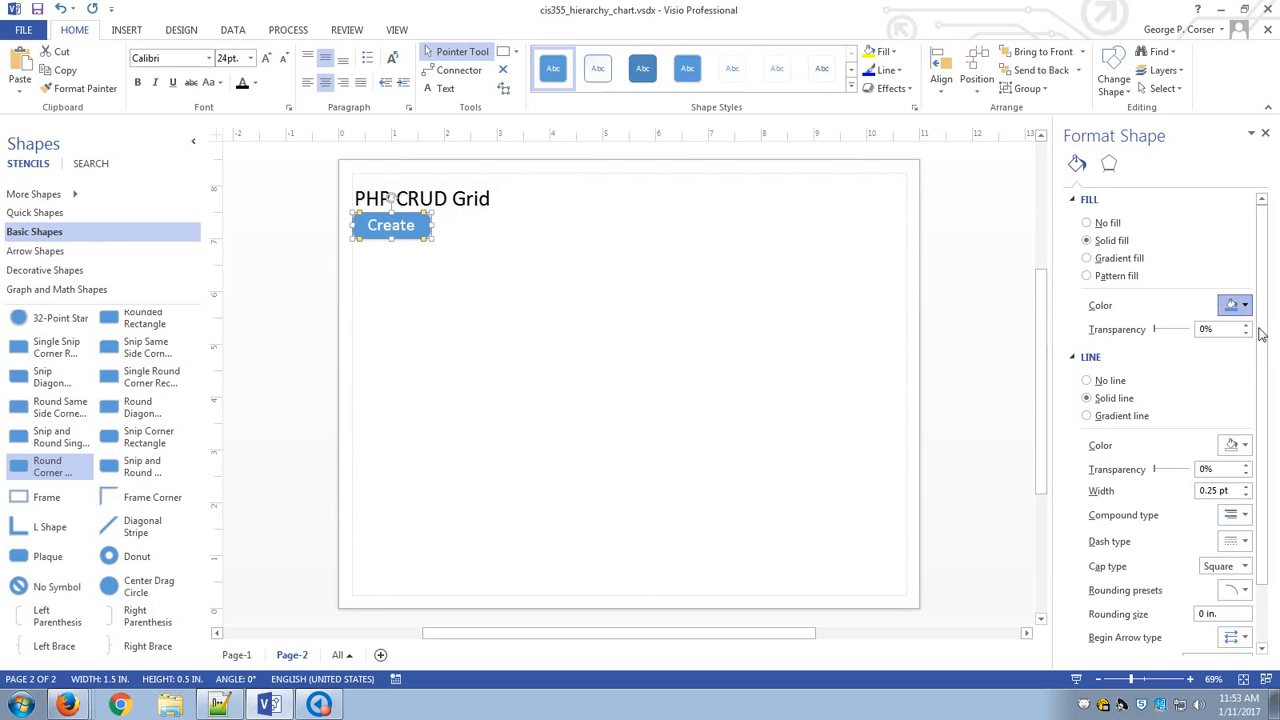
left_click(691, 306)
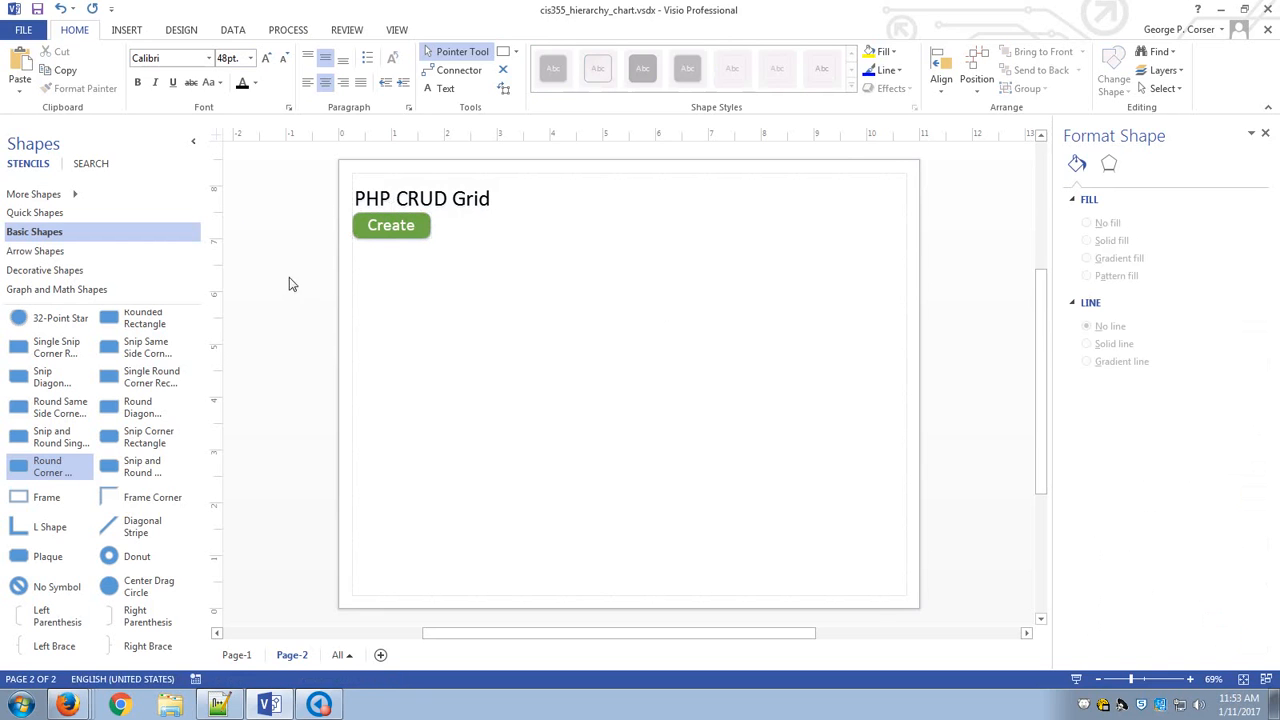
key("alt+Tab")
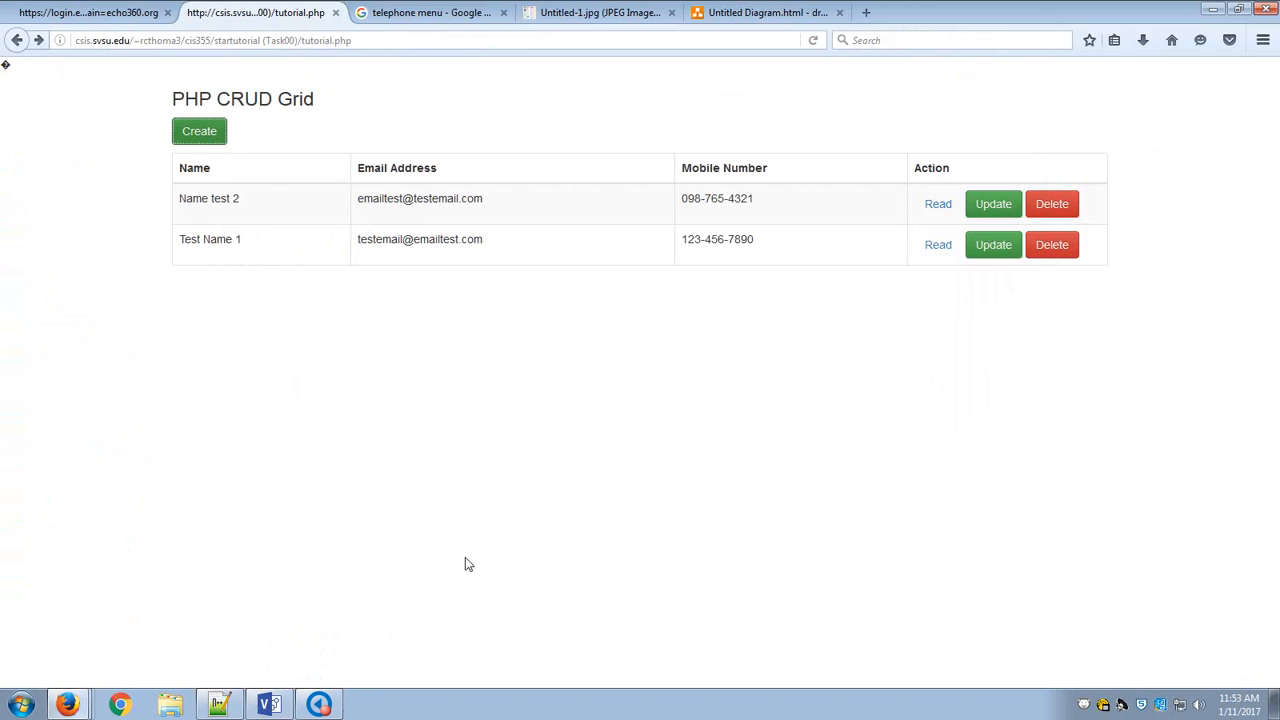
key("alt+Tab")
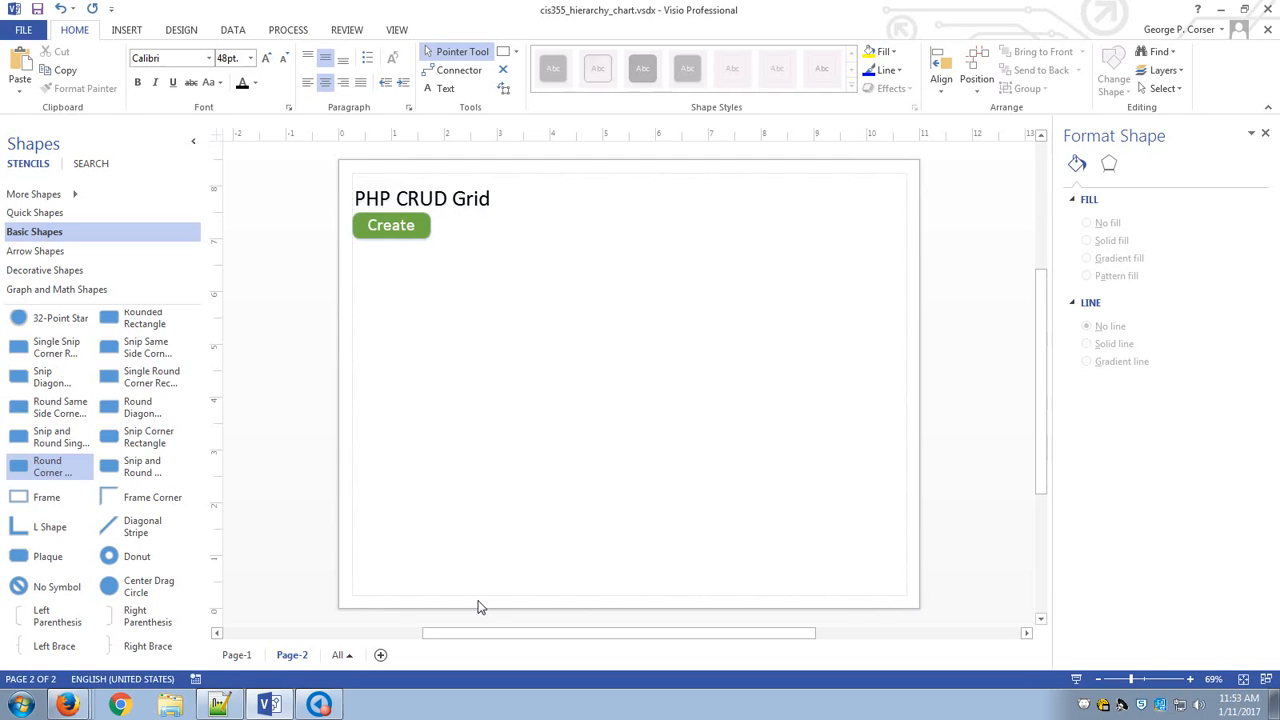
- In a new Firefox tab, search Google for "star tutorial" and open the Star Tutorial website
key("alt+Tab")
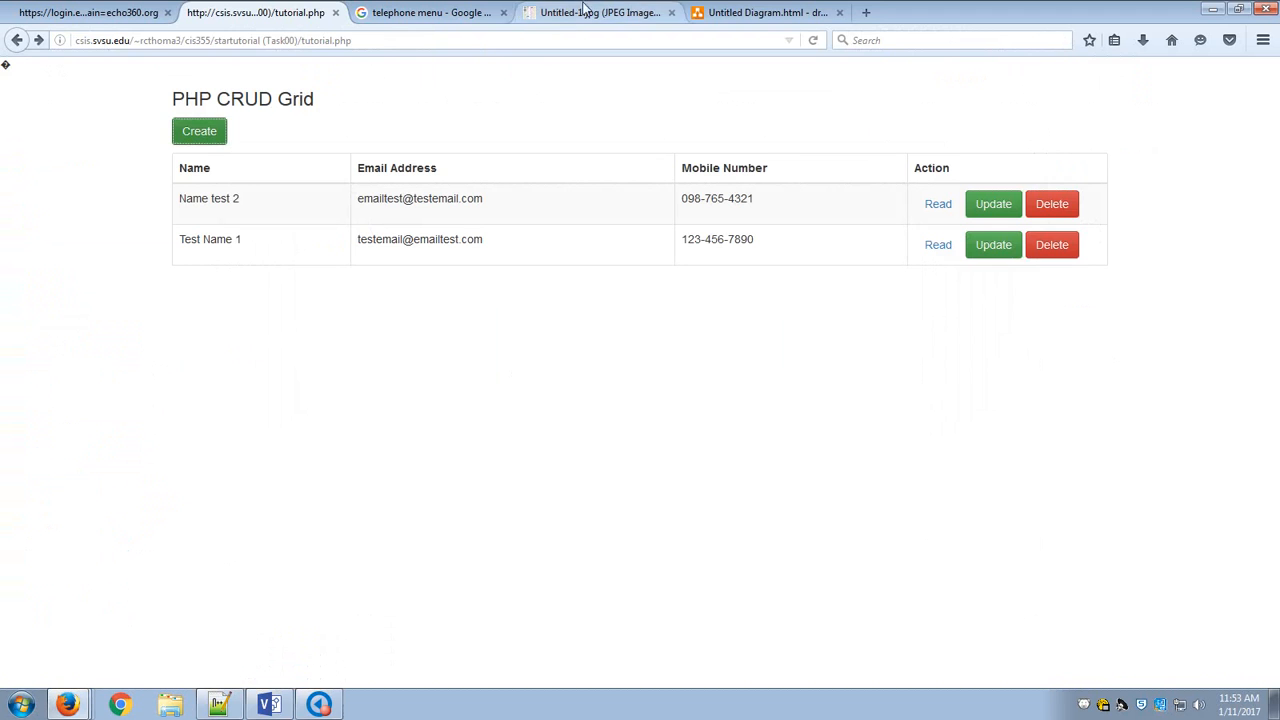
left_click(868, 13)
type("s")
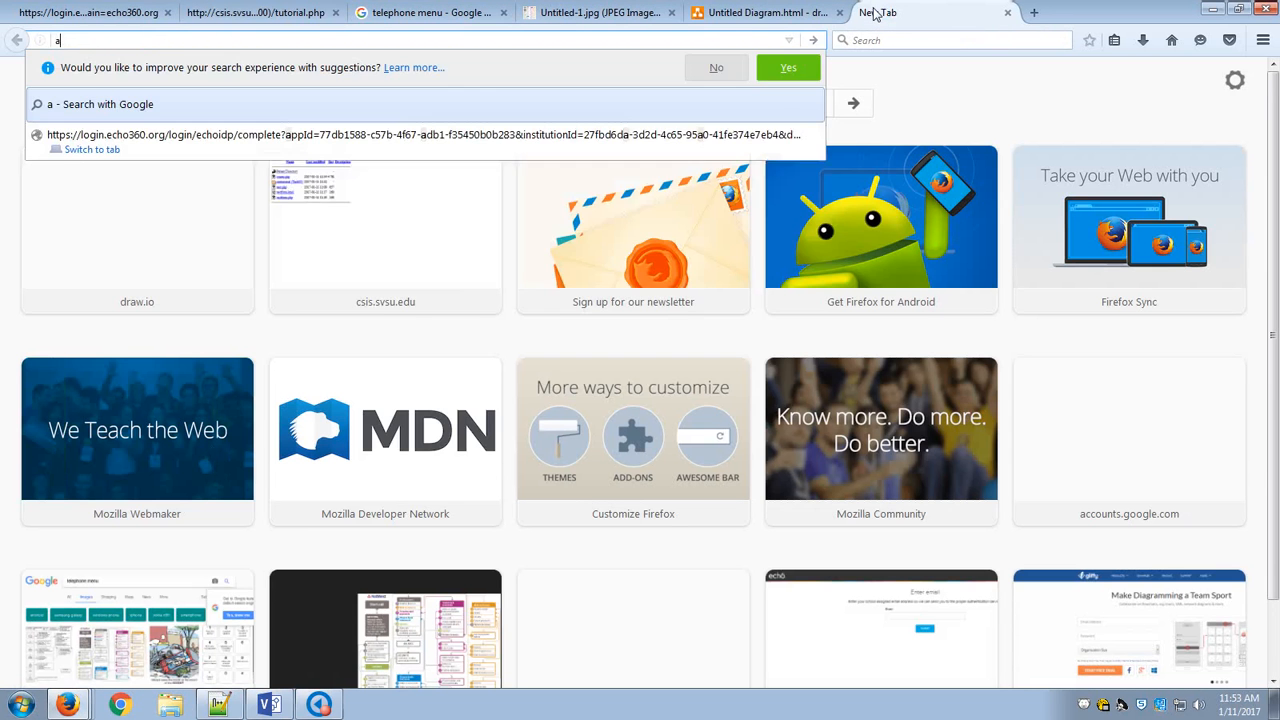
key("BackSpace")
type("st")
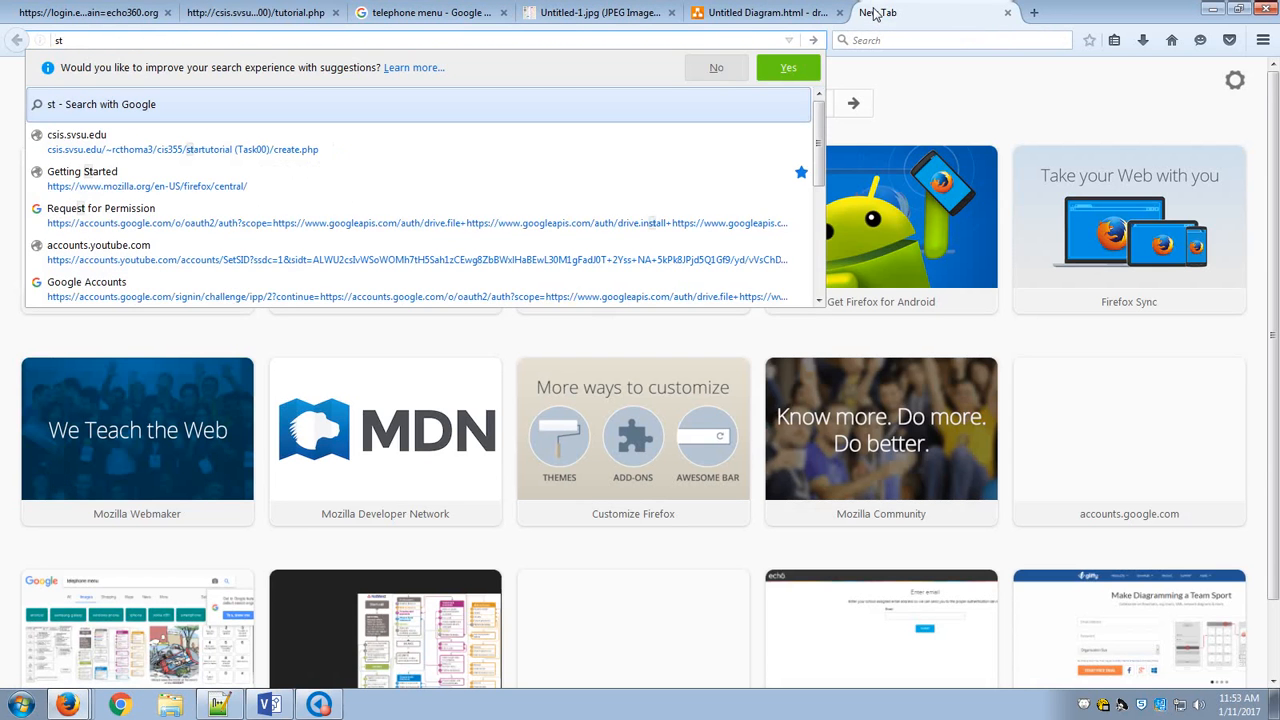
type("ar t")
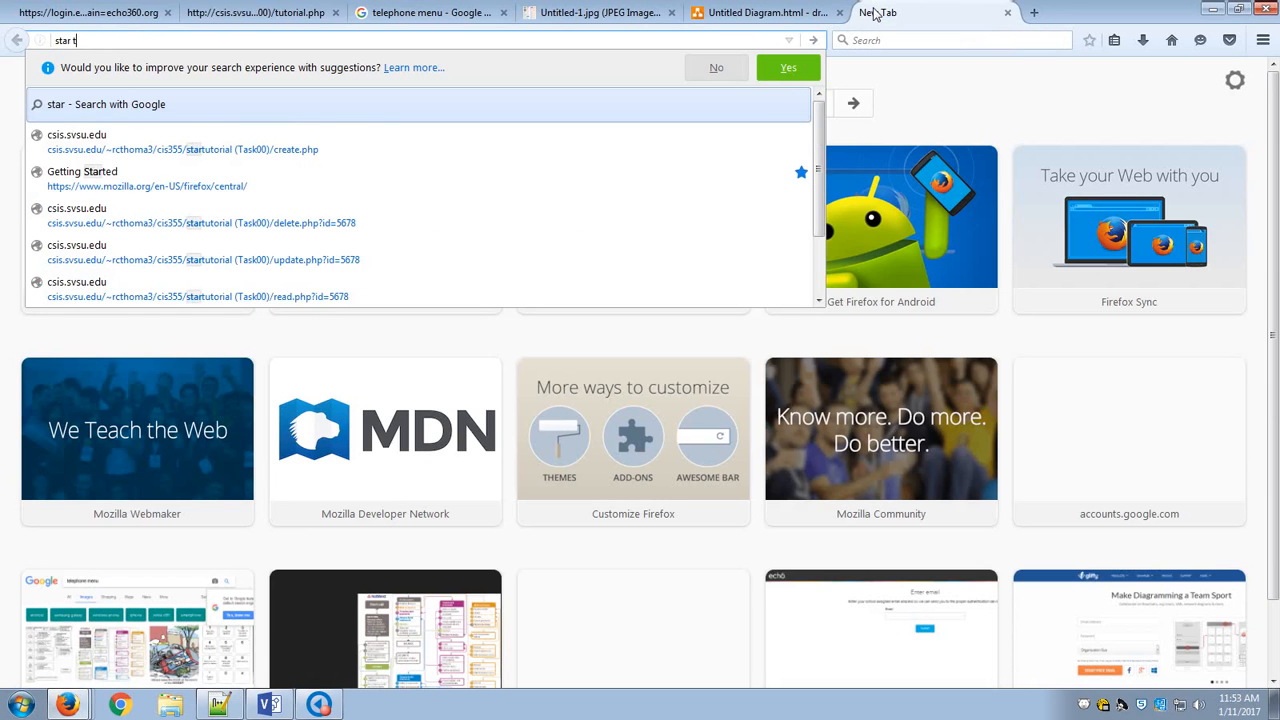
type("utorial")
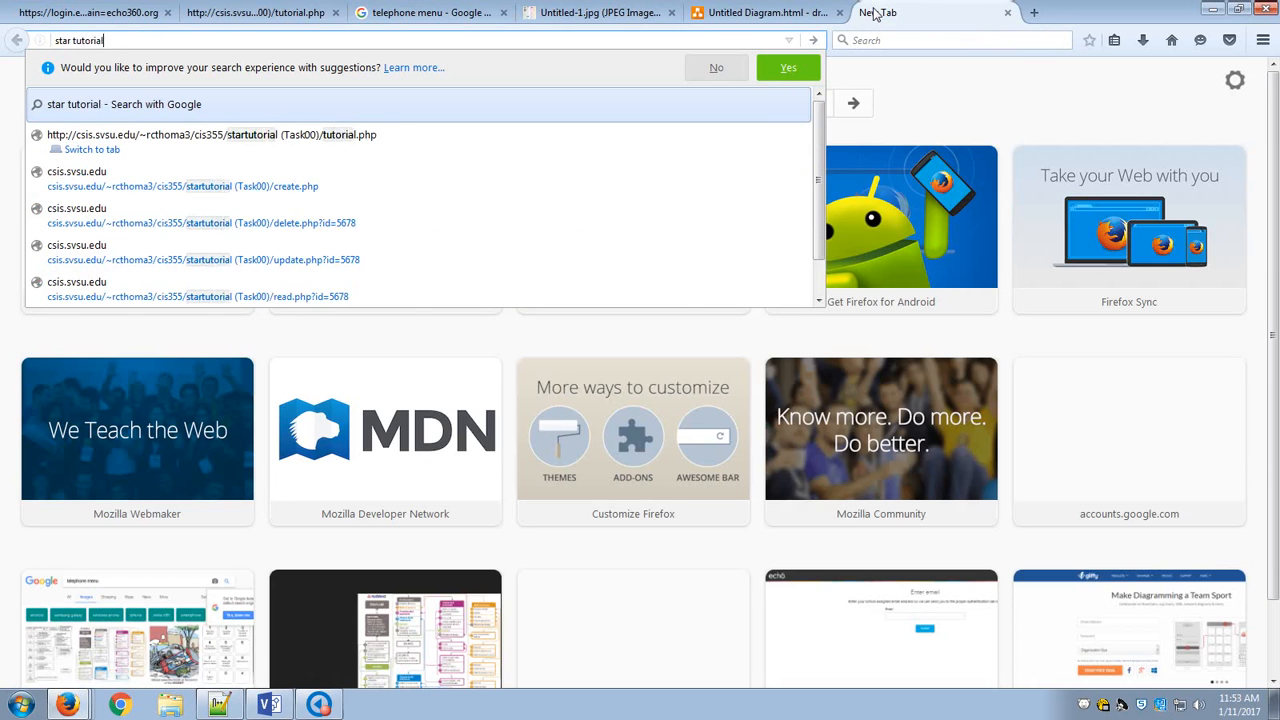
key("Return")
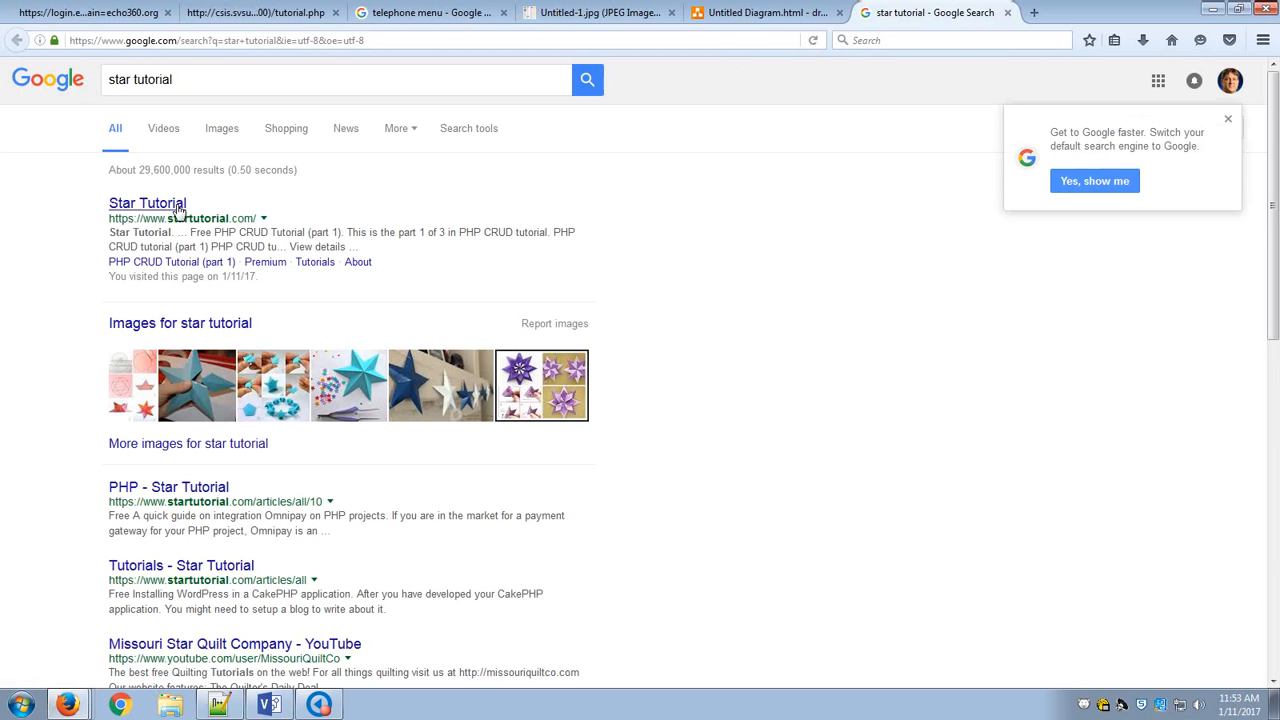
left_click(177, 207)
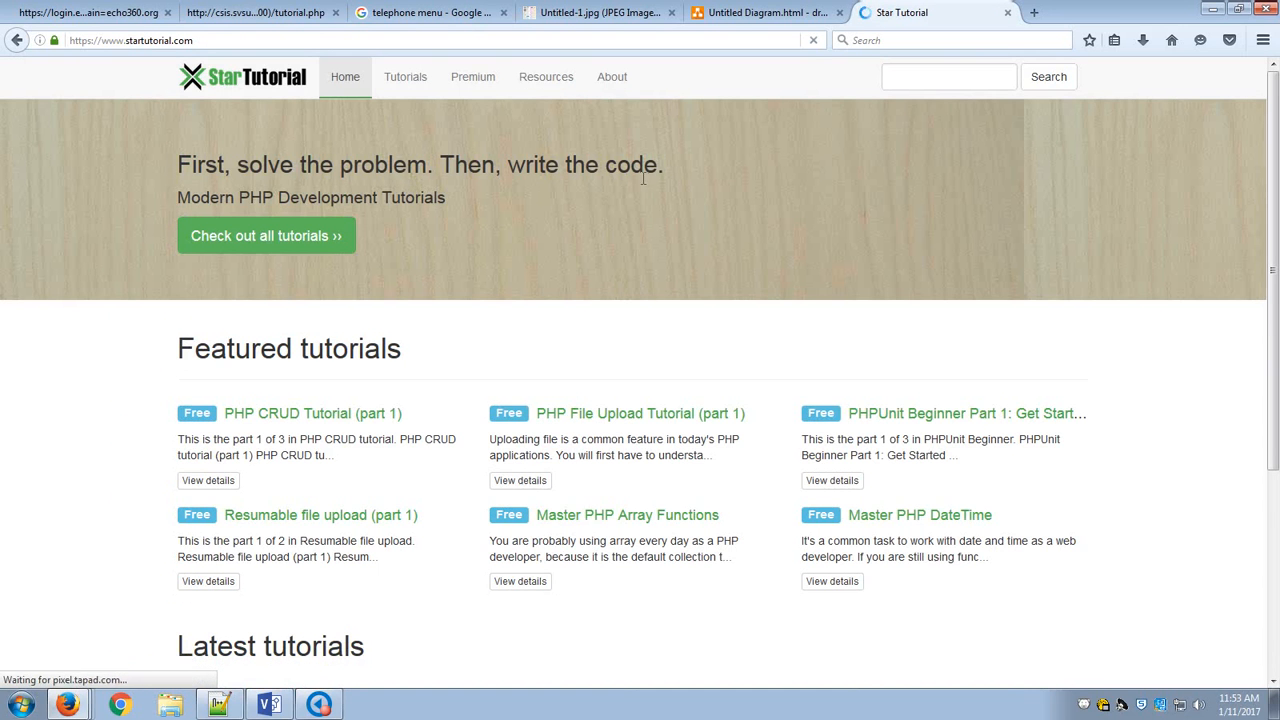
- Look at the Visio mockup again, switch to the browser and examine the Gmail mockup in draw.io's Untitled Diagram.html
key("alt+Tab")
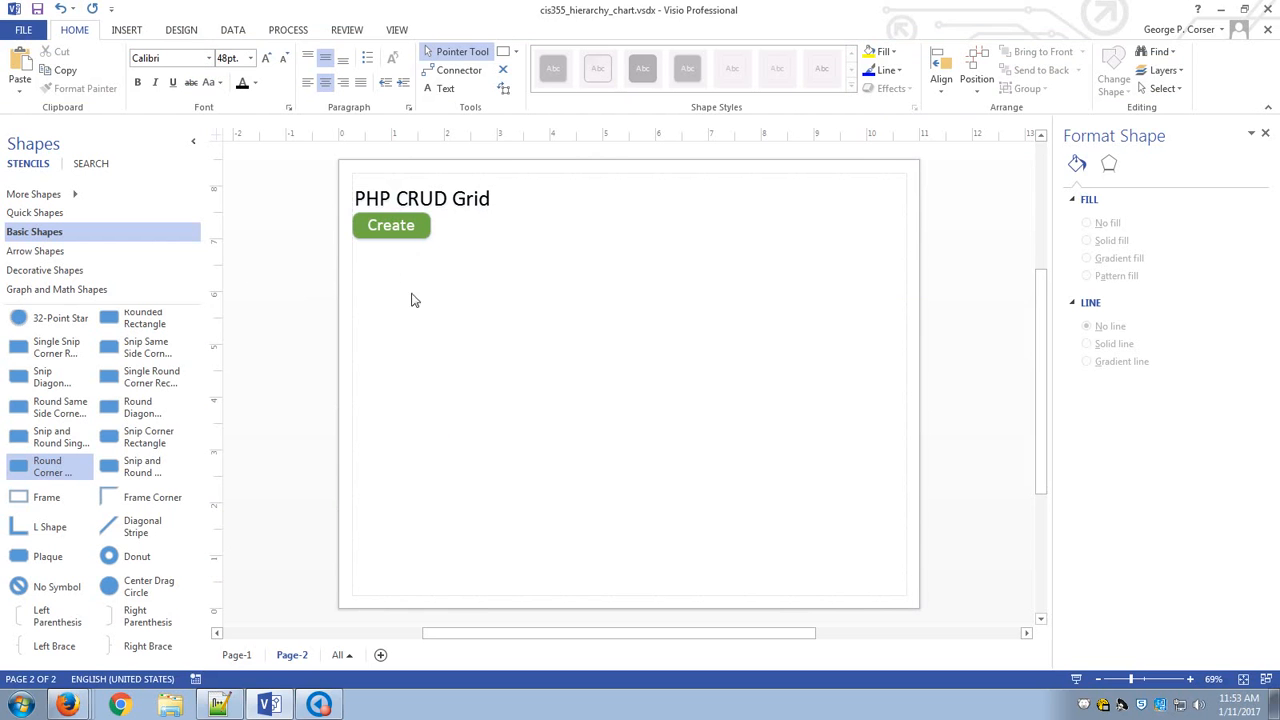
key("alt+Tab")
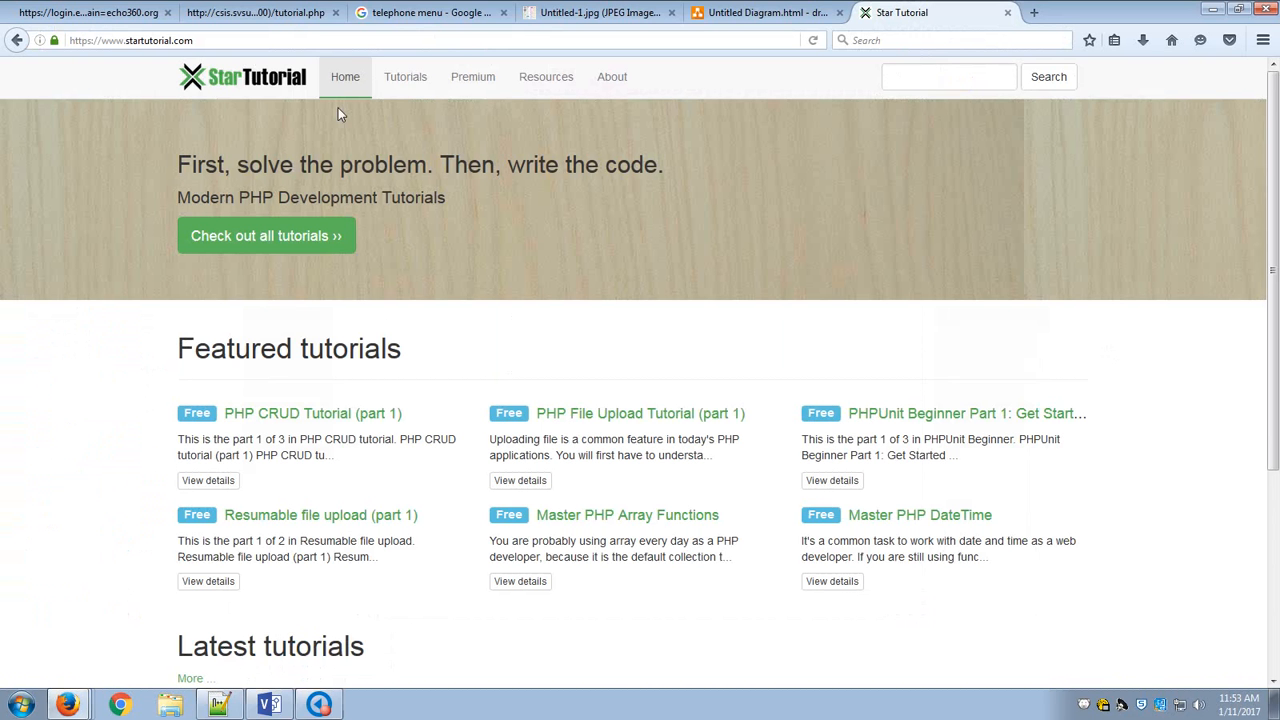
left_click(730, 14)
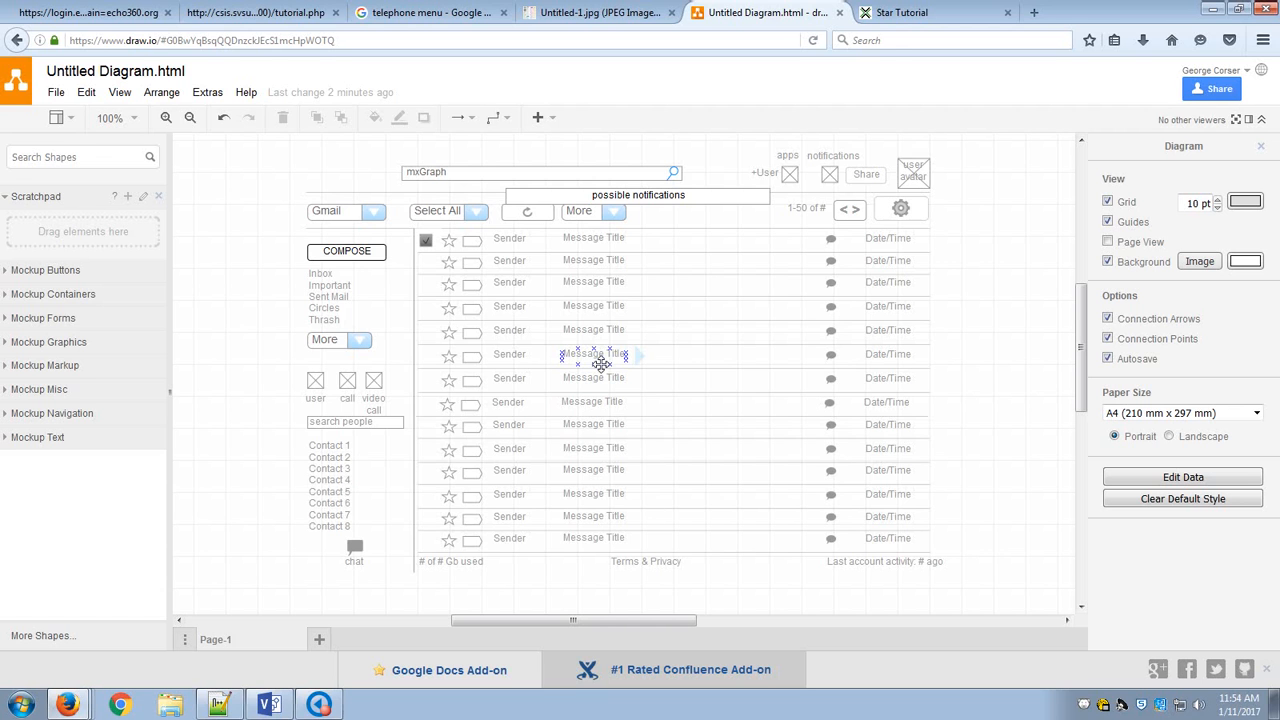
left_click_drag(600, 364, 536, 354)
- Switch back to Visio and display the PHP file hierarchy chart on Page-1
key("alt+Tab")
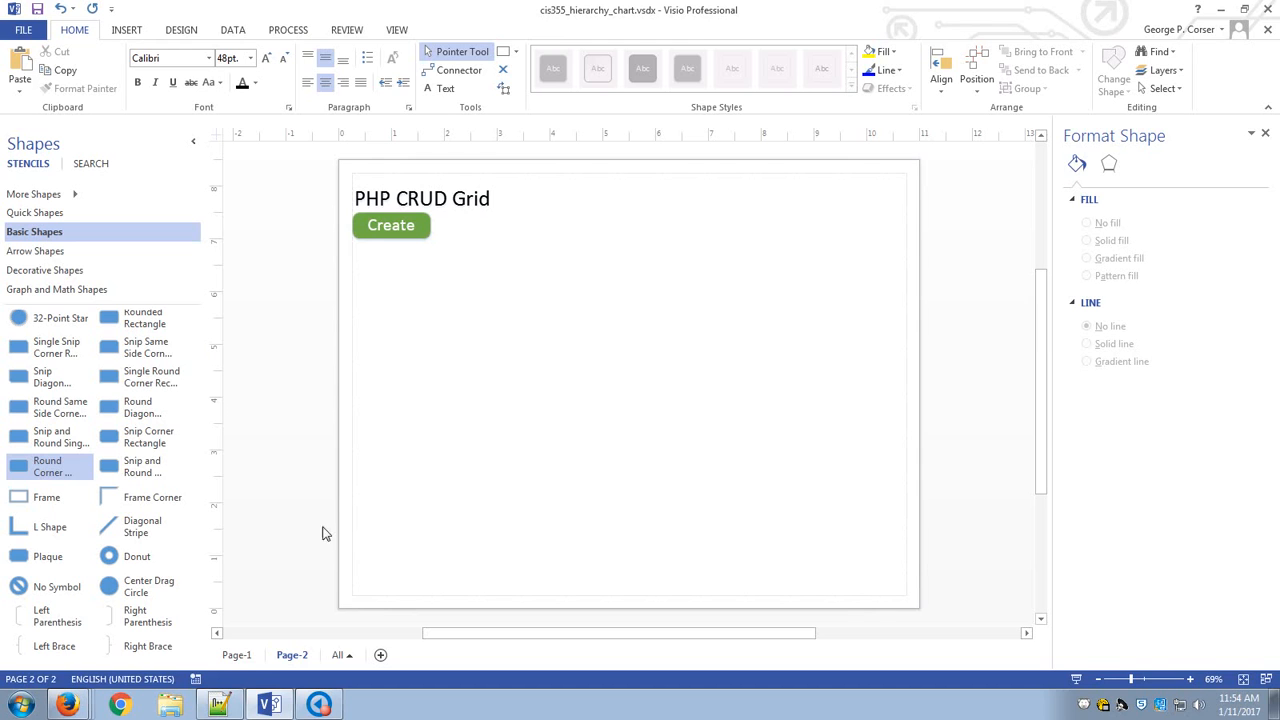
left_click(270, 705)
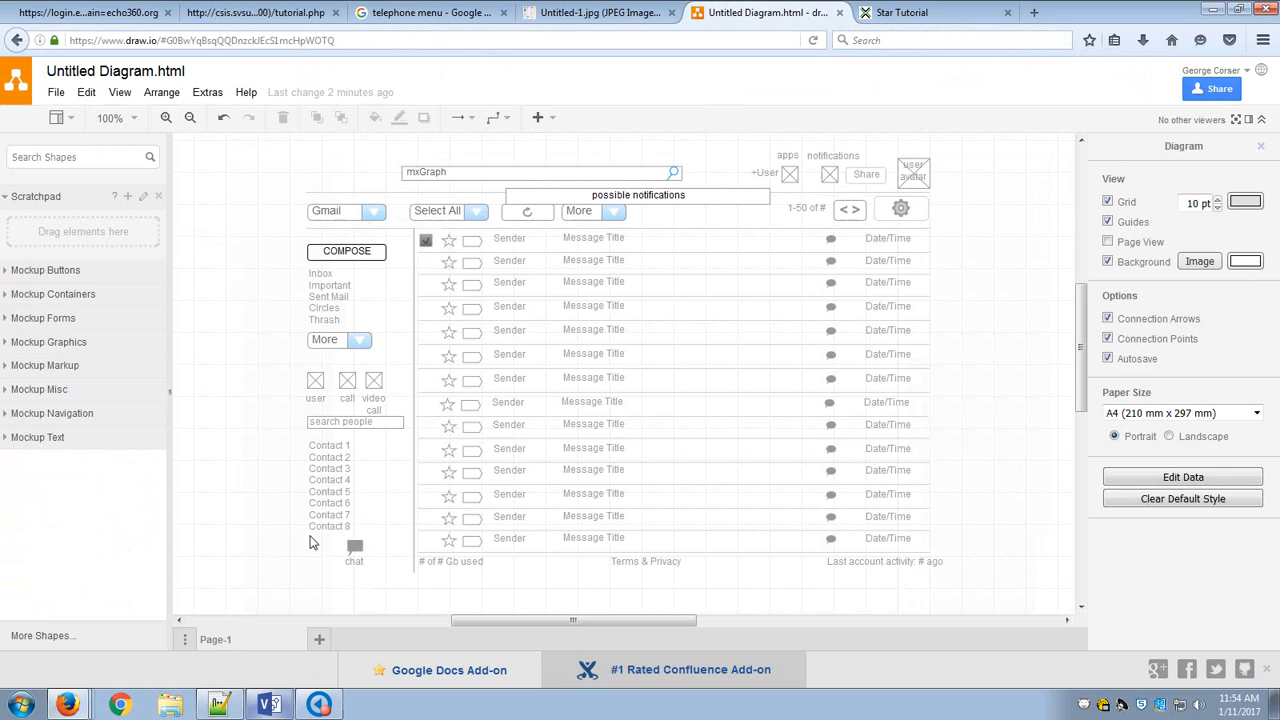
left_click(270, 705)
left_click(243, 655)
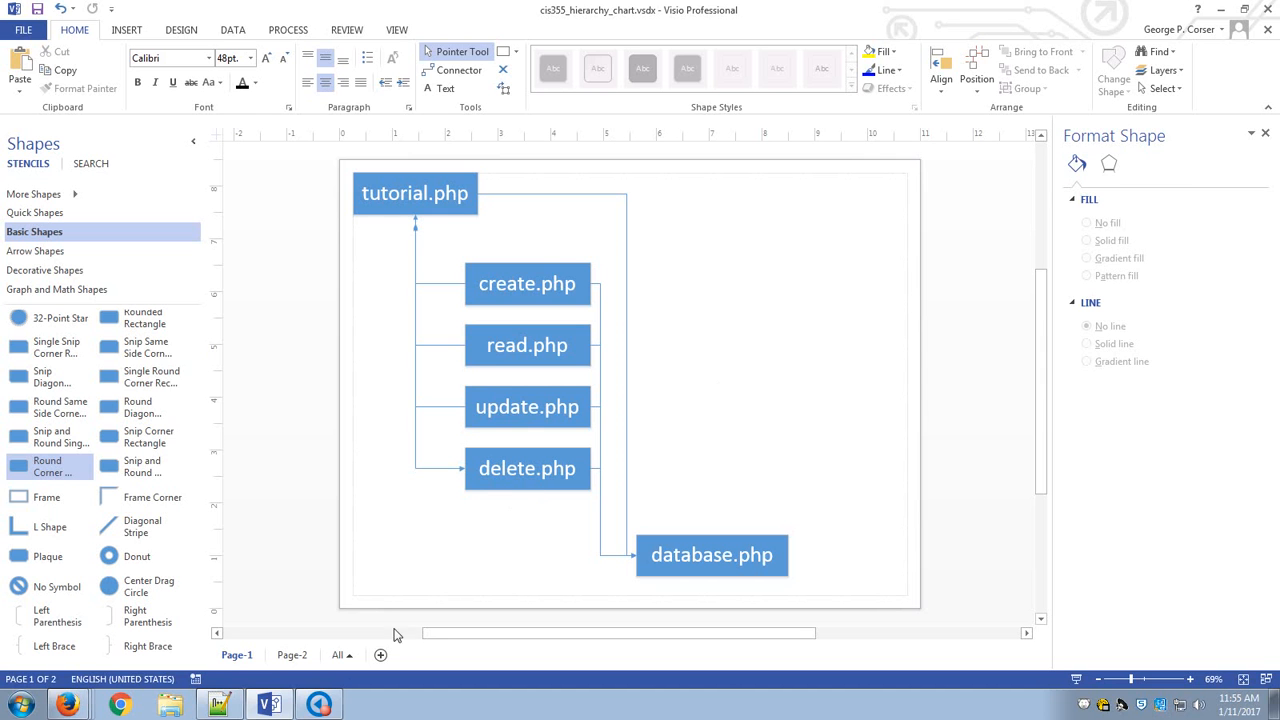
- Switch to draw.io, start a new diagram and show the Software Design templates
left_click(268, 705)
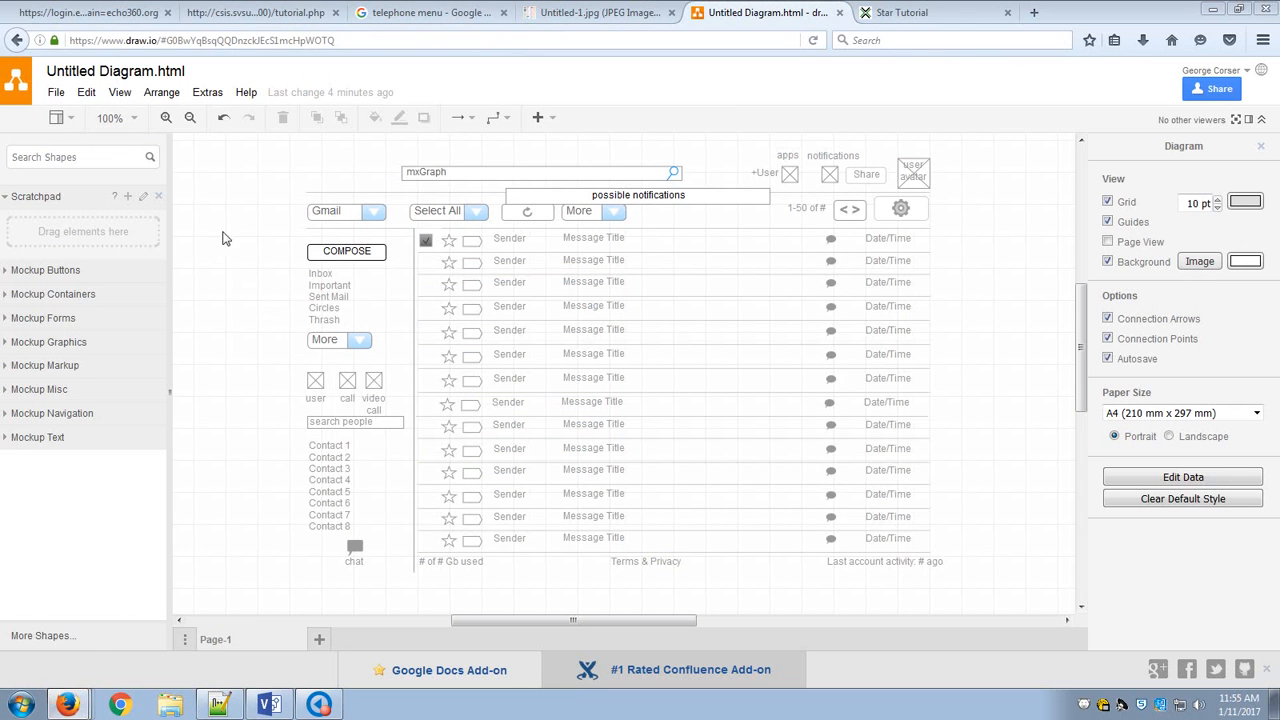
left_click(56, 91)
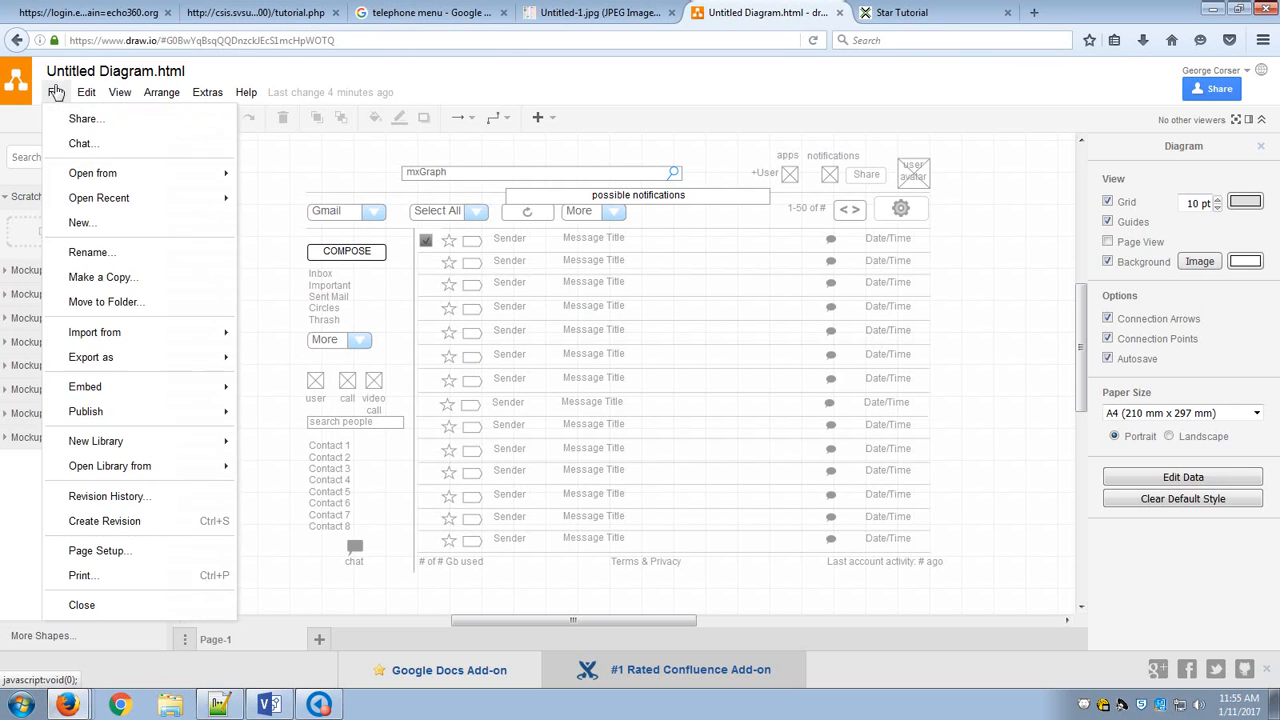
left_click(96, 223)
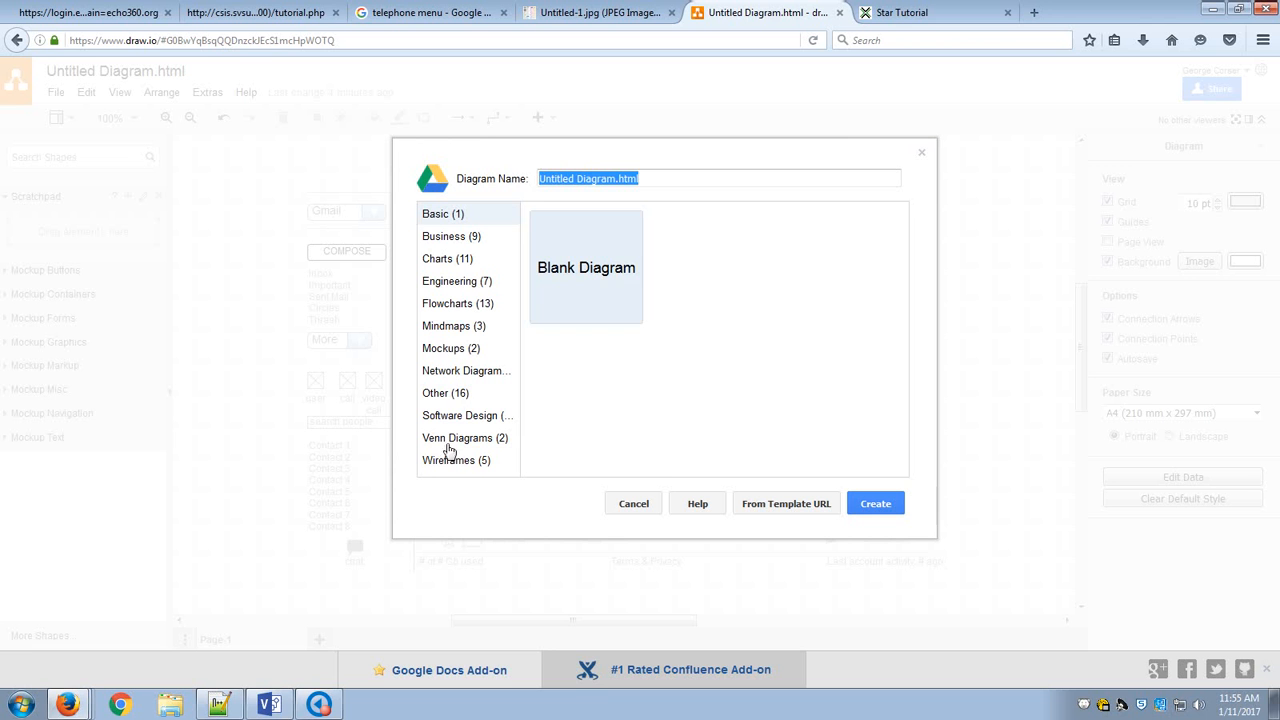
left_click(443, 419)
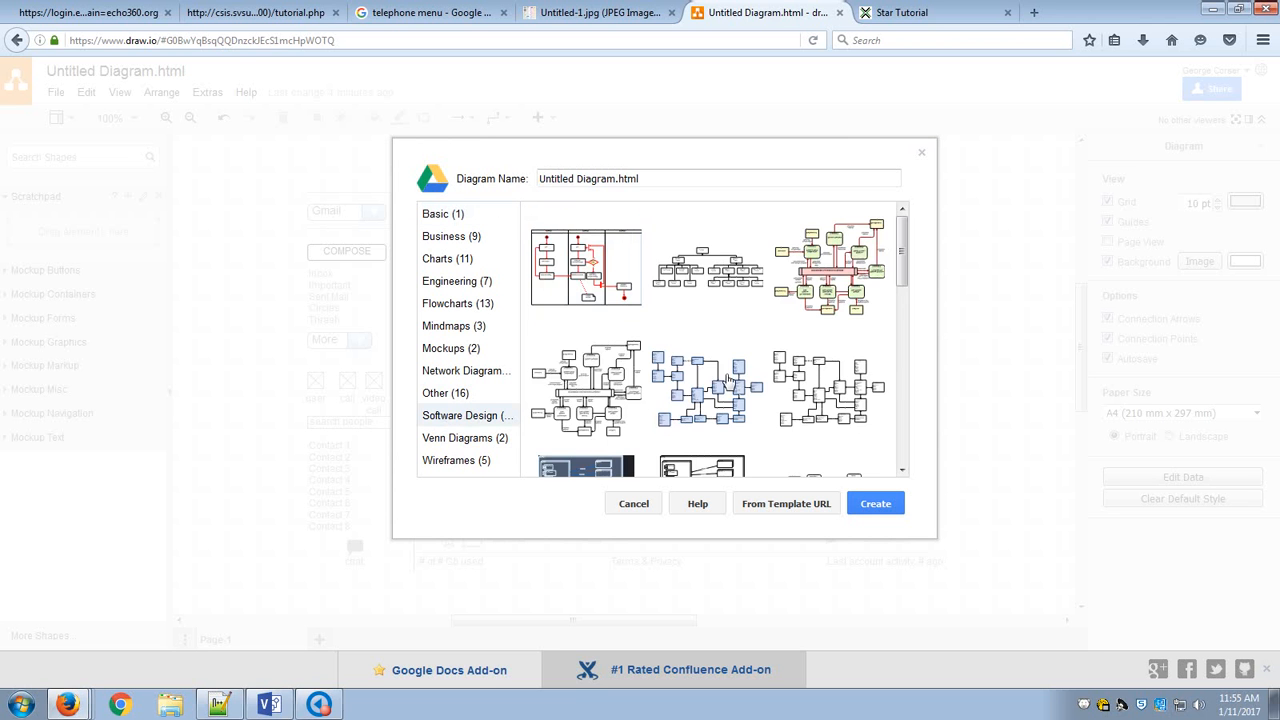
- Examine the Software Design template thumbnails to see which diagram types draw.io offers
scroll(730, 380, "down", 5)
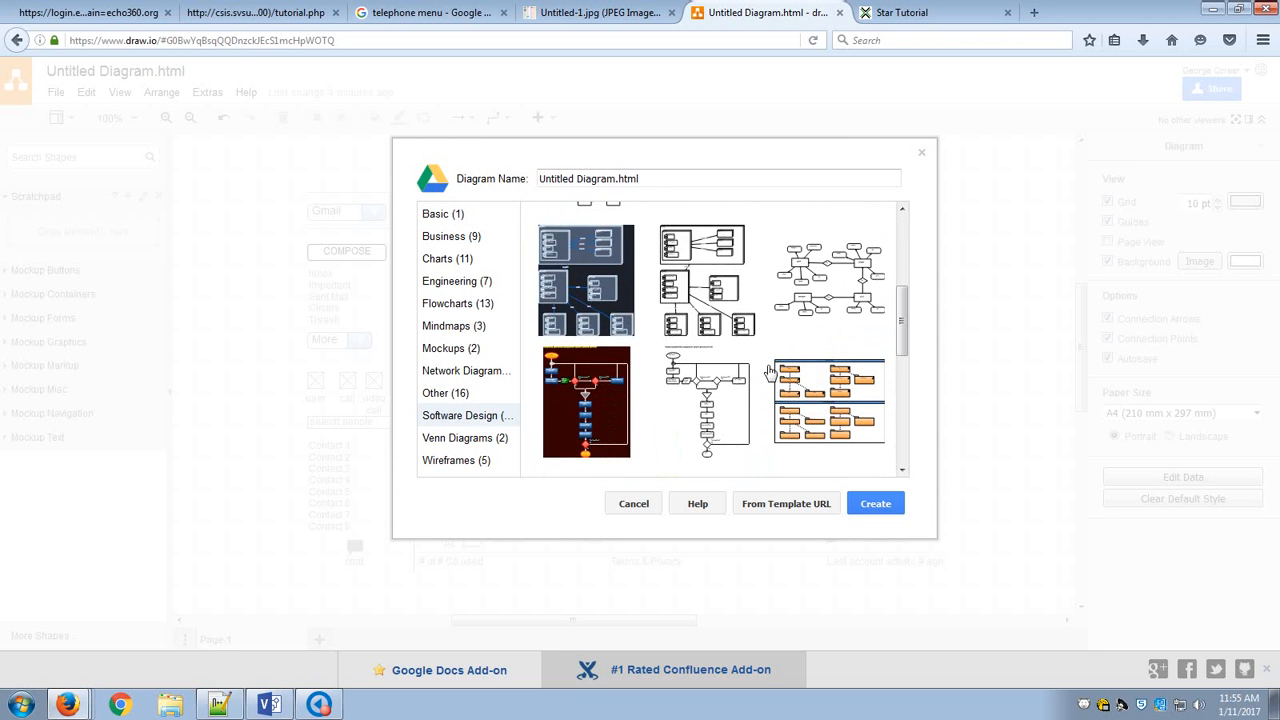
scroll(768, 375, "down", 3)
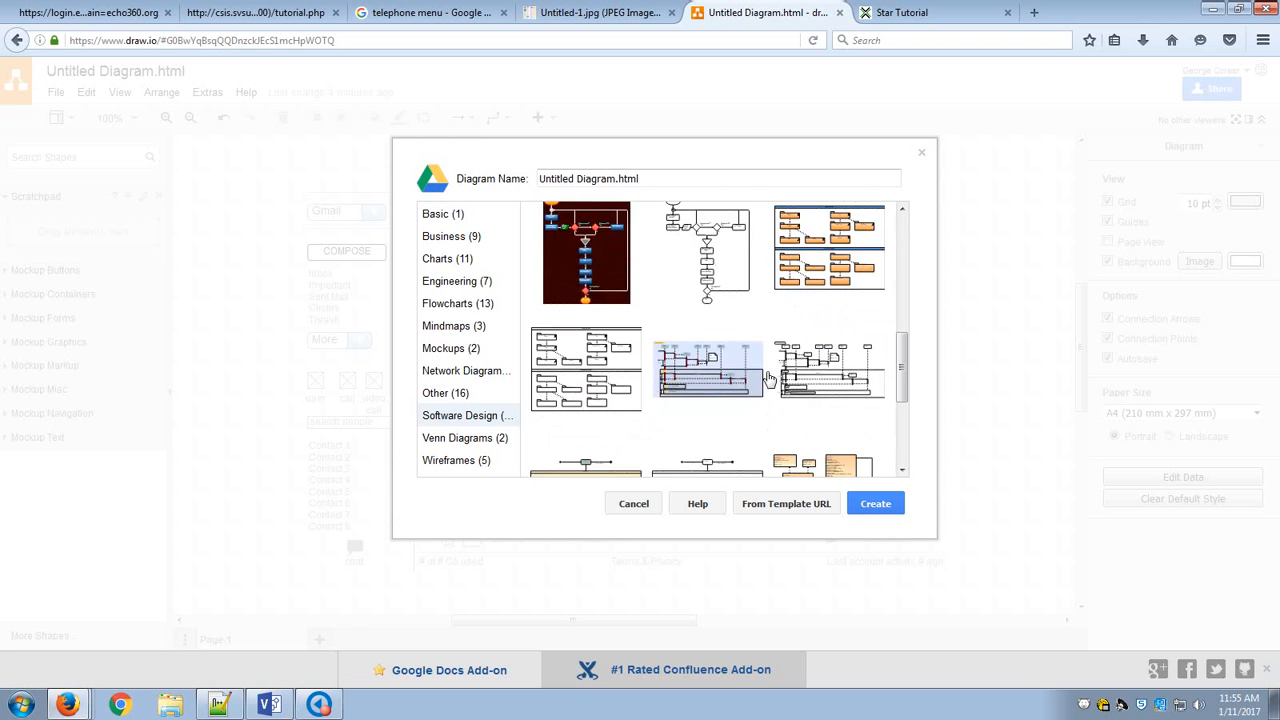
scroll(768, 380, "down", 4)
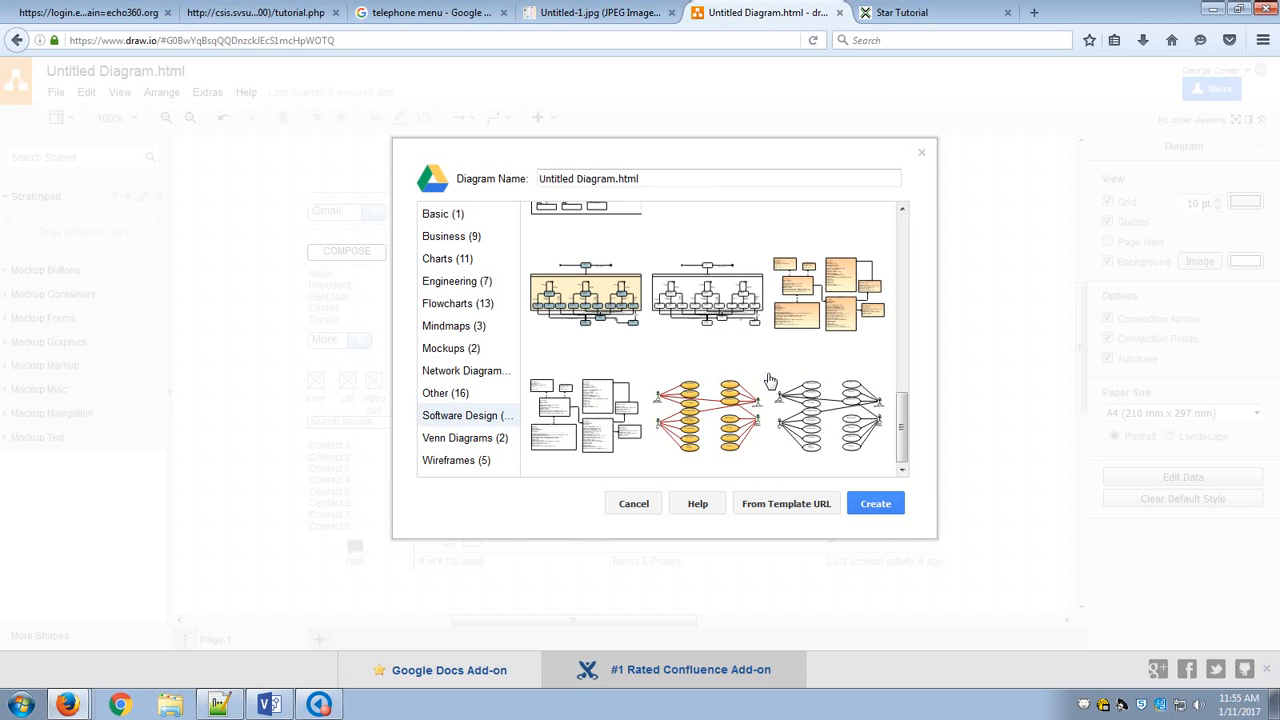
scroll(670, 430, "up", 2)
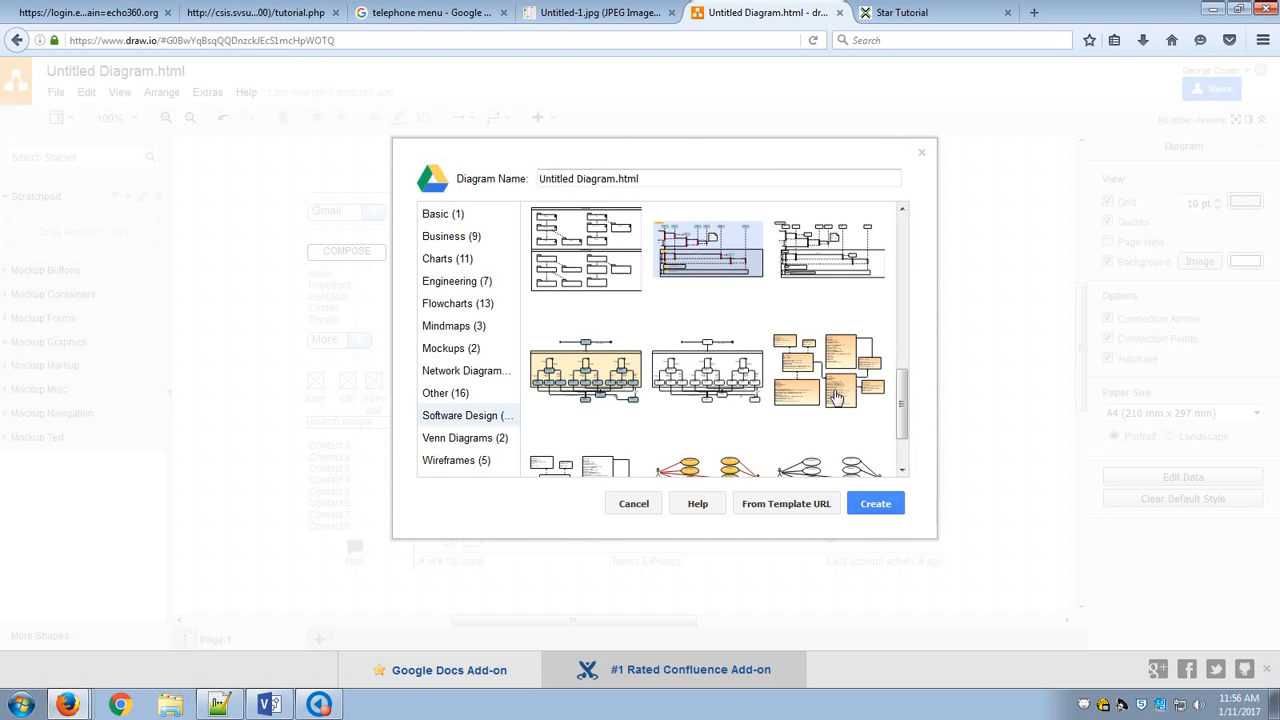
scroll(830, 400, "down", 1)
scroll(836, 398, "down", 1)
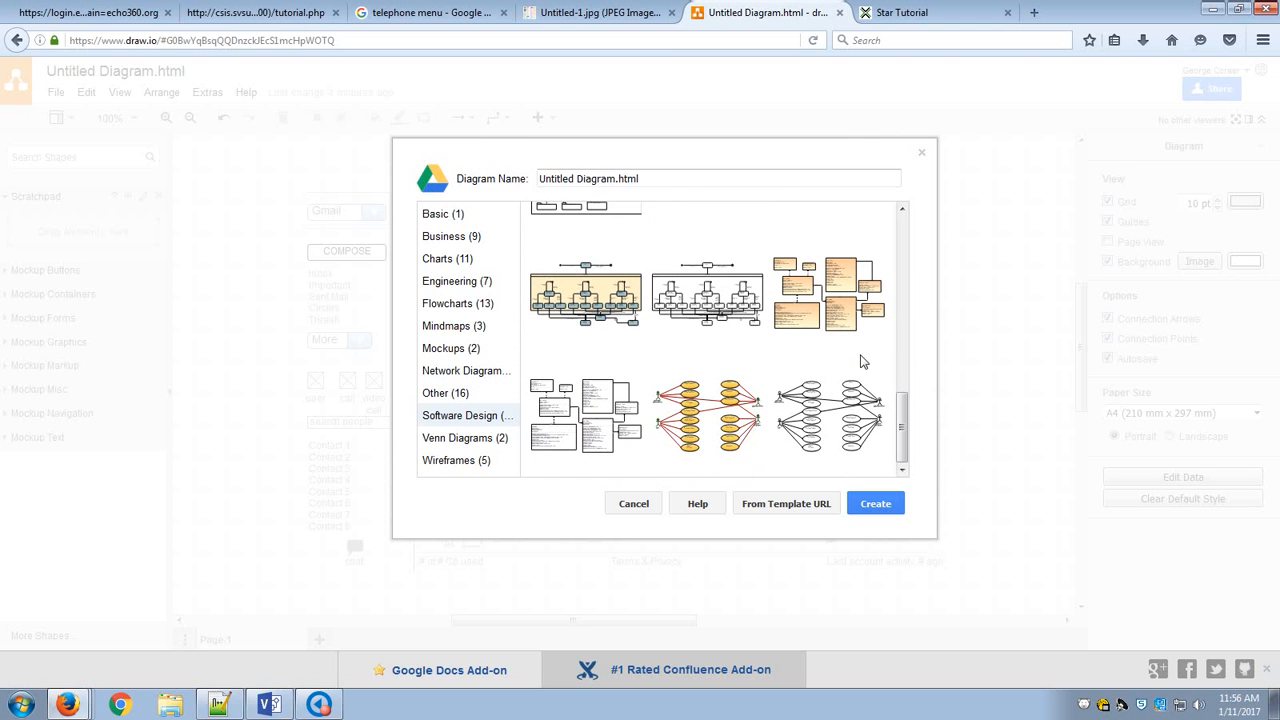
scroll(830, 352, "up", 1)
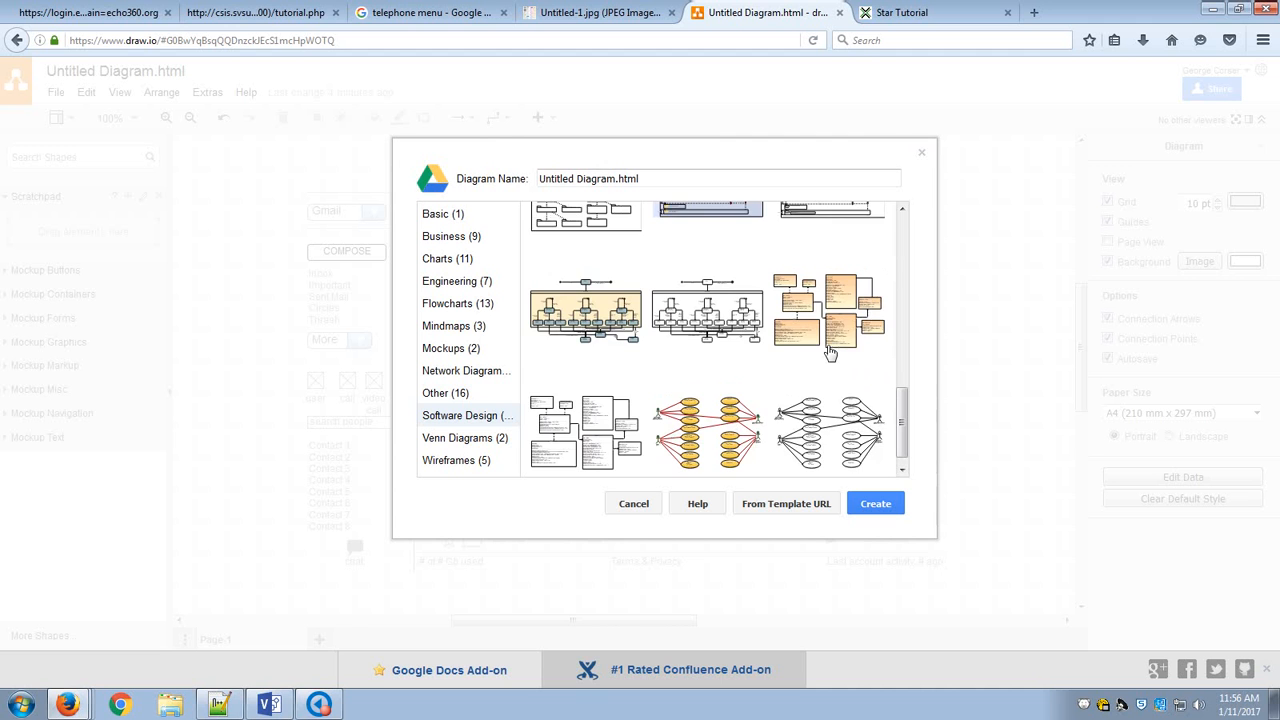
scroll(830, 352, "up", 2)
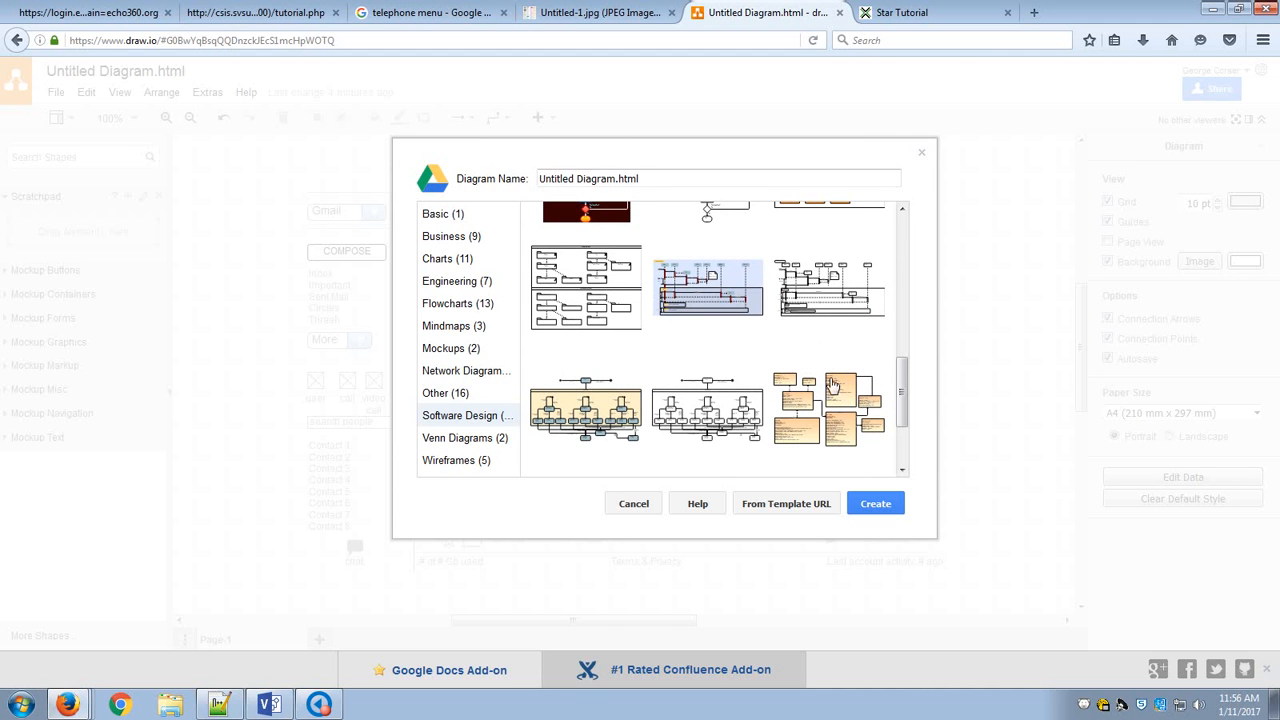
scroll(815, 385, "up", 3)
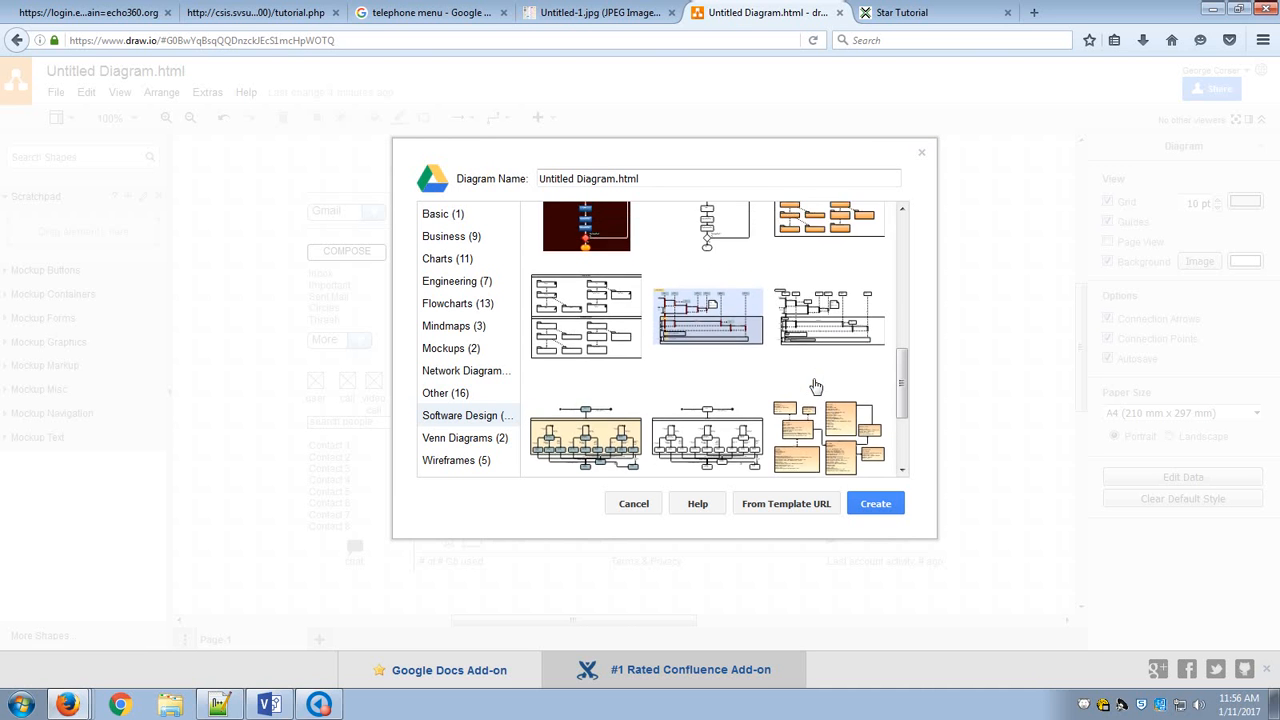
scroll(815, 405, "up", 1)
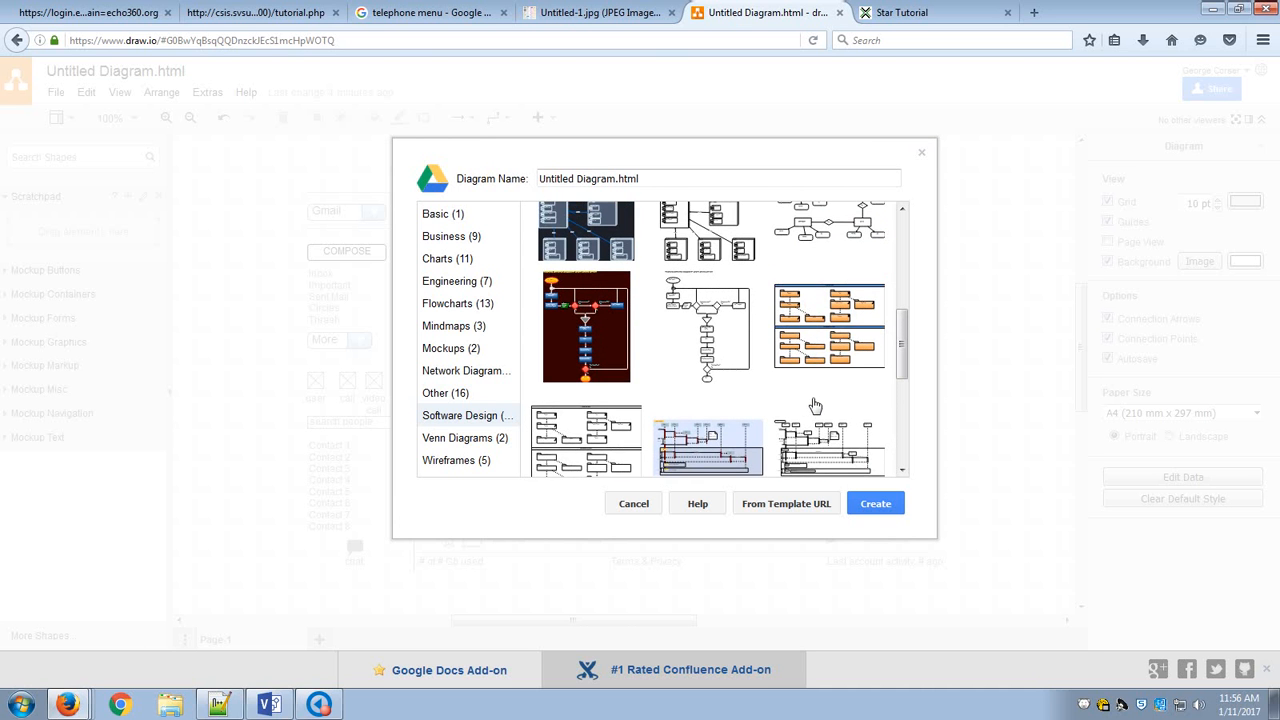
scroll(815, 405, "up", 3)
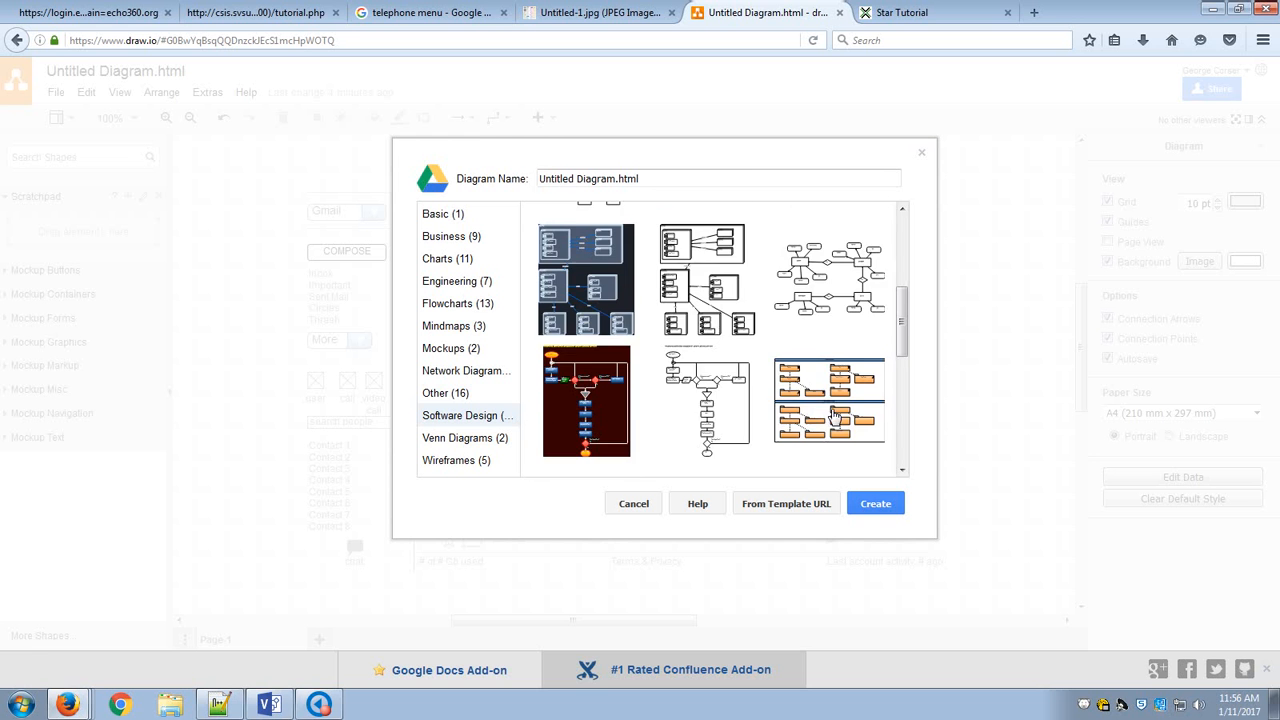
scroll(835, 414, "down", 5)
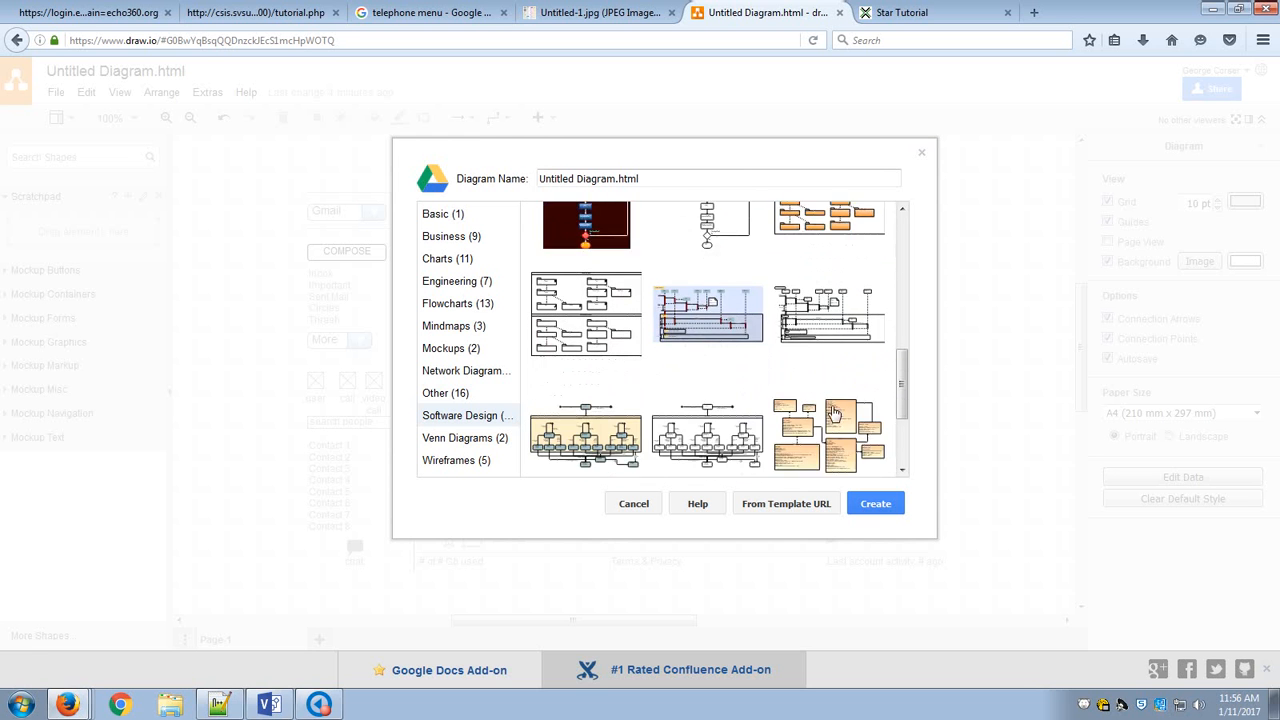
scroll(835, 414, "down", 5)
scroll(820, 402, "up", 3)
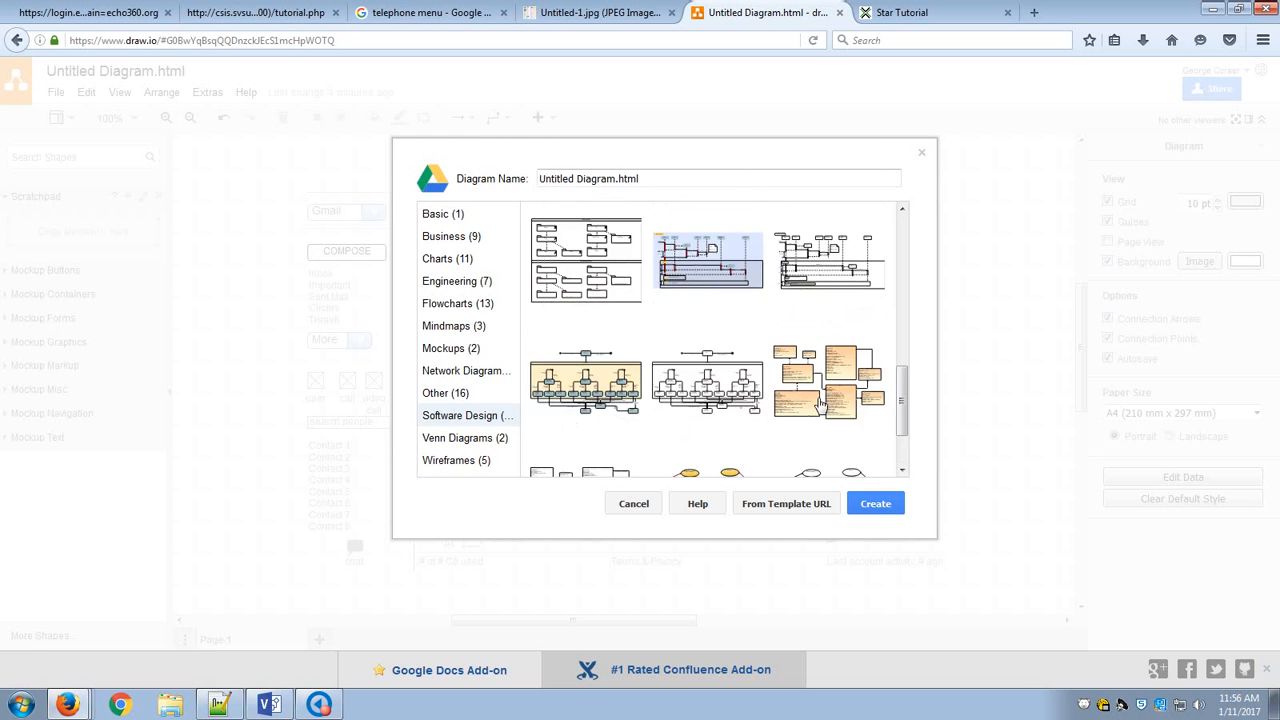
scroll(820, 402, "up", 5)
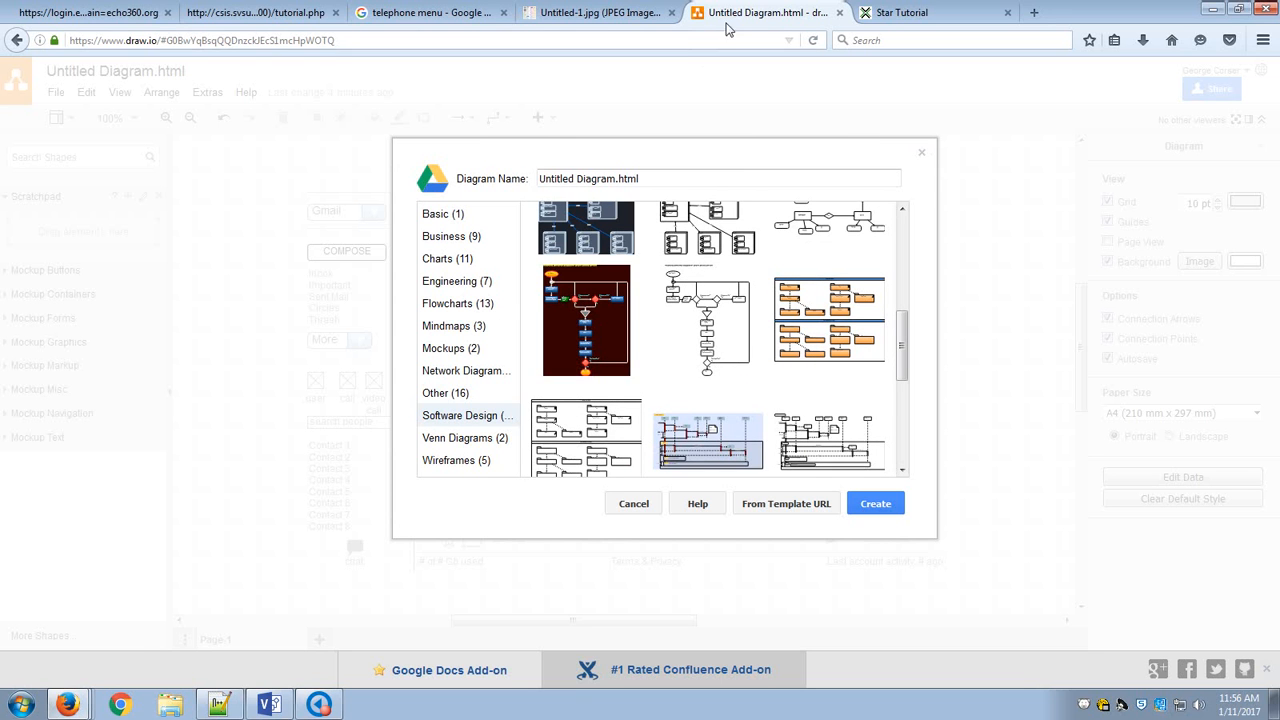
- Close the draw.io tab and try to load vertebello.com in the Star Tutorial tab
left_click(850, 12)
left_click(638, 47)
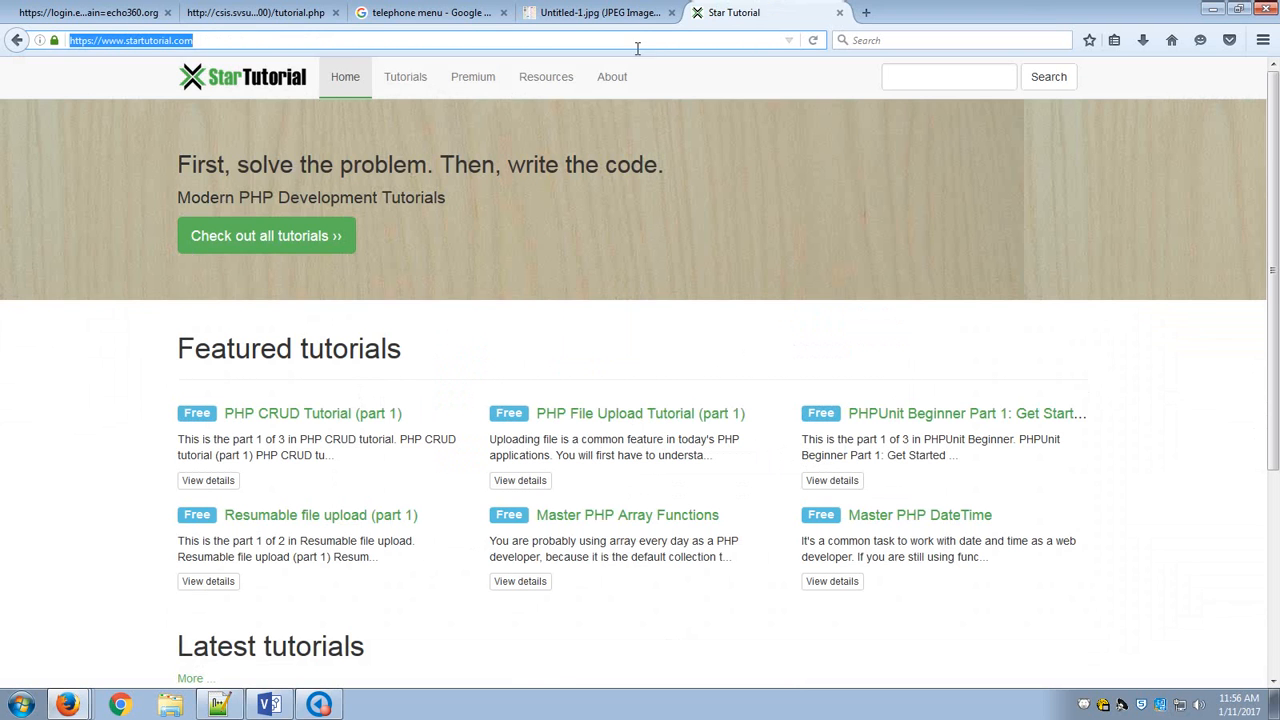
type("v")
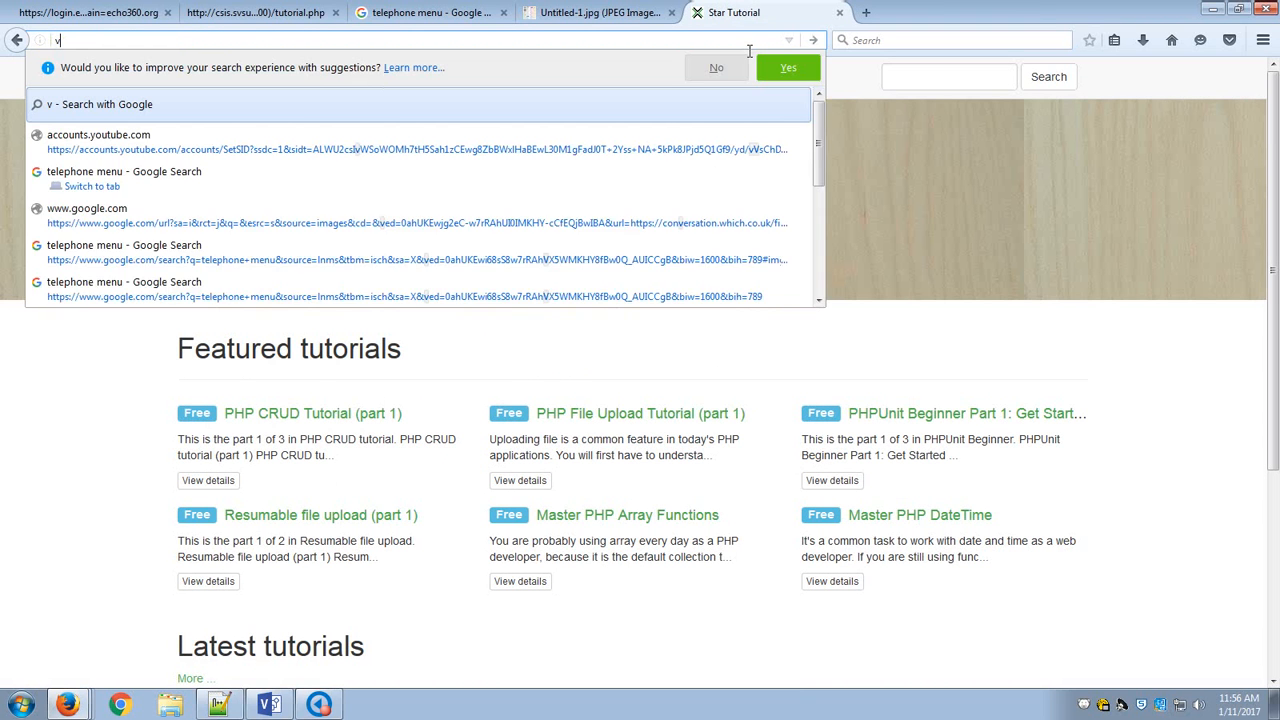
type("ertebello")
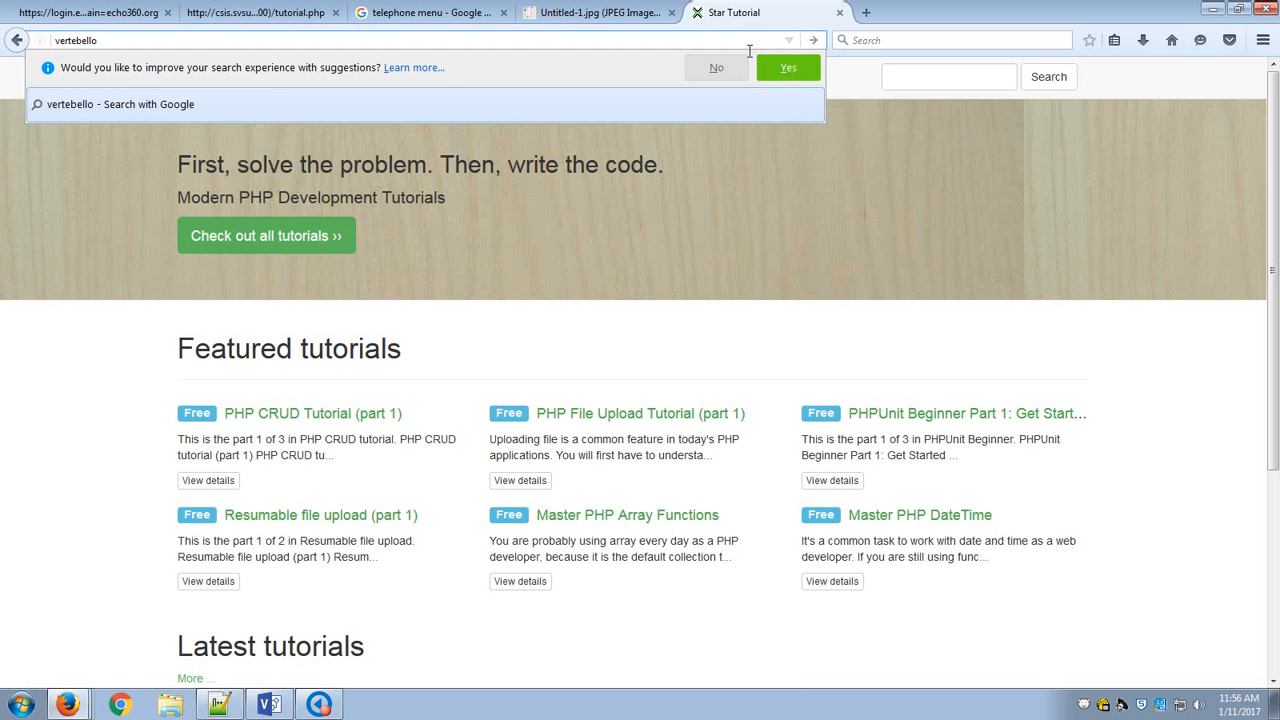
type(".com")
key("Return")
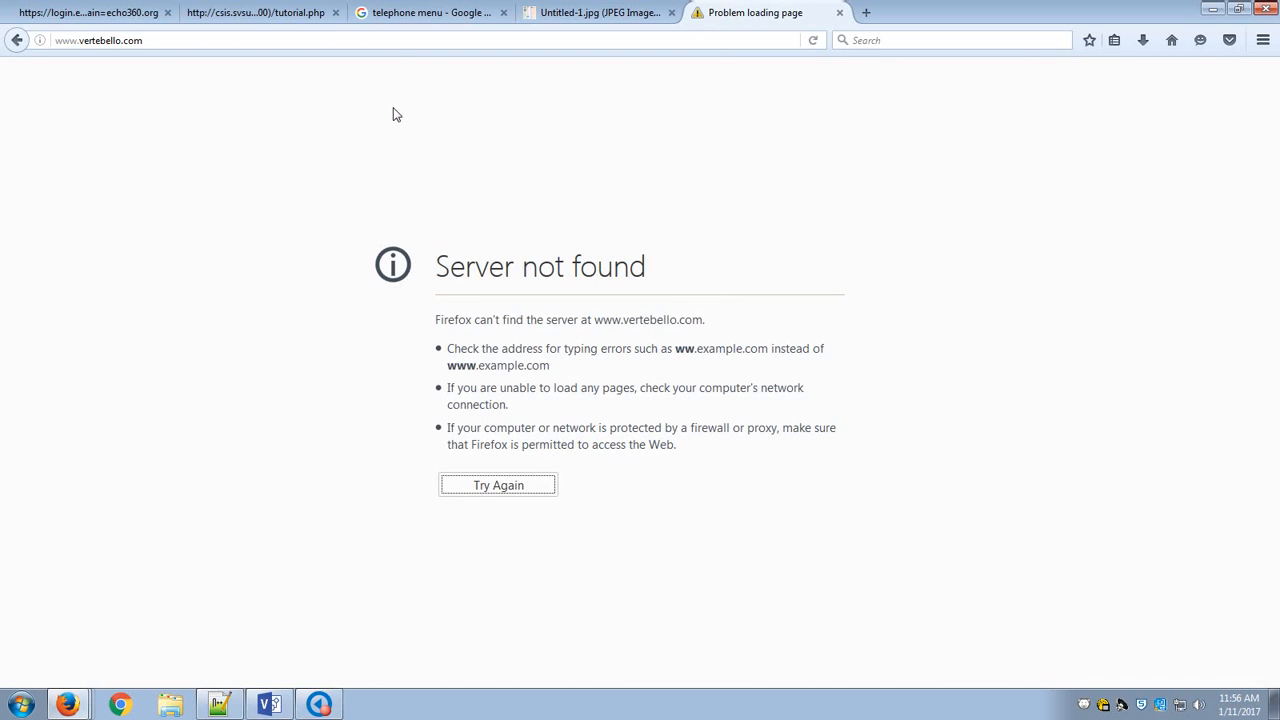
- Replace the address with a web search for "database diagram tool vertebelo"
left_click(150, 42)
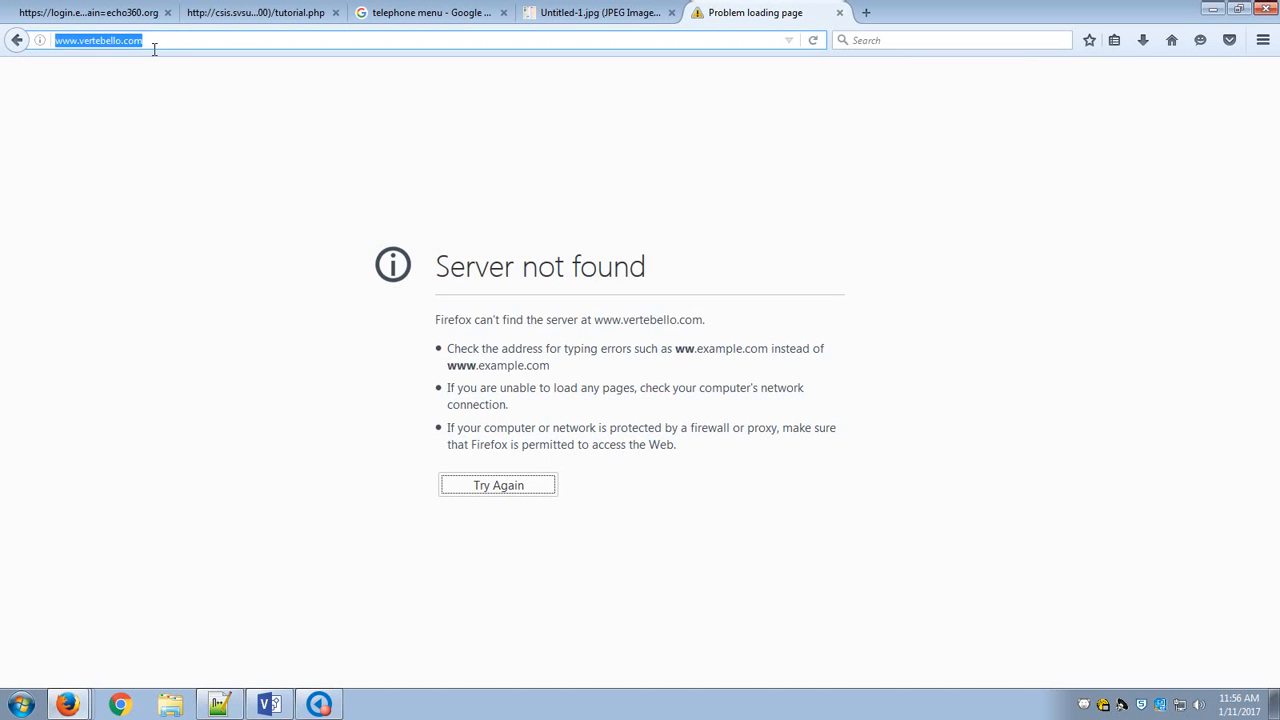
left_click(154, 42)
left_click_drag(154, 42, 40, 44)
type("database diagr")
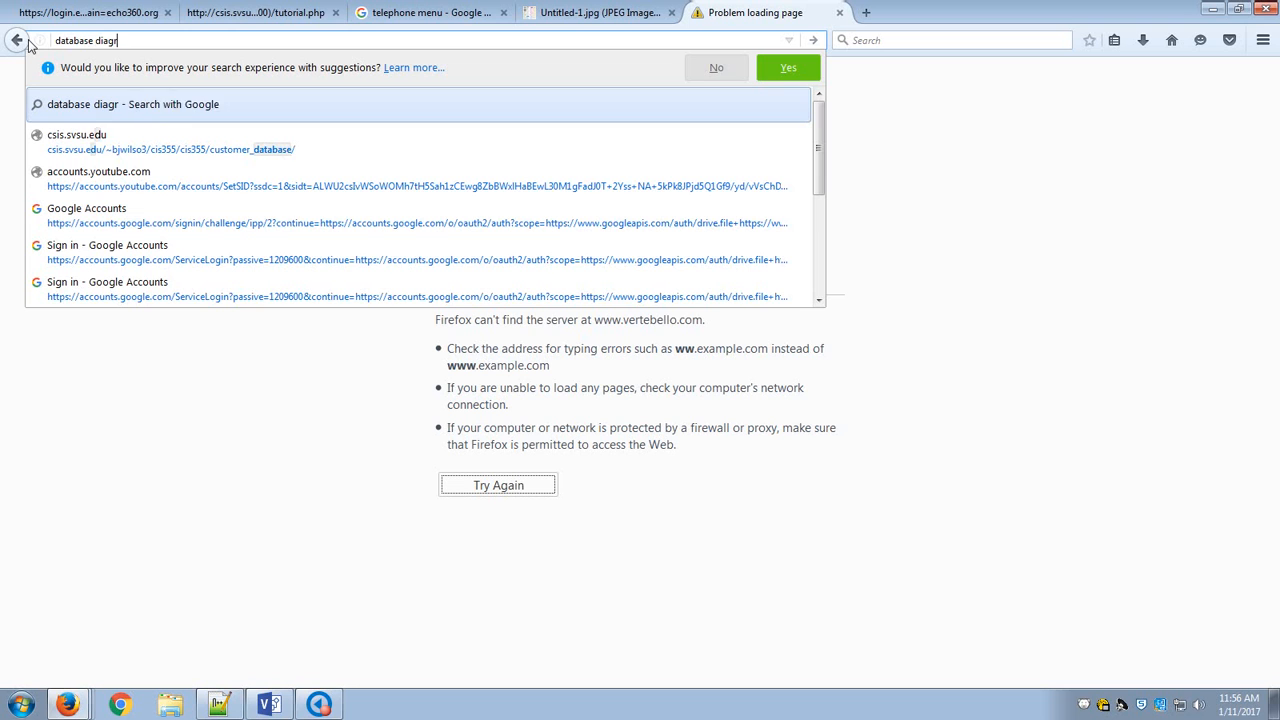
type("am to")
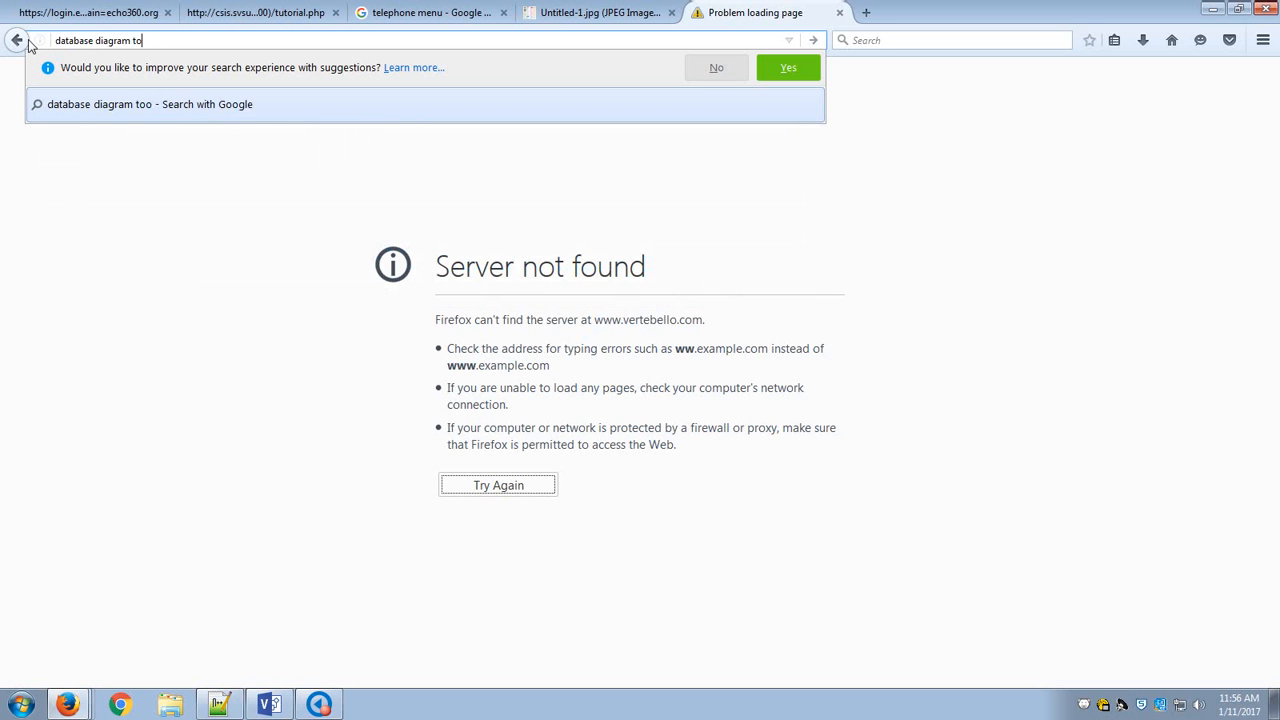
type("ol vertebelo")
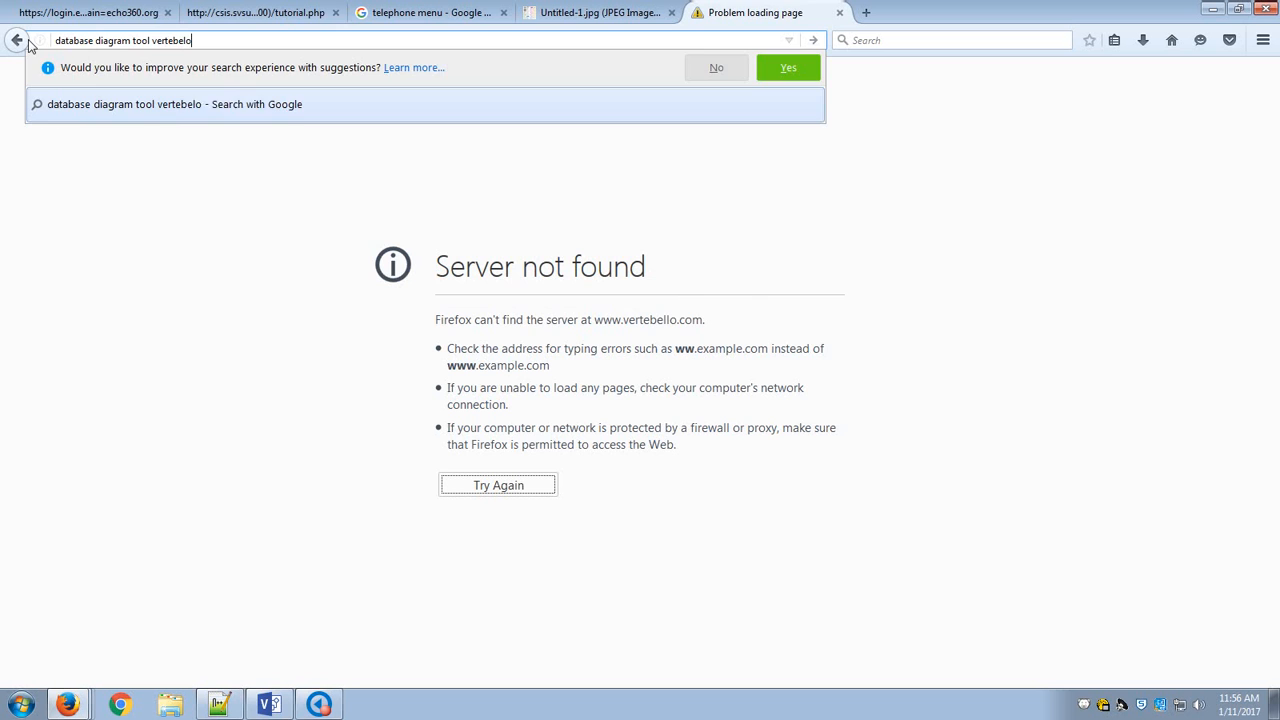
key("Return")
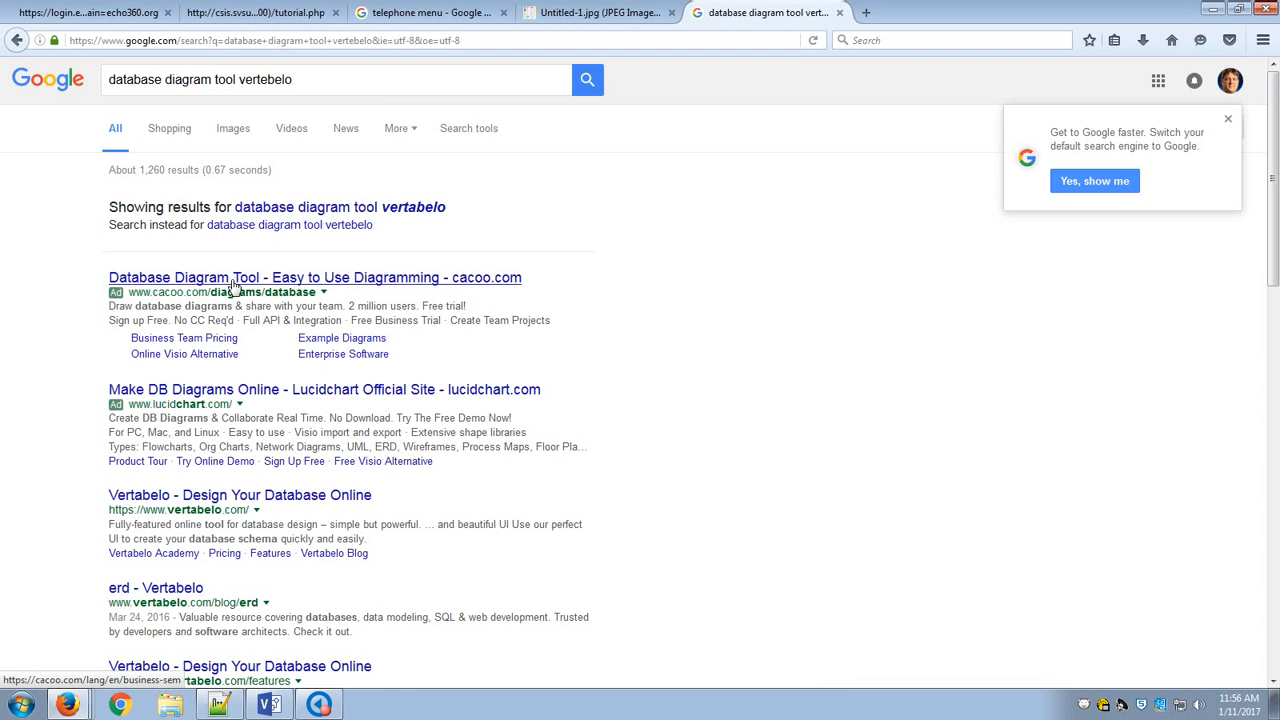
- Open the Vertabelo site from the results, look over its homepage, try opening its online model editor and return to the homepage
scroll(260, 400, "down", 2)
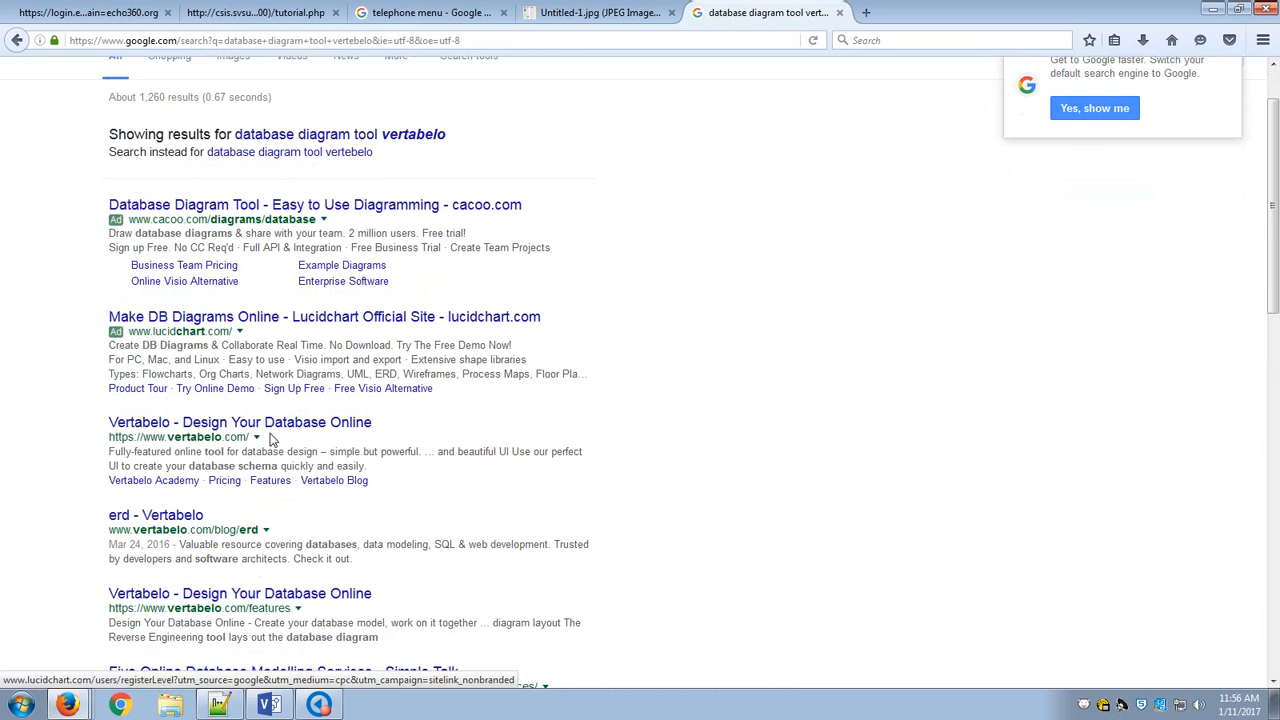
left_click(213, 416)
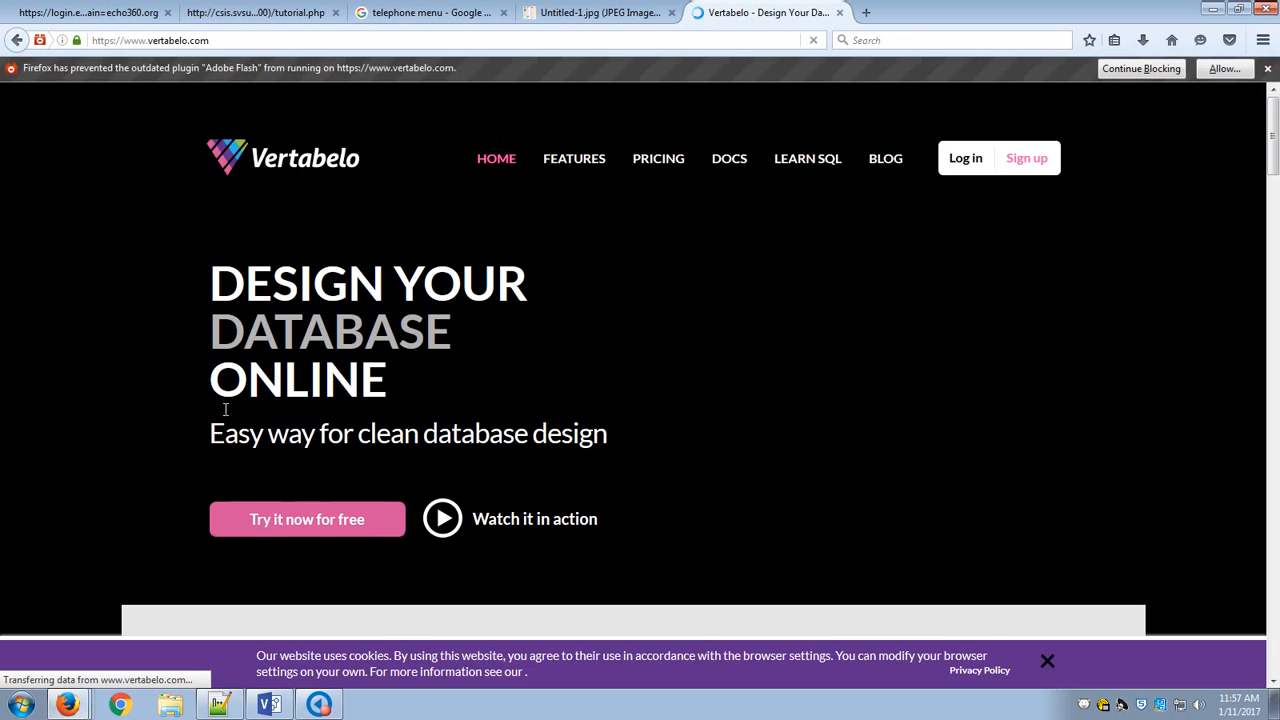
scroll(567, 391, "down", 3)
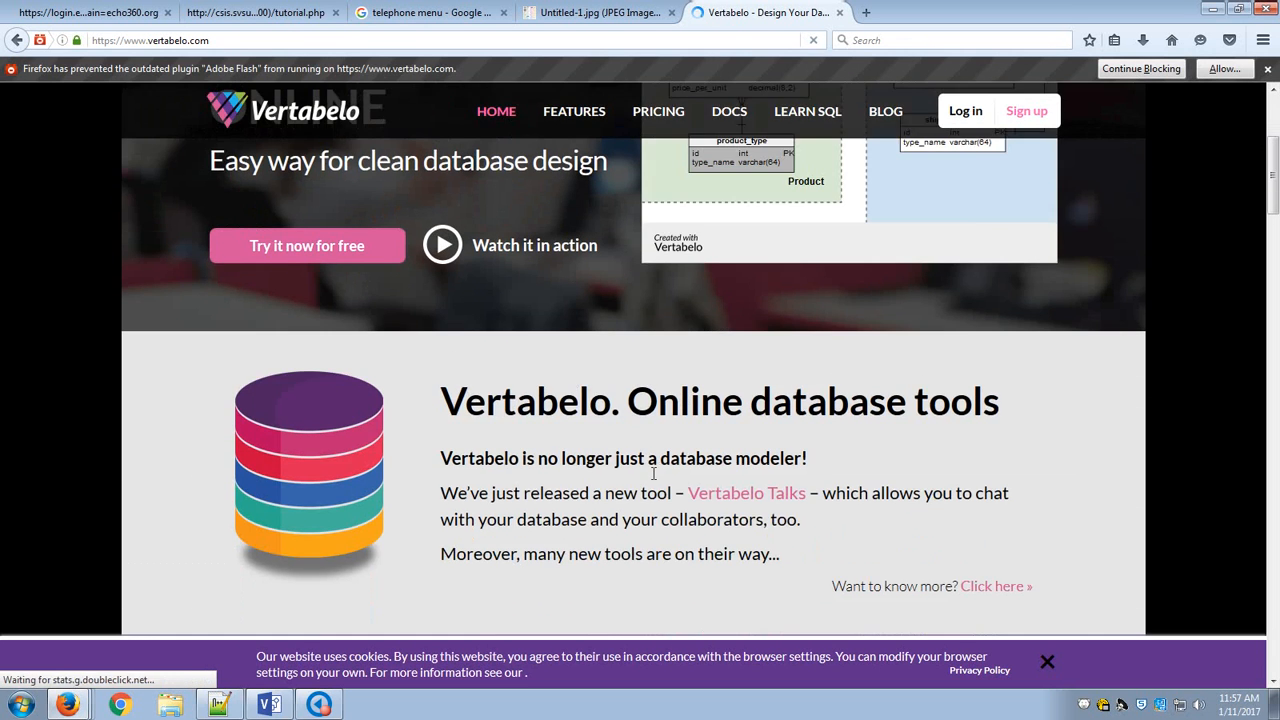
scroll(502, 461, "up", 2)
left_click(357, 440)
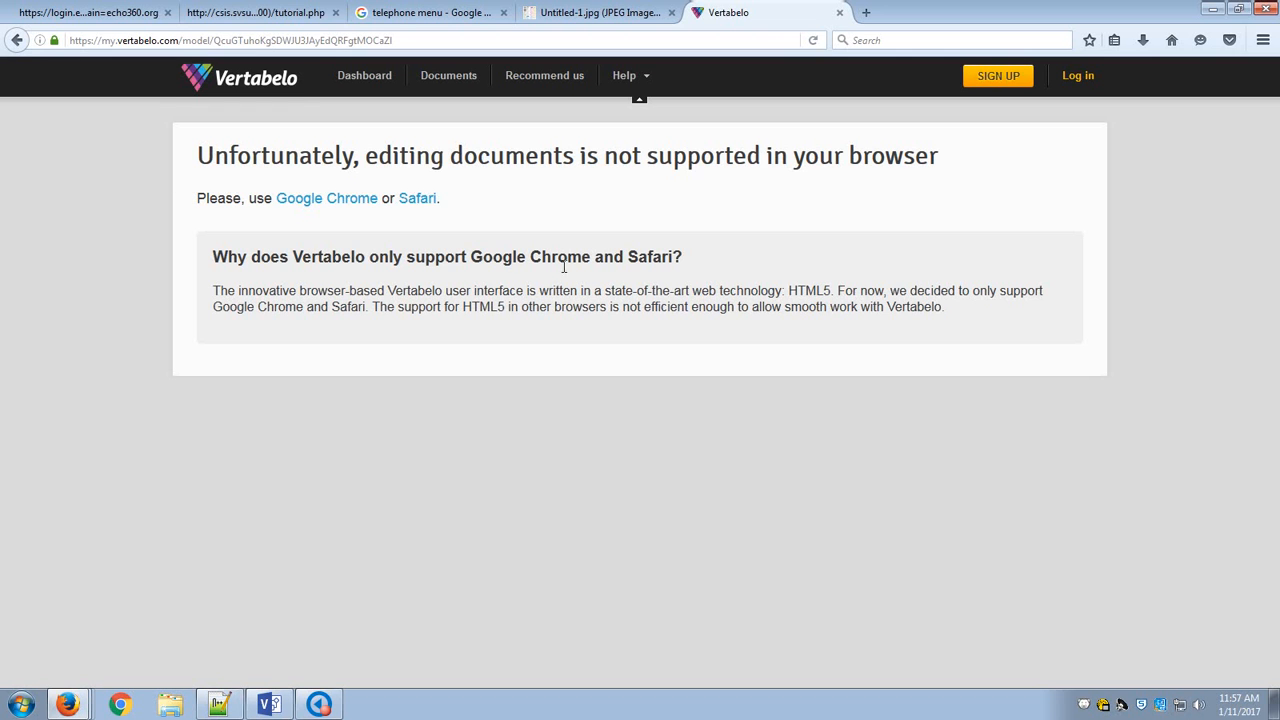
left_click(16, 41)
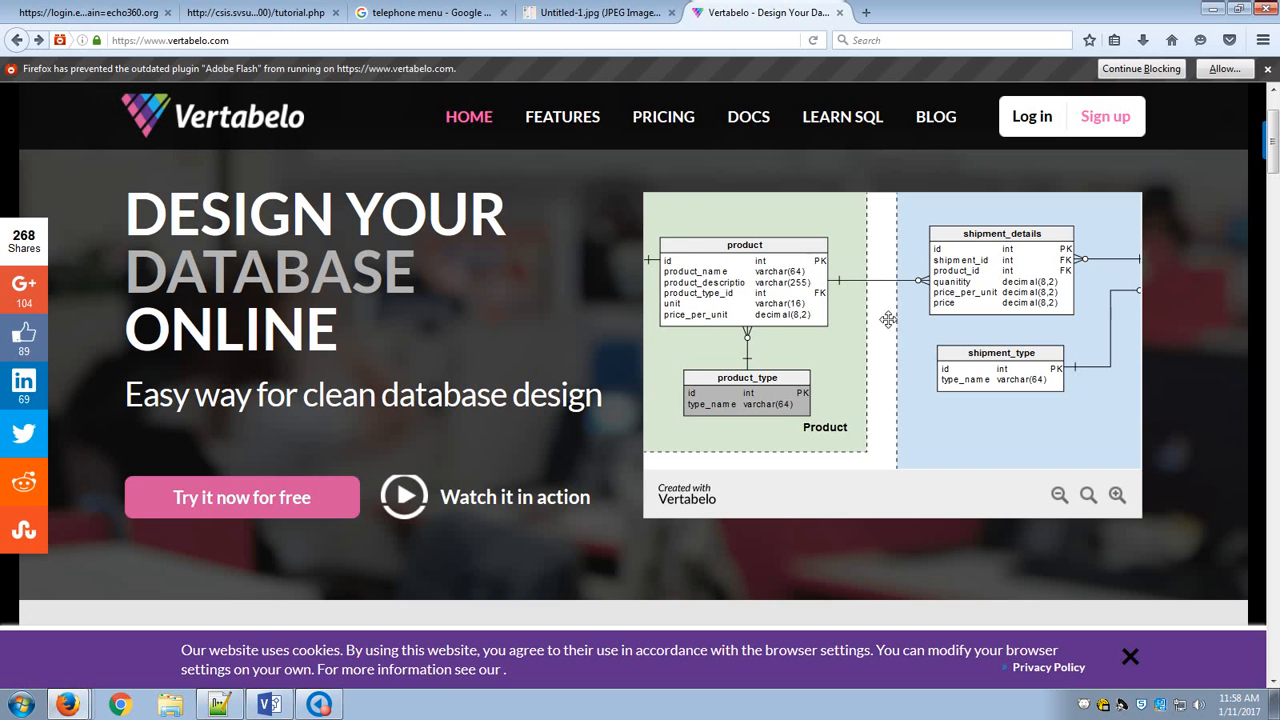
- In the Untitled-1.jpg tab, search the web for "star tutorial" and open PHP CRUD Tutorial (part 1) on the Star Tutorial site
left_click(600, 12)
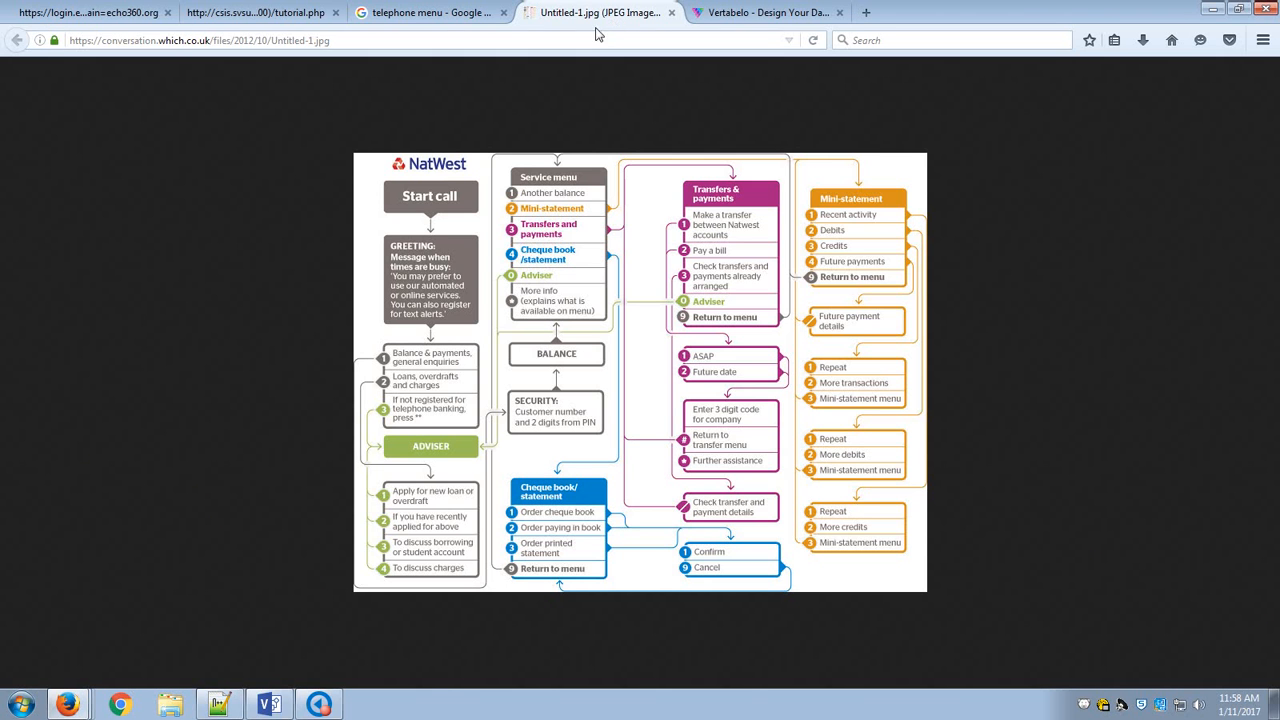
left_click(515, 48)
type("star")
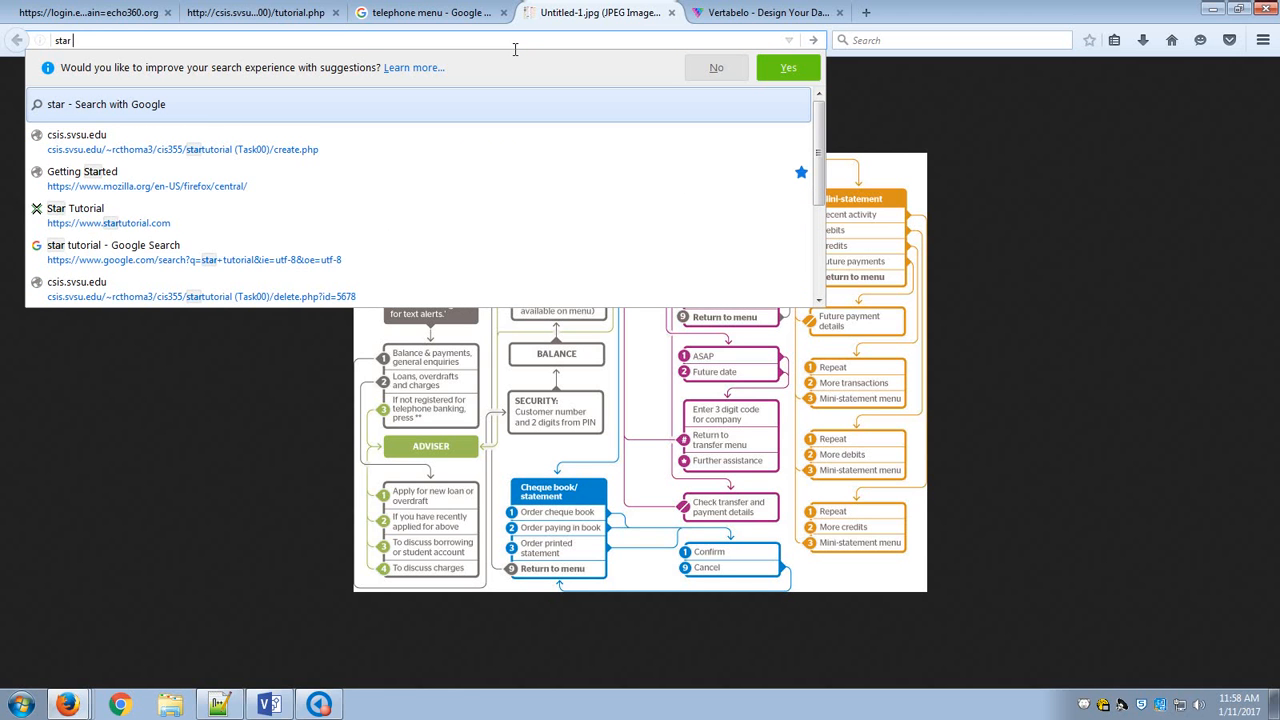
type(" tot")
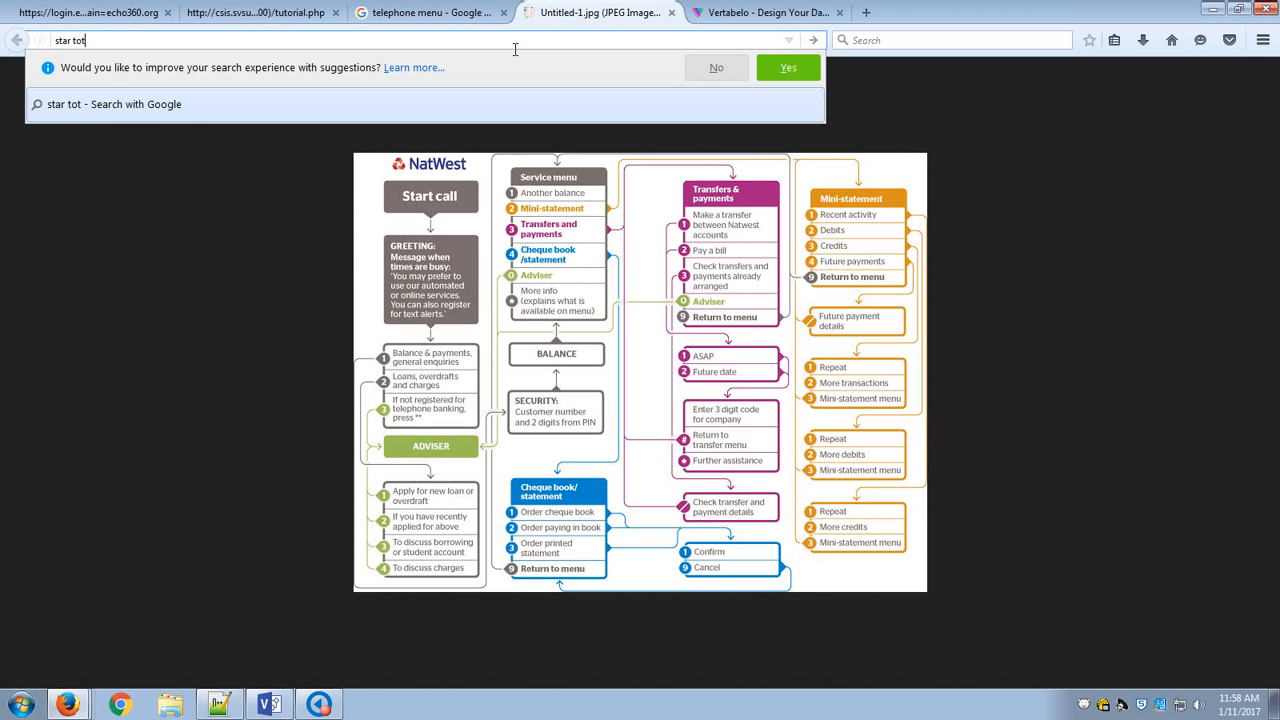
key("BackSpace")
key("BackSpace")
type("u")
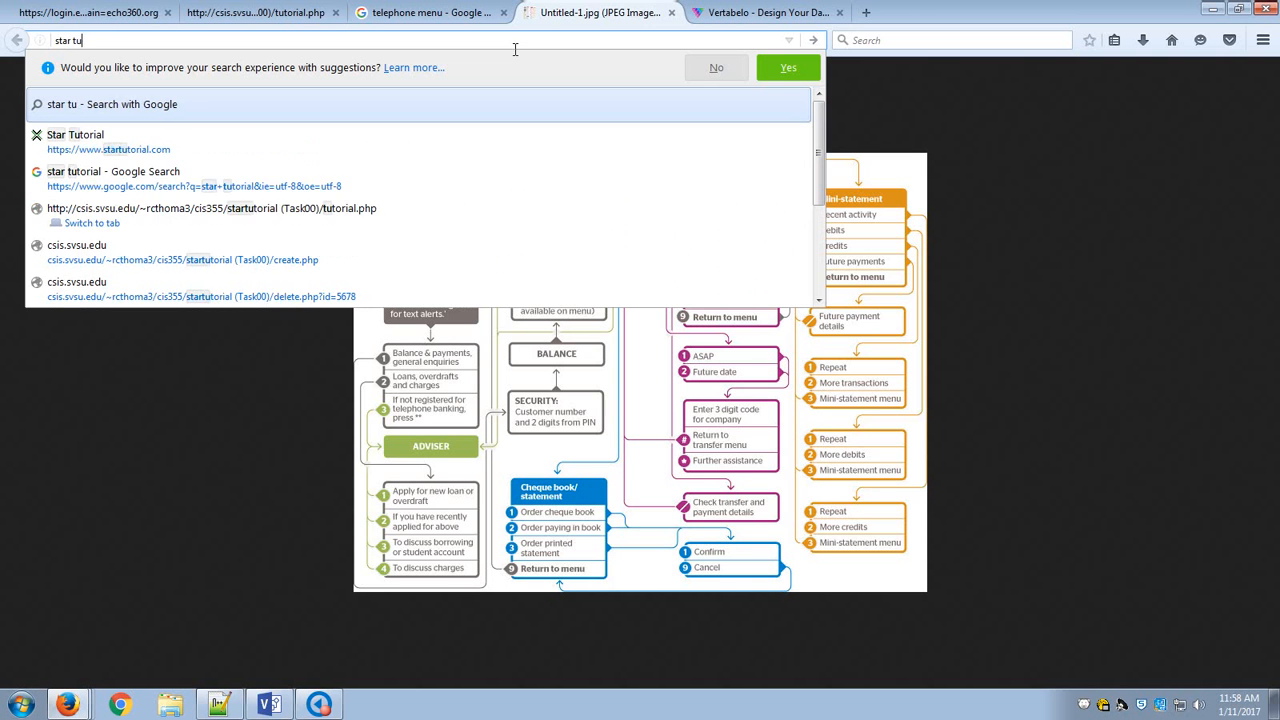
type("torial")
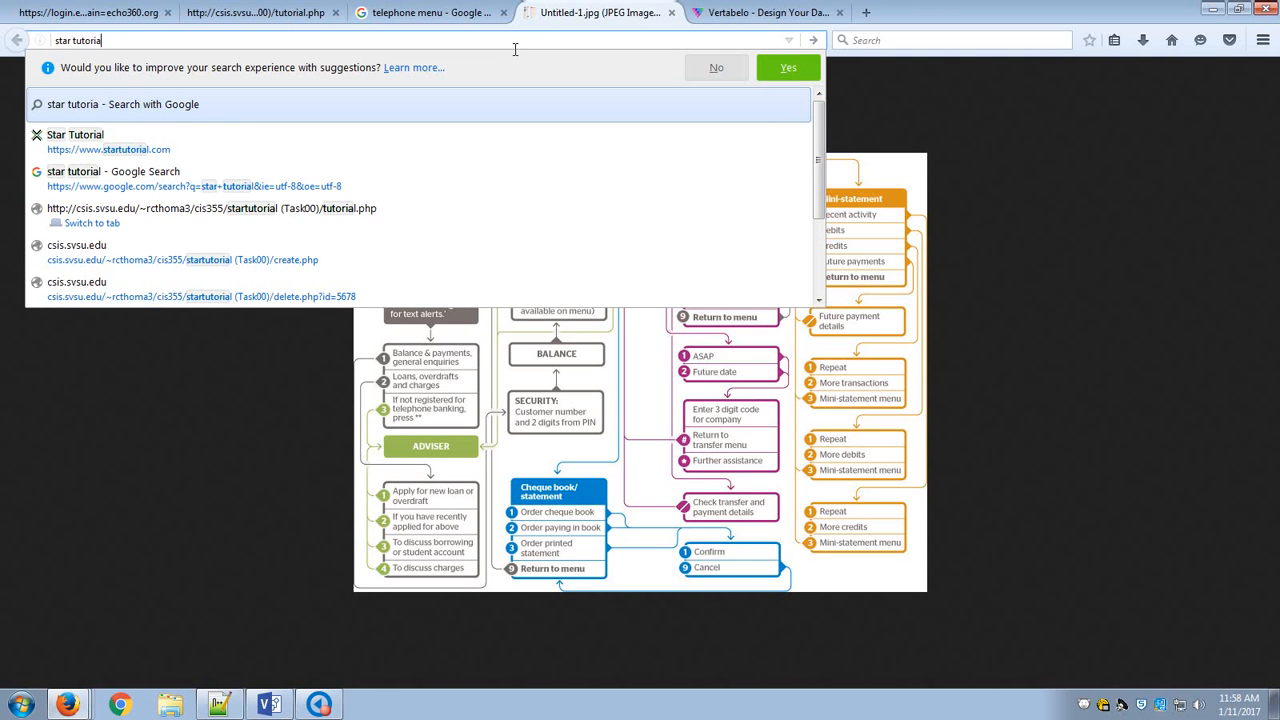
key("Return")
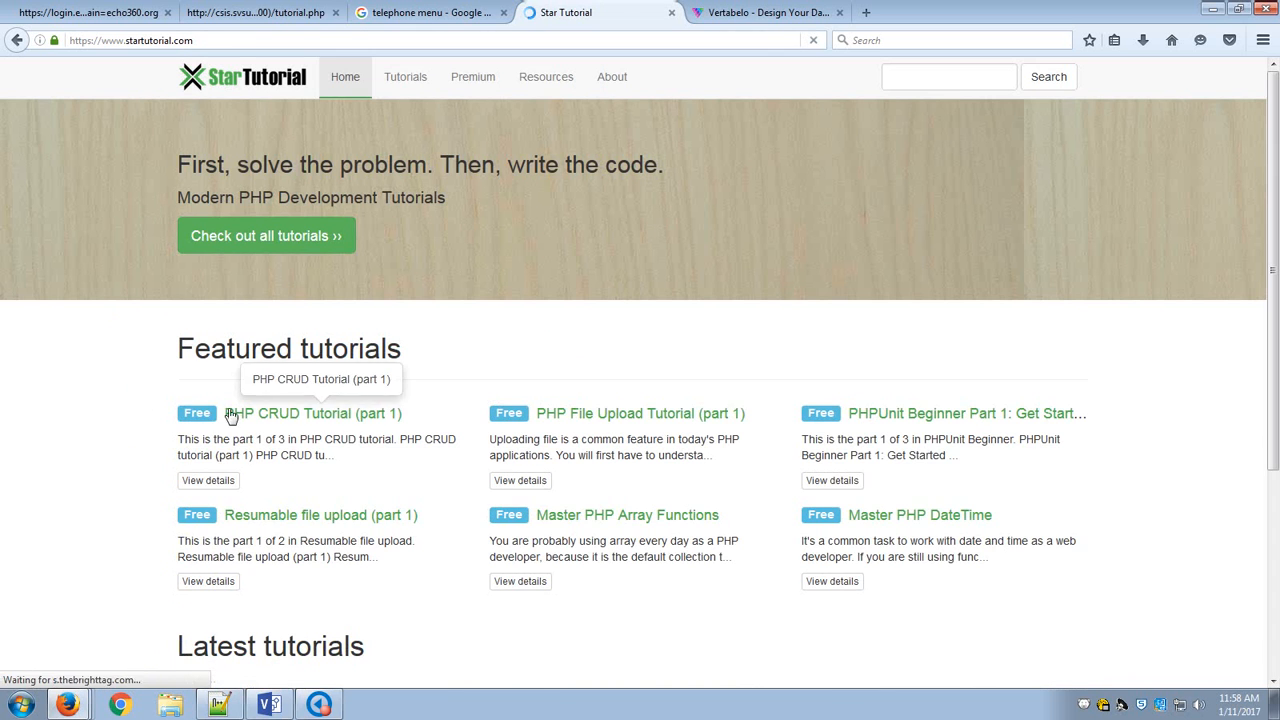
left_click(250, 416)
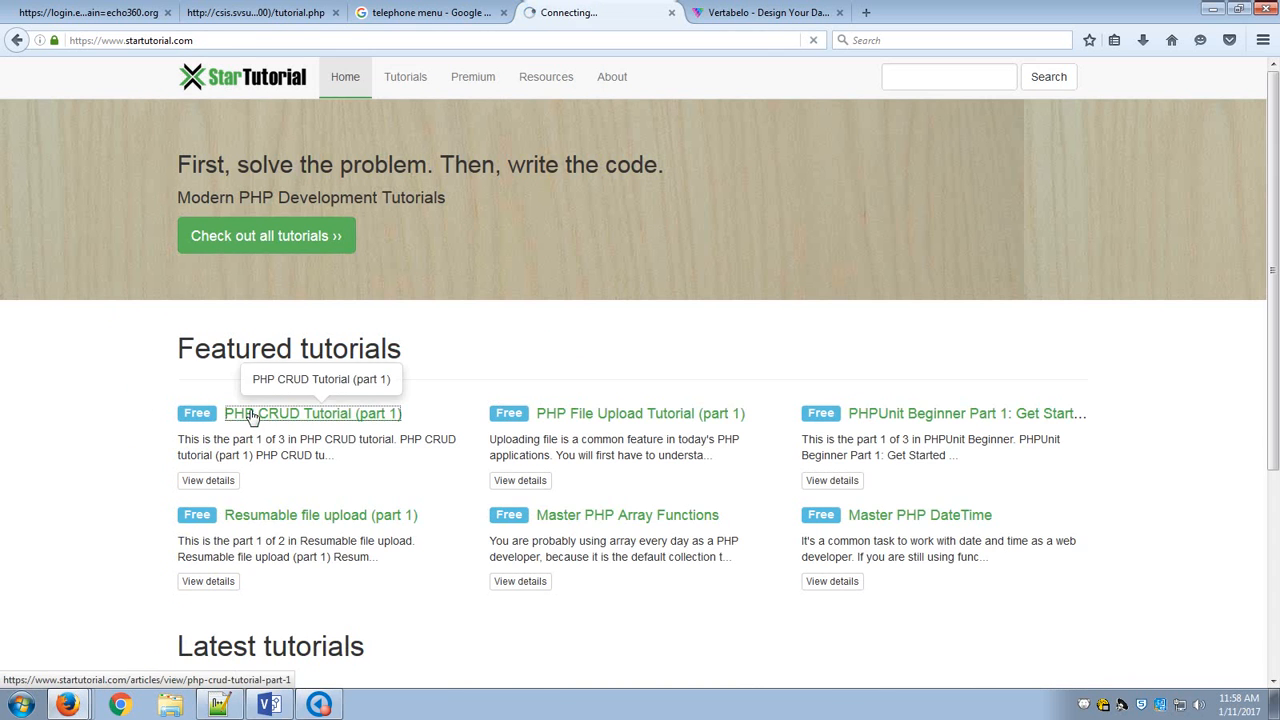
- Examine the tutorial's CREATE TABLE statement for customers and compare it with the sample database diagram on Vertabelo's homepage
scroll(472, 437, "down", 8)
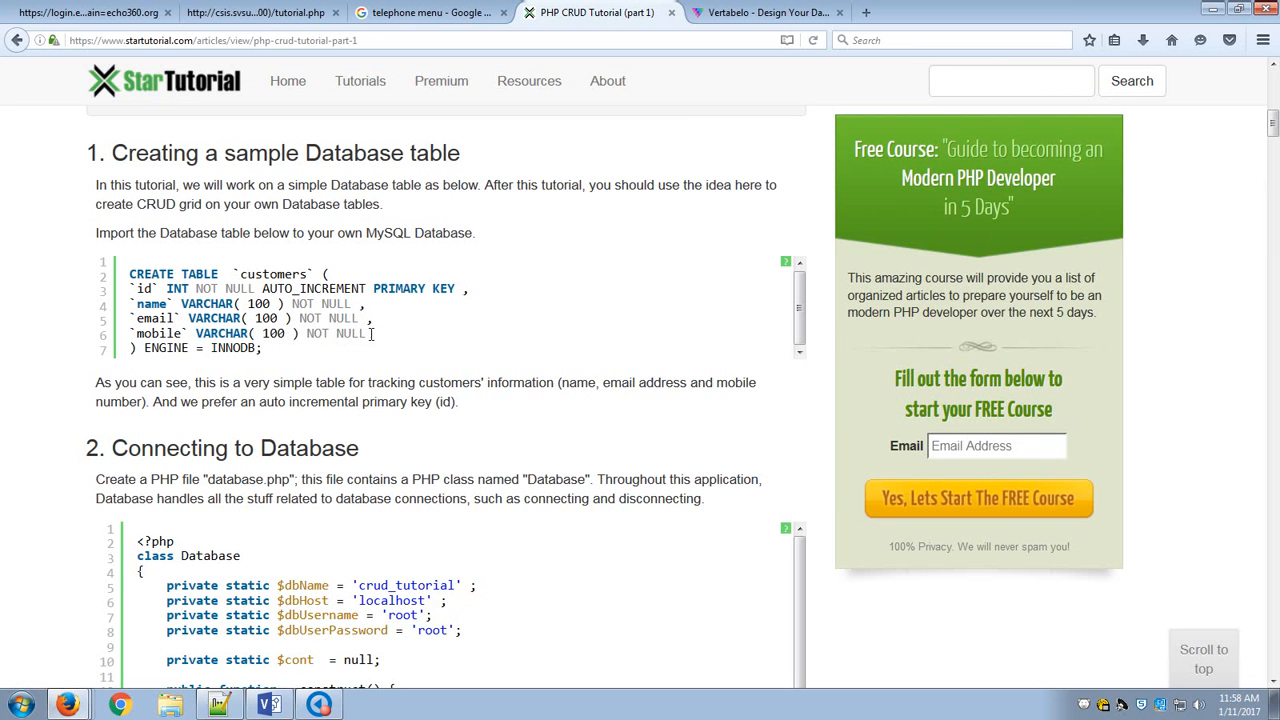
scroll(373, 323, "down", 1)
scroll(373, 316, "down", 2)
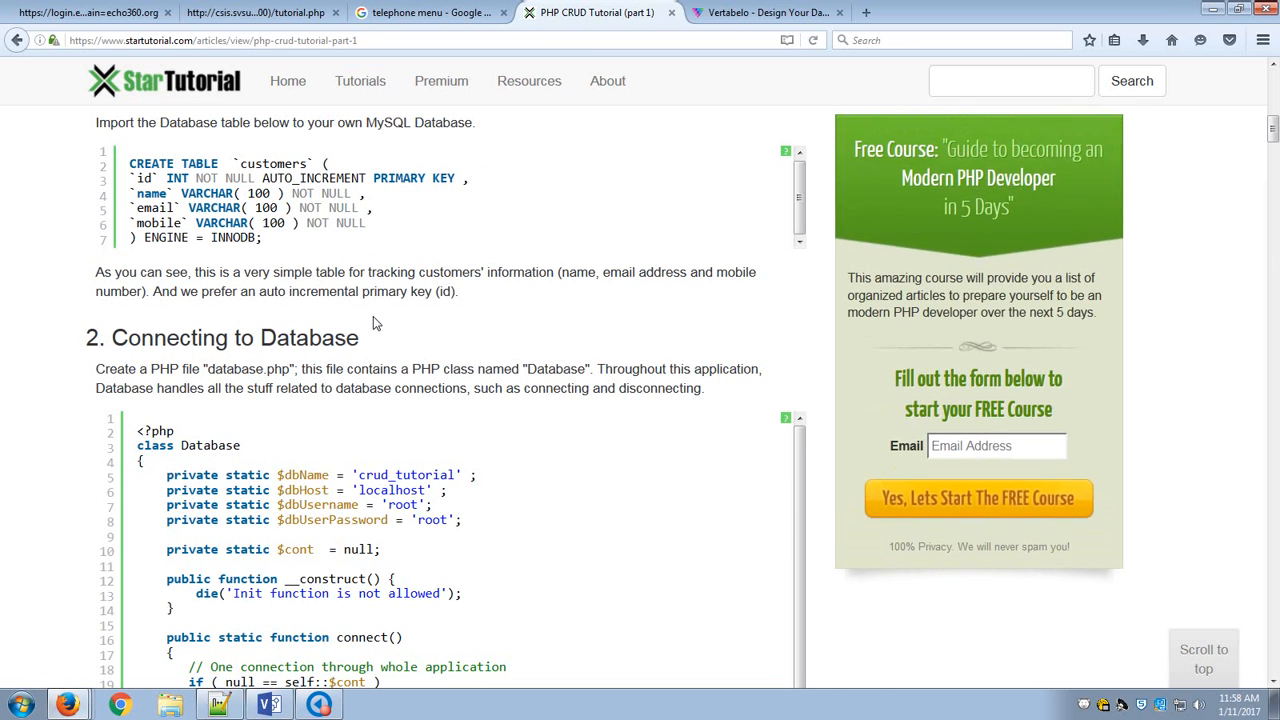
left_click(747, 13)
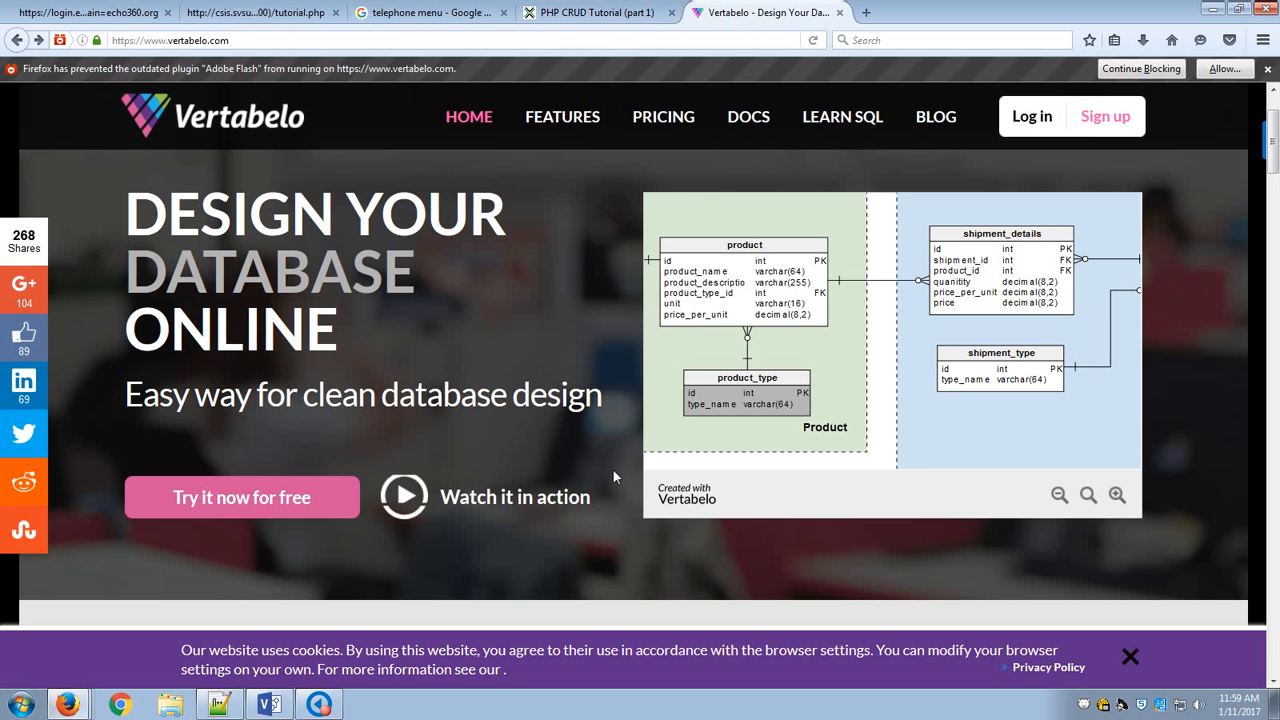
left_click(593, 13)
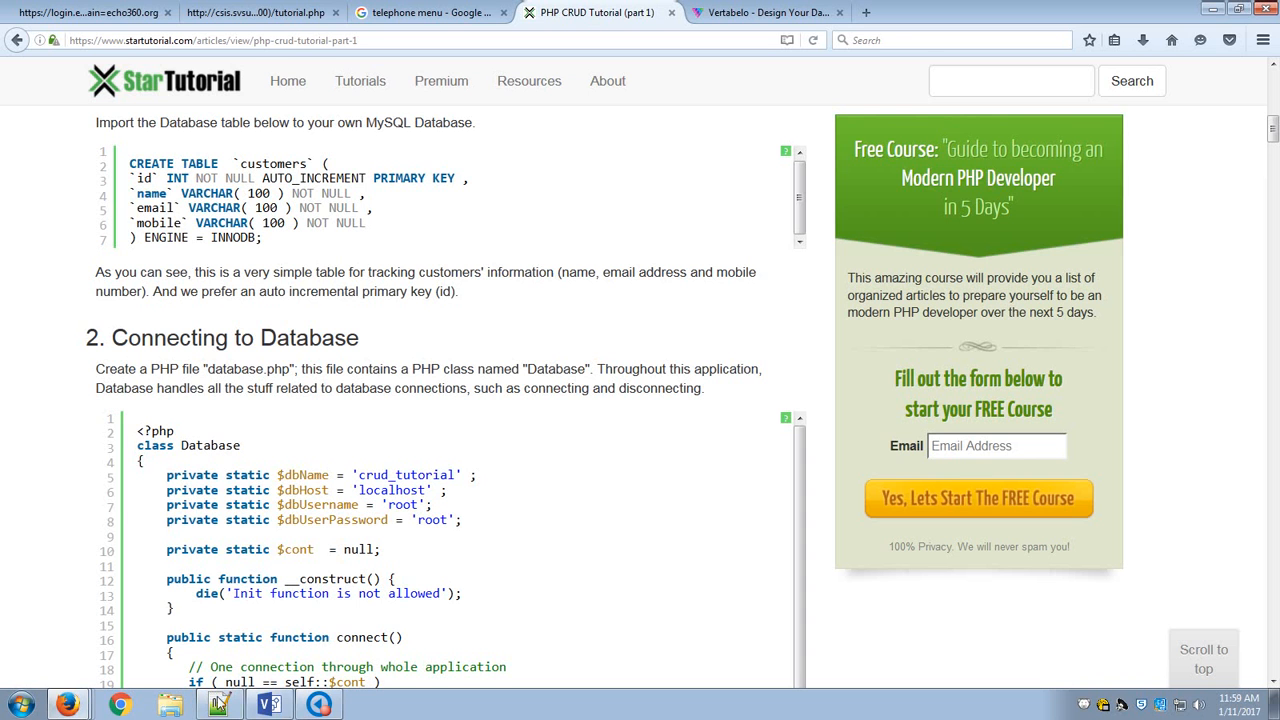
- Switch to Visio, add a third page and place a rectangle about 4.5 by 1 in in the page's upper-left corner
left_click(268, 704)
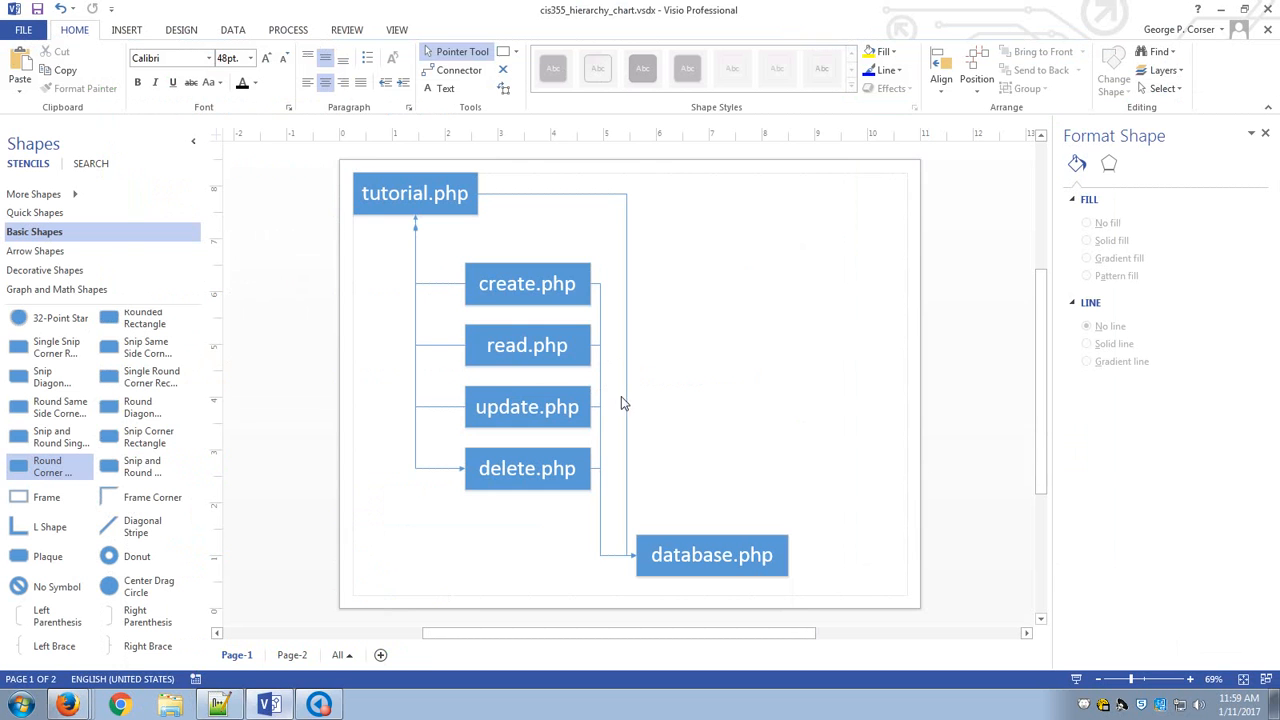
left_click(380, 655)
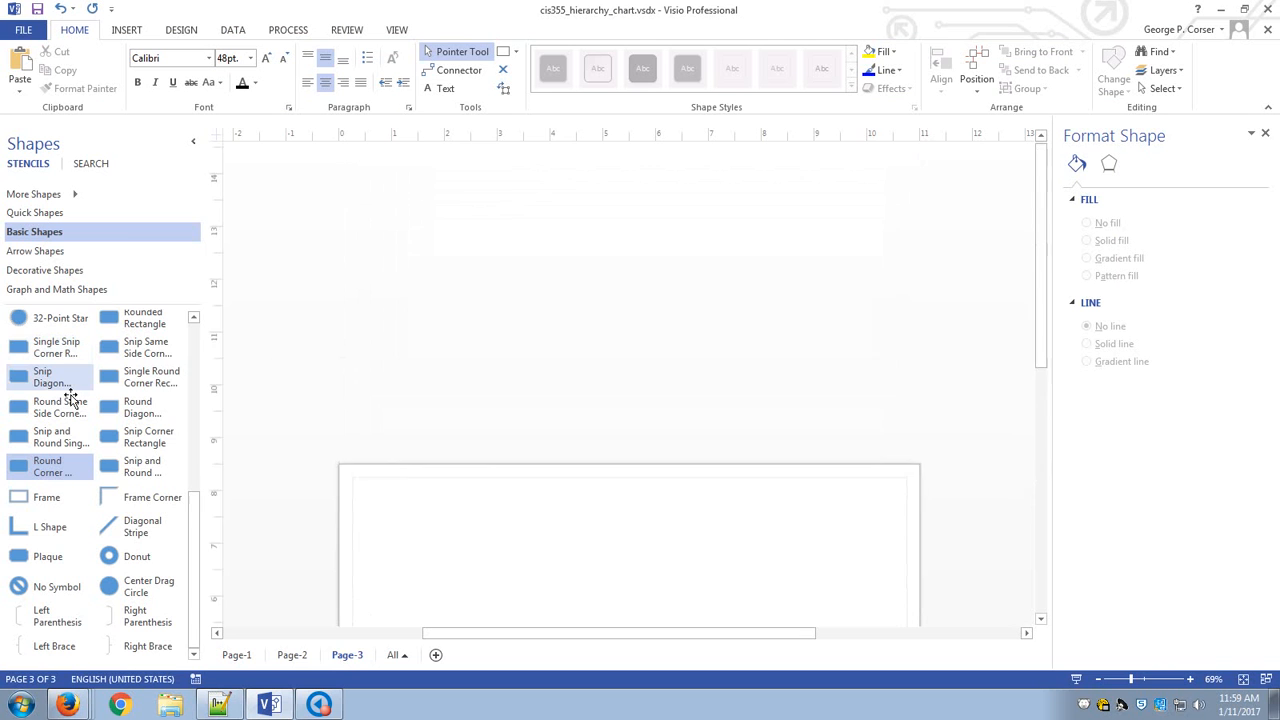
scroll(200, 527, "up", 10)
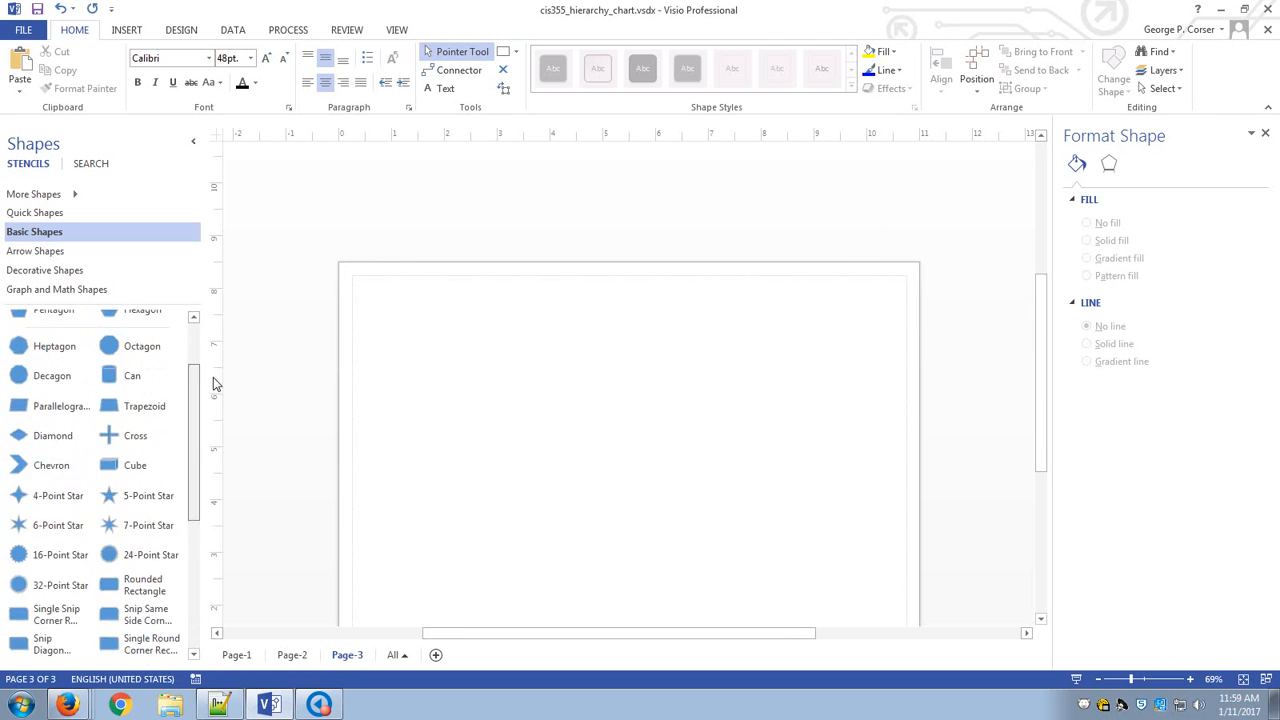
left_click_drag(80, 329, 590, 302)
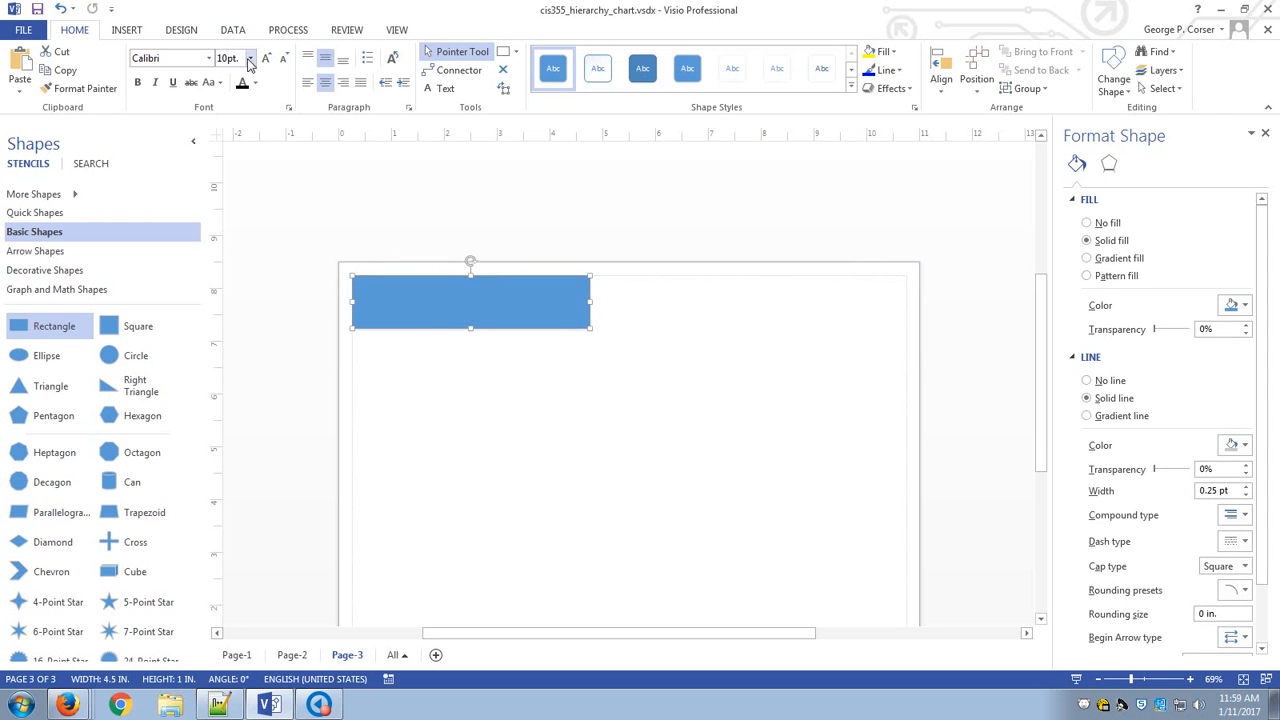
- Set the rectangle's font size to 30 pt and give the shape no fill and no line
left_click(245, 58)
type("30")
key("Return")
left_click(1087, 223)
left_click(1087, 326)
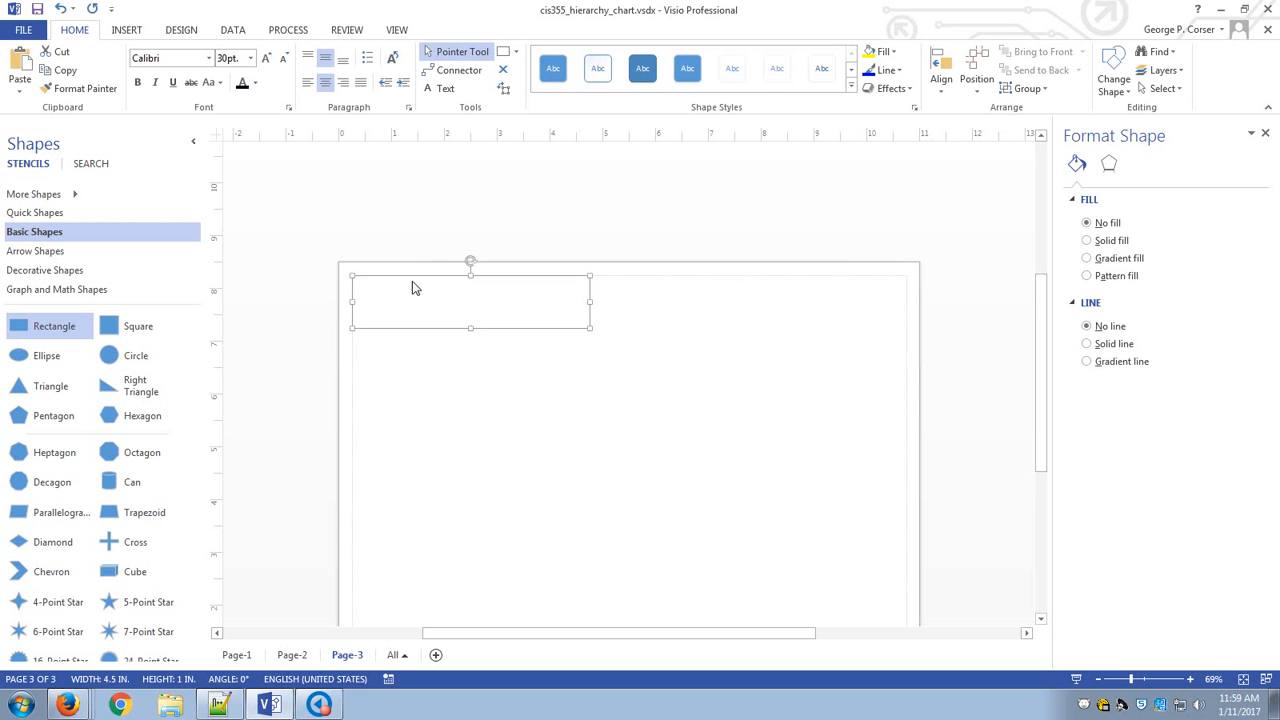
left_click(440, 305)
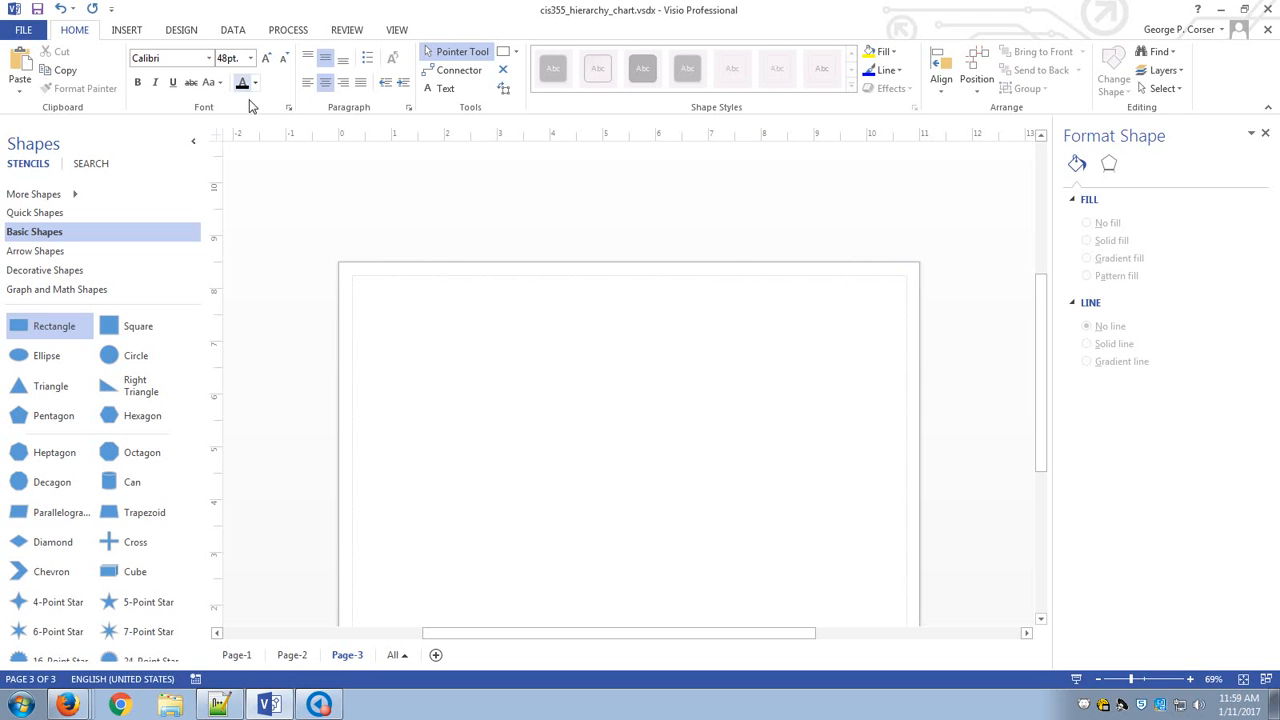
- Reselect the unfilled rectangle and give it a solid outline
left_click_drag(300, 242, 731, 408)
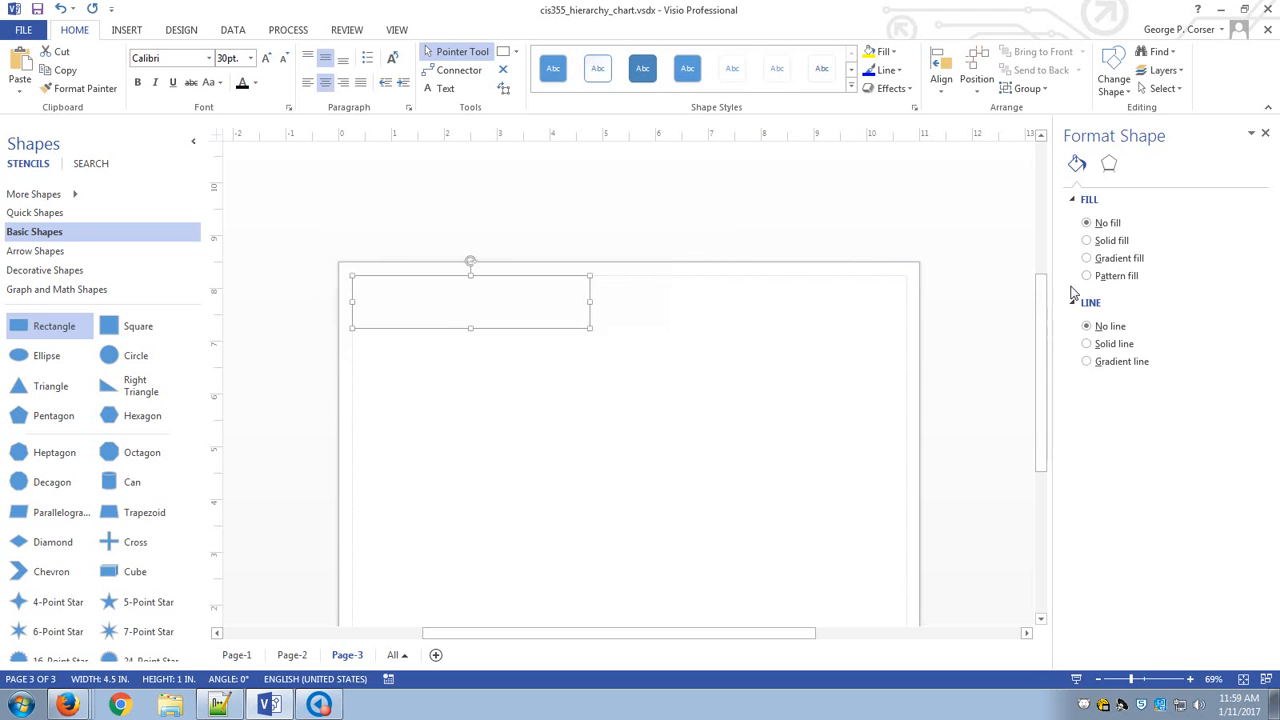
left_click(1087, 343)
left_click(480, 314)
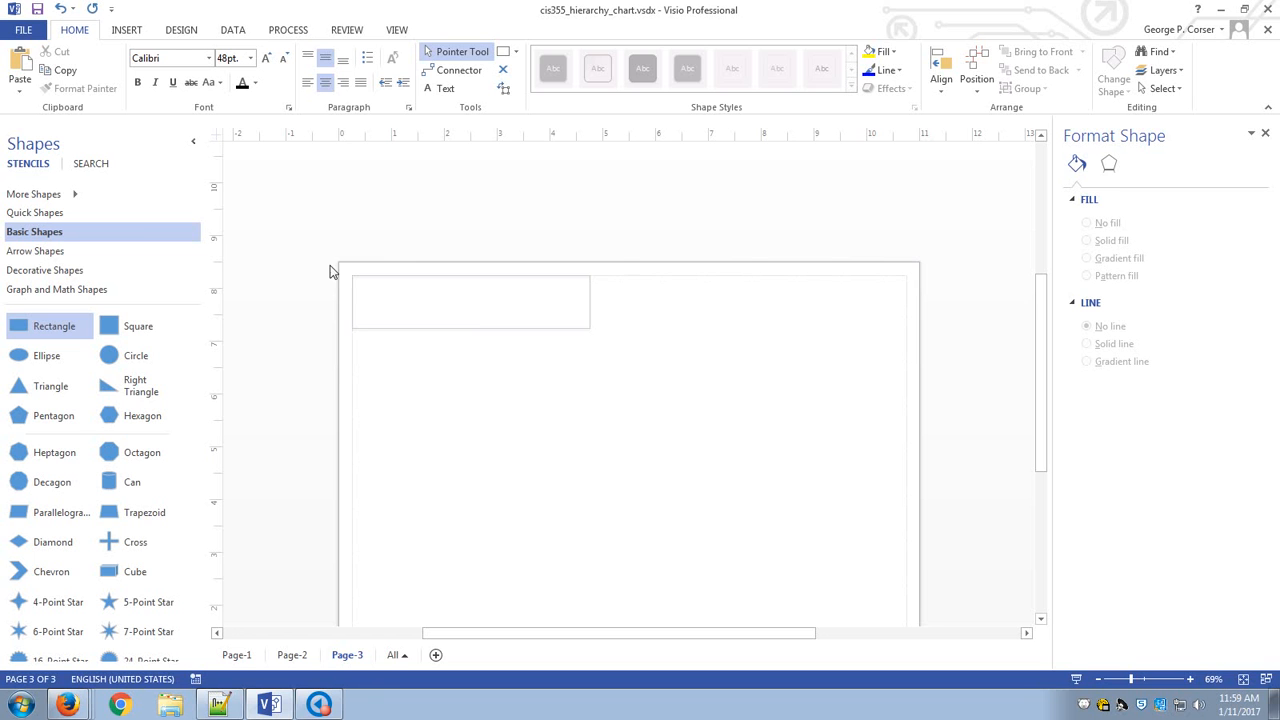
- Label the outlined rectangle "Customers"
left_click_drag(300, 242, 745, 405)
type("cus")
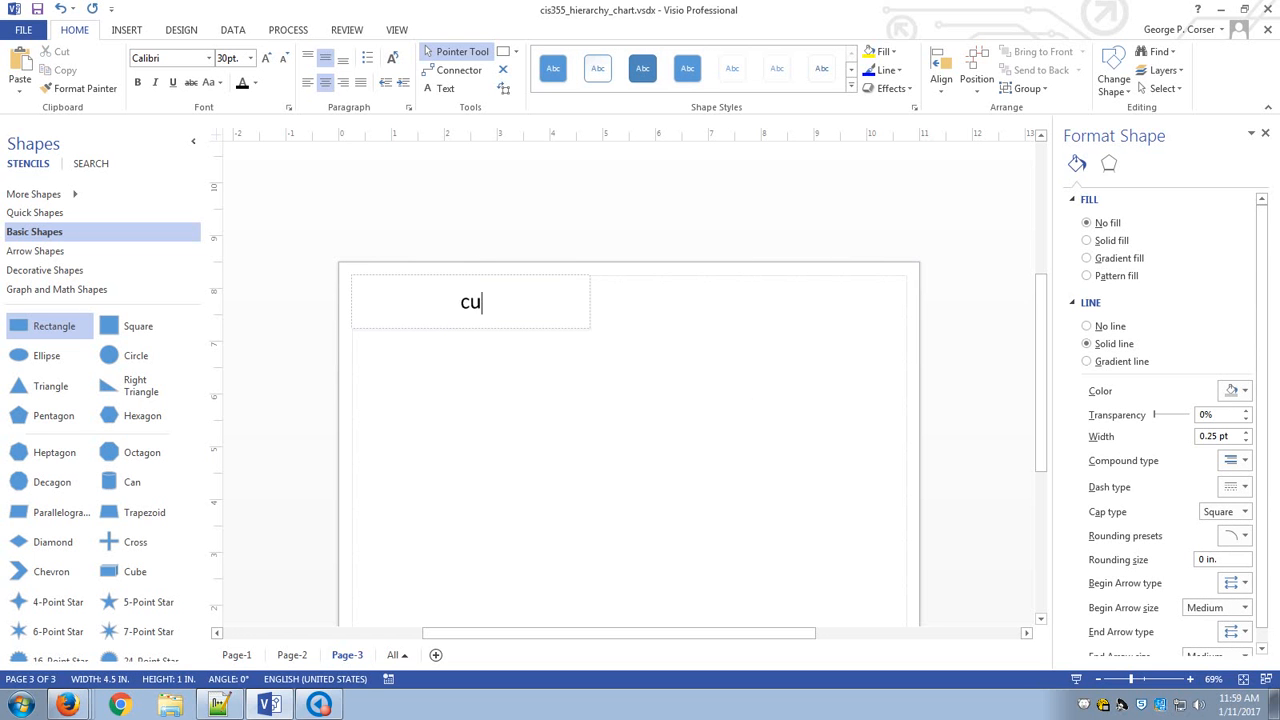
key("BackSpace")
key("BackSpace")
type("u")
key("BackSpace")
key("BackSpace")
type("c")
key("BackSpace")
type("Customers")
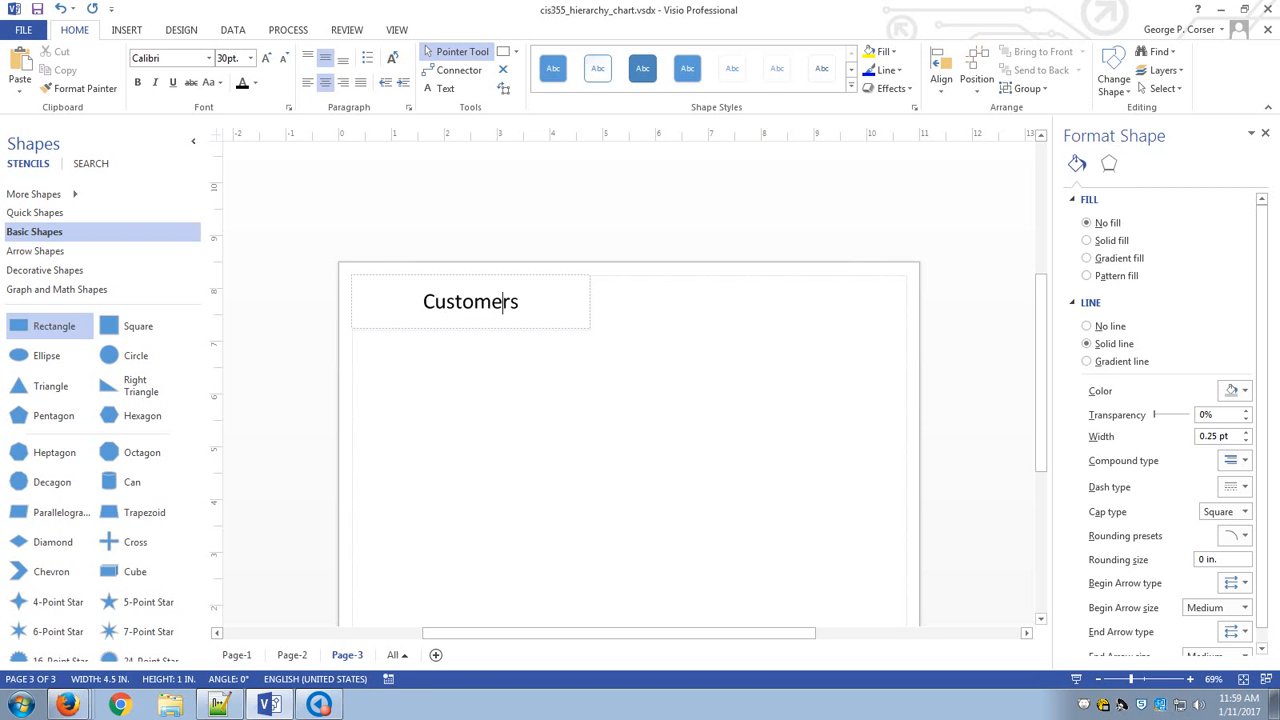
- Change the outlined rectangle's label to lowercase "customers" and deselect the shape
key("BackSpace")
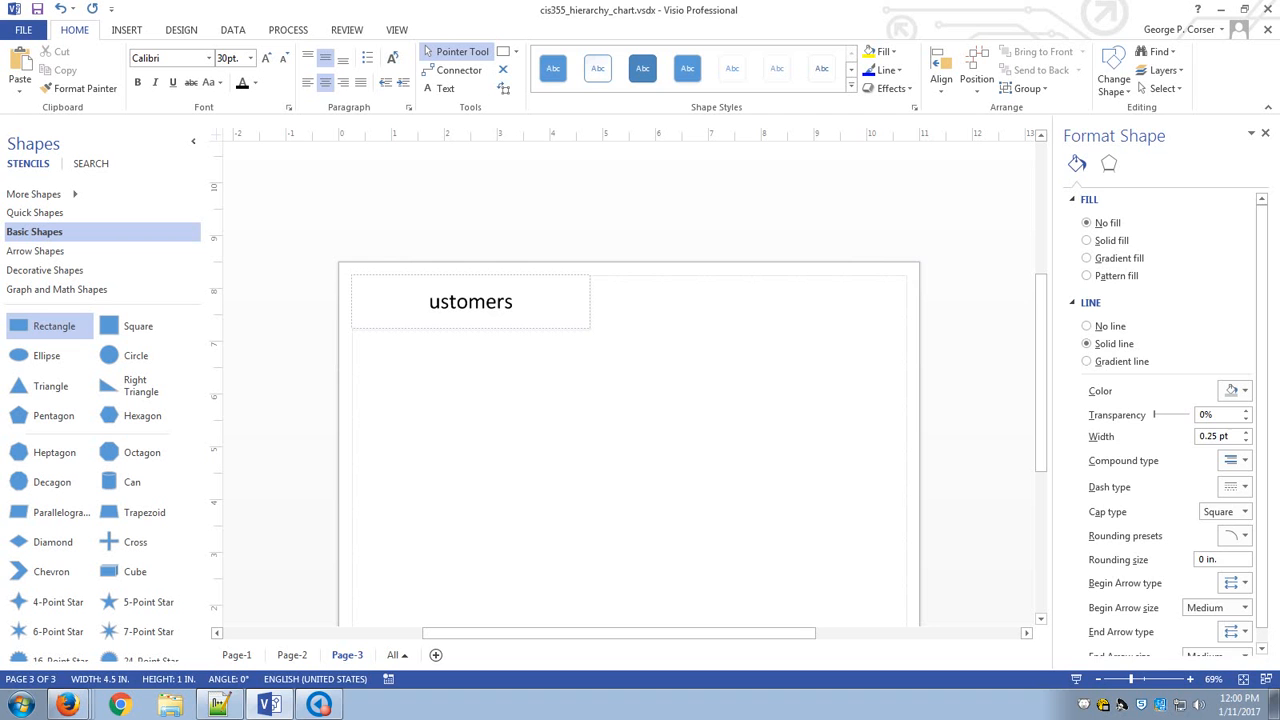
type("c")
left_click(374, 368)
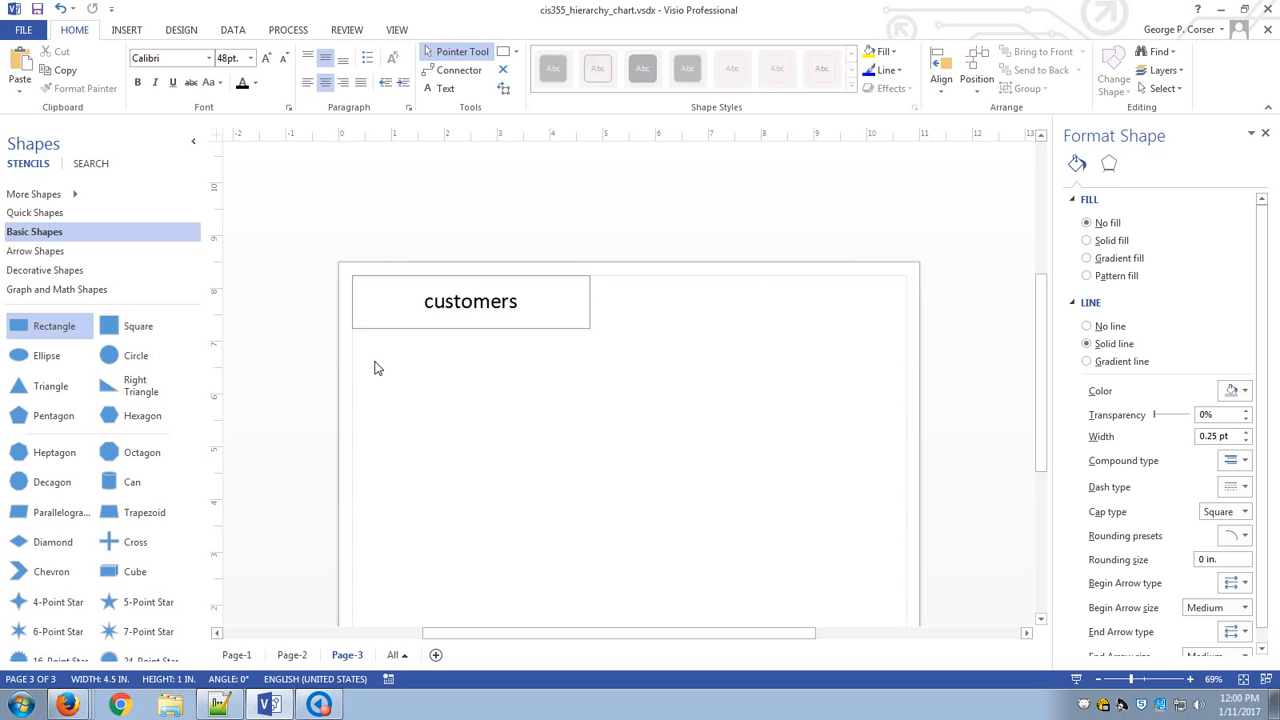
left_click(432, 309)
left_click(328, 346)
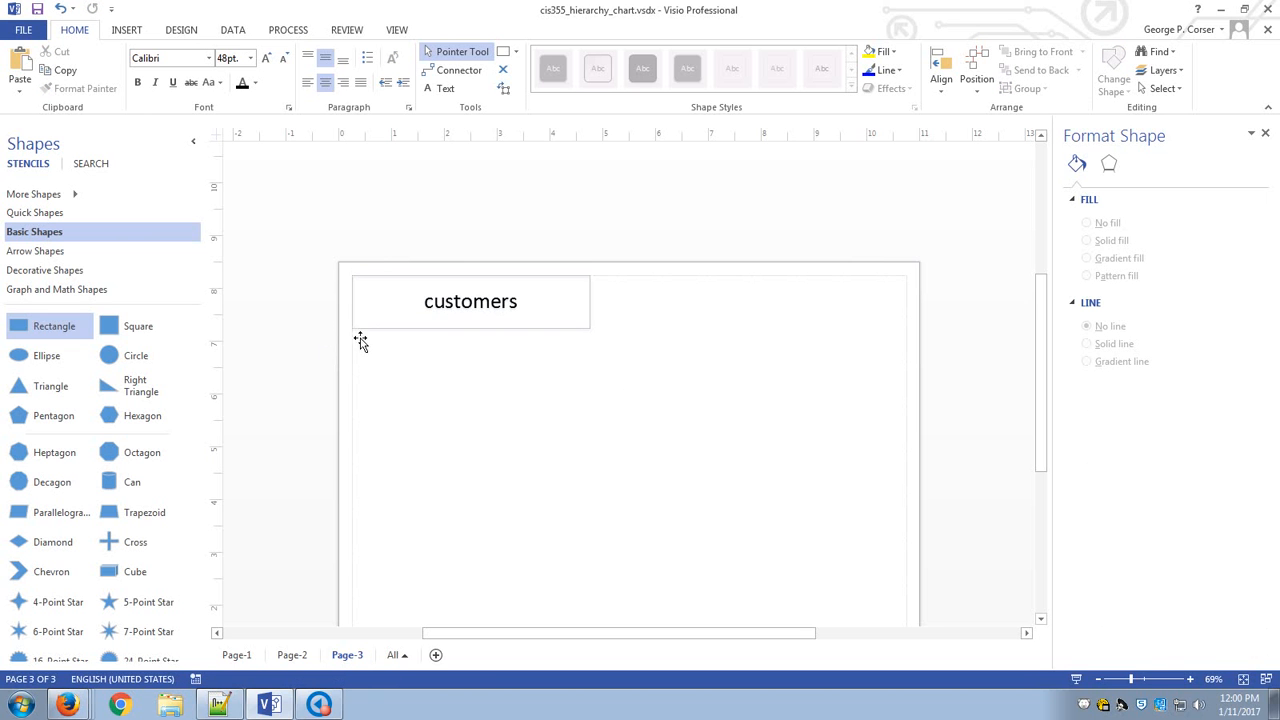
- Switch to Firefox to examine the styling of the sample tables on the Vertabelo page and return to Visio
key("alt+Tab")
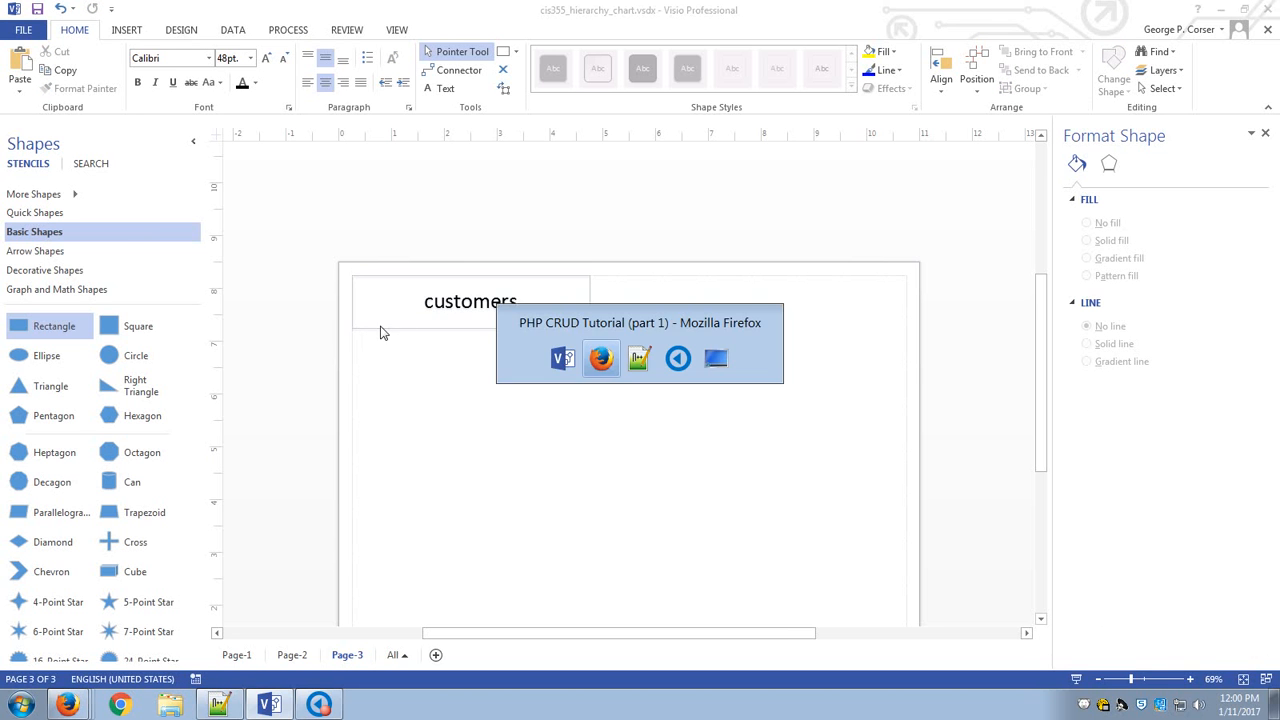
key("ctrl+Tab")
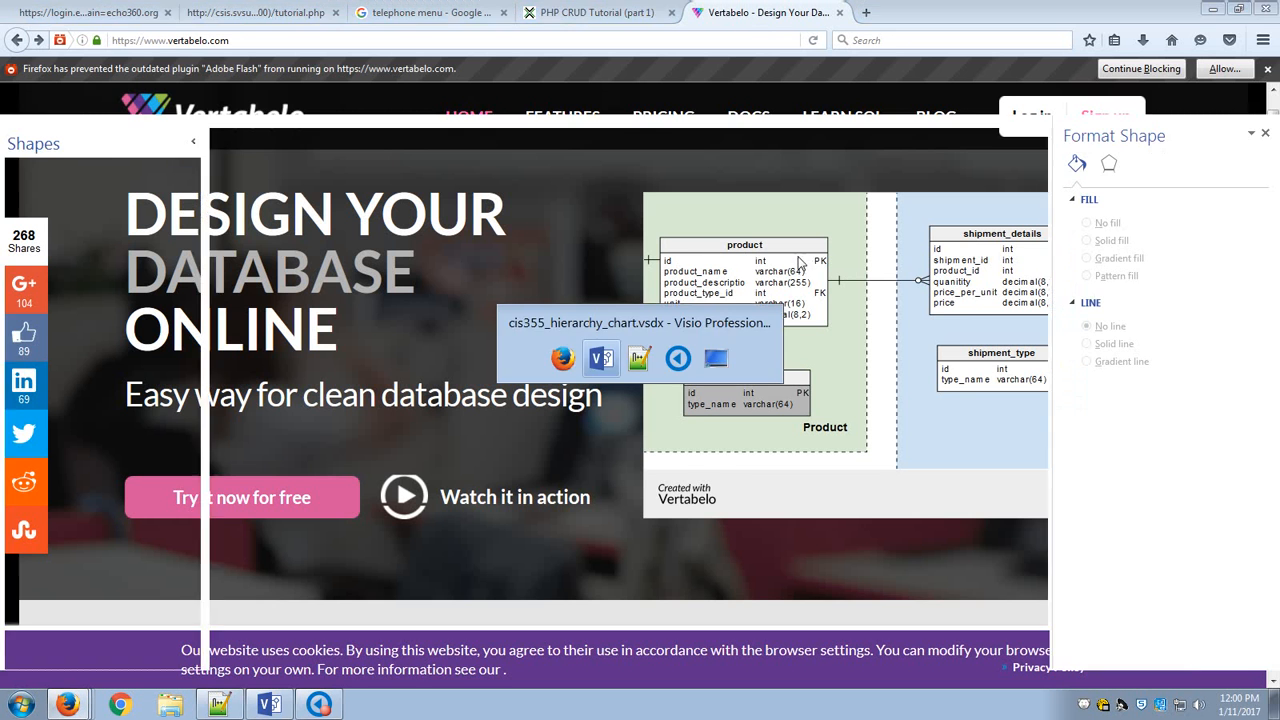
key("alt+Tab")
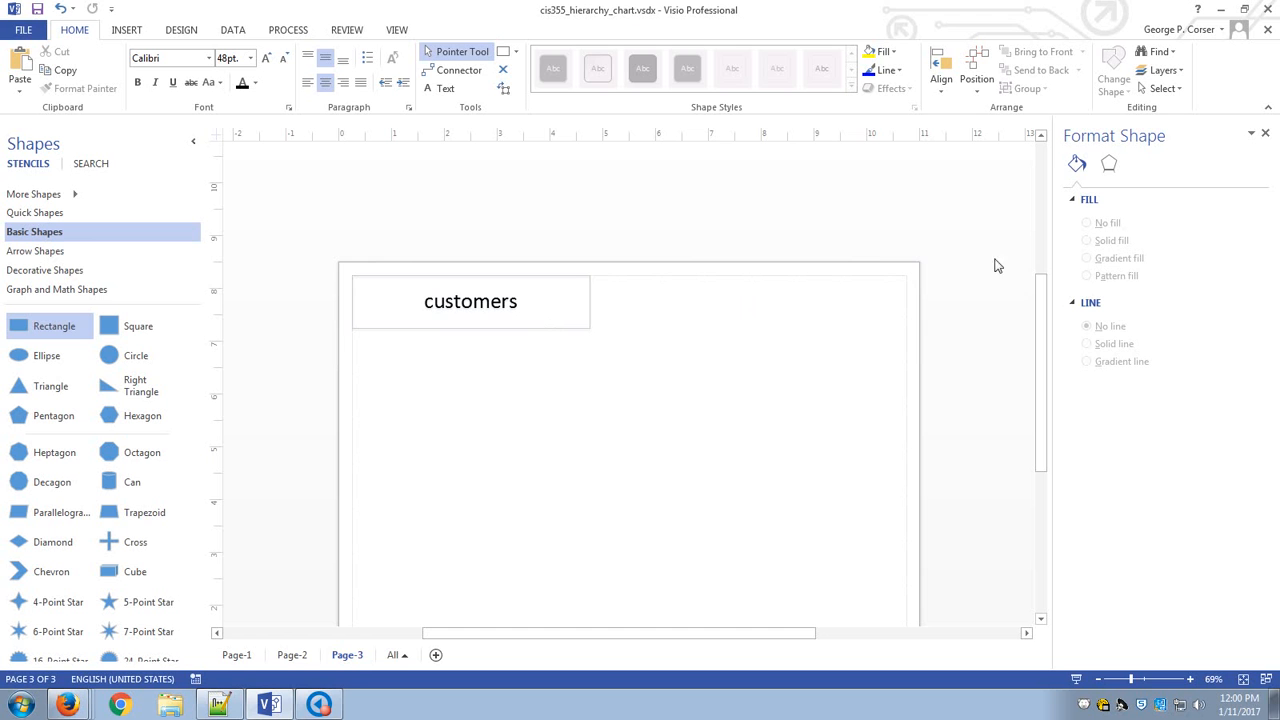
- Give the "customers" rectangle a solid light gray fill
left_click_drag(303, 233, 718, 362)
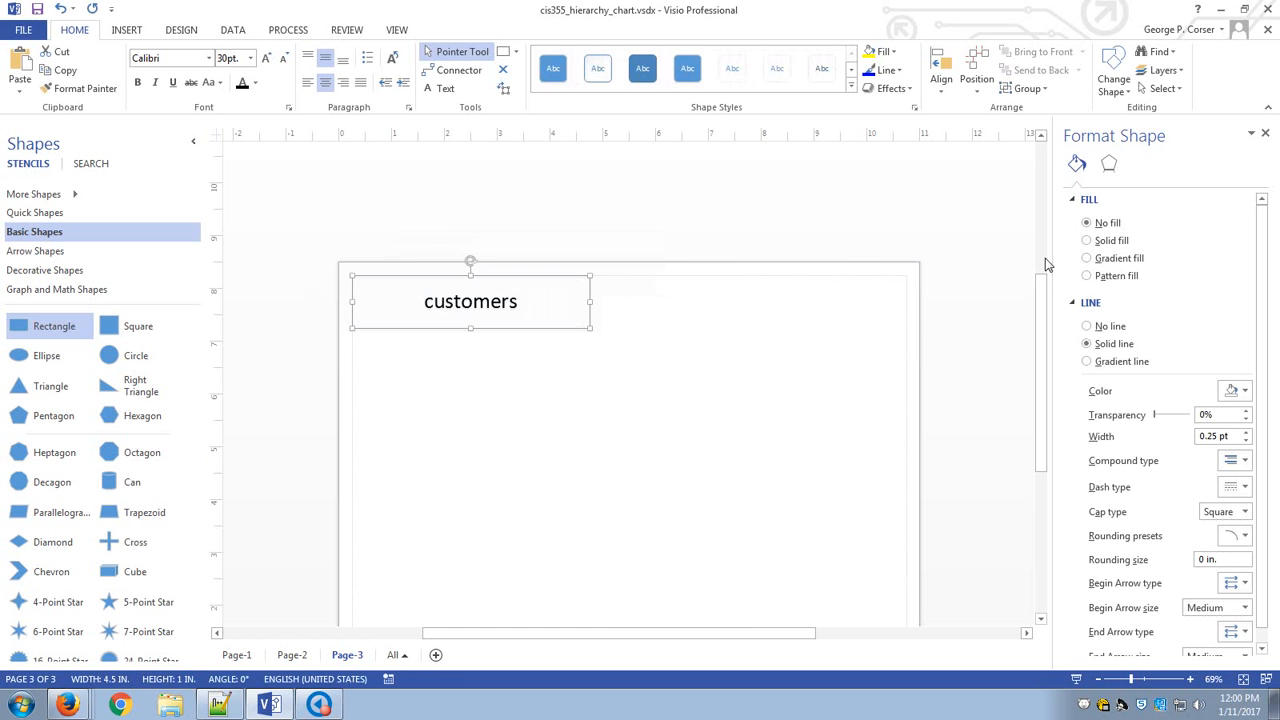
left_click(1112, 242)
left_click(1246, 308)
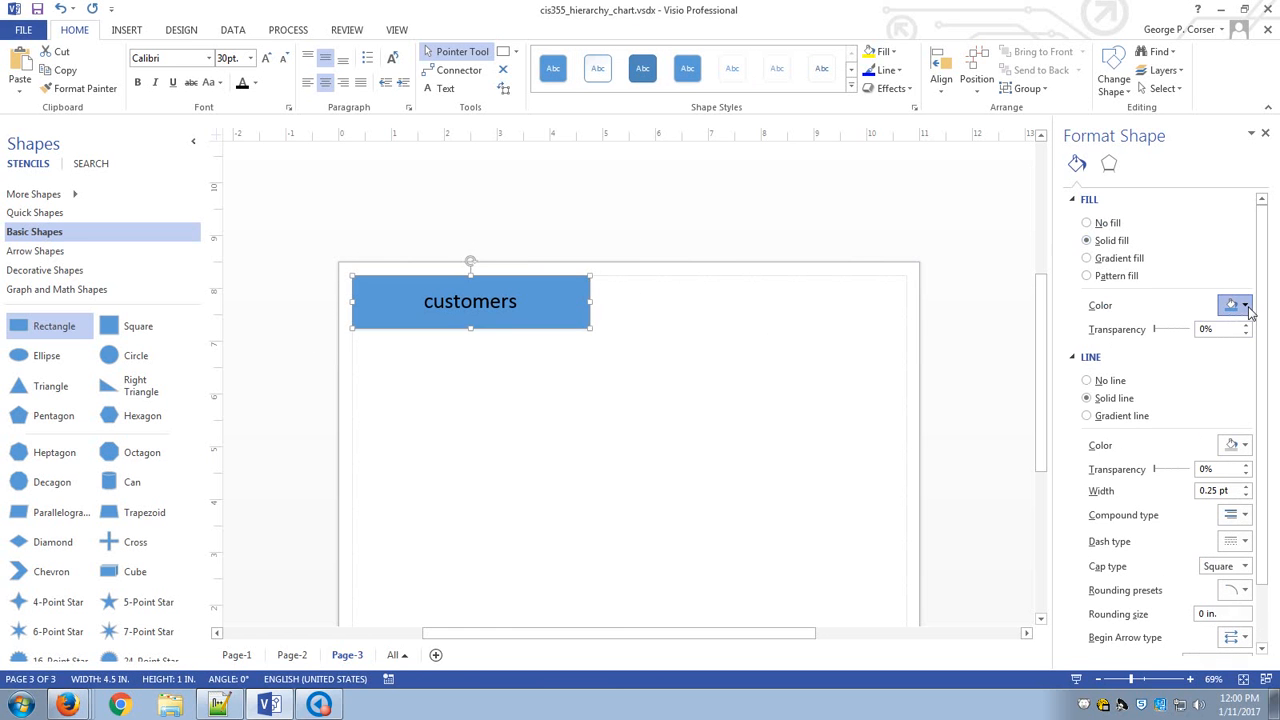
left_click(1144, 370)
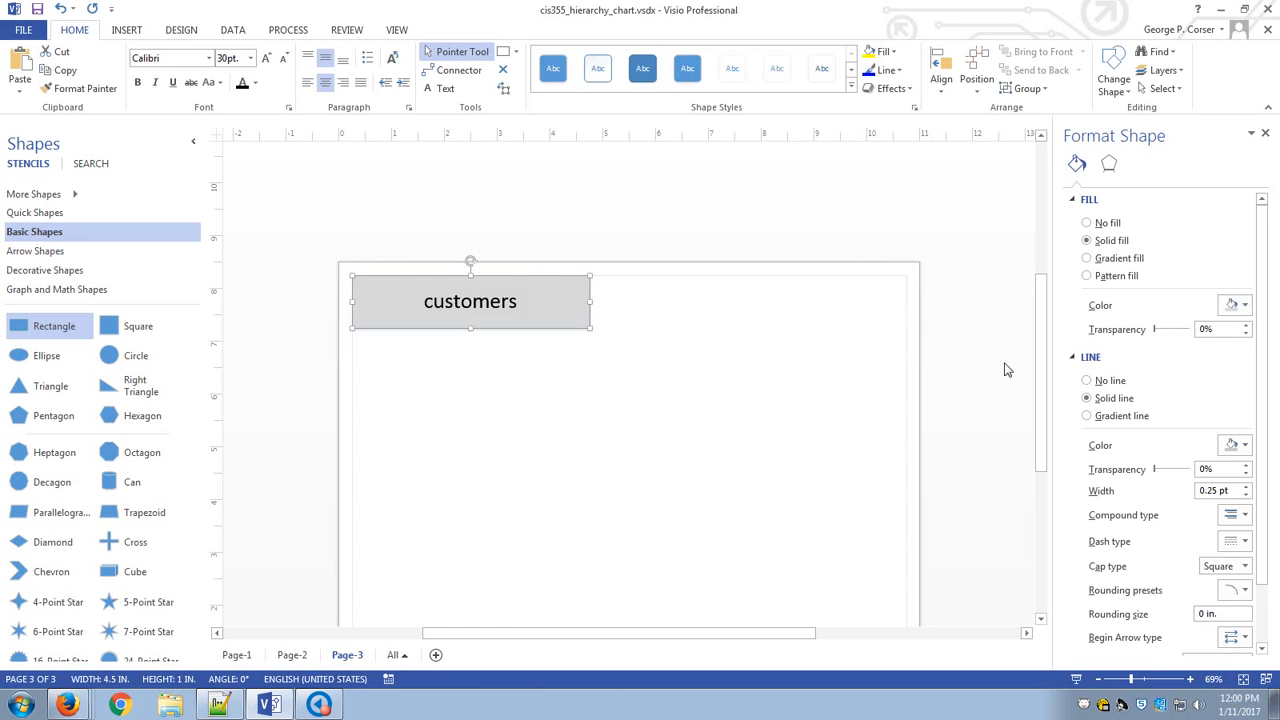
left_click(330, 230)
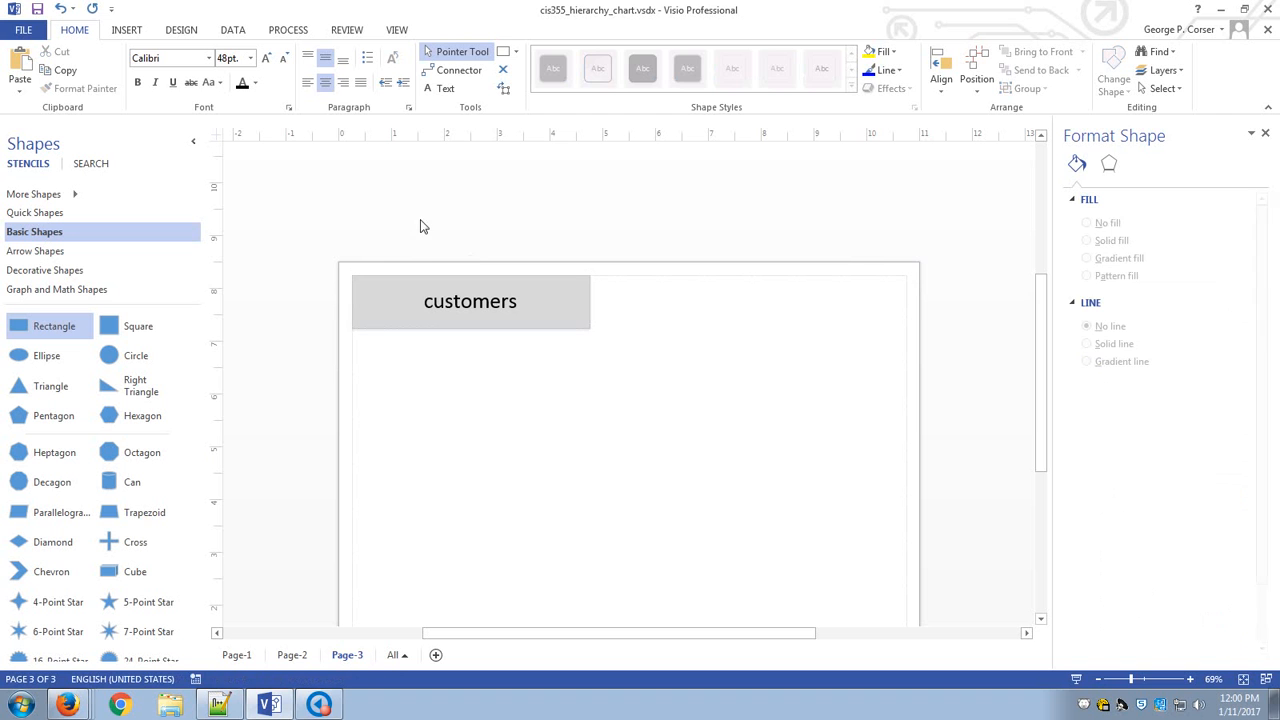
- Duplicate the "customers" rectangle, place the copy directly beneath the original and stretch it to about 3.84 in high
left_click(388, 299)
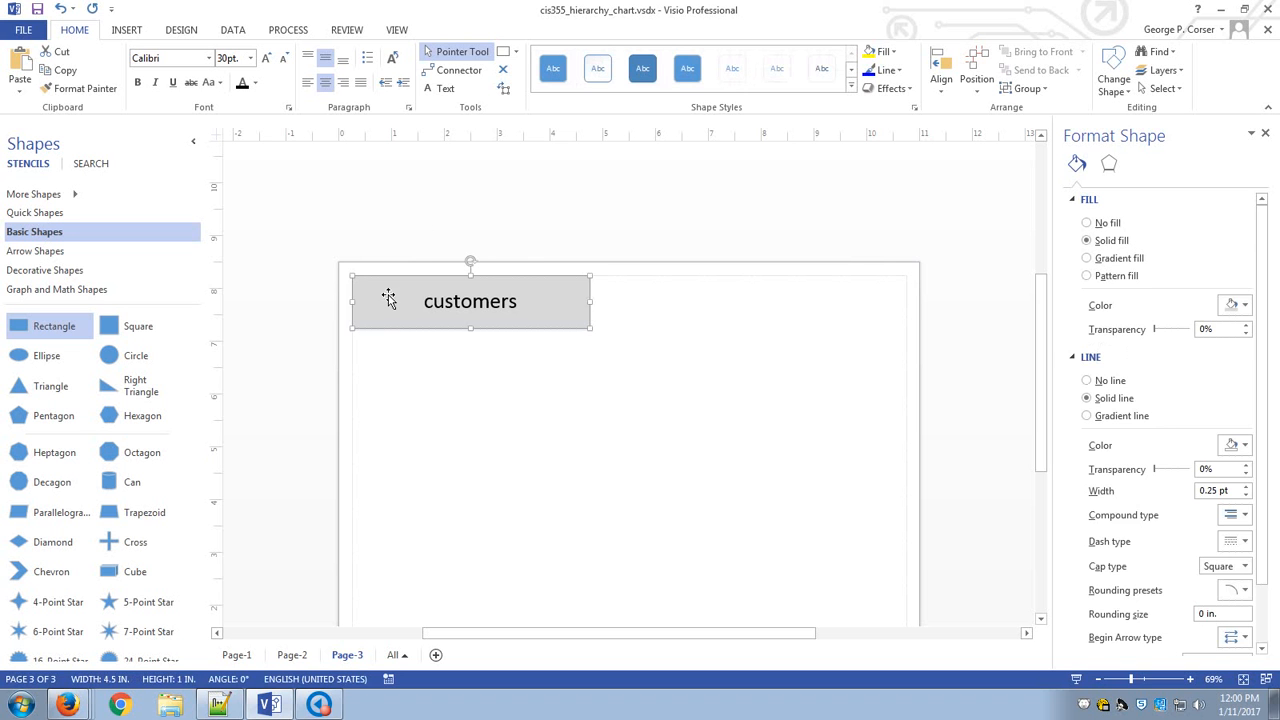
left_click(246, 237)
key("ctrl+v")
left_click_drag(472, 318, 483, 532)
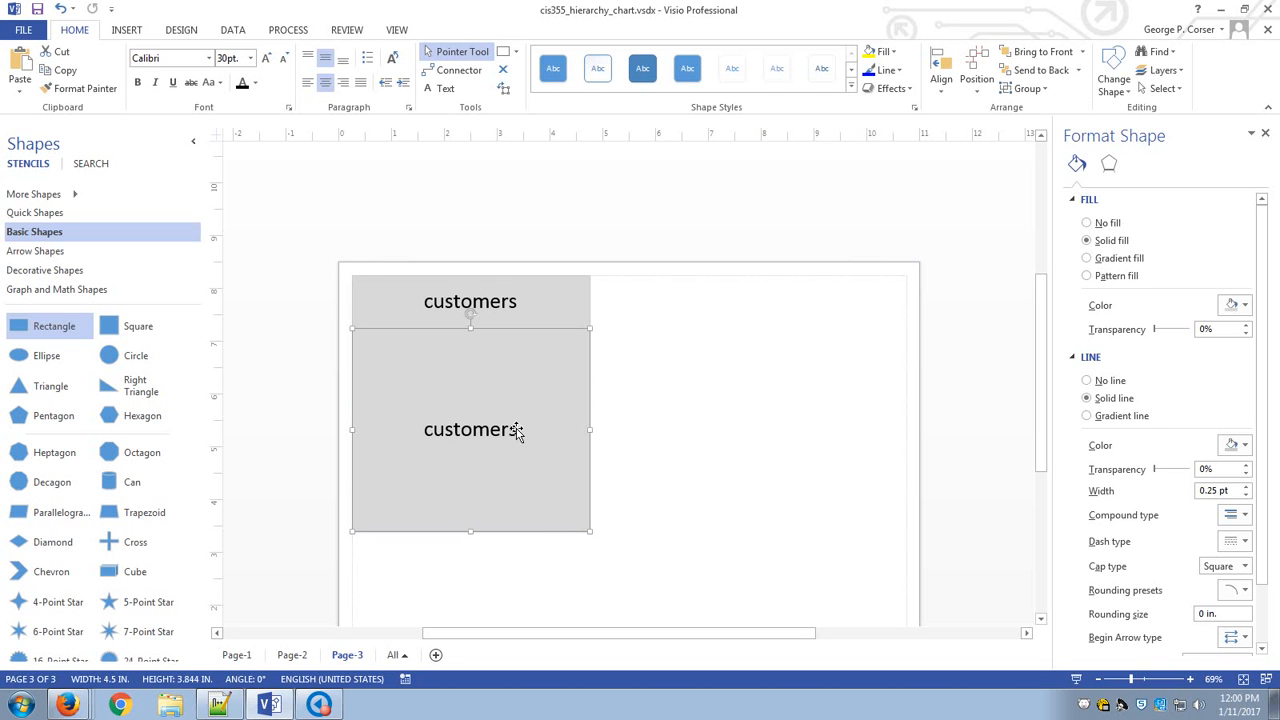
- Align the lower rectangle's text to the top left and remove the shape's fill
left_click(308, 83)
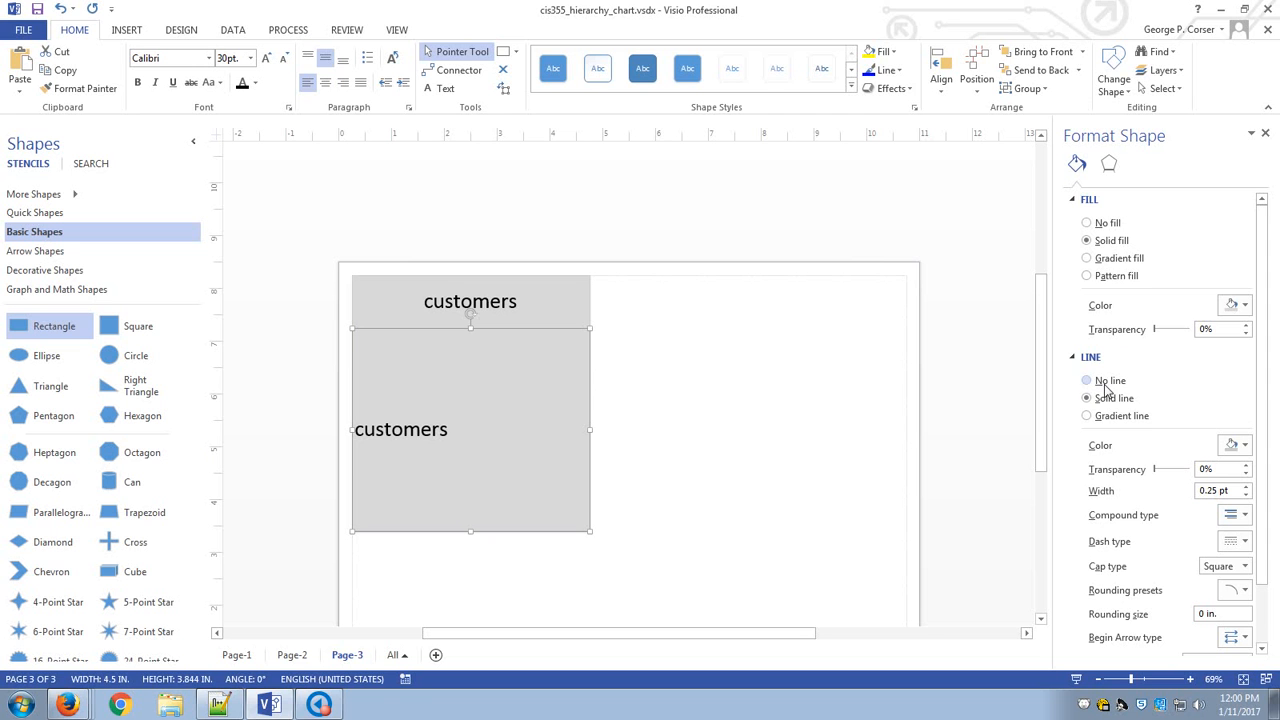
left_click(1104, 229)
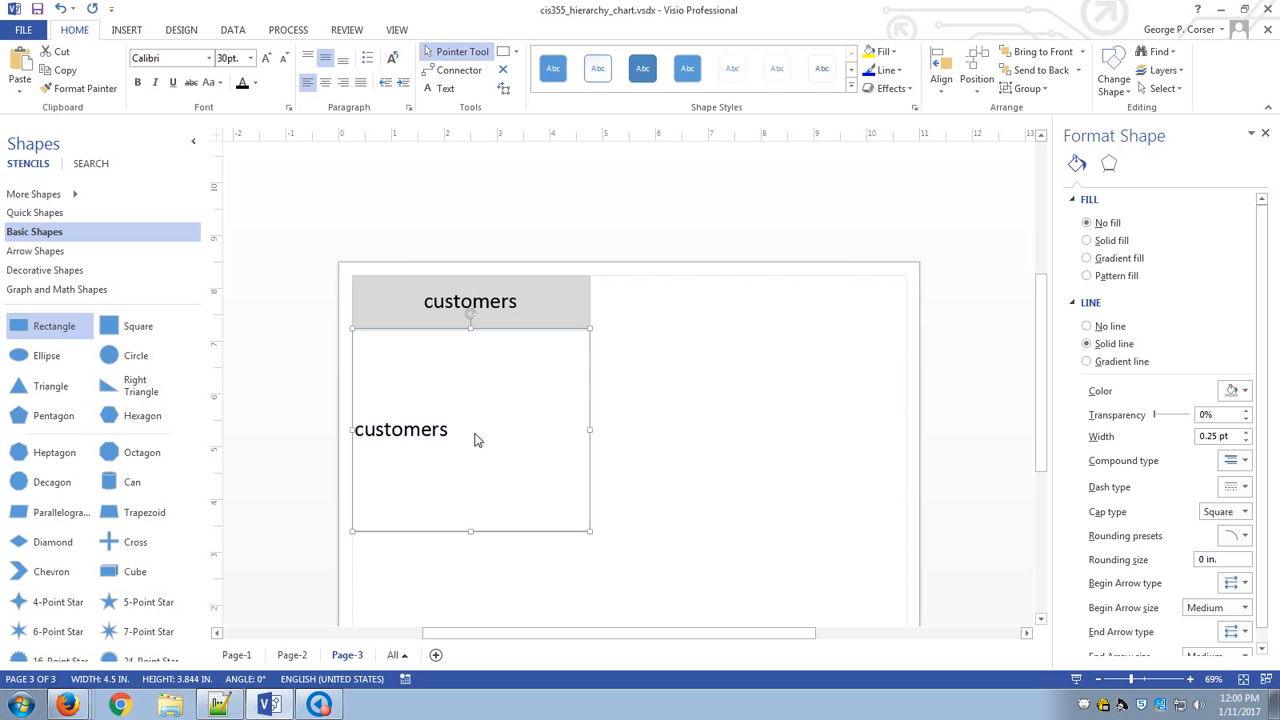
left_click(307, 57)
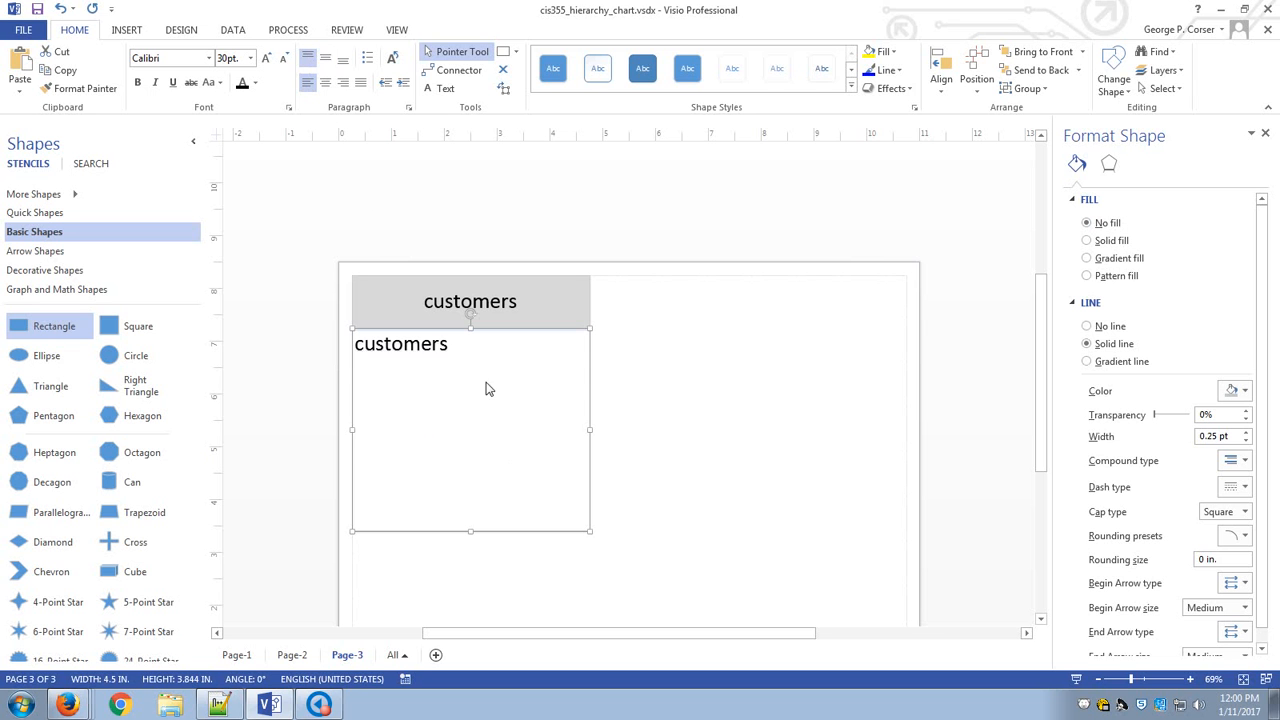
- Replace the lower rectangle's text with "id integer"
double_click(429, 346)
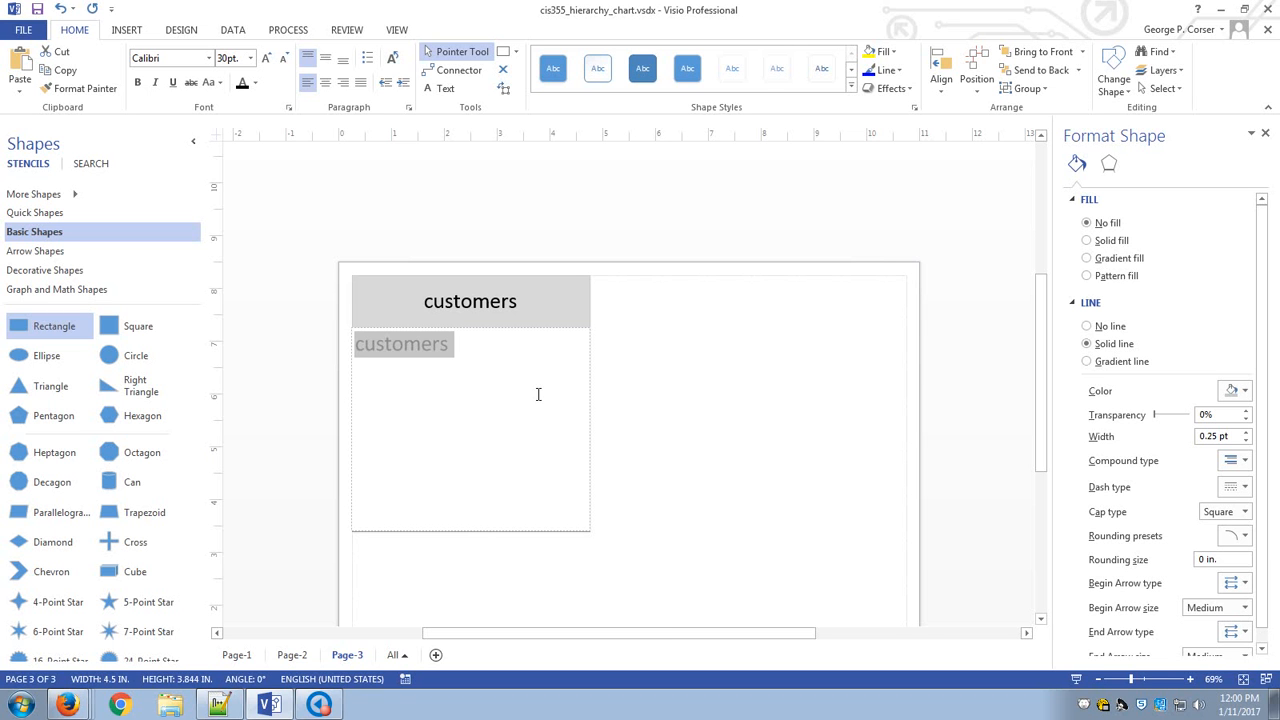
type("id")
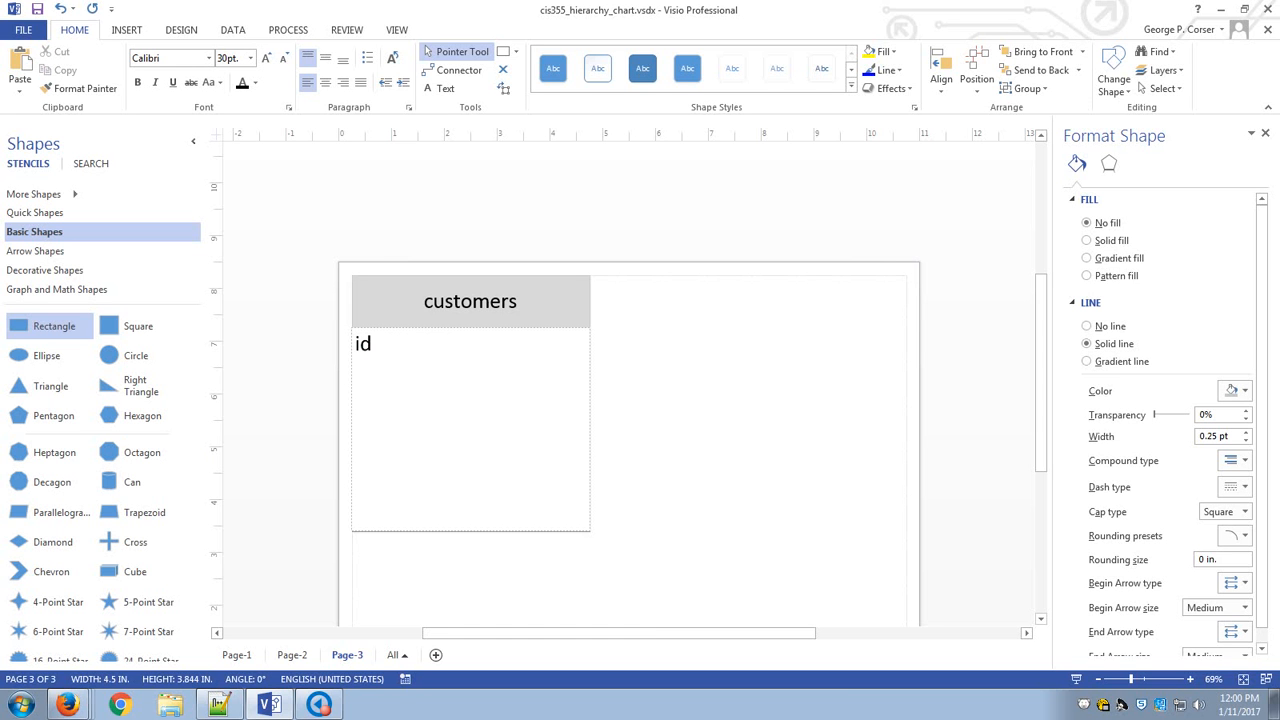
type(" integer")
- Check the column notation on the Vertabelo page and edit the first column line to read "id, integer, PK"
key("alt+Tab")
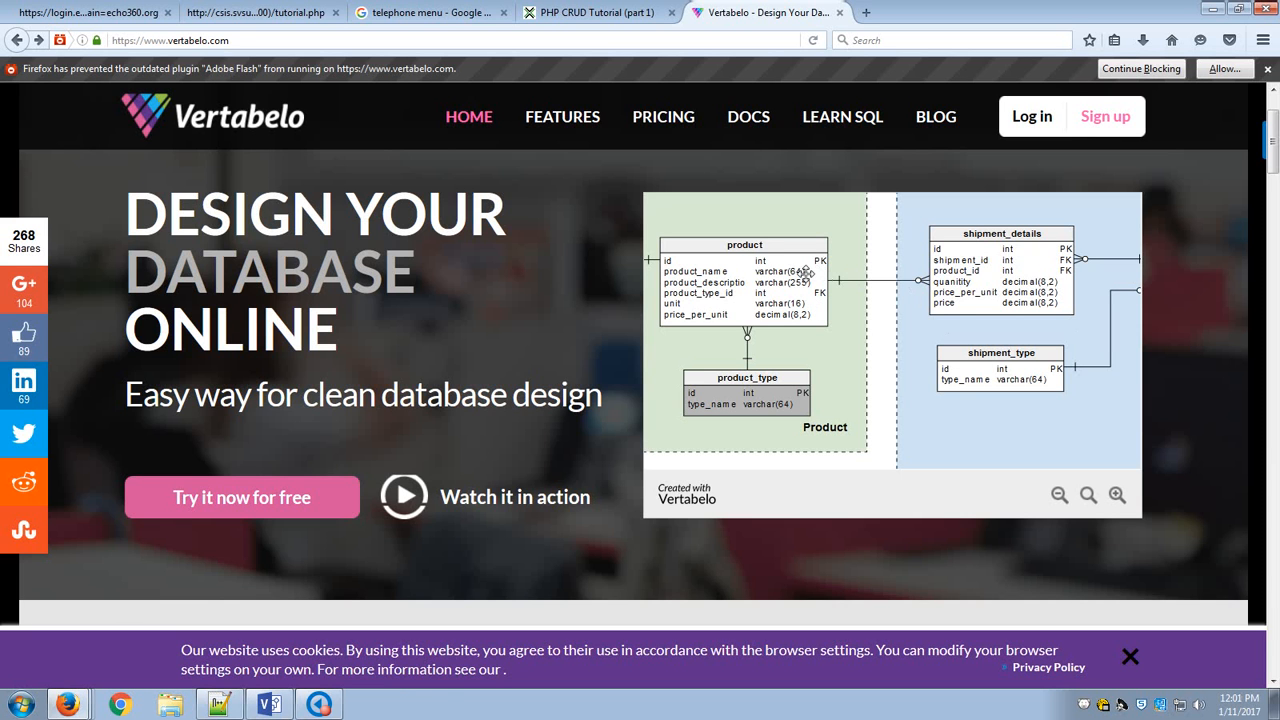
key("alt+Tab")
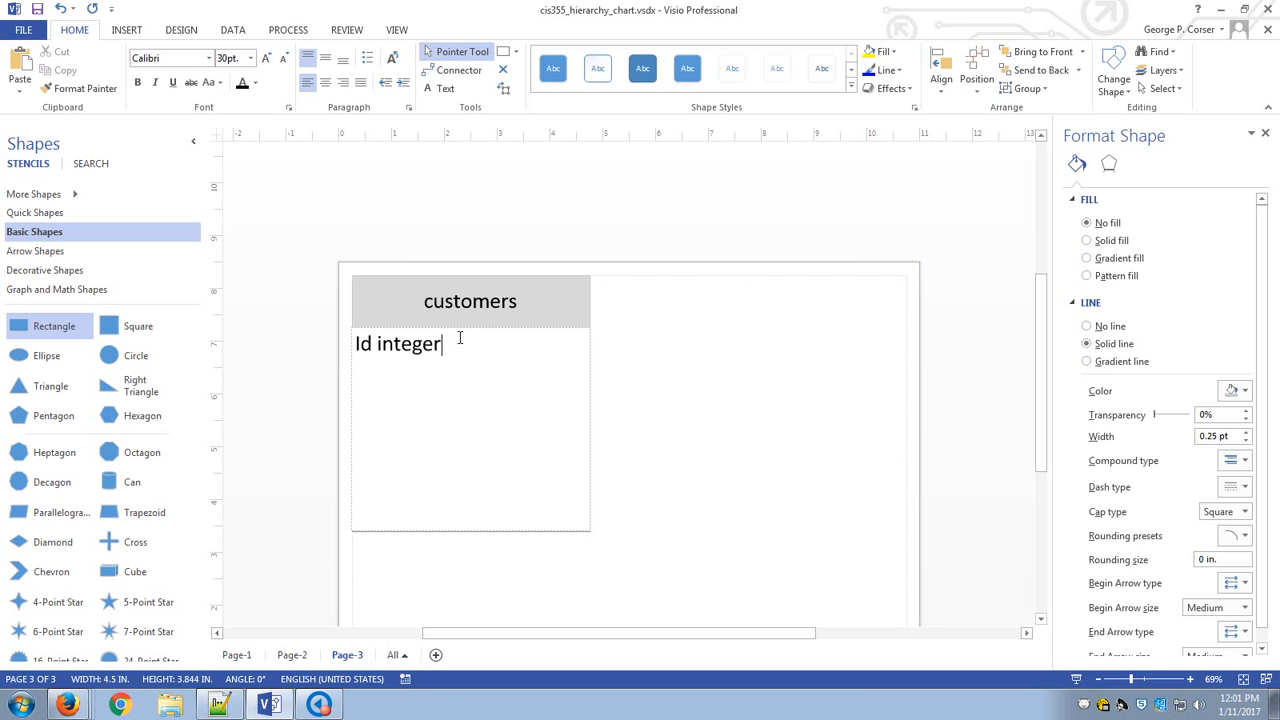
double_click(364, 345)
key("BackSpace")
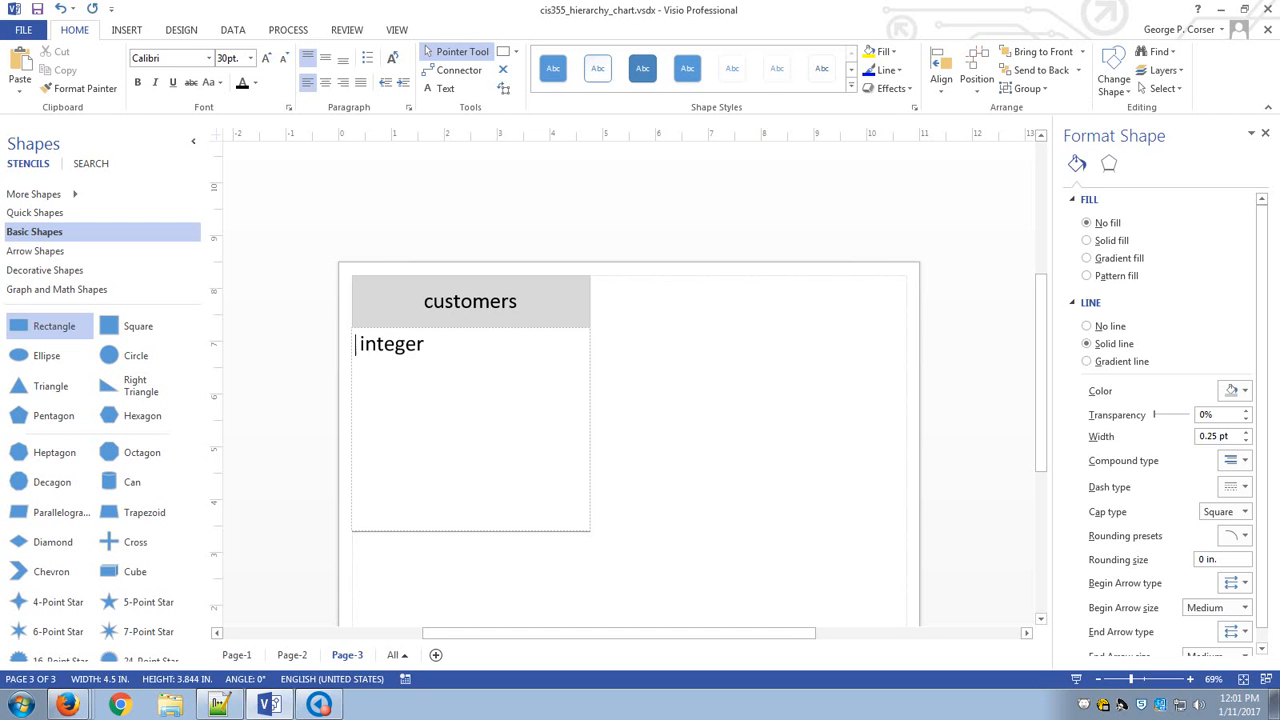
type("id,")
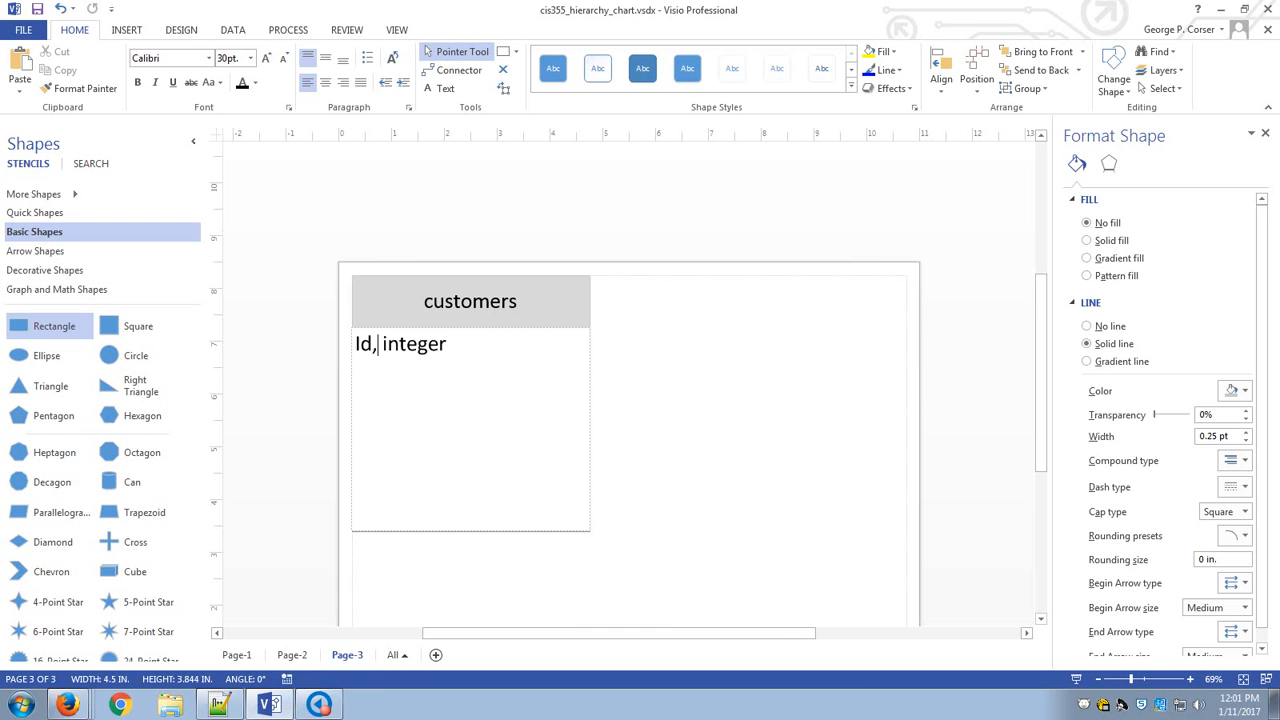
key("BackSpace")
key("BackSpace")
key("BackSpace")
type("id")
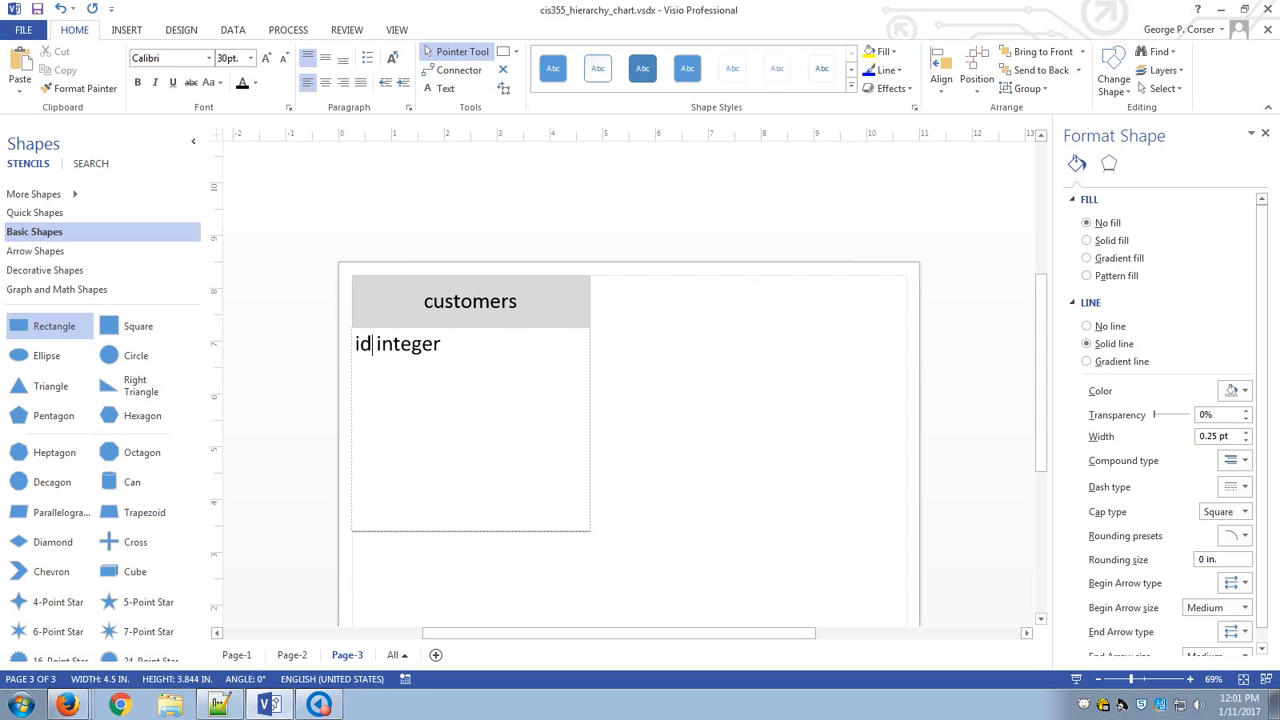
type(", ")
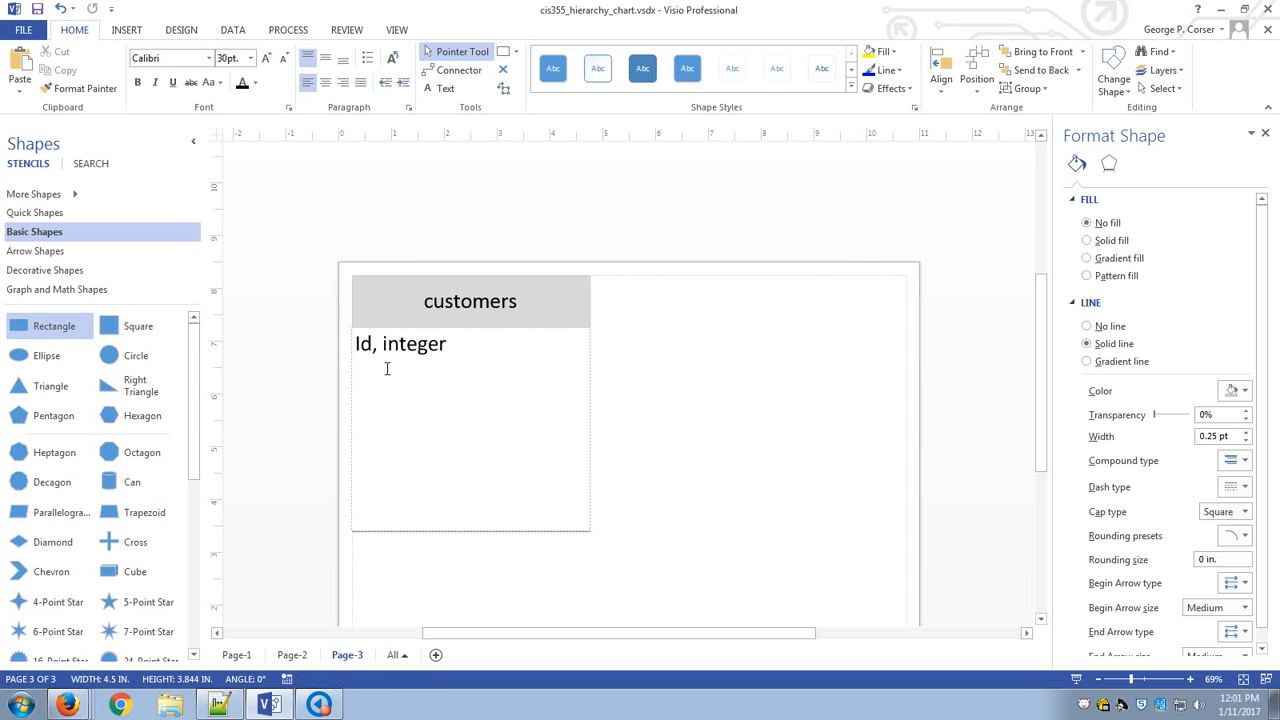
type("i")
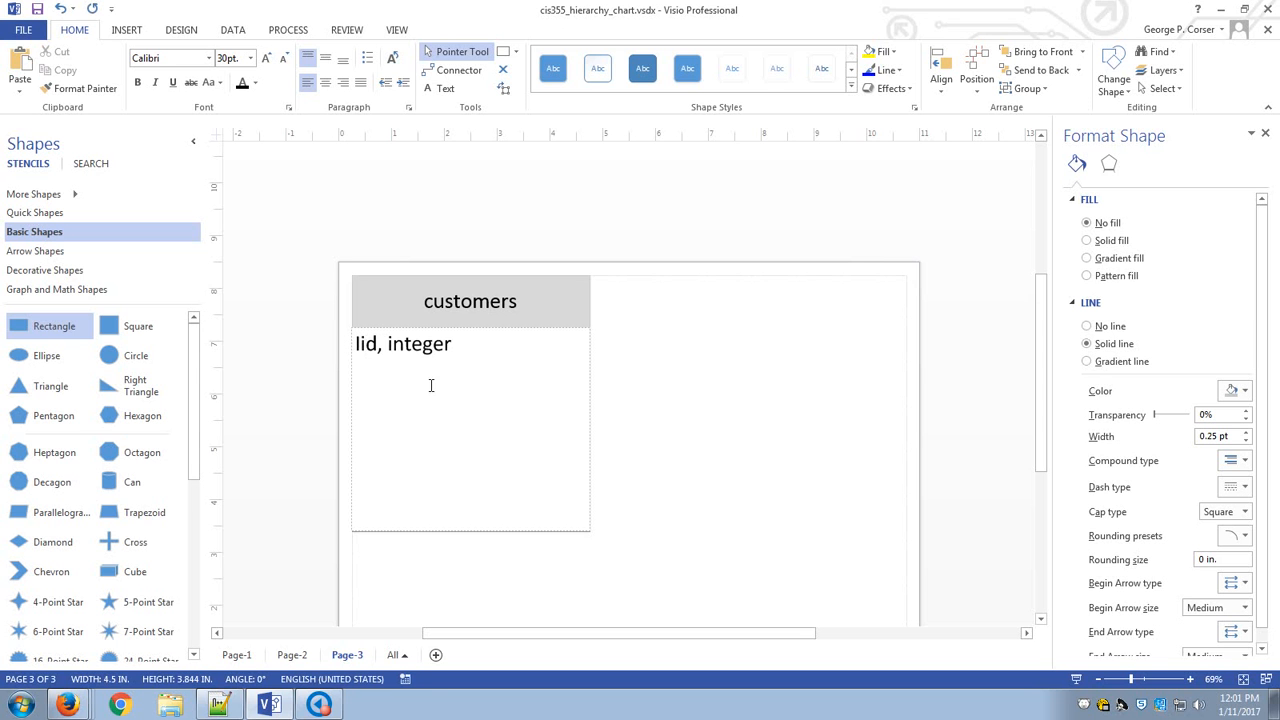
key("Left")
key("BackSpace")
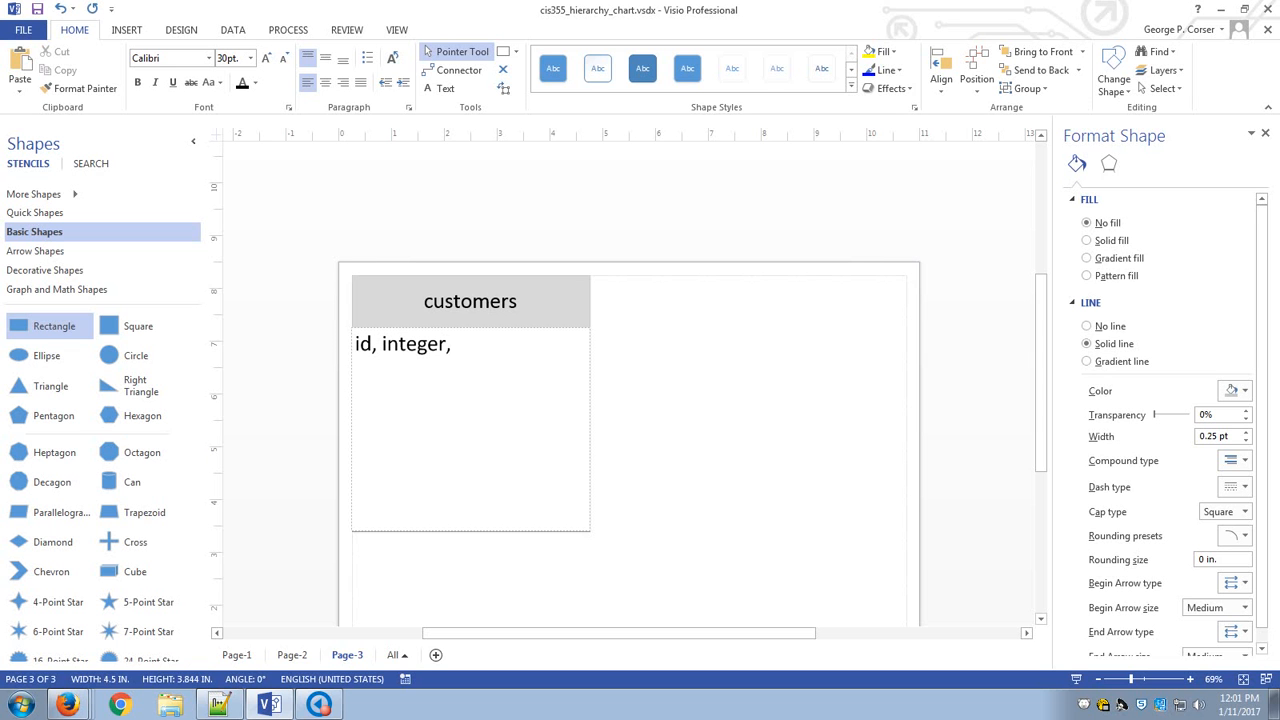
type("PK")
- Switch to the PHP CRUD tutorial in Firefox and examine the column definitions of the customers table's CREATE TABLE statement
key("alt+Tab")
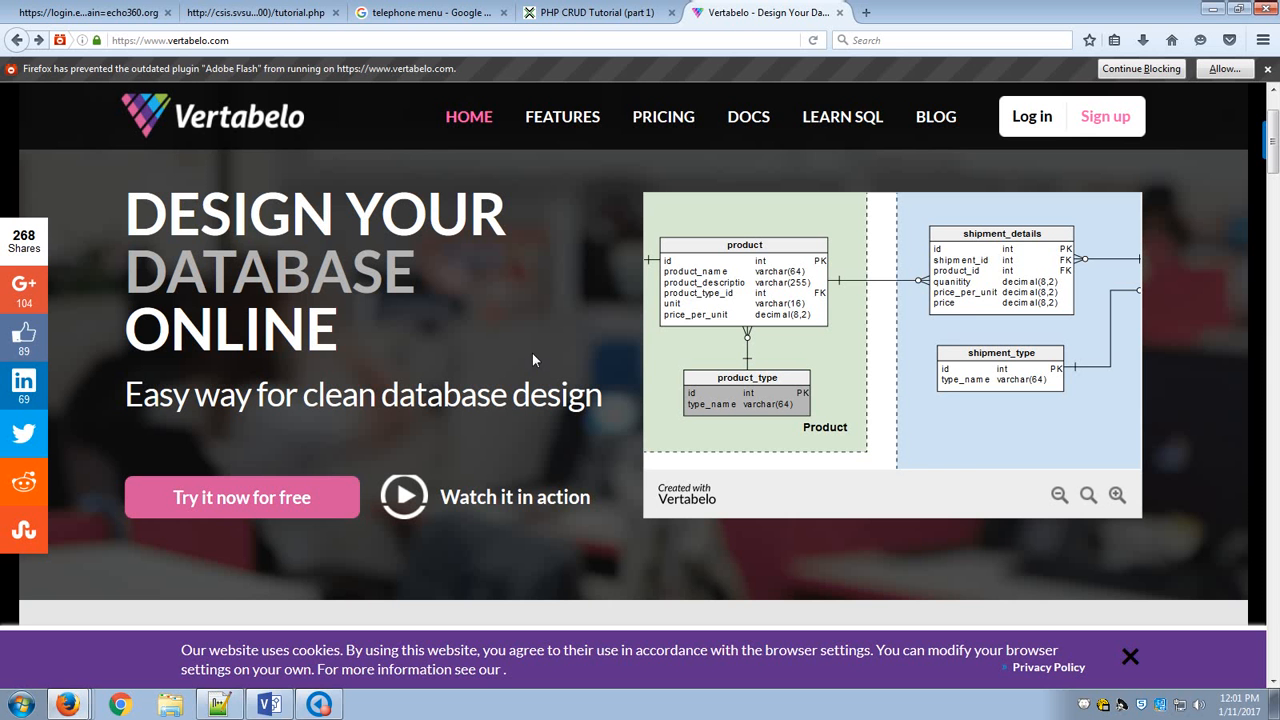
left_click(562, 10)
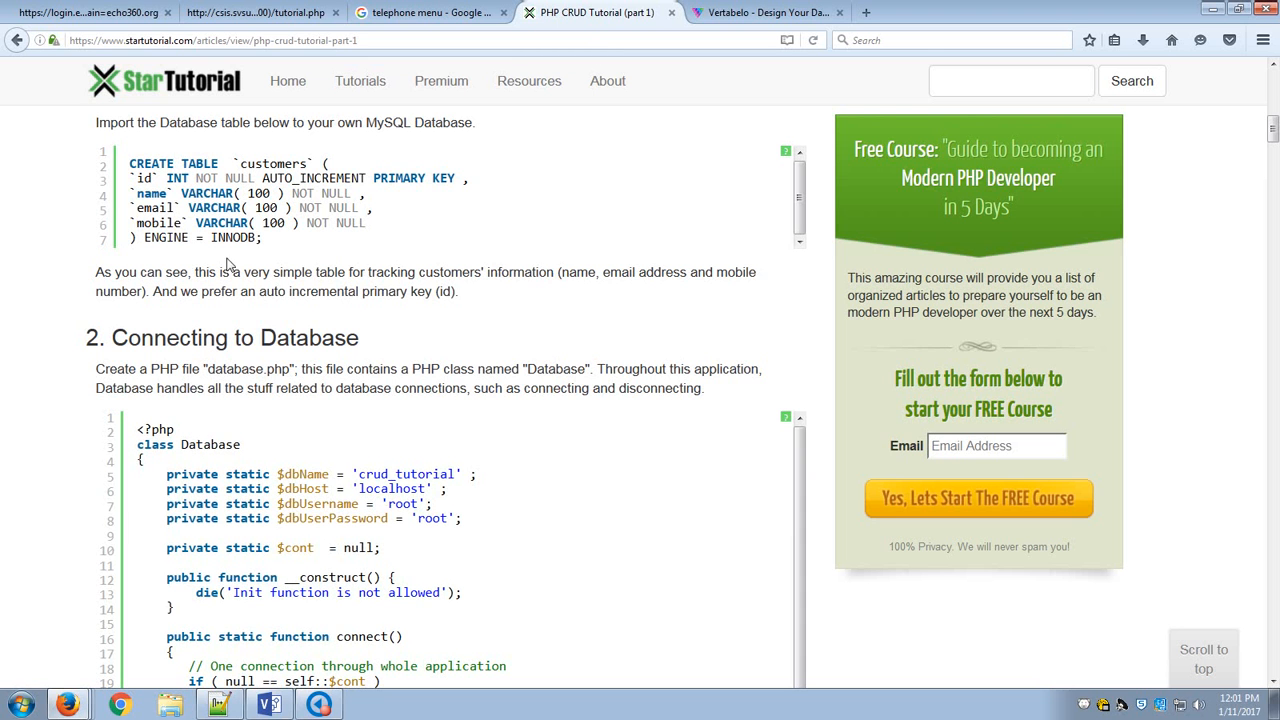
double_click(268, 165)
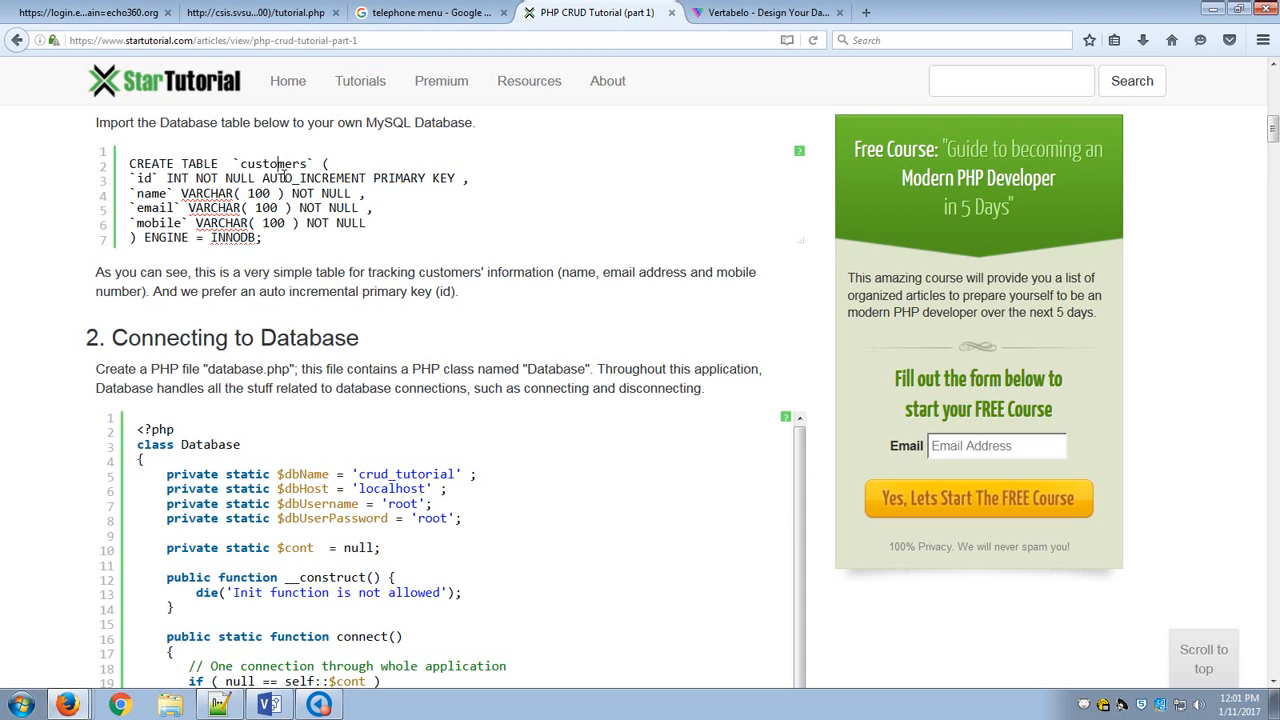
double_click(151, 179)
double_click(151, 193)
- Return to Visio and add the lines "Name, varchar", "Email, varchar" and "Mobile, varchar" below the id line
key("alt+Tab")
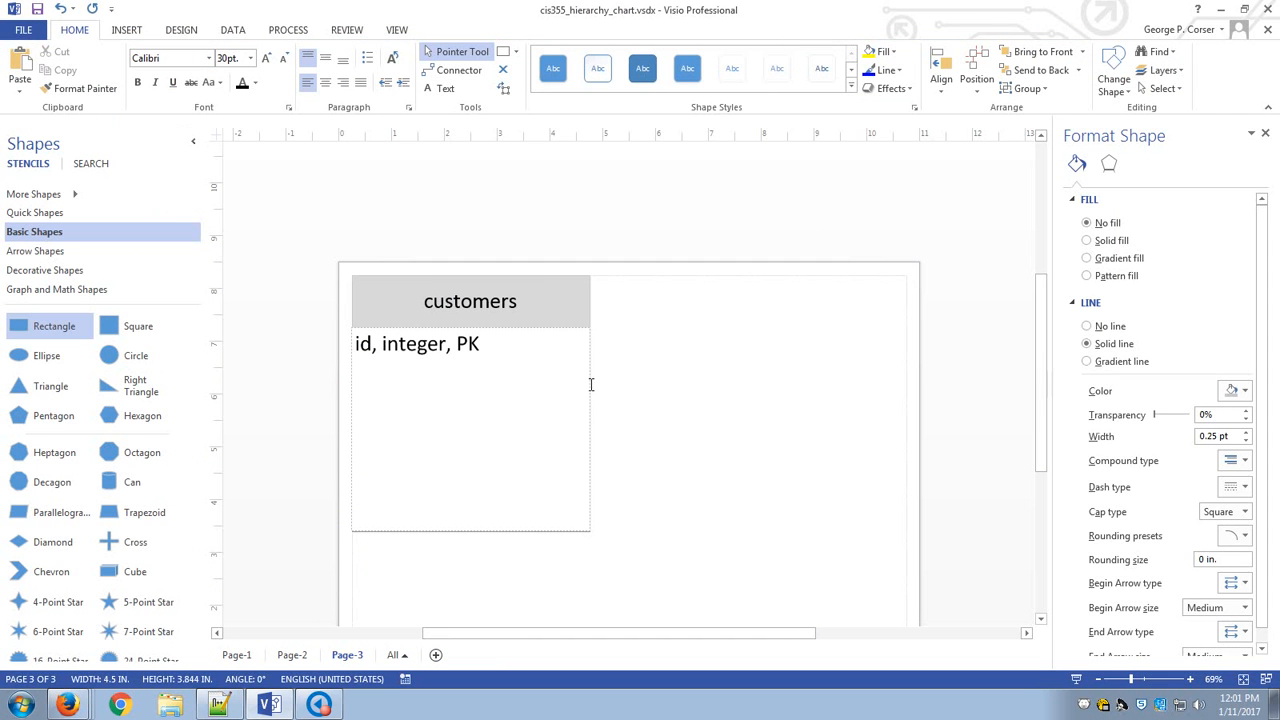
type("nteger, PK Name, v")
type("ar")
type("char")
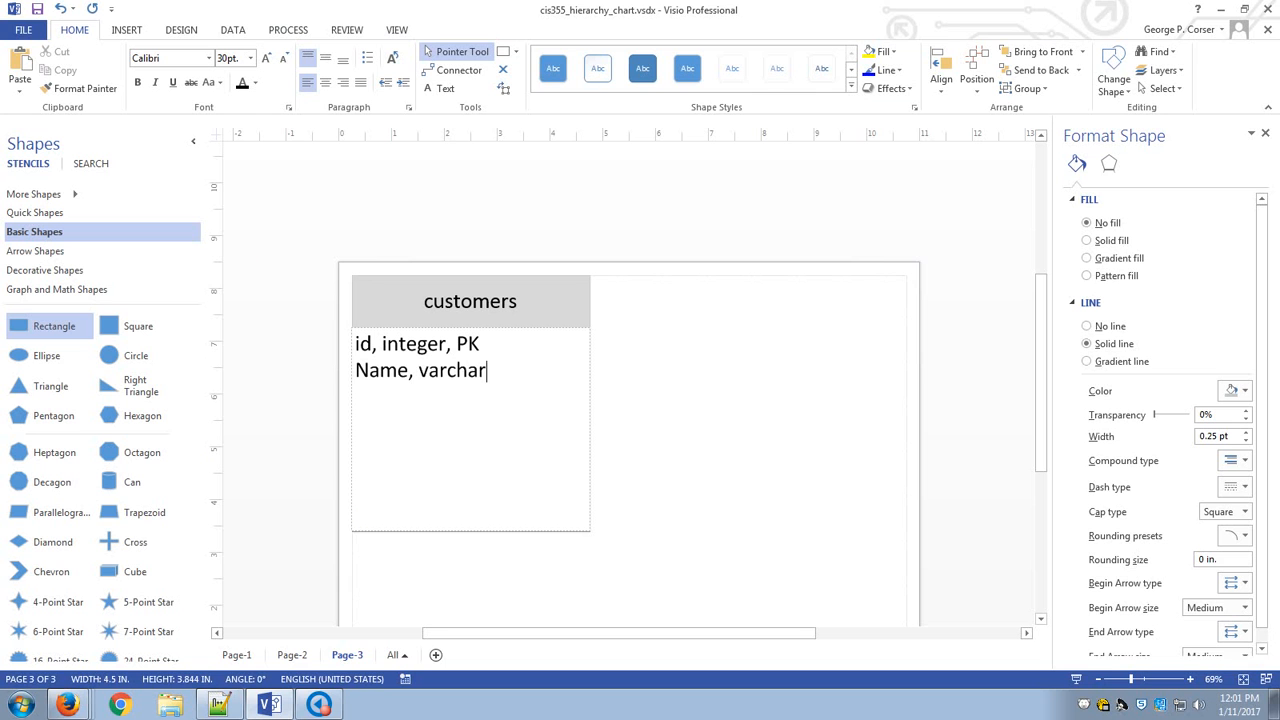
key("Return")
type("email, varch")
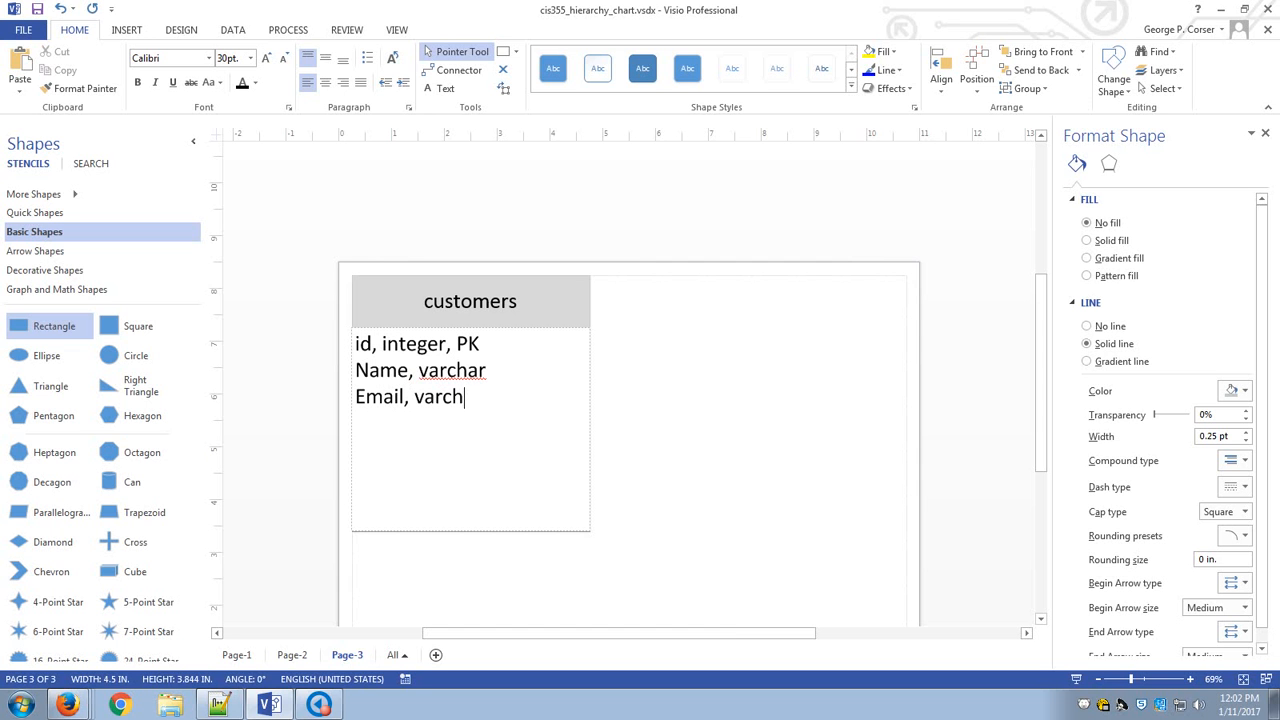
type("ar")
key("Return")
type("mobile, ")
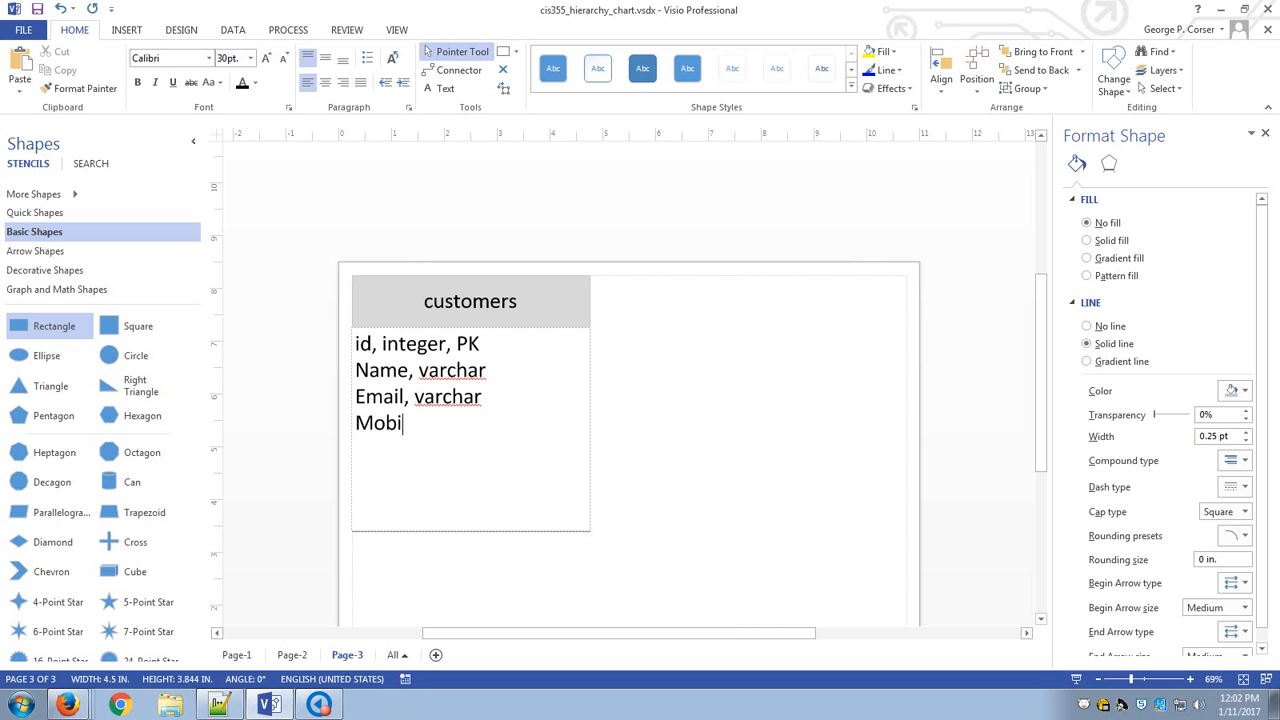
type("varchar")
- Change the column names to lowercase "name", "email" and "mobile" and finish editing the text
key("BackSpace")
type("n")
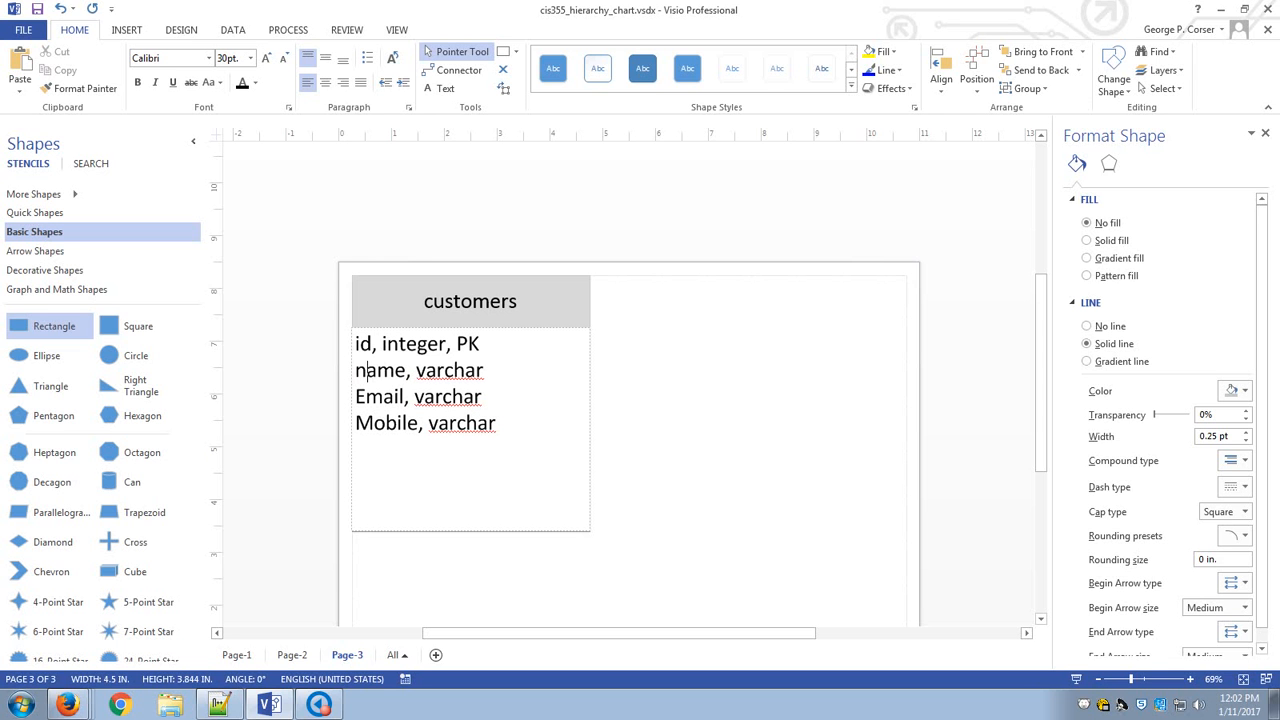
key("Down")
key("BackSpace")
type("e")
key("Down")
key("BackSpace")
type("m")
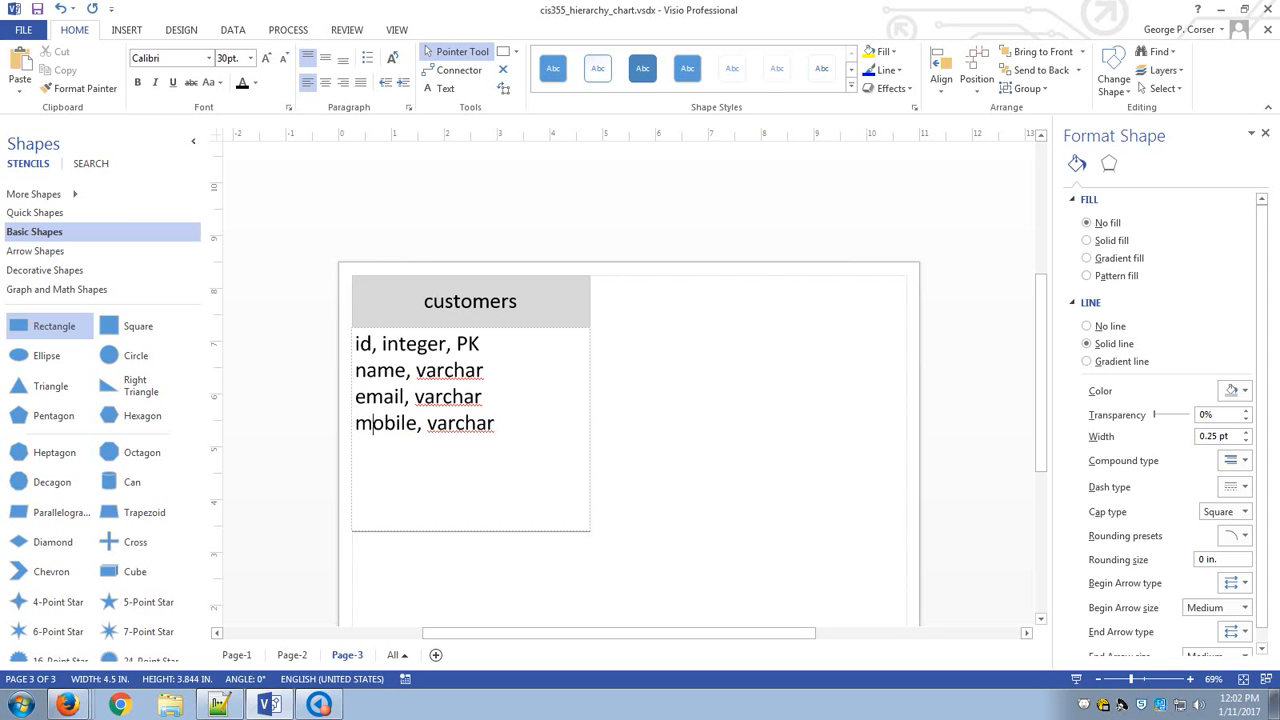
left_click(703, 414)
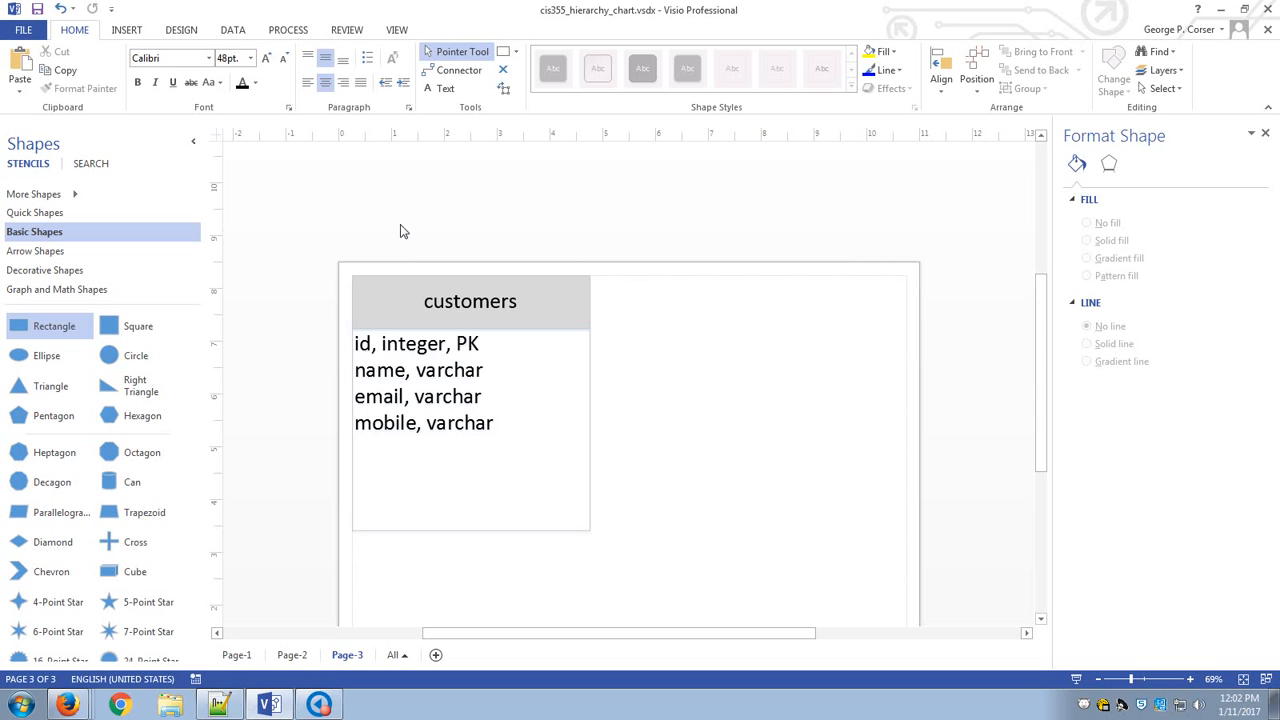
- Duplicate the customers table, place the copy beside it, and change the copy's title to "events"
left_click_drag(284, 232, 626, 563)
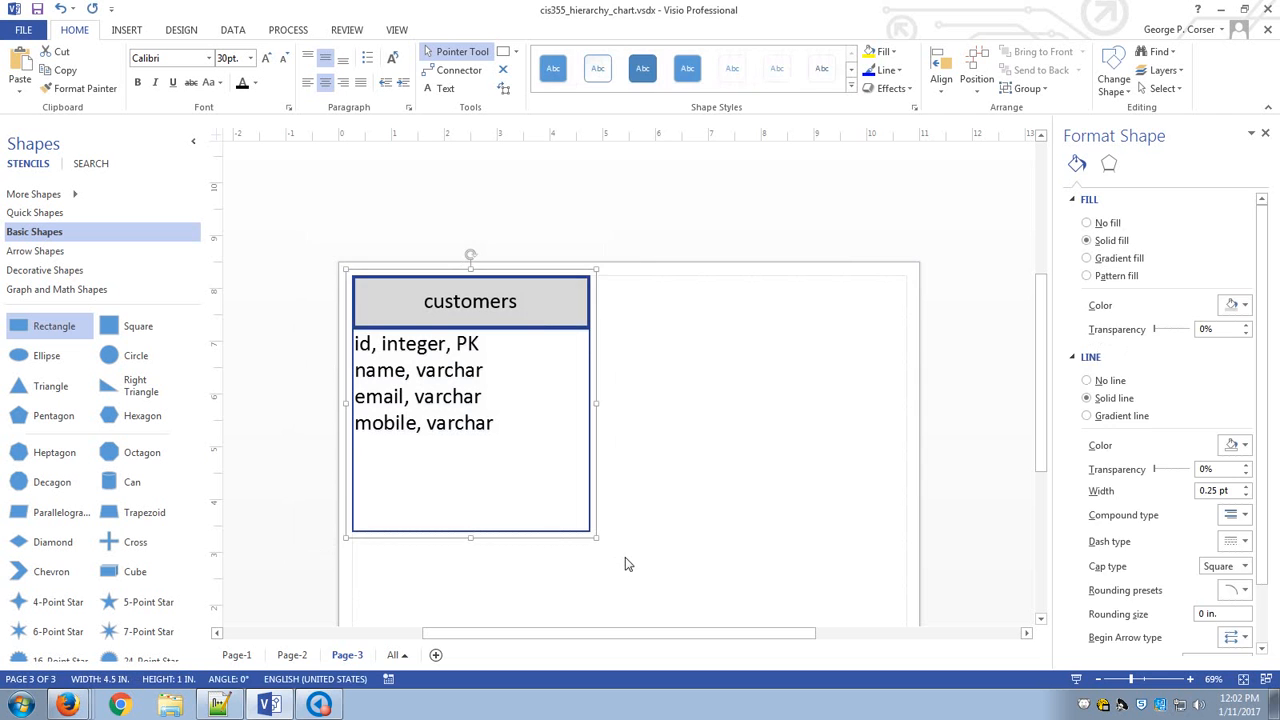
left_click(332, 224)
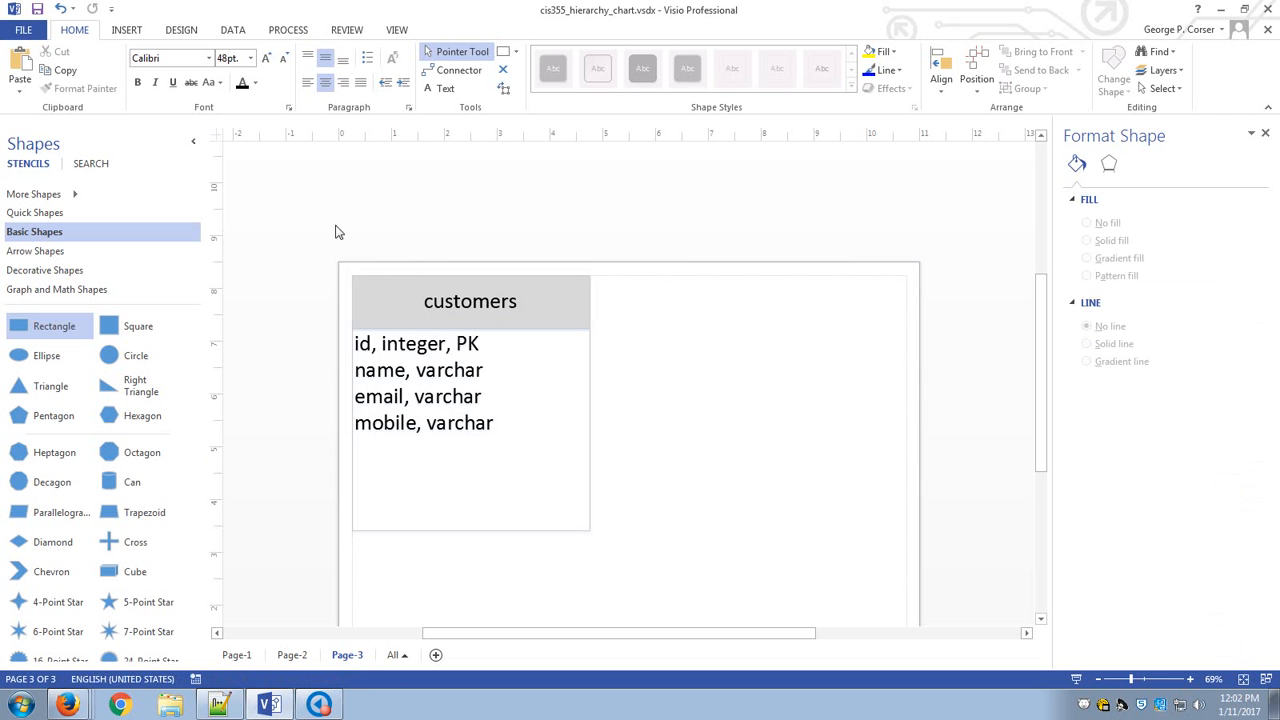
left_click_drag(495, 301, 790, 310)
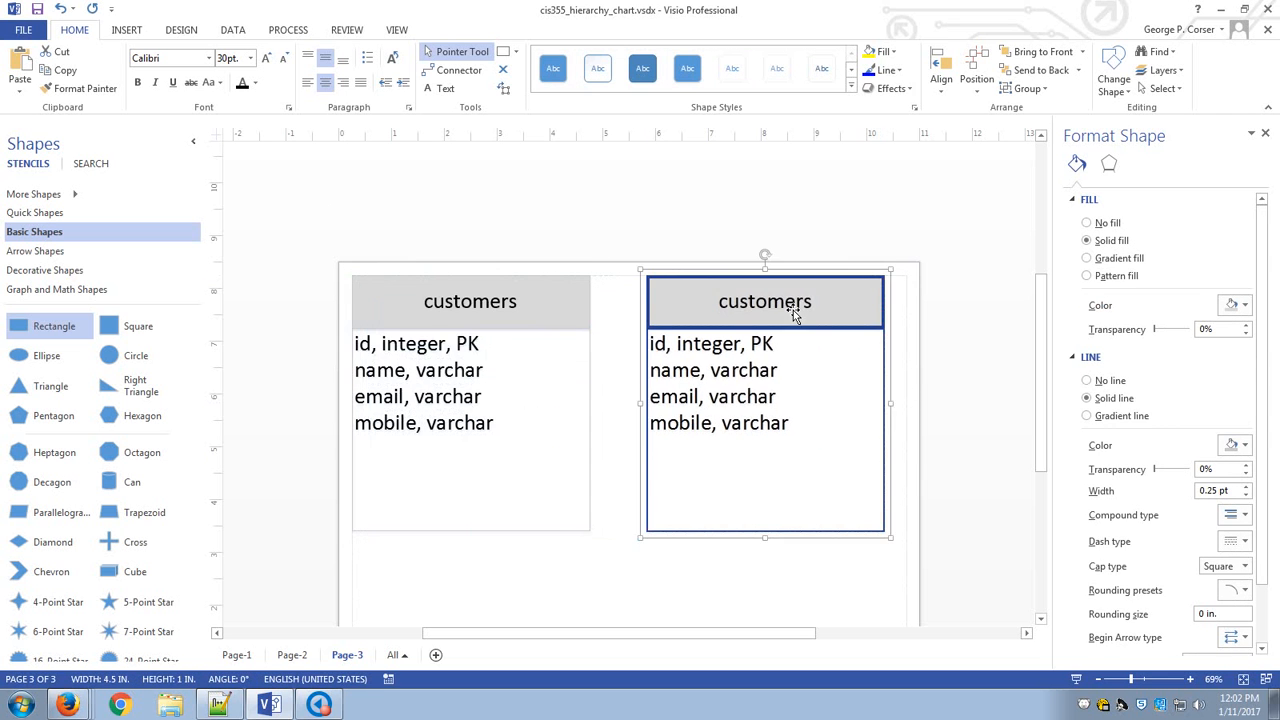
double_click(790, 314)
type("events")
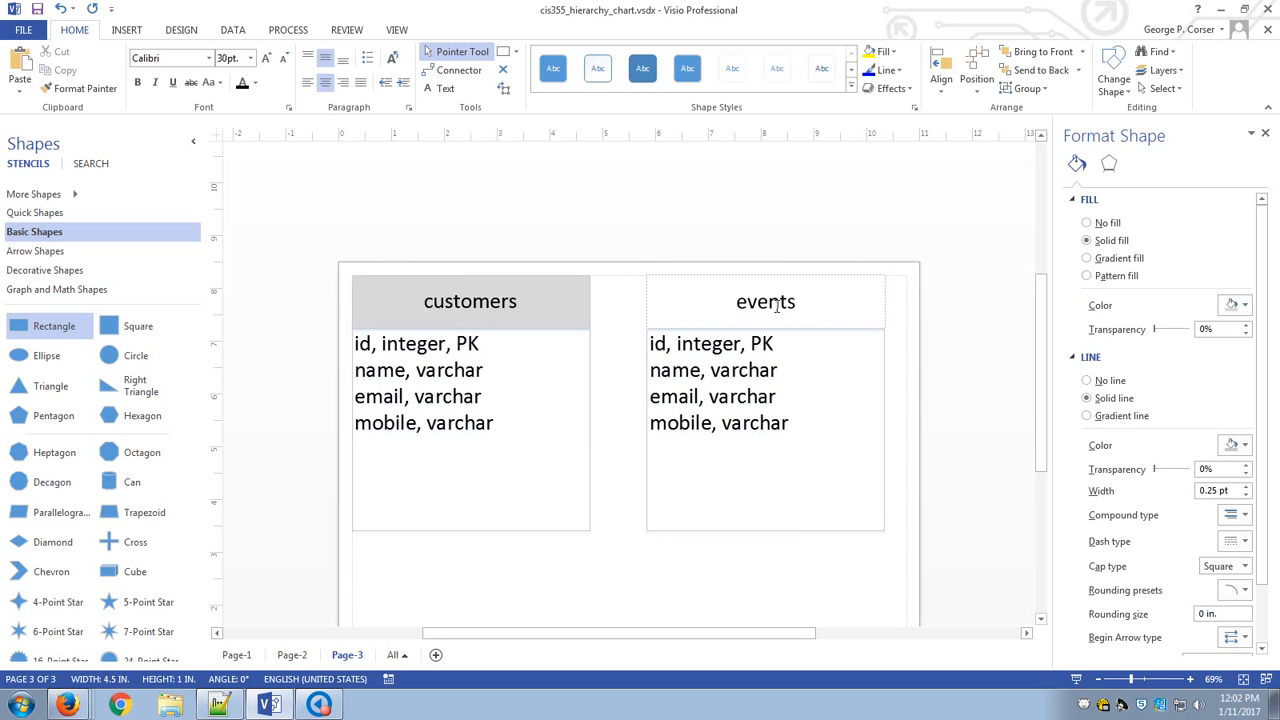
left_click(678, 228)
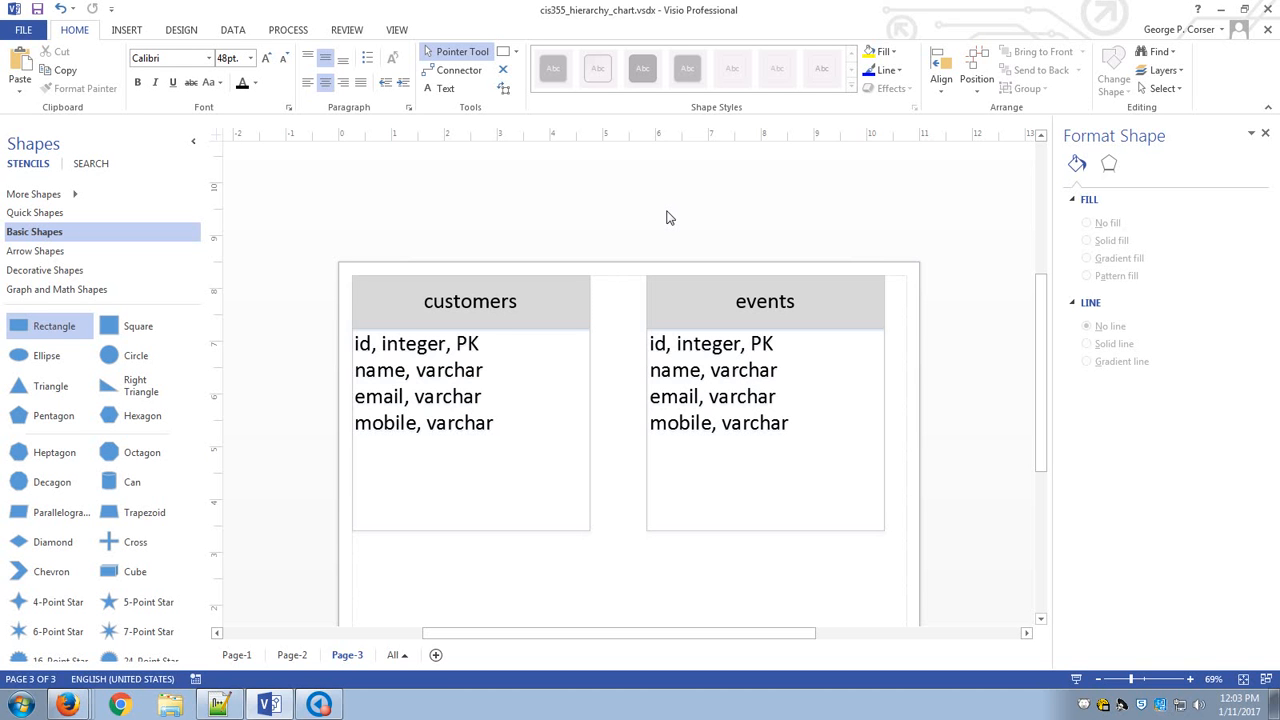
left_click(460, 72)
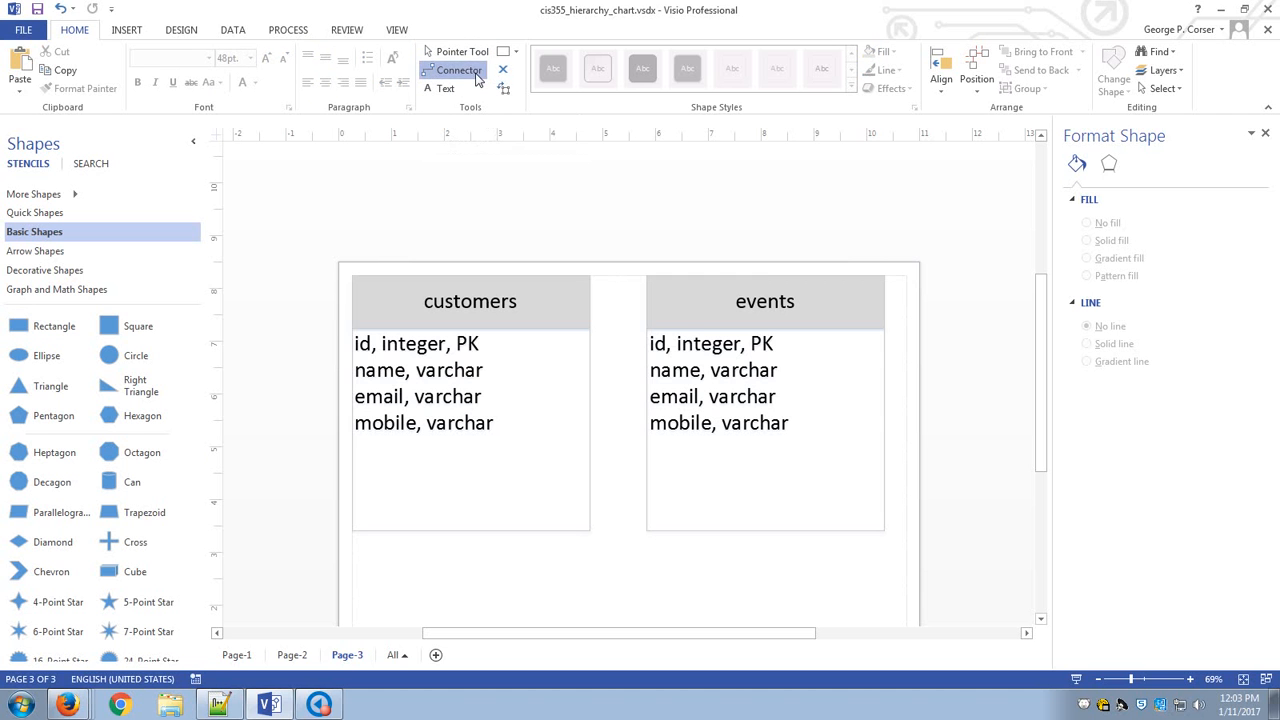
right_click(444, 74)
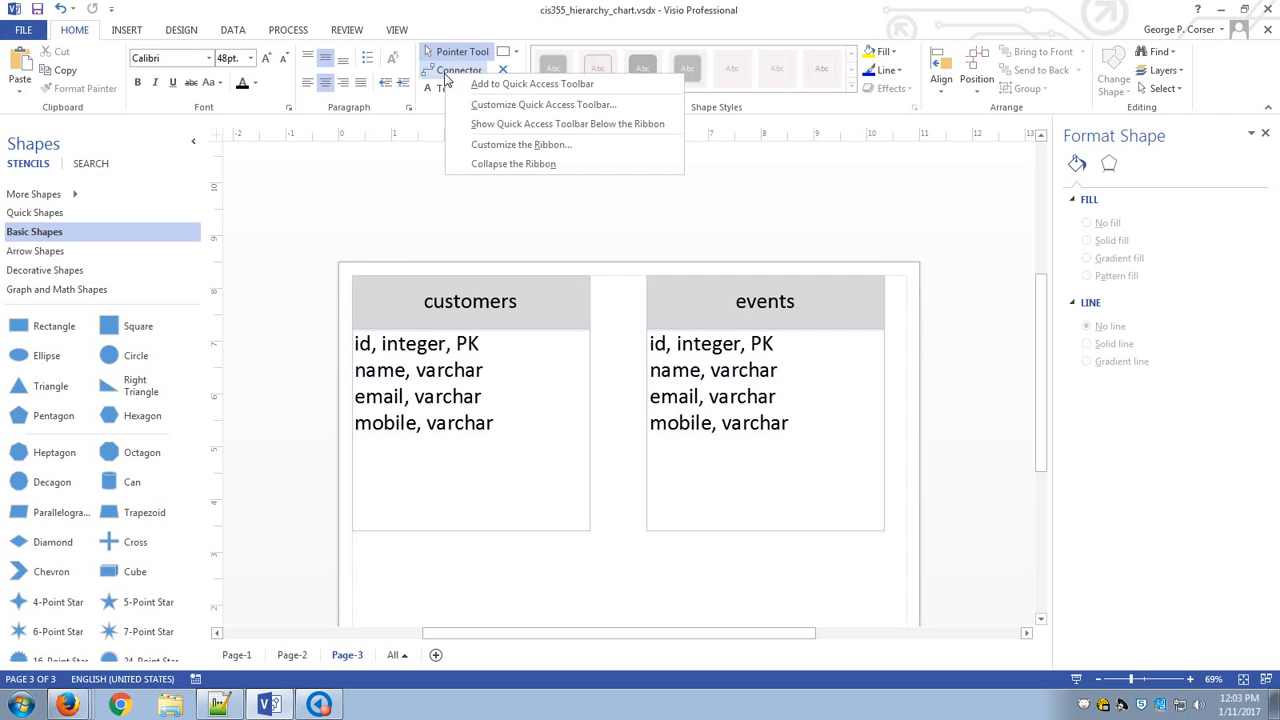
left_click(431, 73)
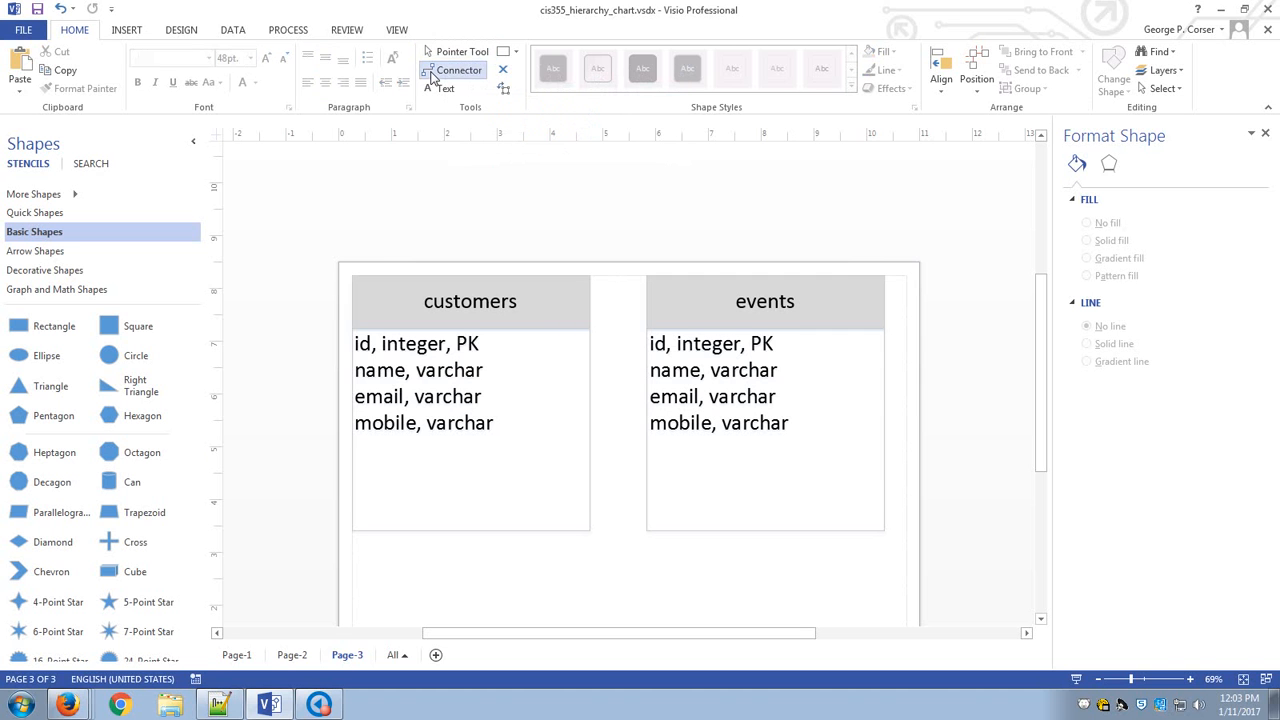
left_click(432, 73)
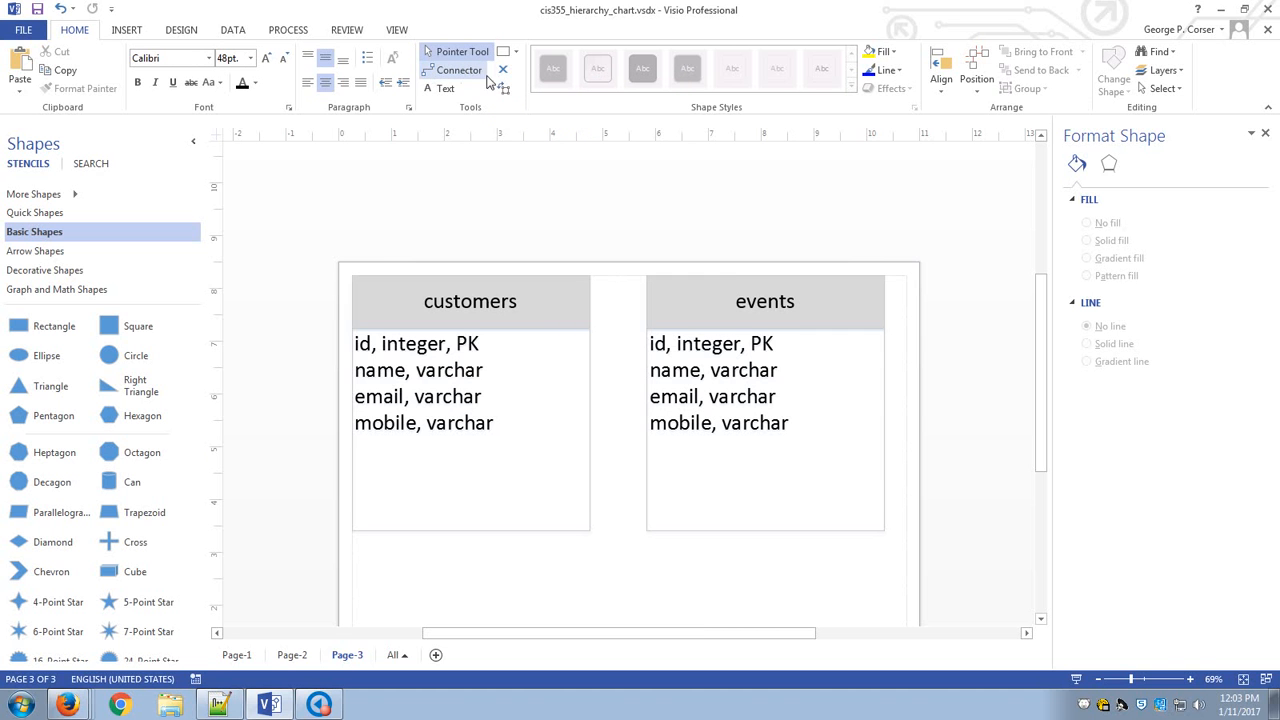
left_click(466, 74)
left_click(466, 74)
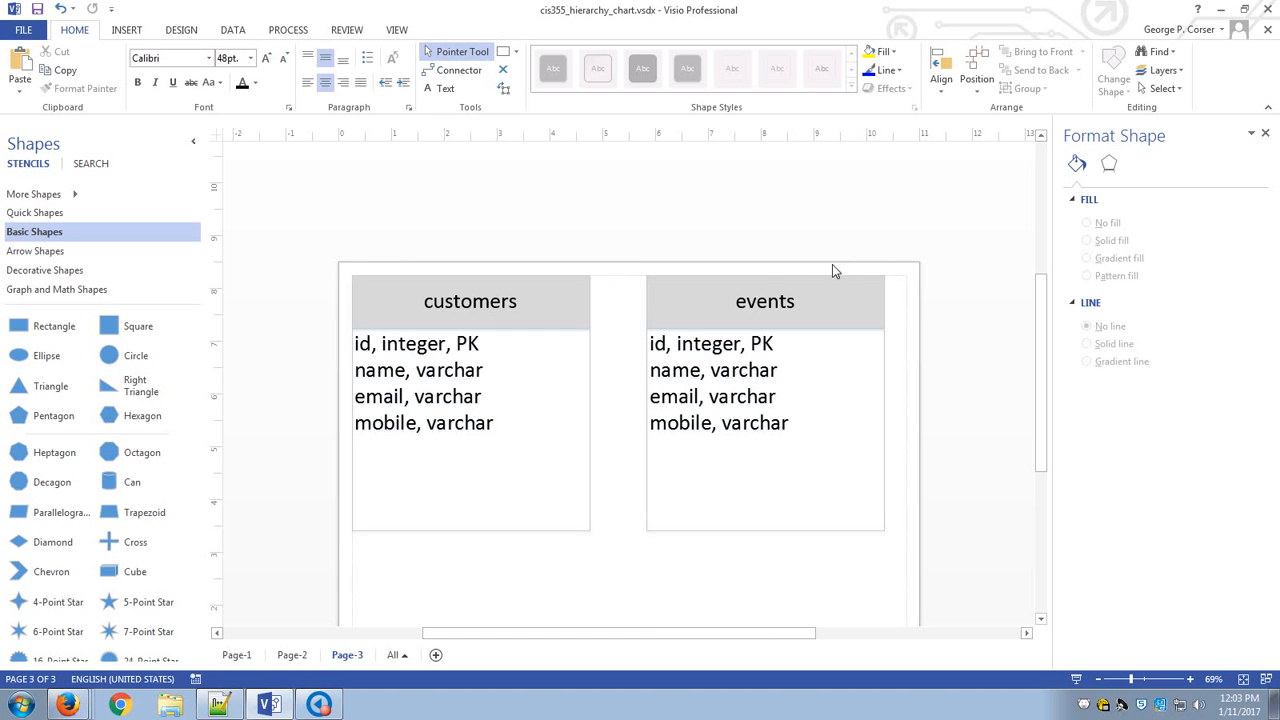
left_click(434, 76)
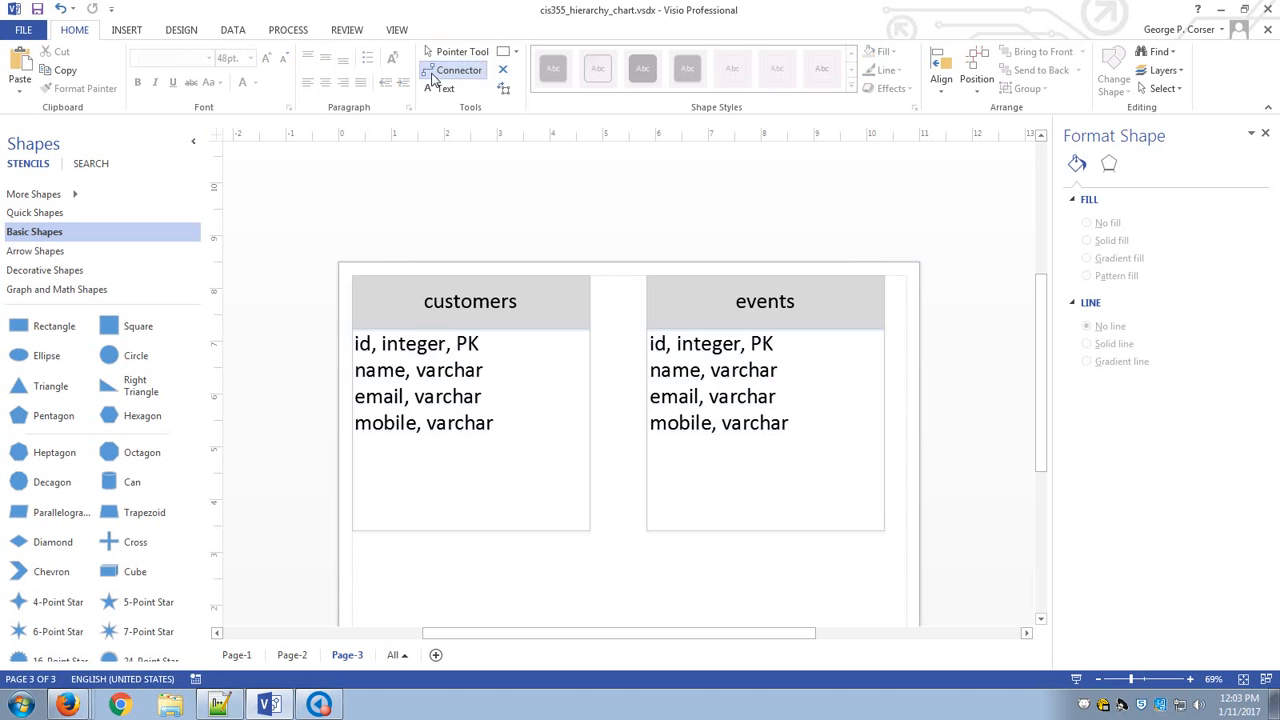
left_click(434, 76)
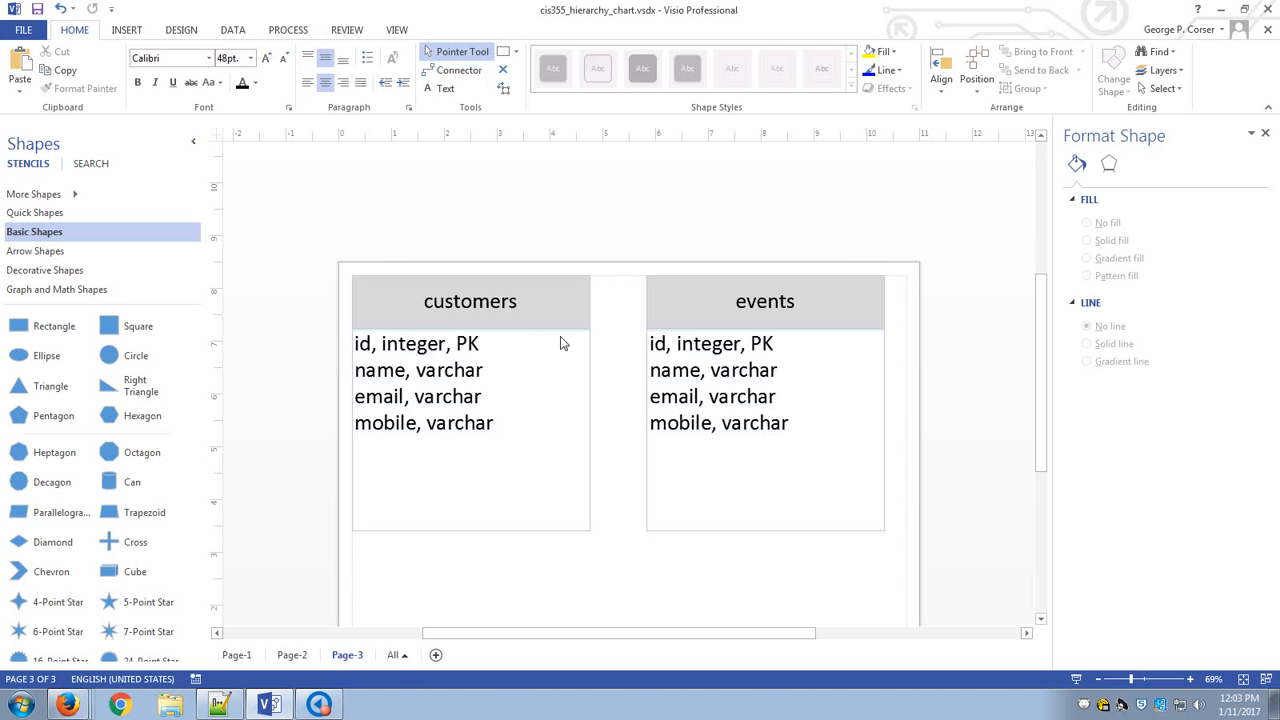
- Draw a connector from the column box of the customers table to the column box of the events table
left_click_drag(563, 340, 600, 371)
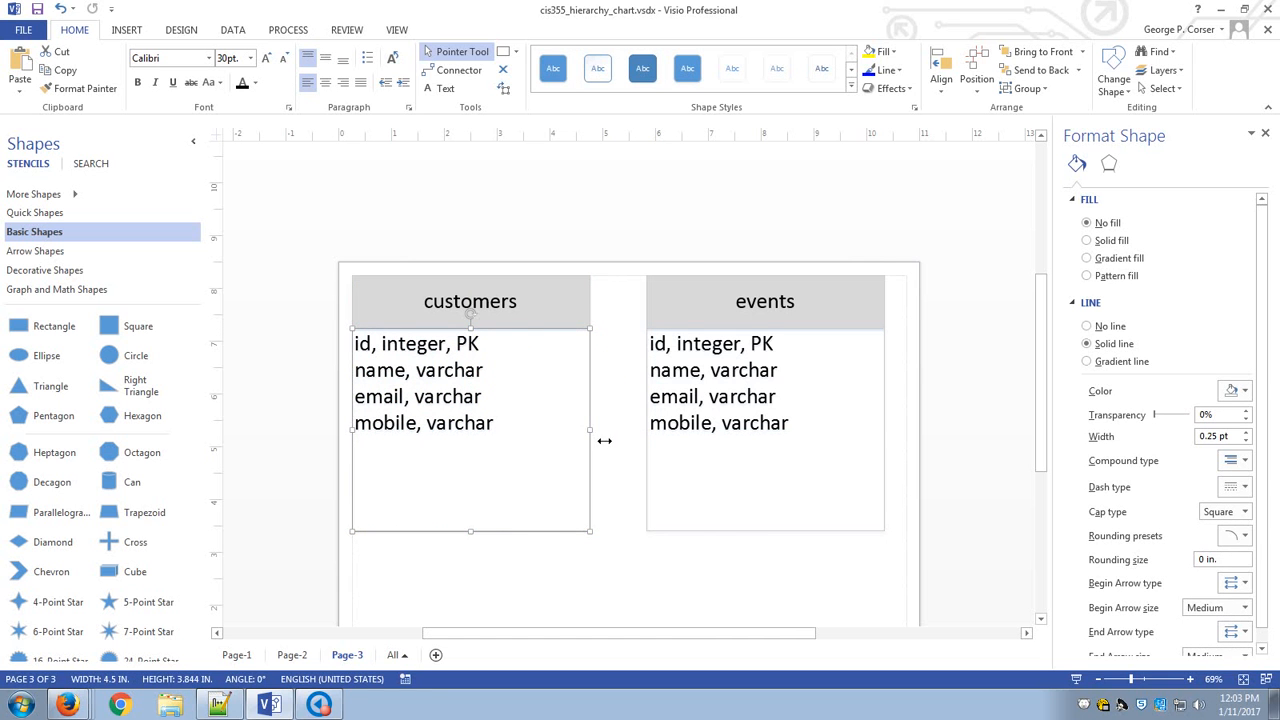
left_click(457, 70)
left_click_drag(592, 429, 647, 429)
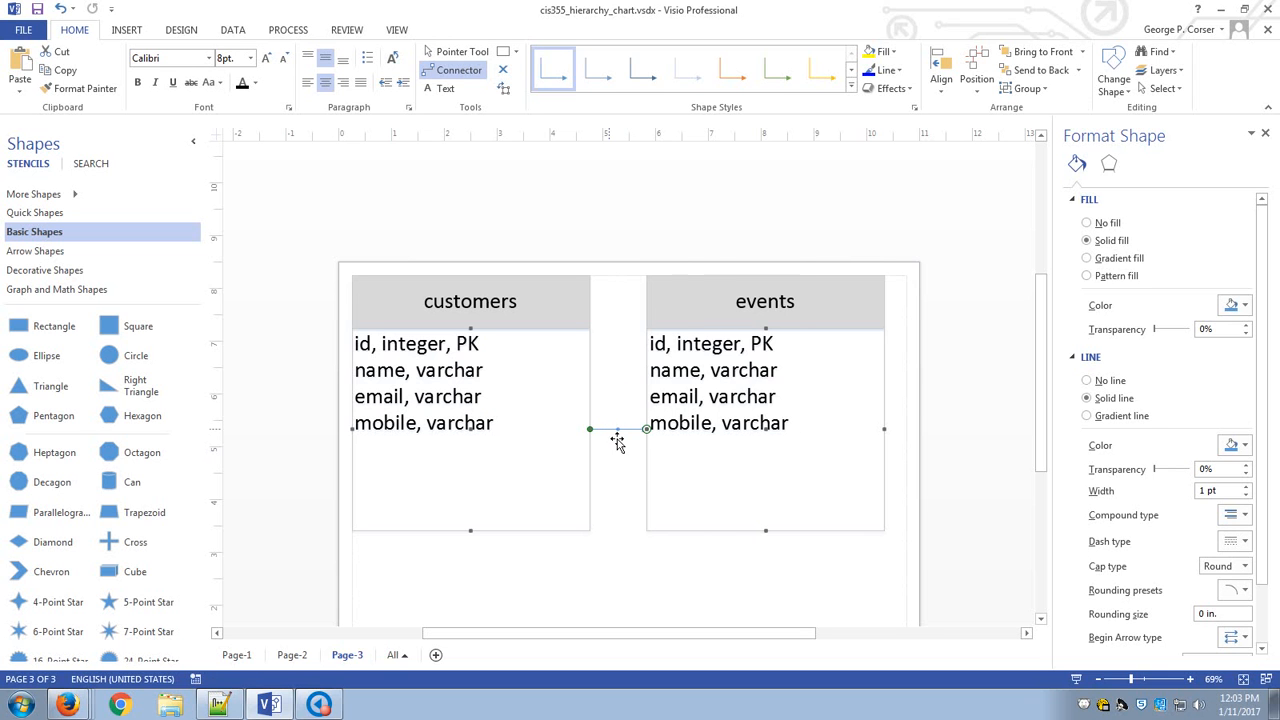
- Examine the connector's type options and its line and end arrow formatting settings, and close the help window
right_click(617, 430)
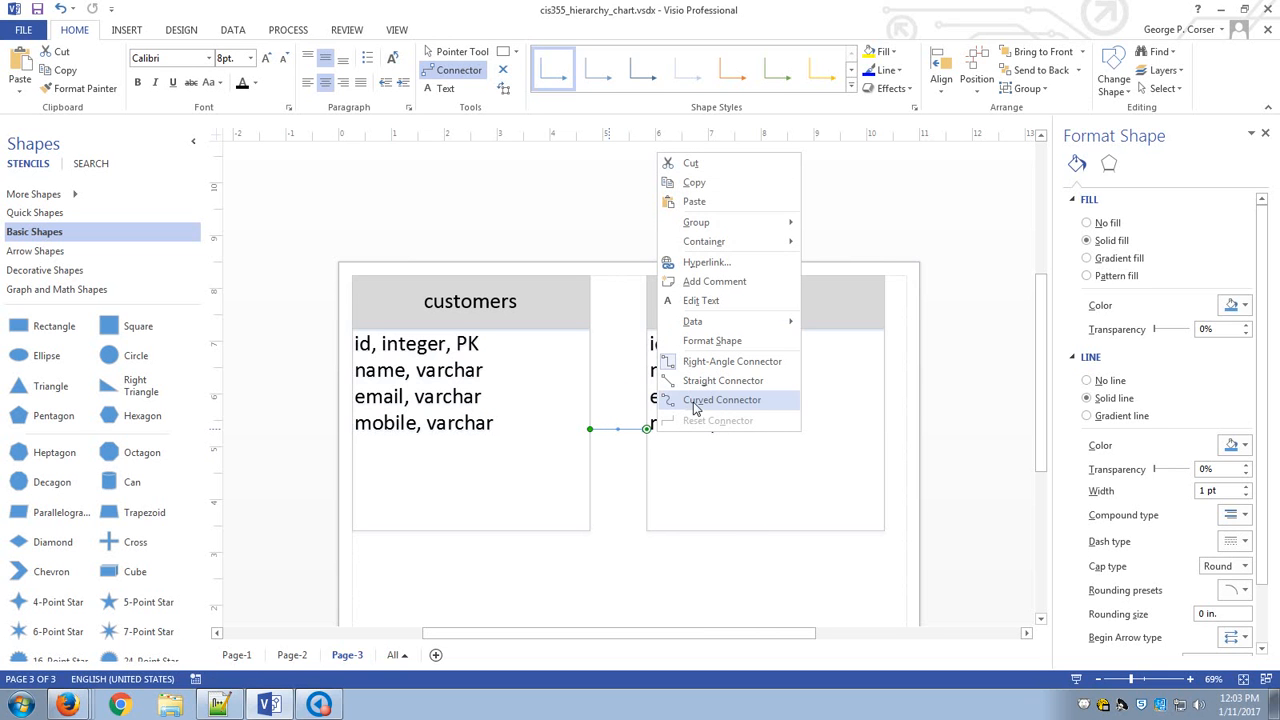
left_click(718, 341)
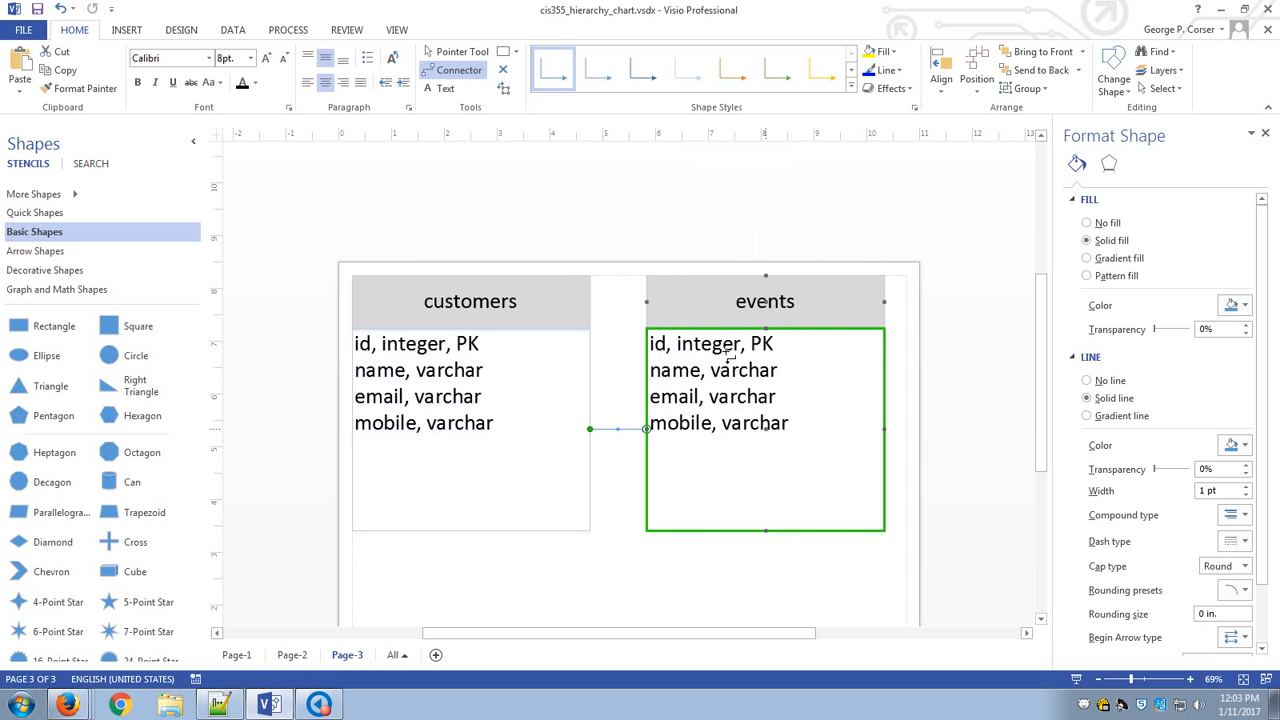
left_click(633, 434)
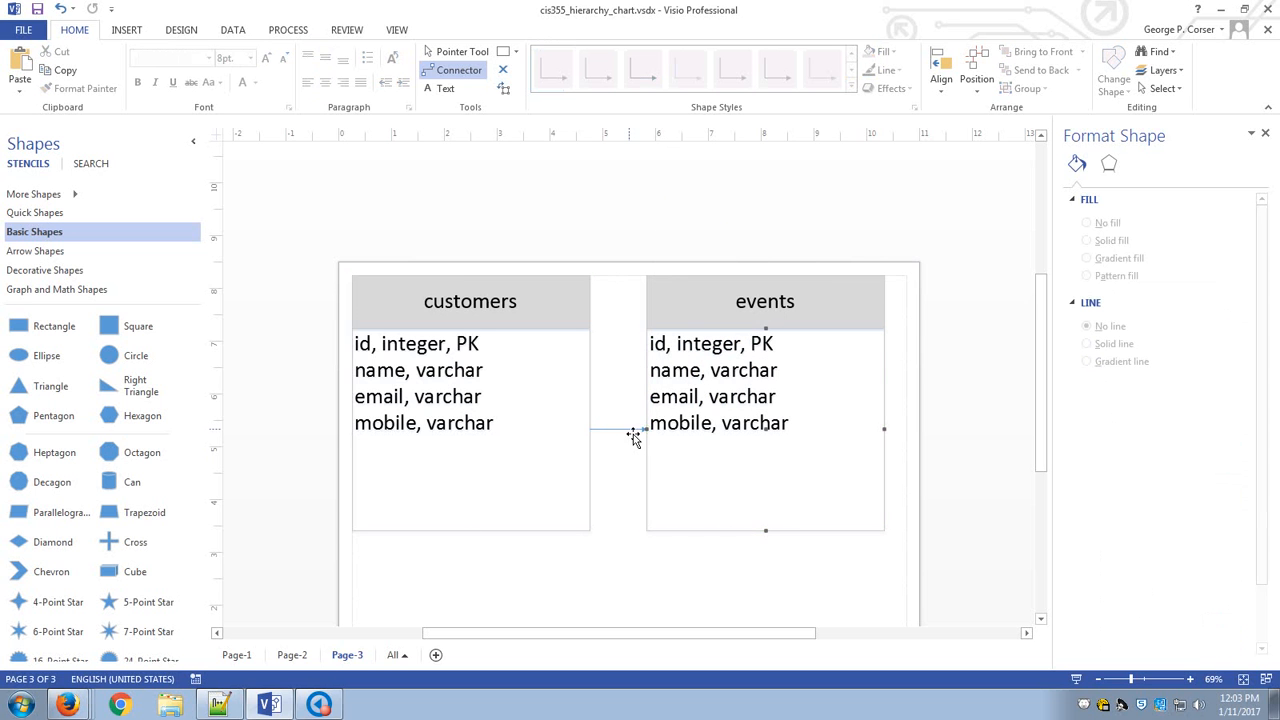
key("ctrl+1")
left_click(633, 436)
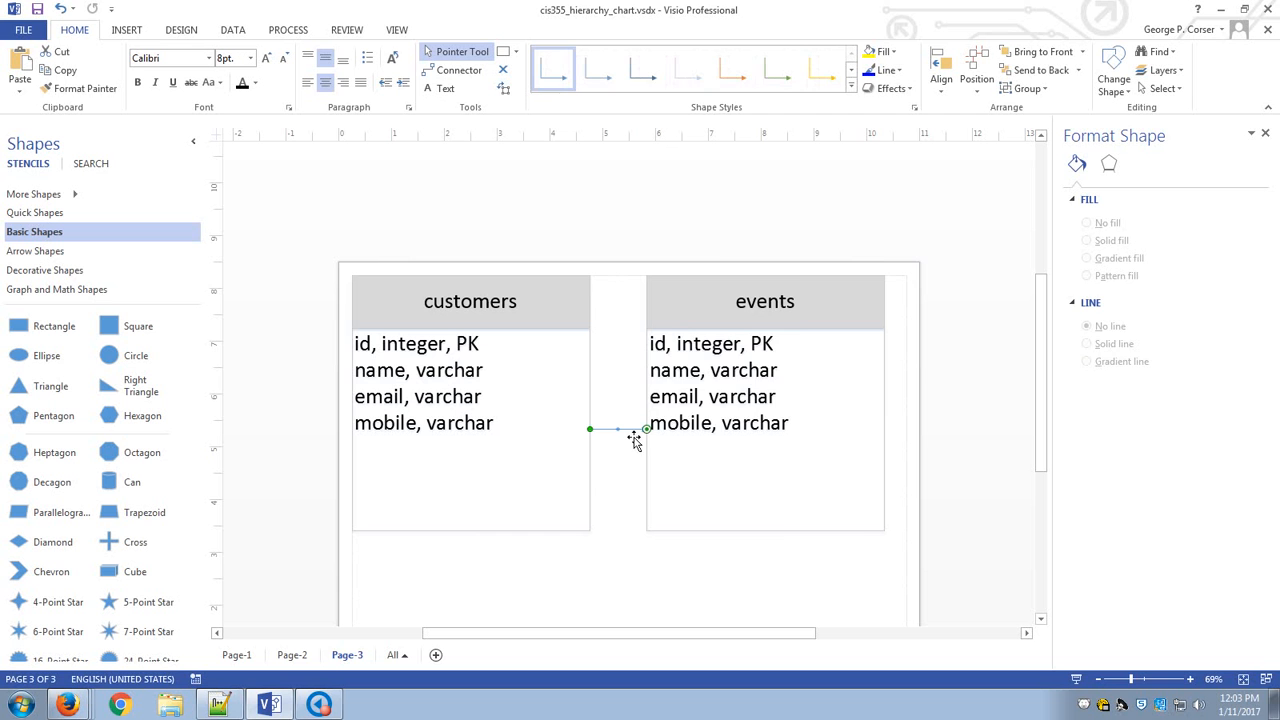
right_click(629, 436)
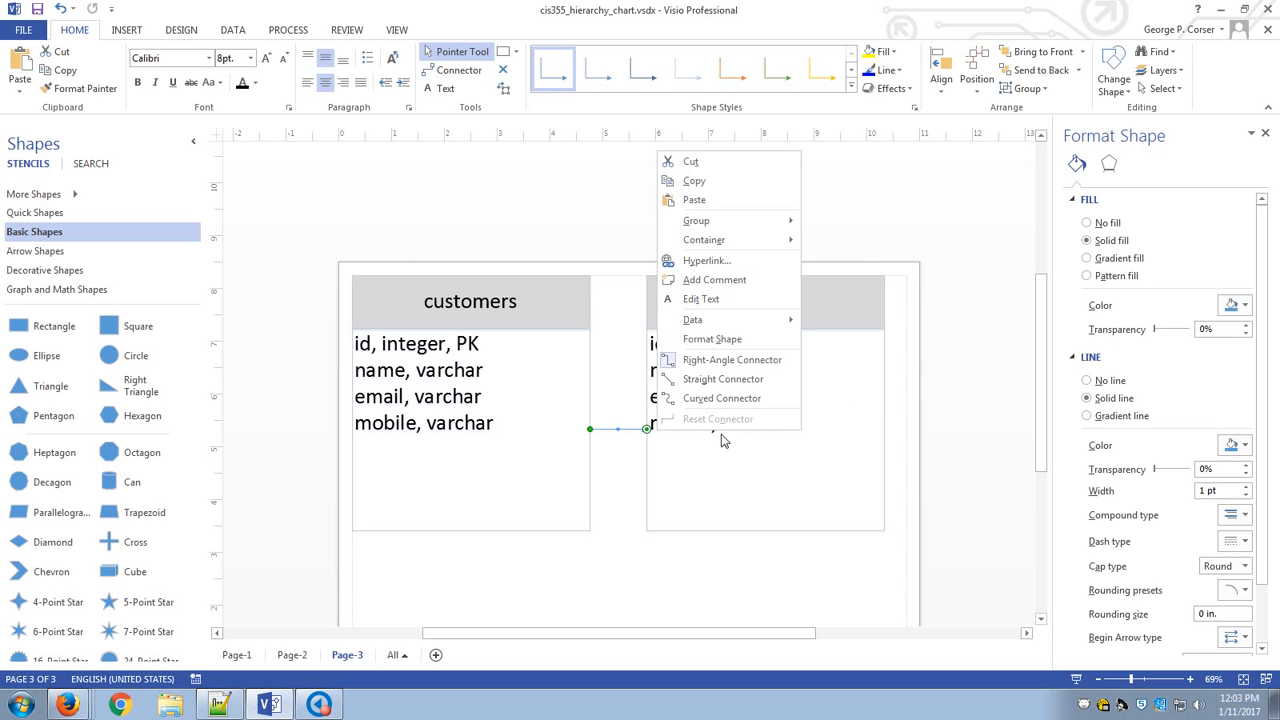
key("Escape")
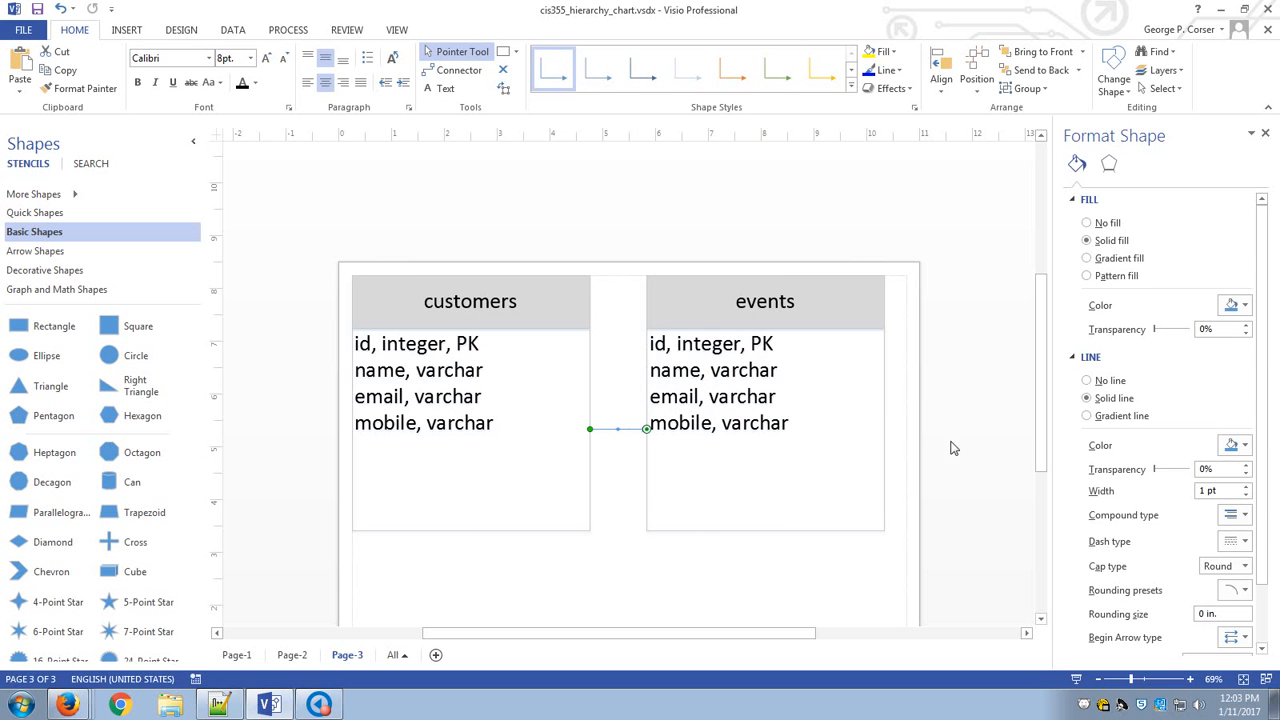
scroll(1262, 316, "down", 2)
scroll(1264, 360, "down", 2)
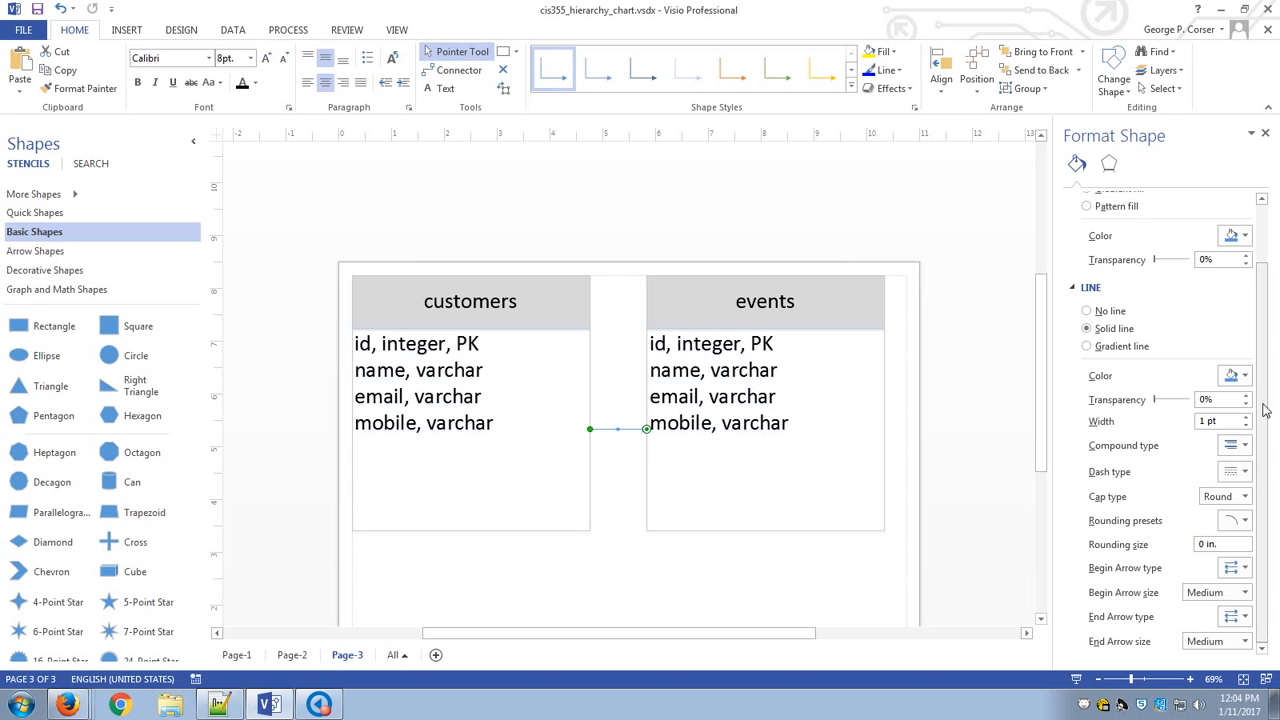
left_click(1240, 617)
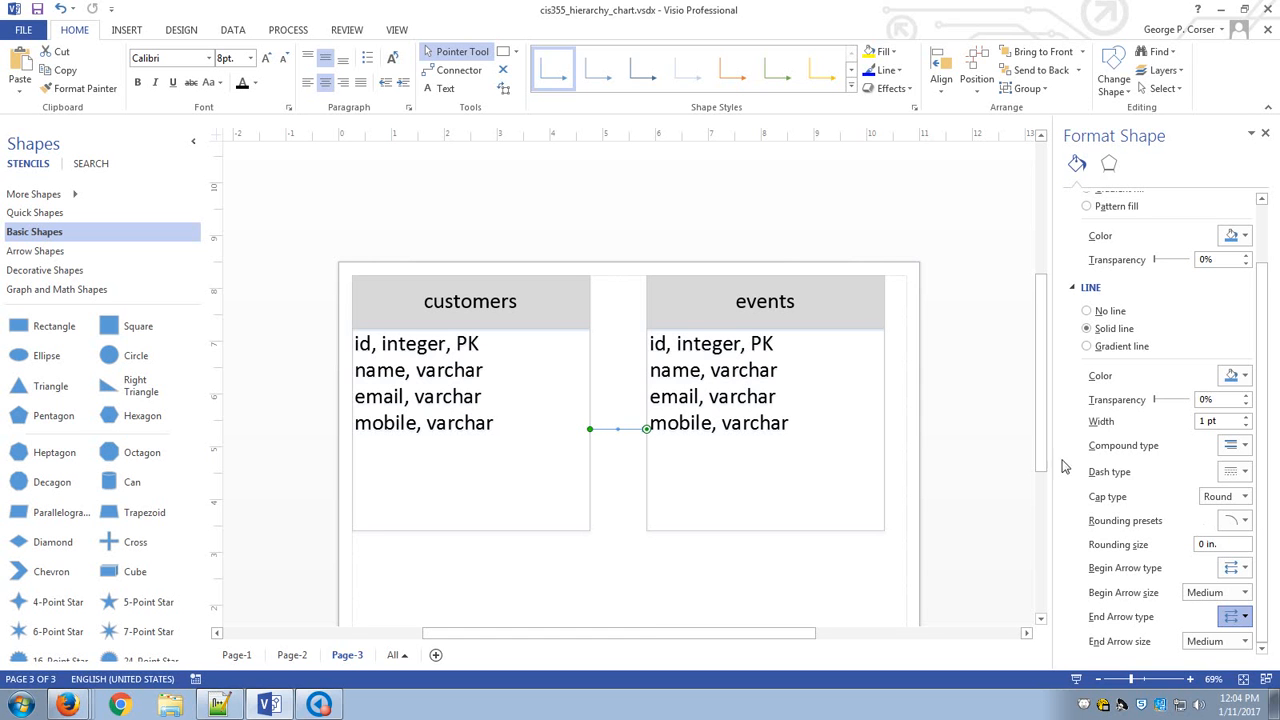
left_click(785, 252)
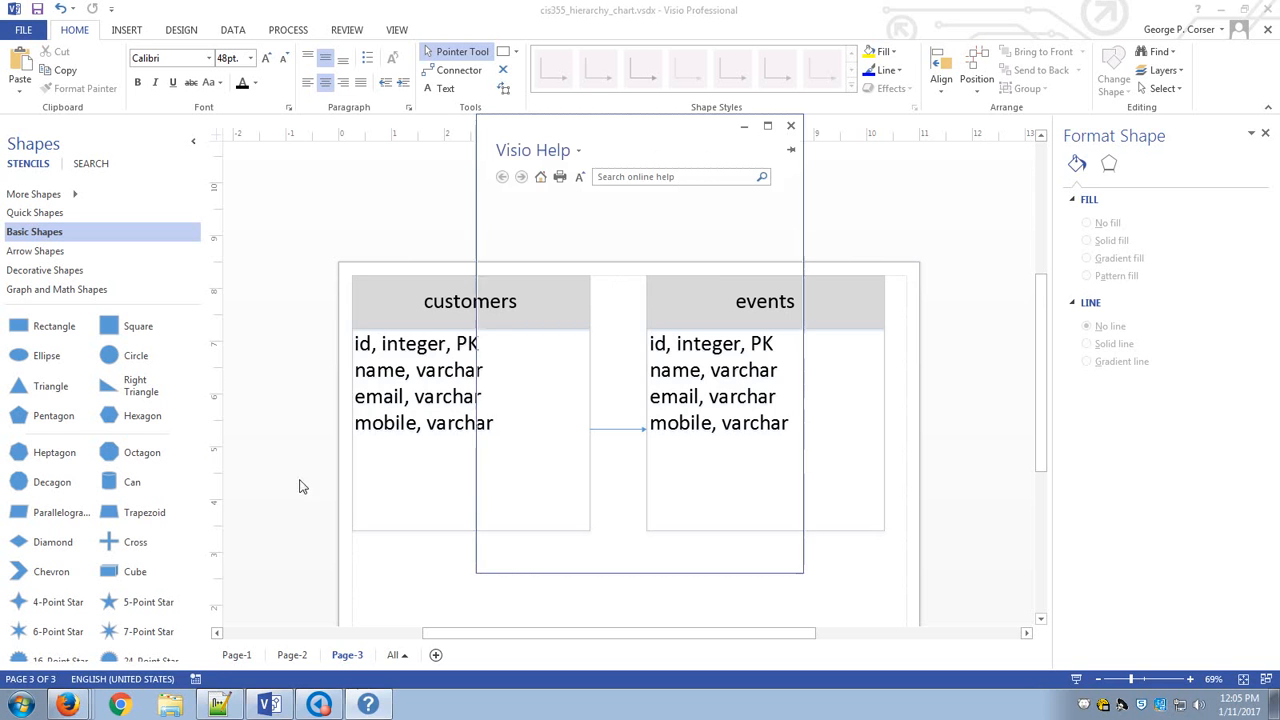
left_click(790, 125)
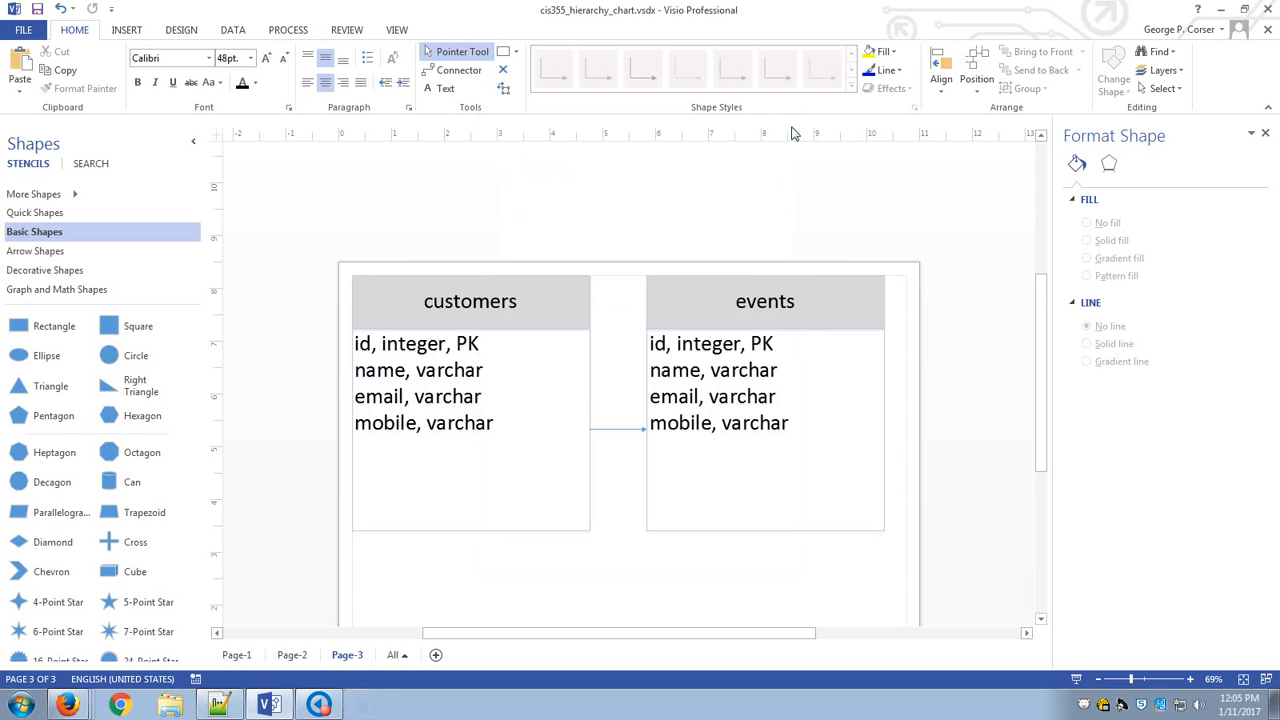